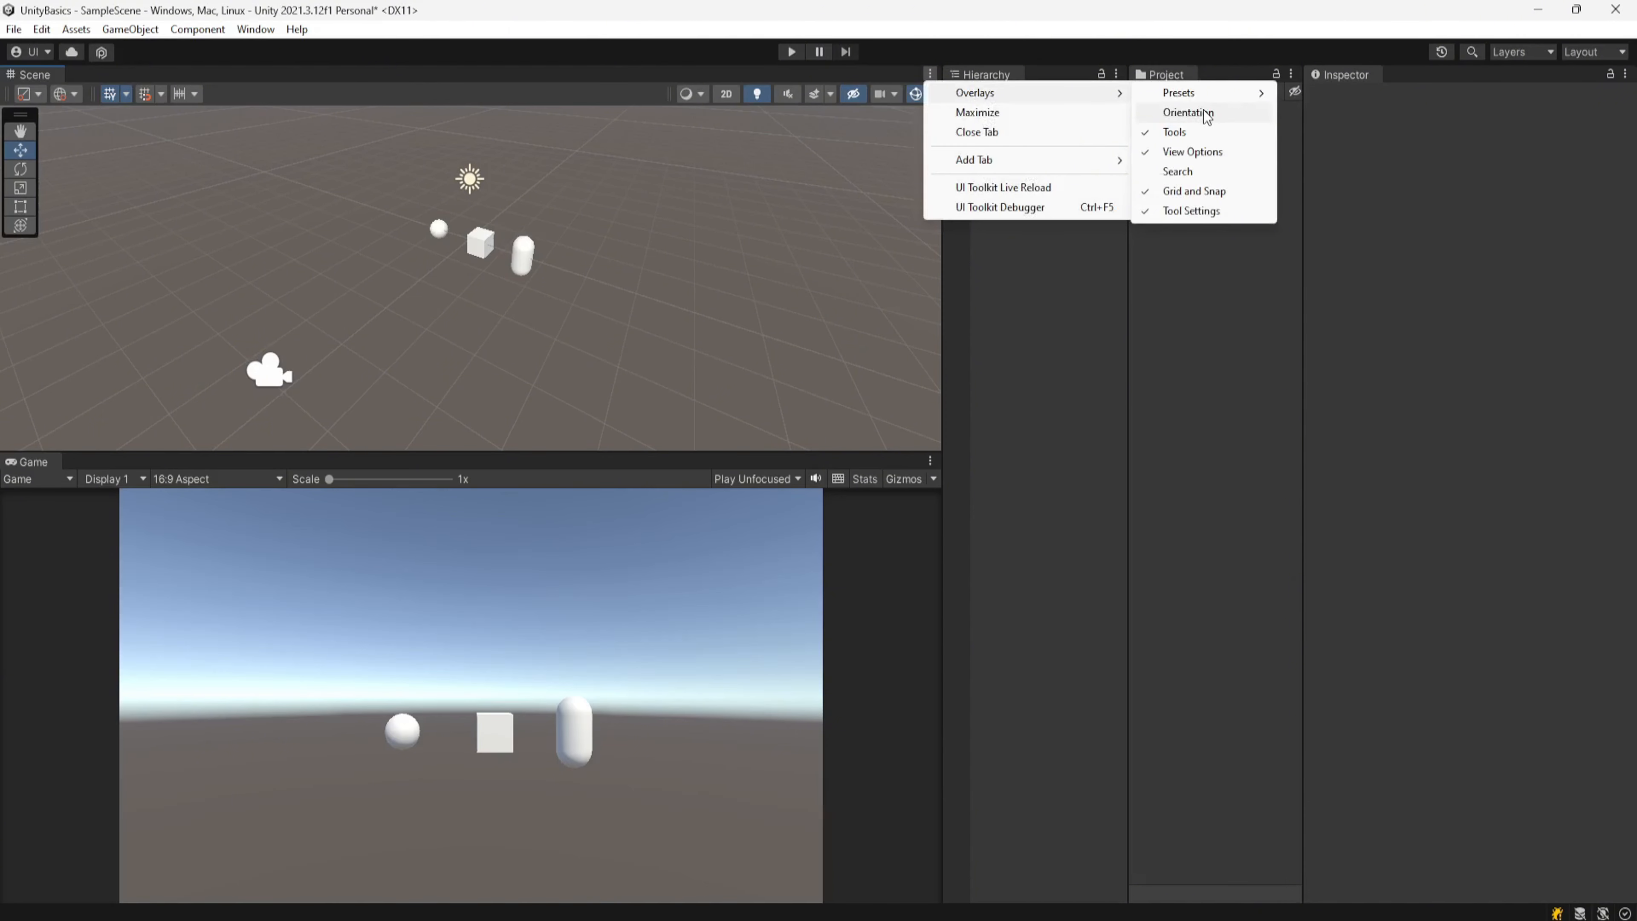
Step: Show the Orientation overlay in the Scene view
{"action": "left_click", "coordinate": [1212, 111]}
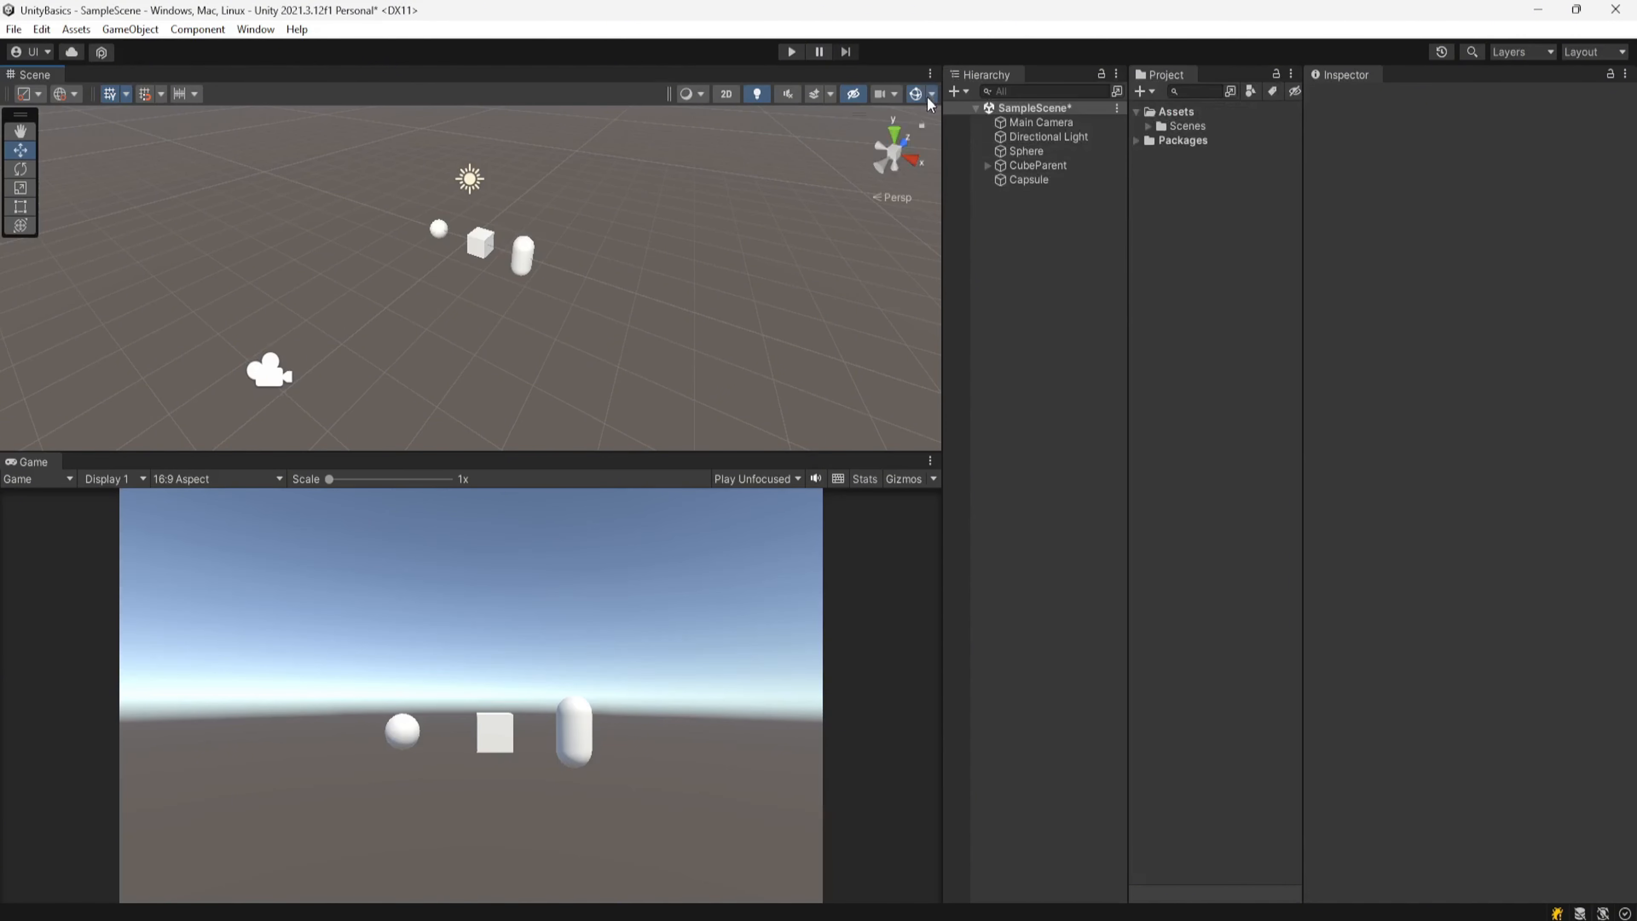
{"action": "left_click", "coordinate": [930, 74]}
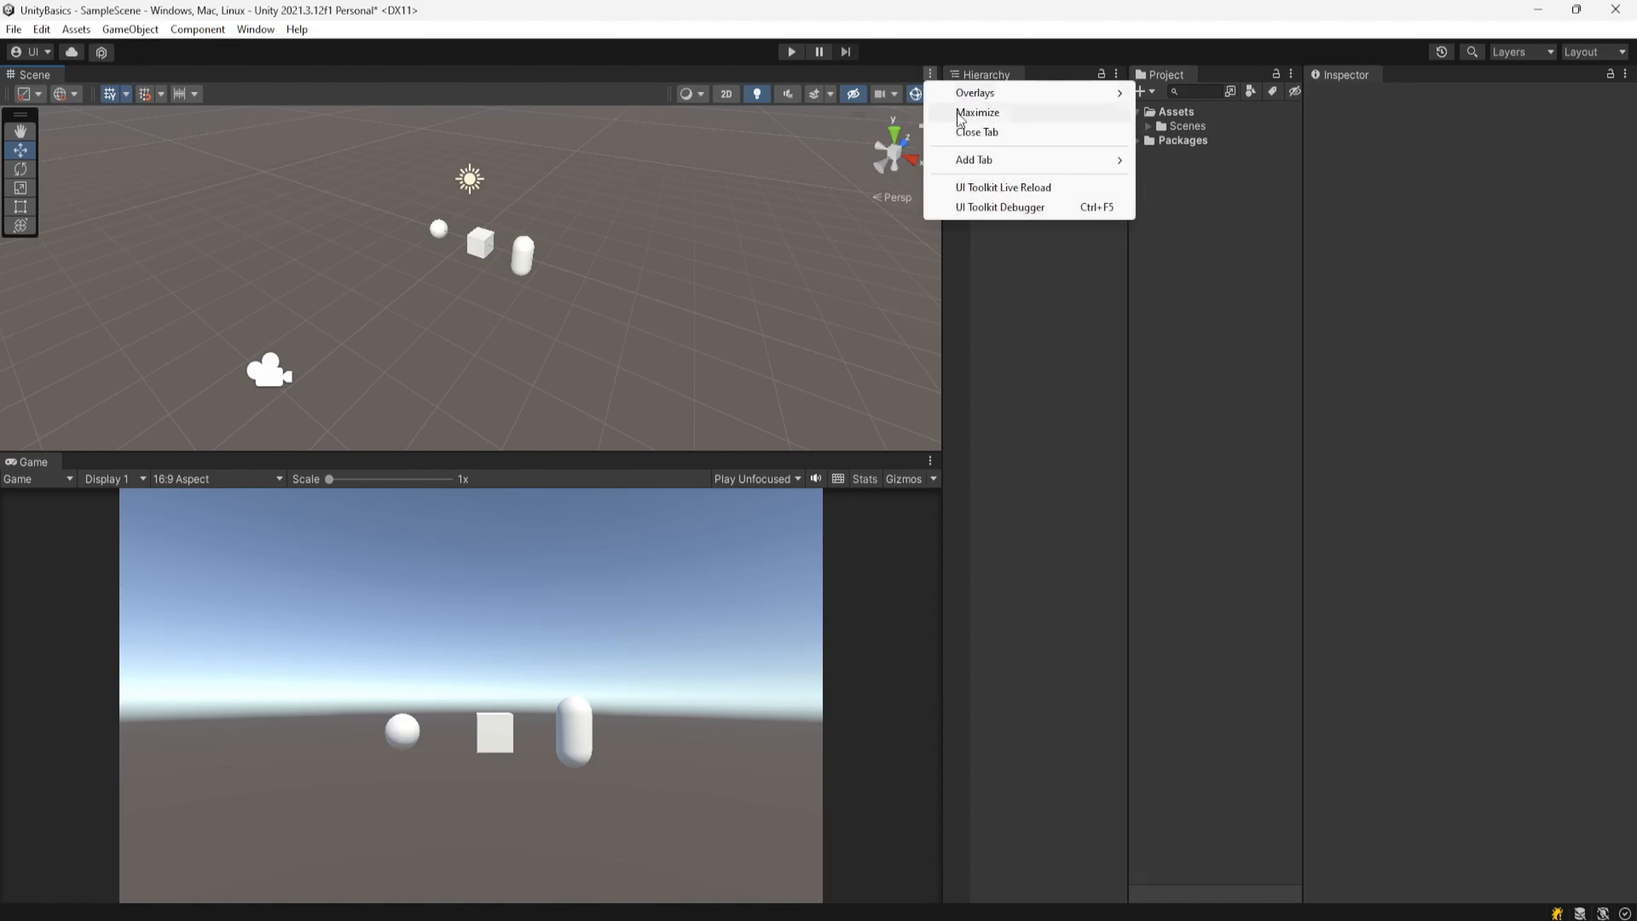
{"action": "mouse_move", "coordinate": [1042, 98]}
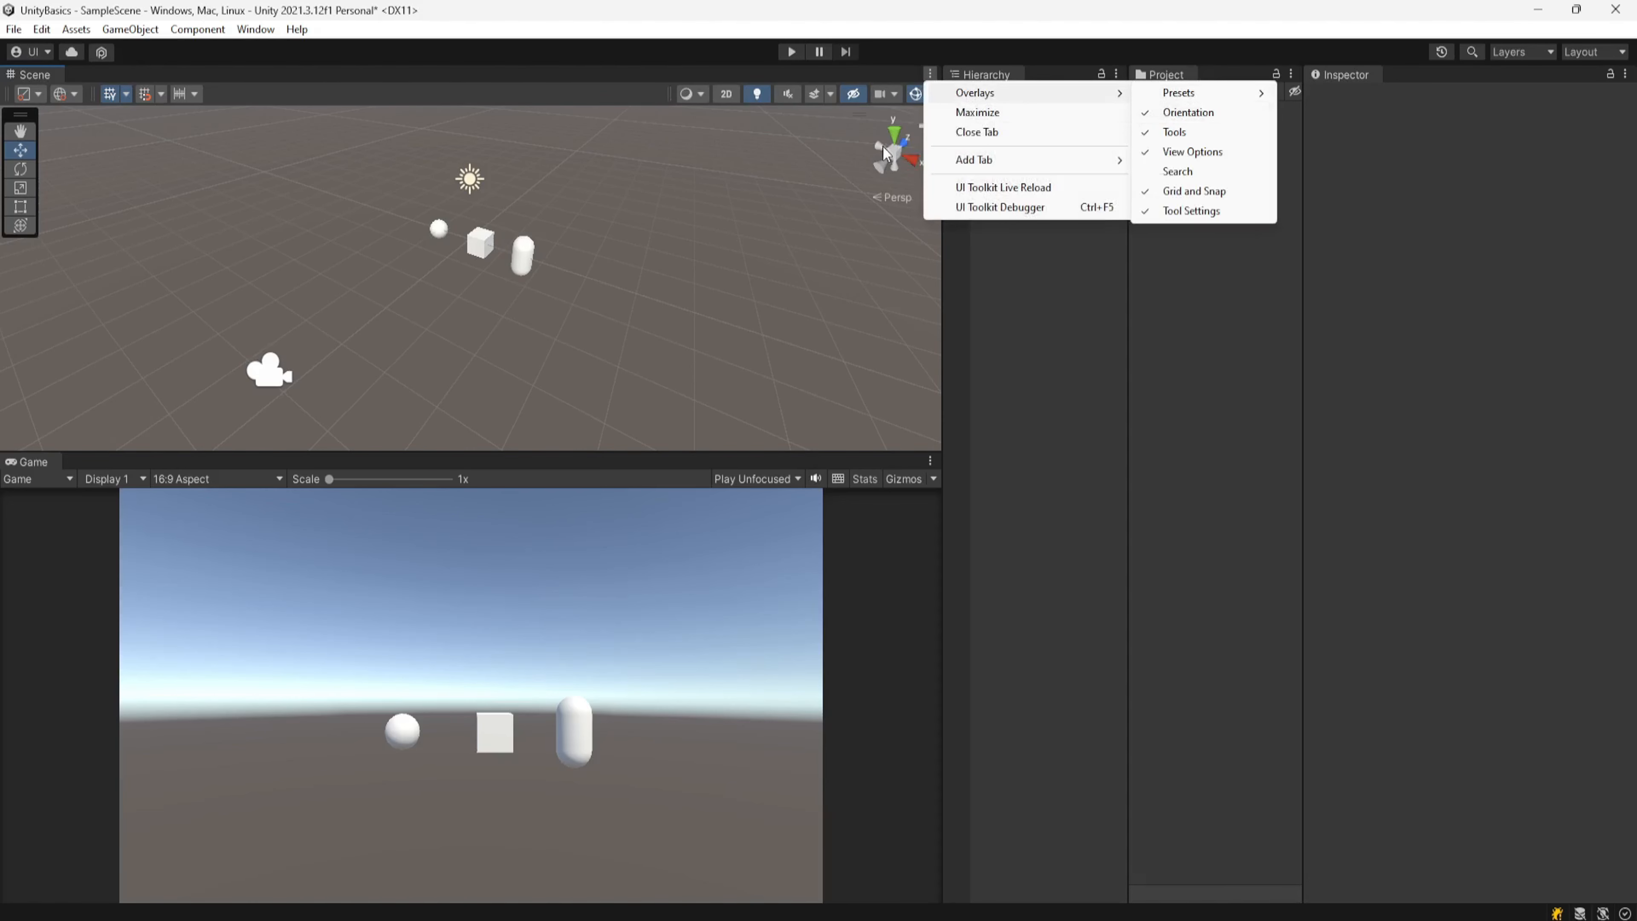
{"action": "left_click", "coordinate": [623, 51]}
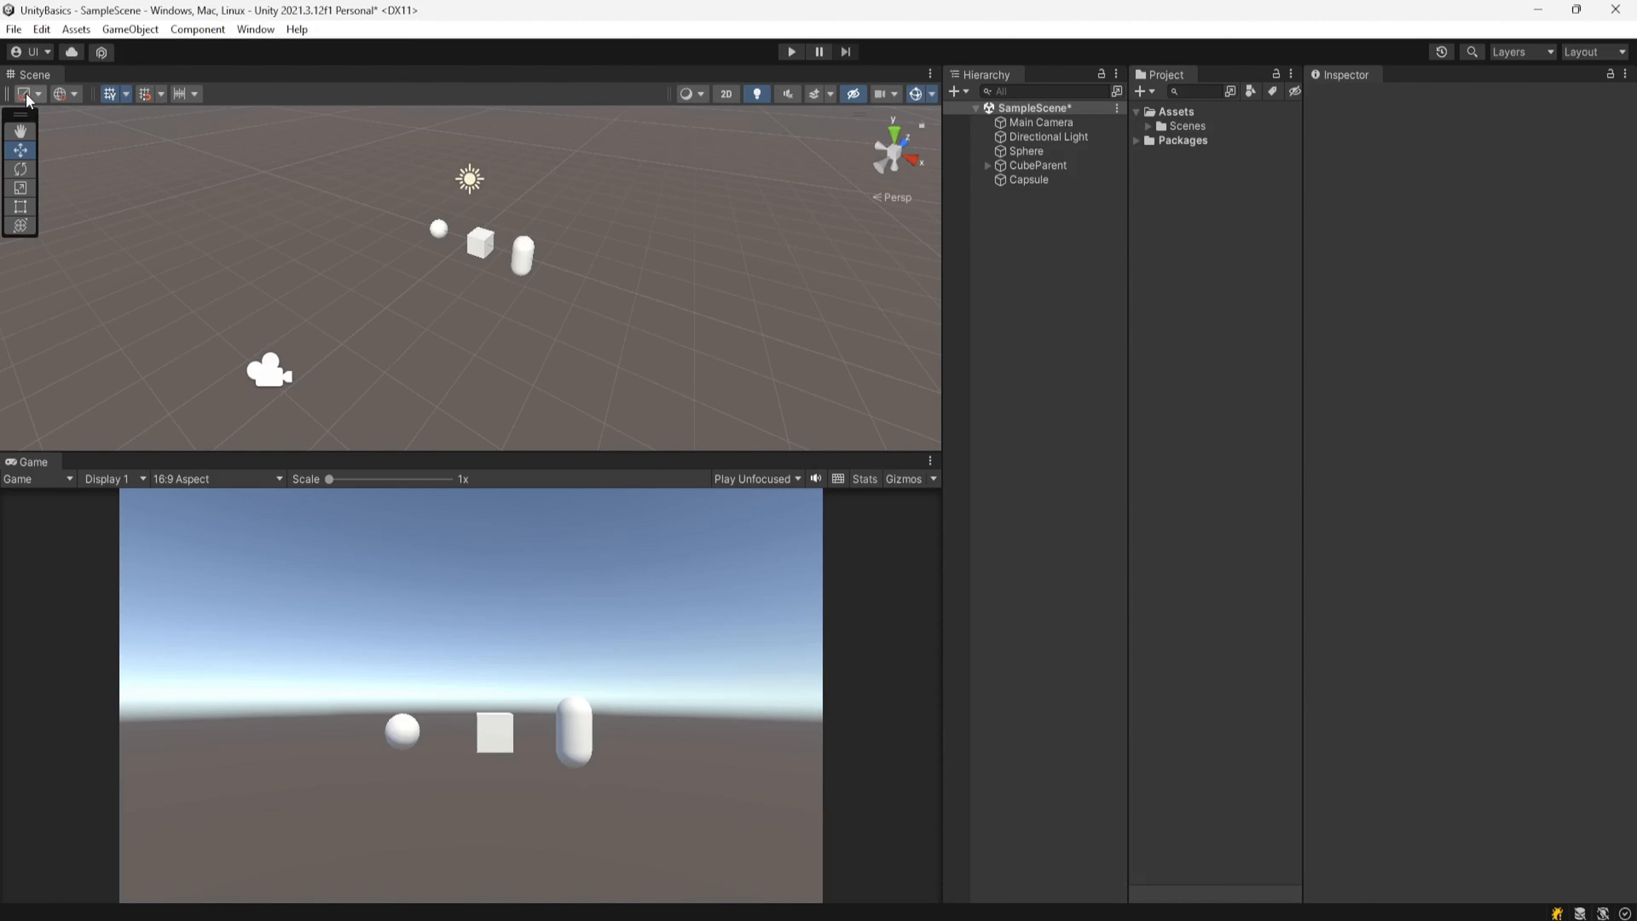
Step: Select CubeParent, frame it in the Scene view, and set the tool handle position to Center
{"action": "left_click", "coordinate": [39, 95]}
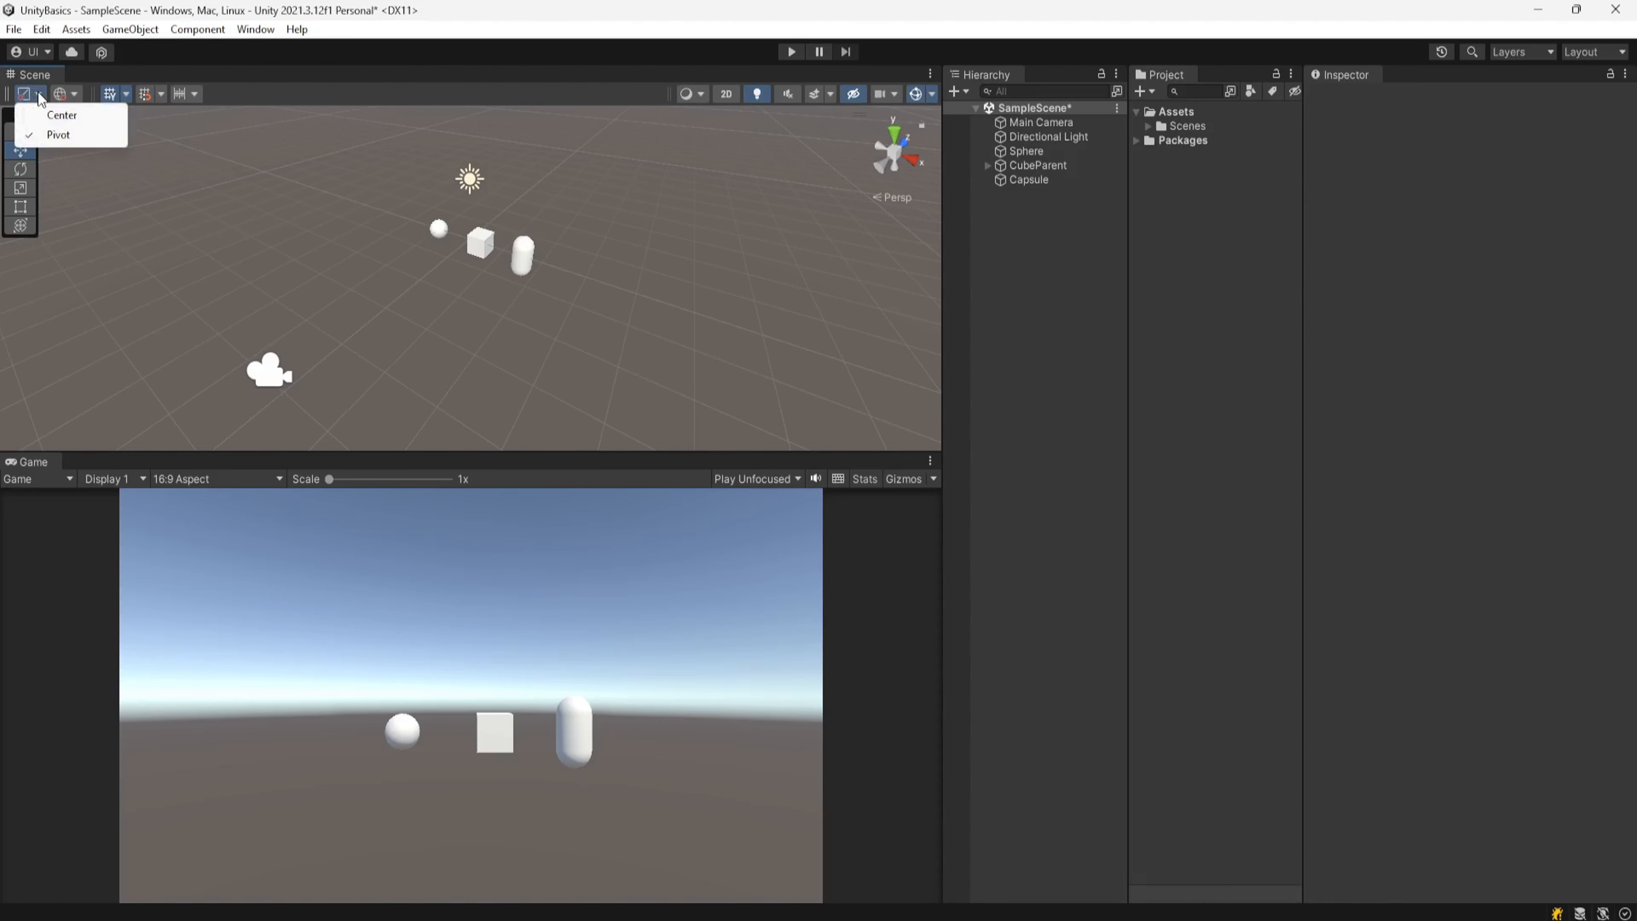
{"action": "left_click", "coordinate": [1035, 166]}
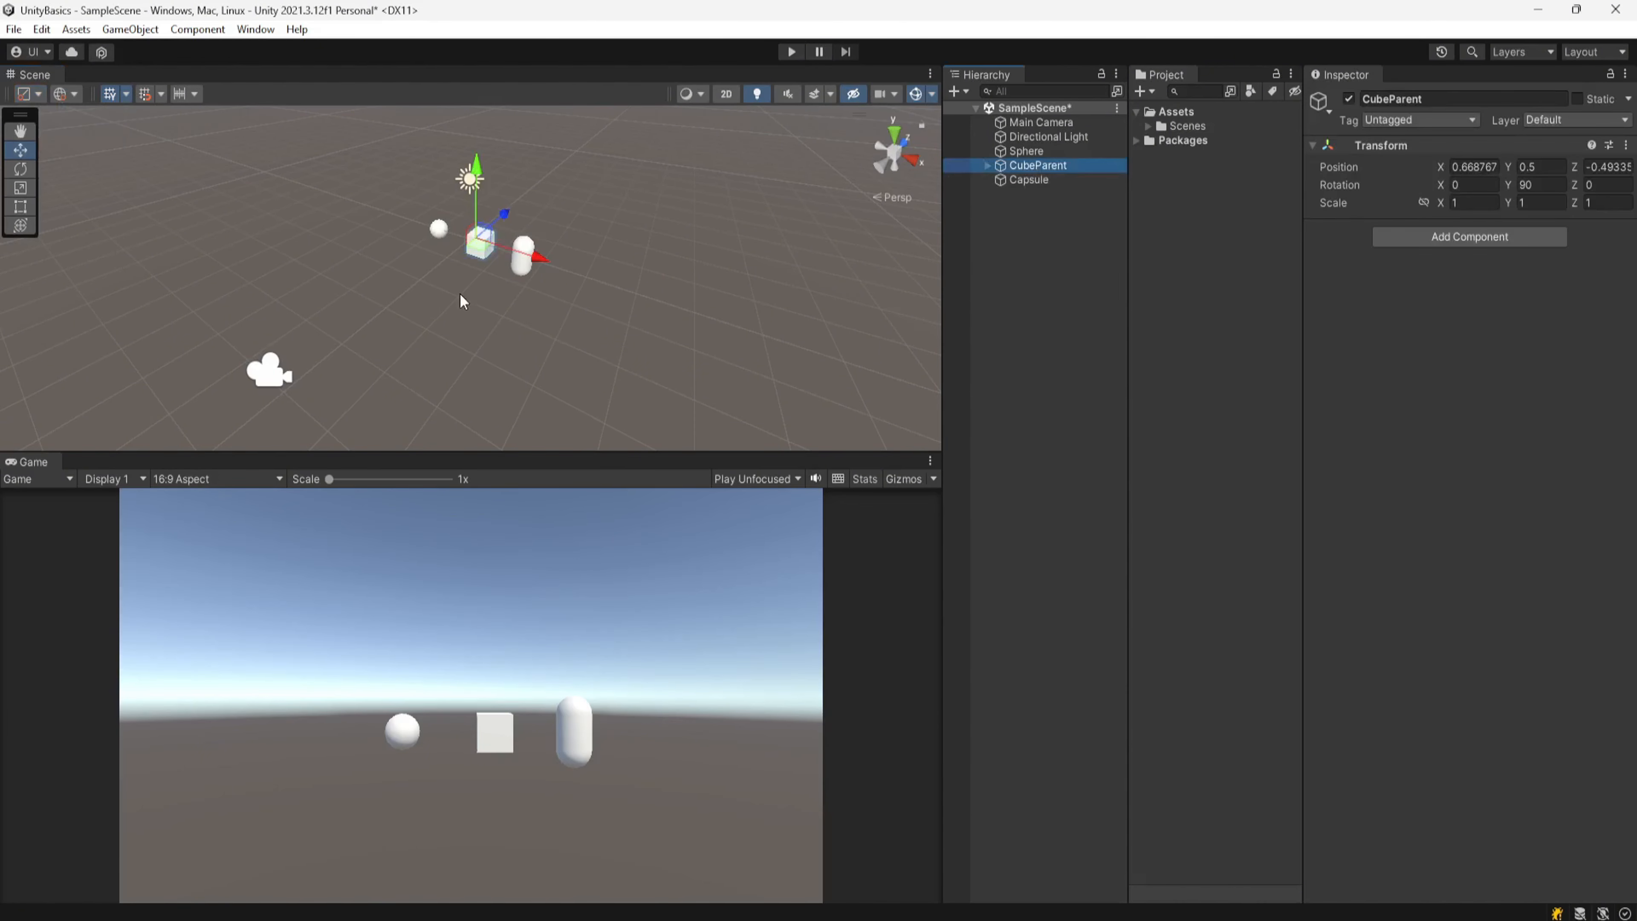
{"action": "left_click_drag", "start_coordinate": [460, 294], "coordinate": [357, 355], "text": "alt"}
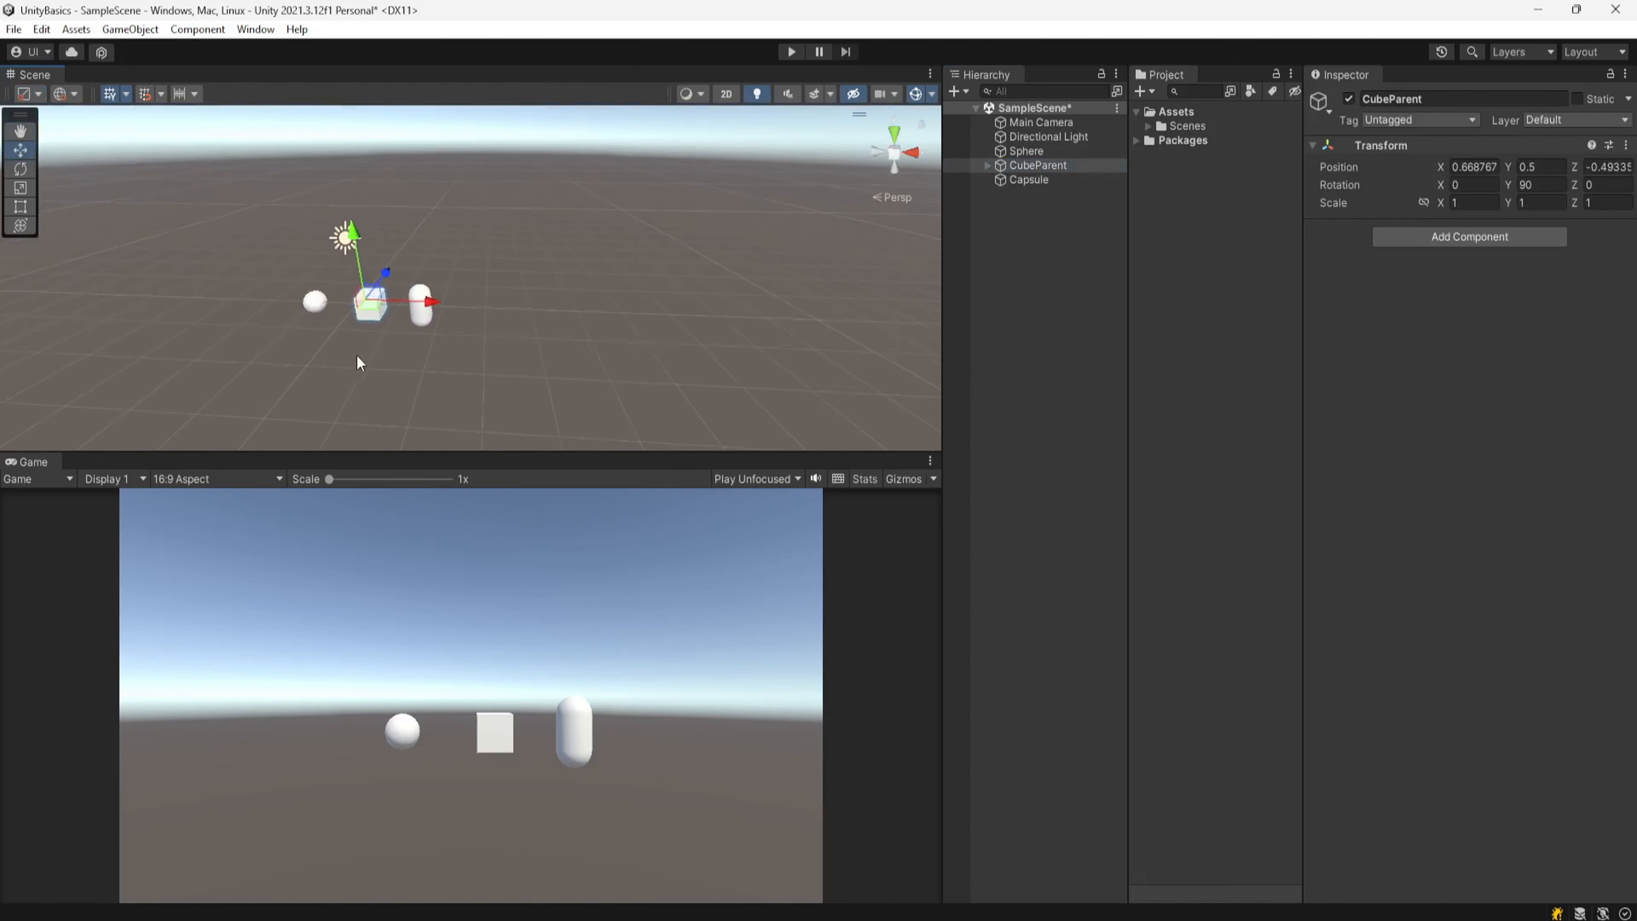
{"action": "scroll", "coordinate": [364, 356], "scroll_direction": "up", "scroll_amount": 3}
{"action": "middle_click_drag", "start_coordinate": [440, 366], "coordinate": [540, 353]}
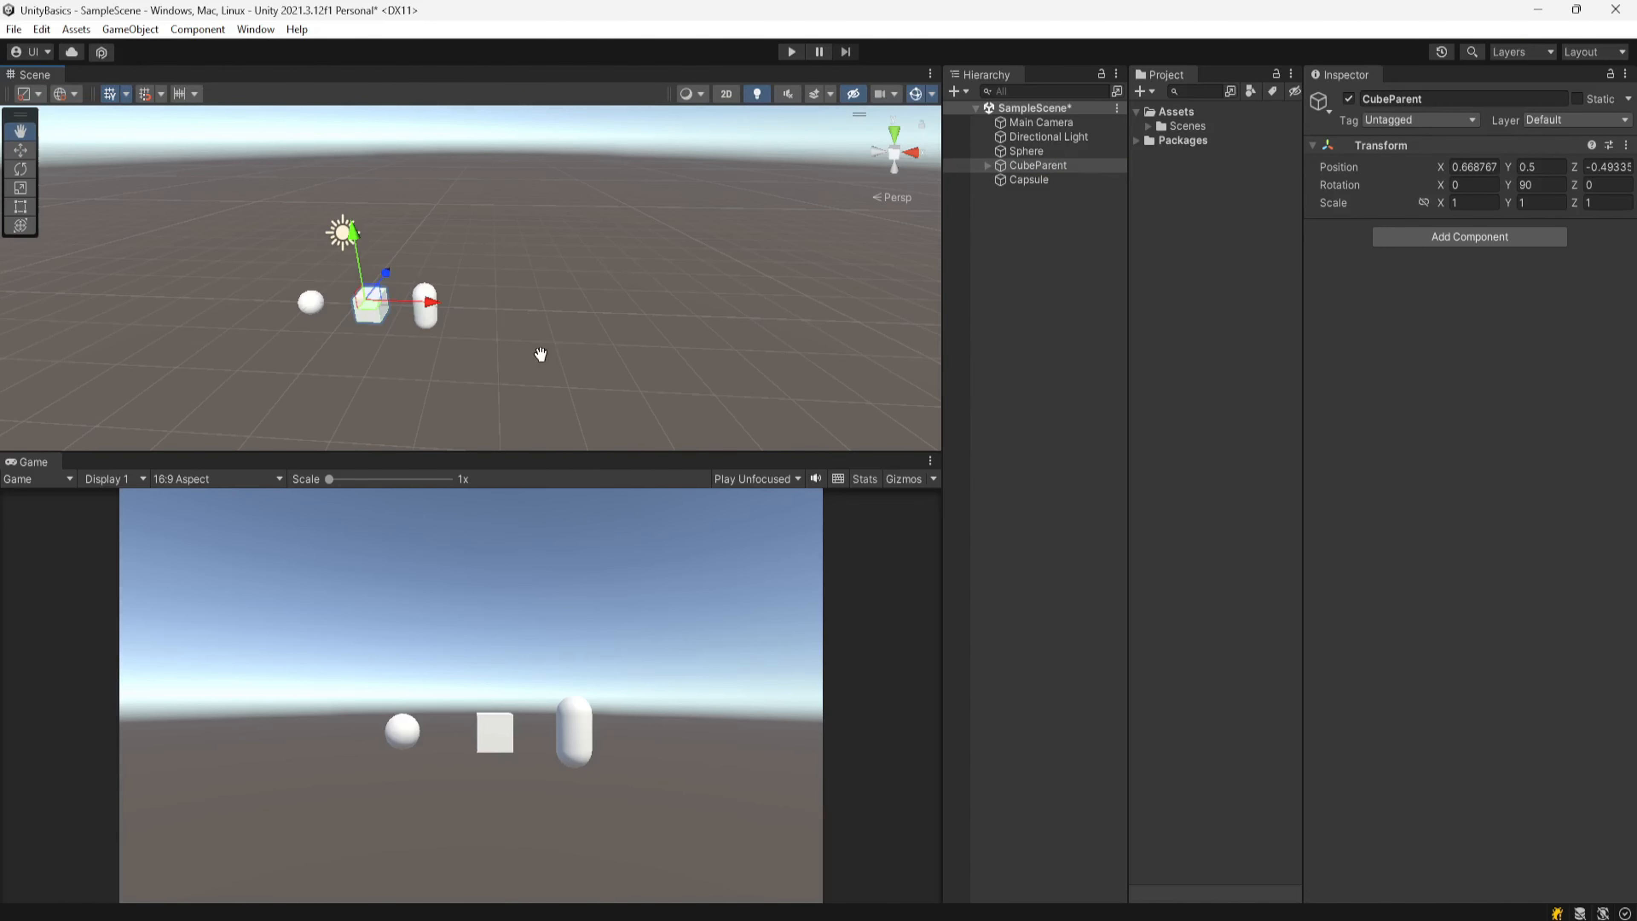
{"action": "key", "text": "f"}
{"action": "left_click_drag", "start_coordinate": [523, 353], "coordinate": [626, 334], "text": "alt"}
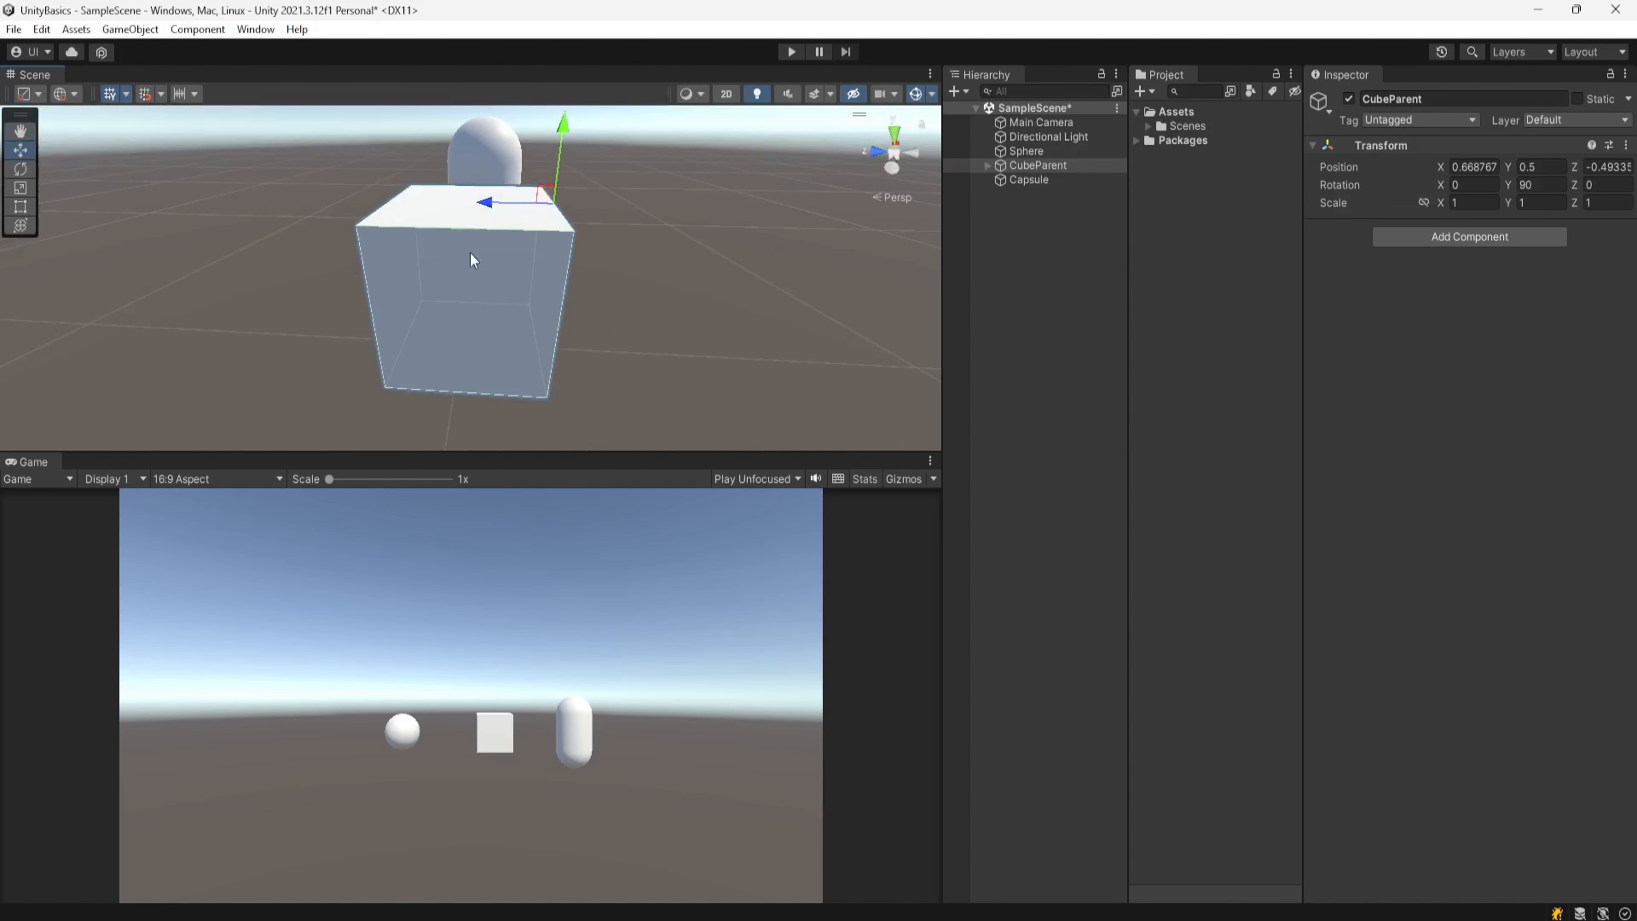
{"action": "left_click", "coordinate": [38, 94]}
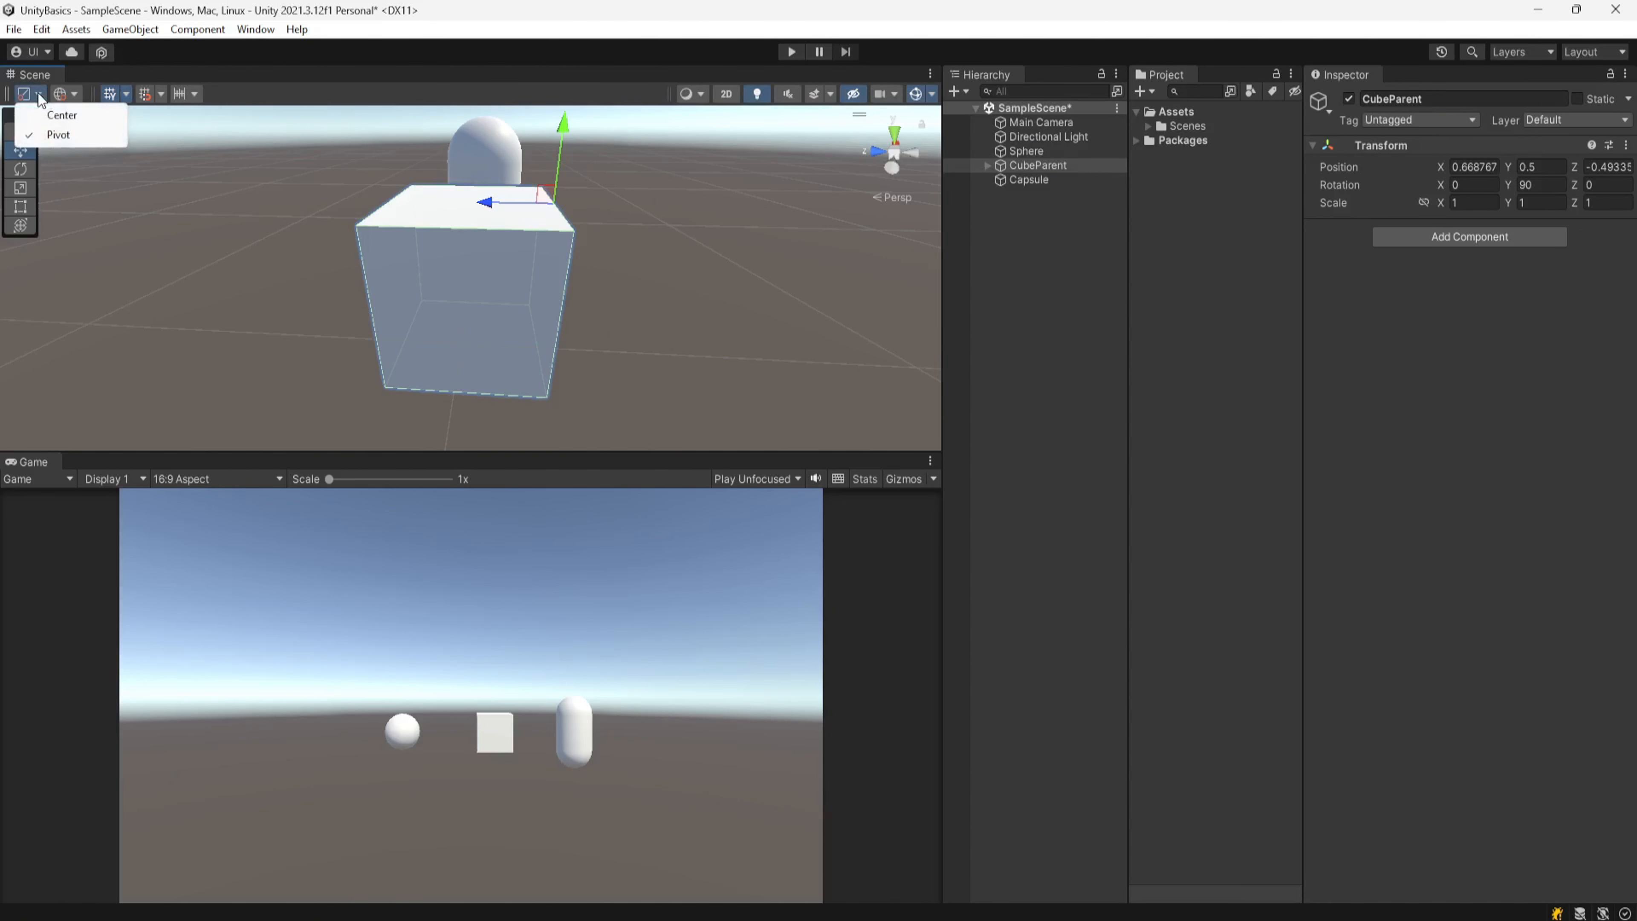
{"action": "left_click", "coordinate": [60, 115]}
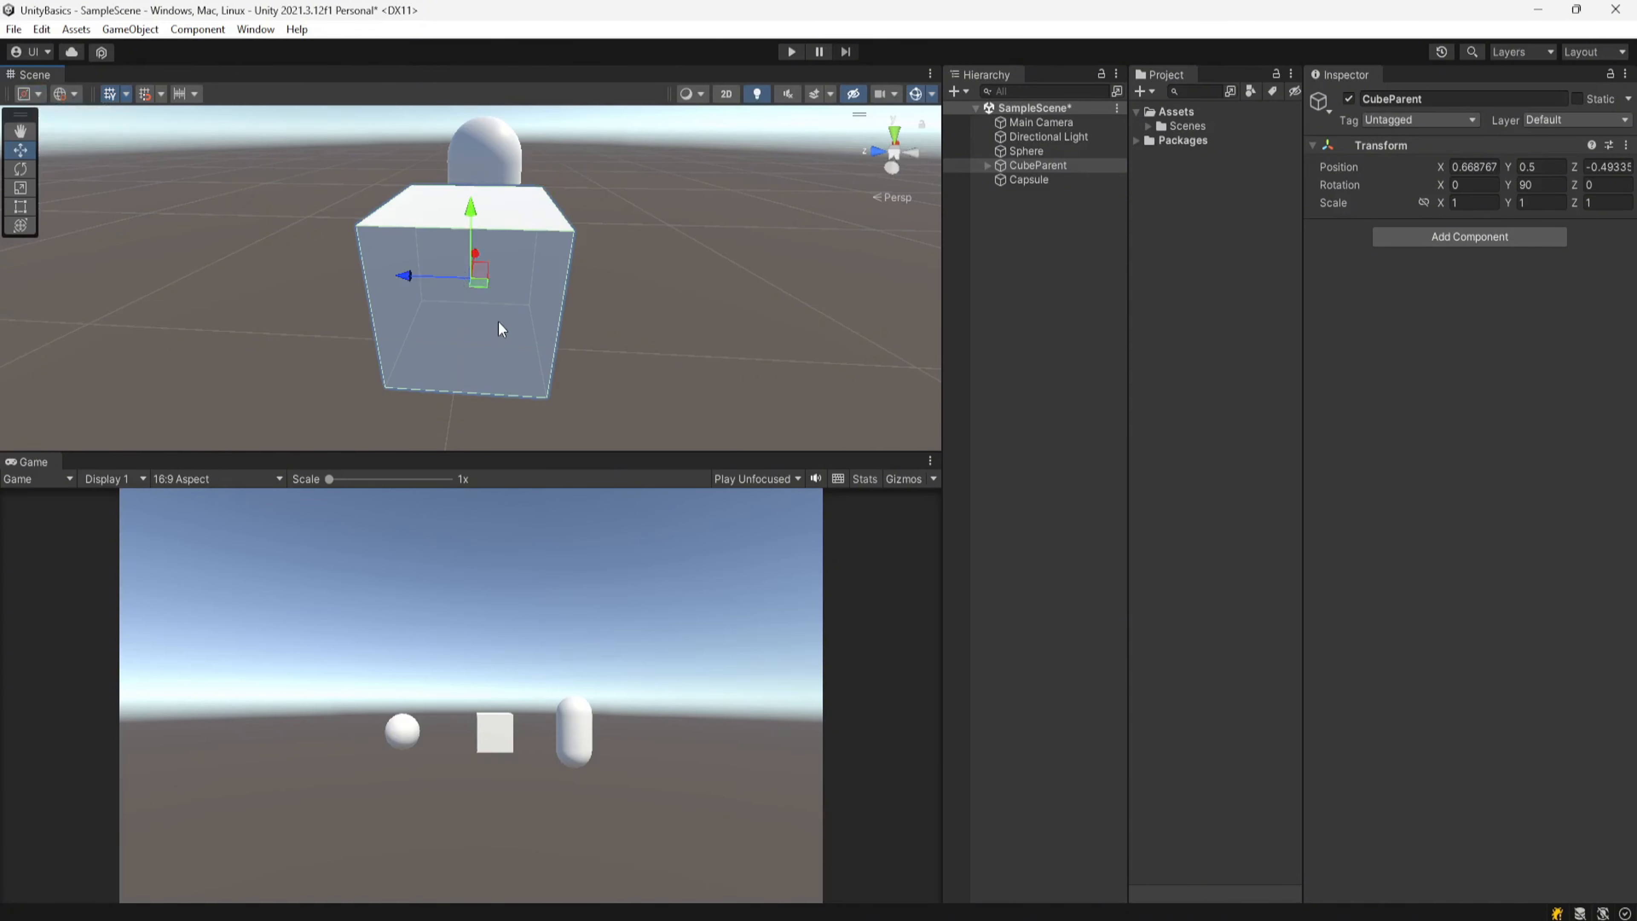
Step: Set the tool handle position back to Pivot
{"action": "left_click_drag", "start_coordinate": [543, 311], "coordinate": [263, 296], "text": "alt"}
{"action": "left_click_drag", "start_coordinate": [519, 351], "coordinate": [438, 348], "text": "alt"}
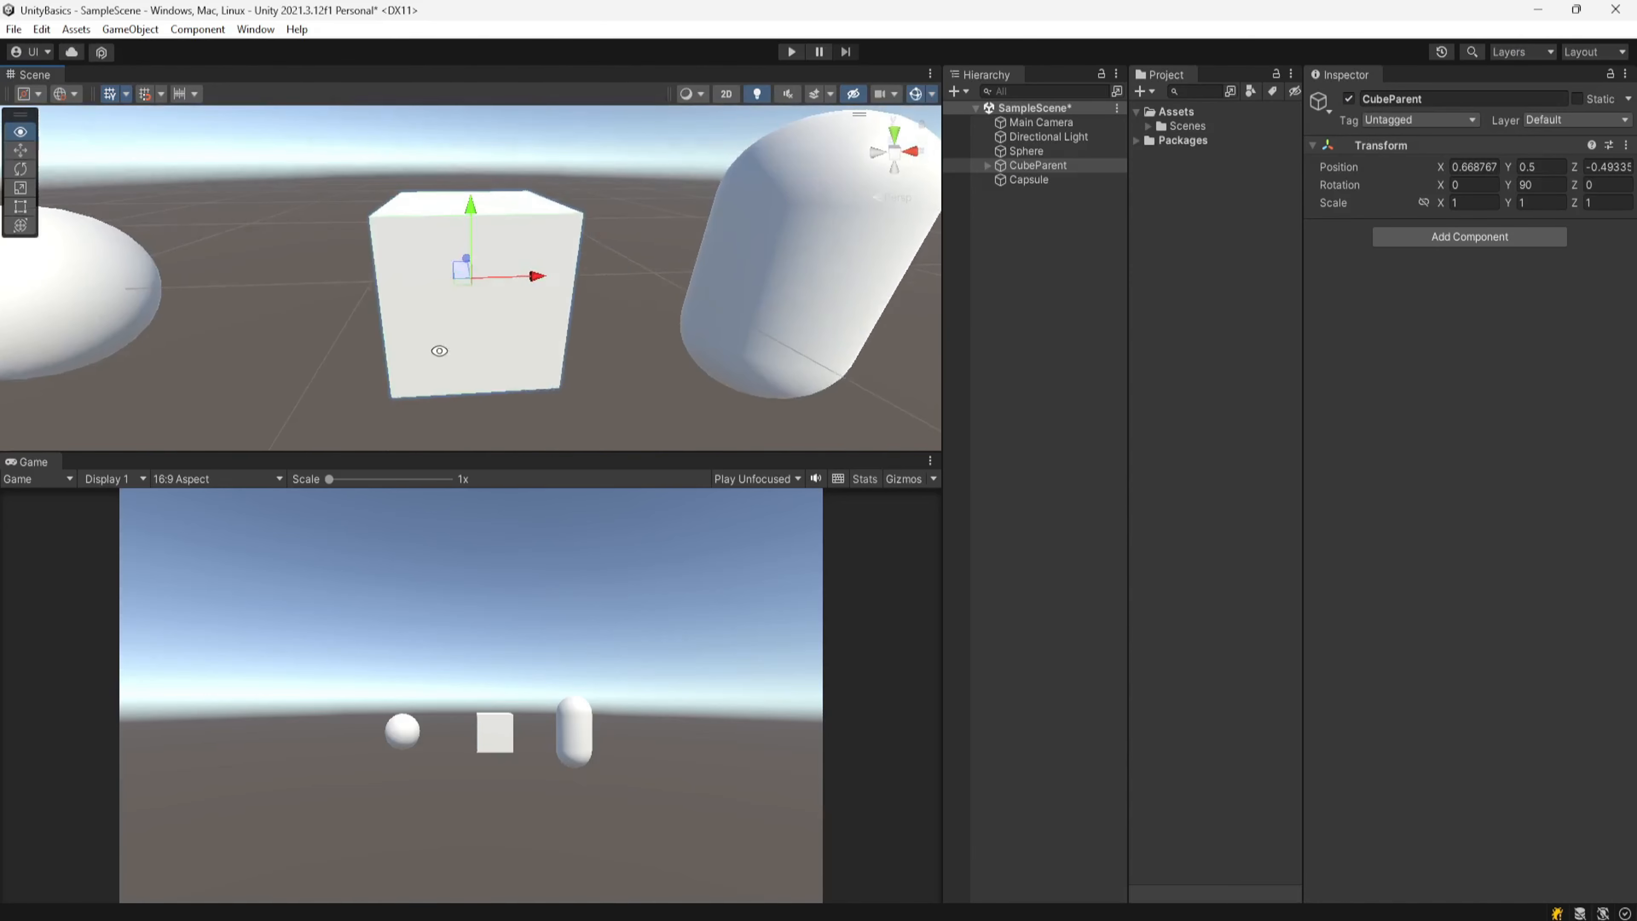
{"action": "left_click", "coordinate": [37, 95]}
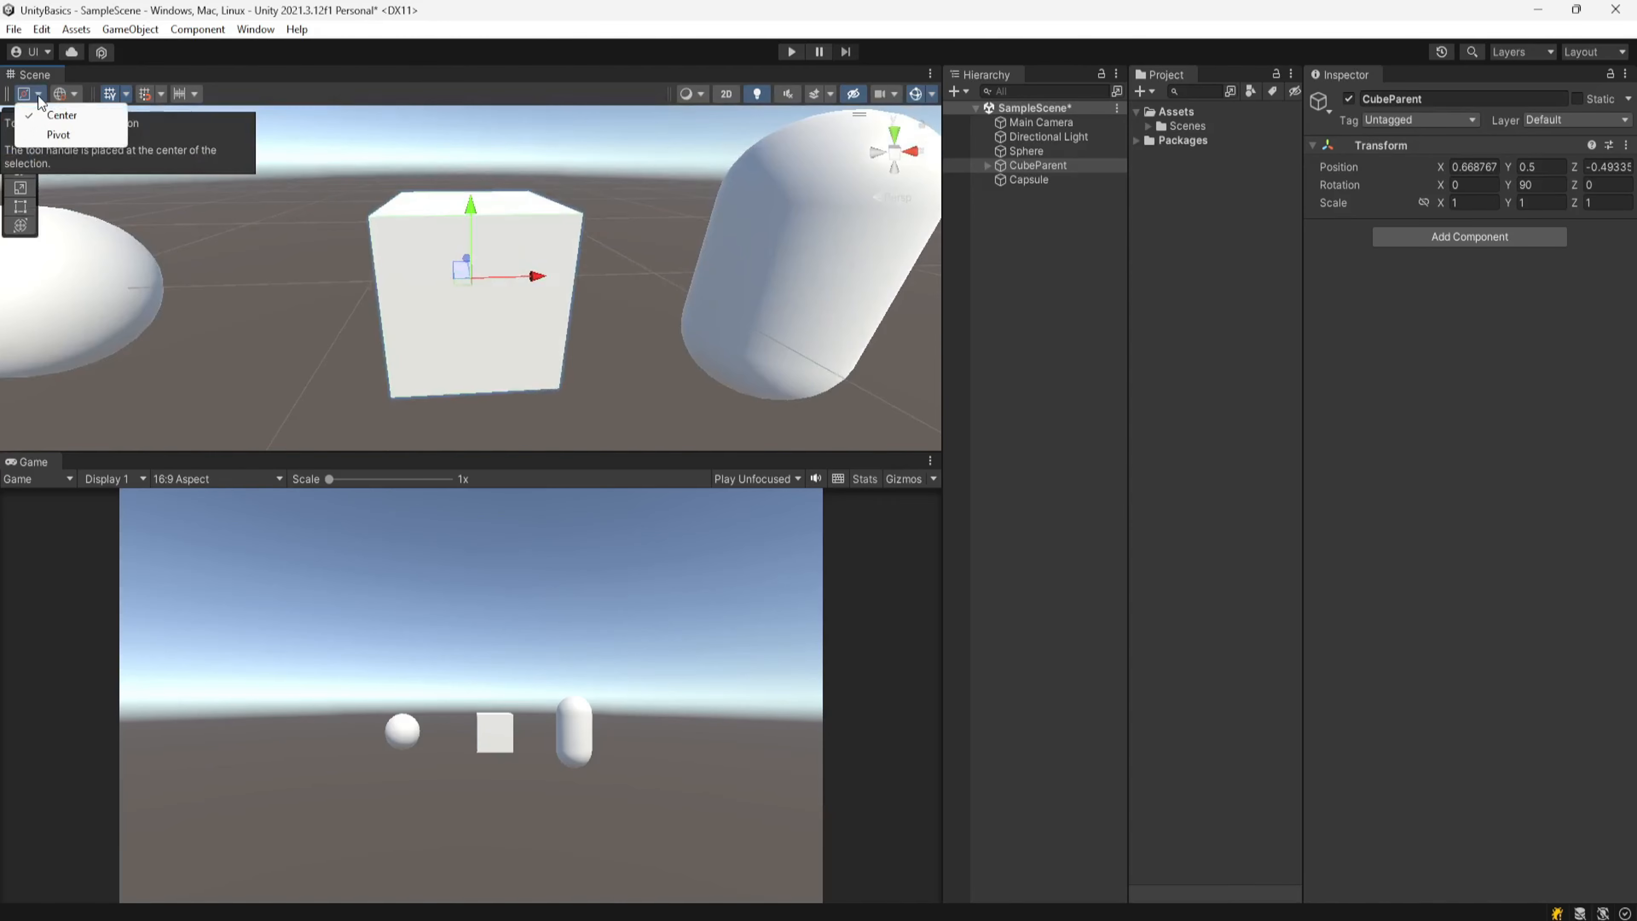
{"action": "left_click", "coordinate": [58, 134]}
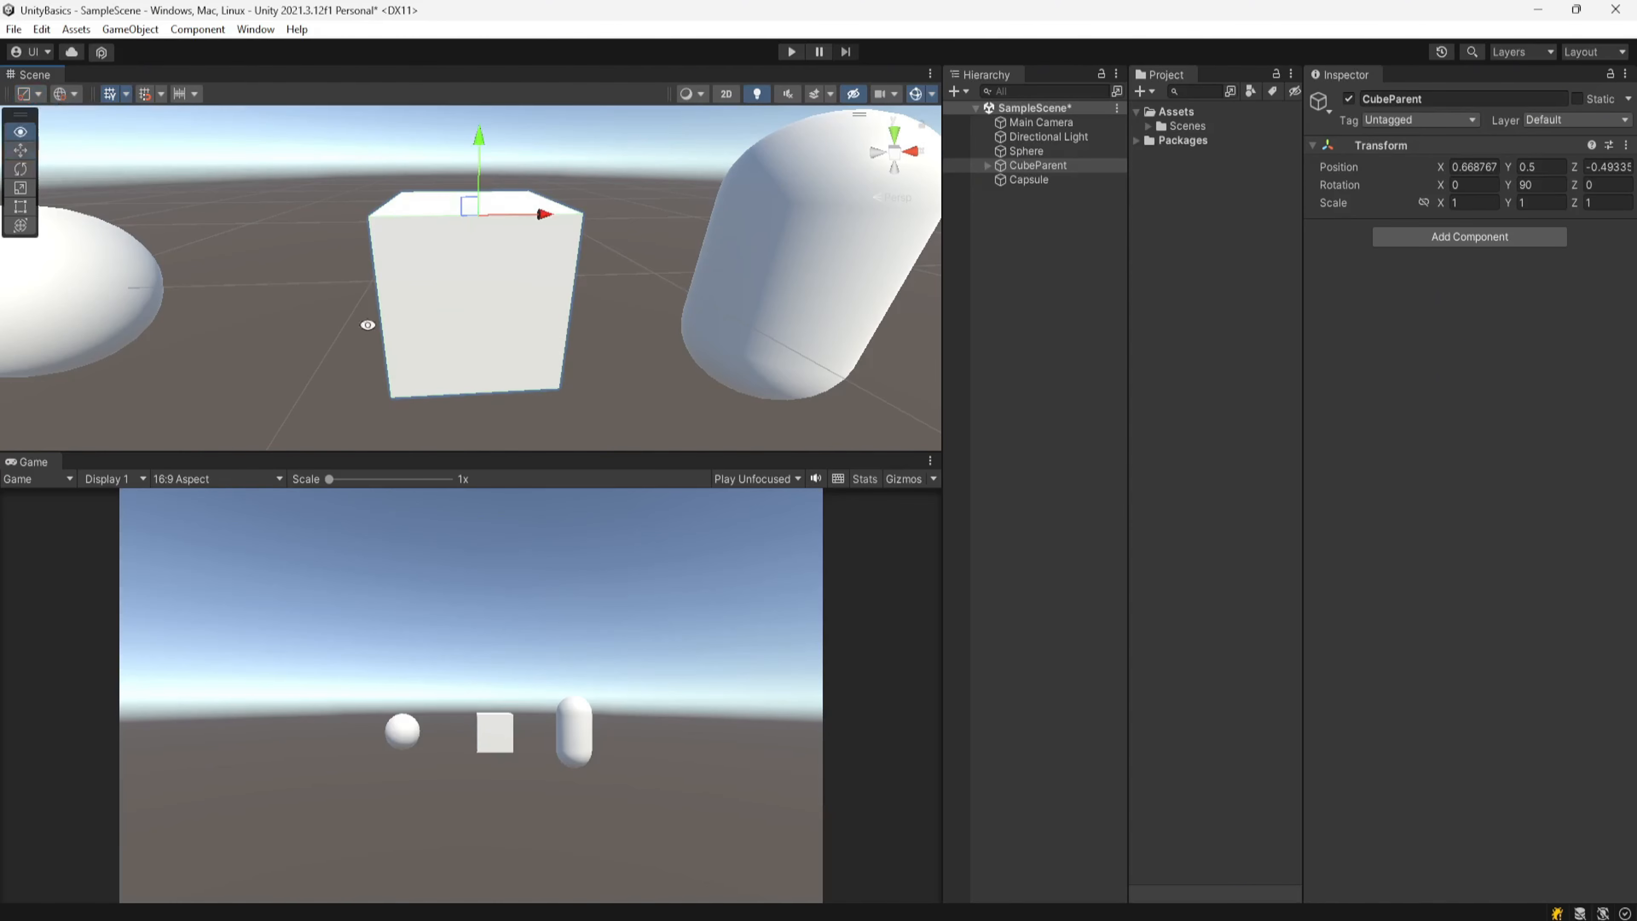
Step: Set the tool handle rotation to Local
{"action": "mouse_move", "coordinate": [364, 325]}
{"action": "left_mouse_down", "text": "alt"}
{"action": "mouse_move", "coordinate": [576, 364]}
{"action": "mouse_move", "coordinate": [372, 300]}
{"action": "left_mouse_up", "text": "alt"}
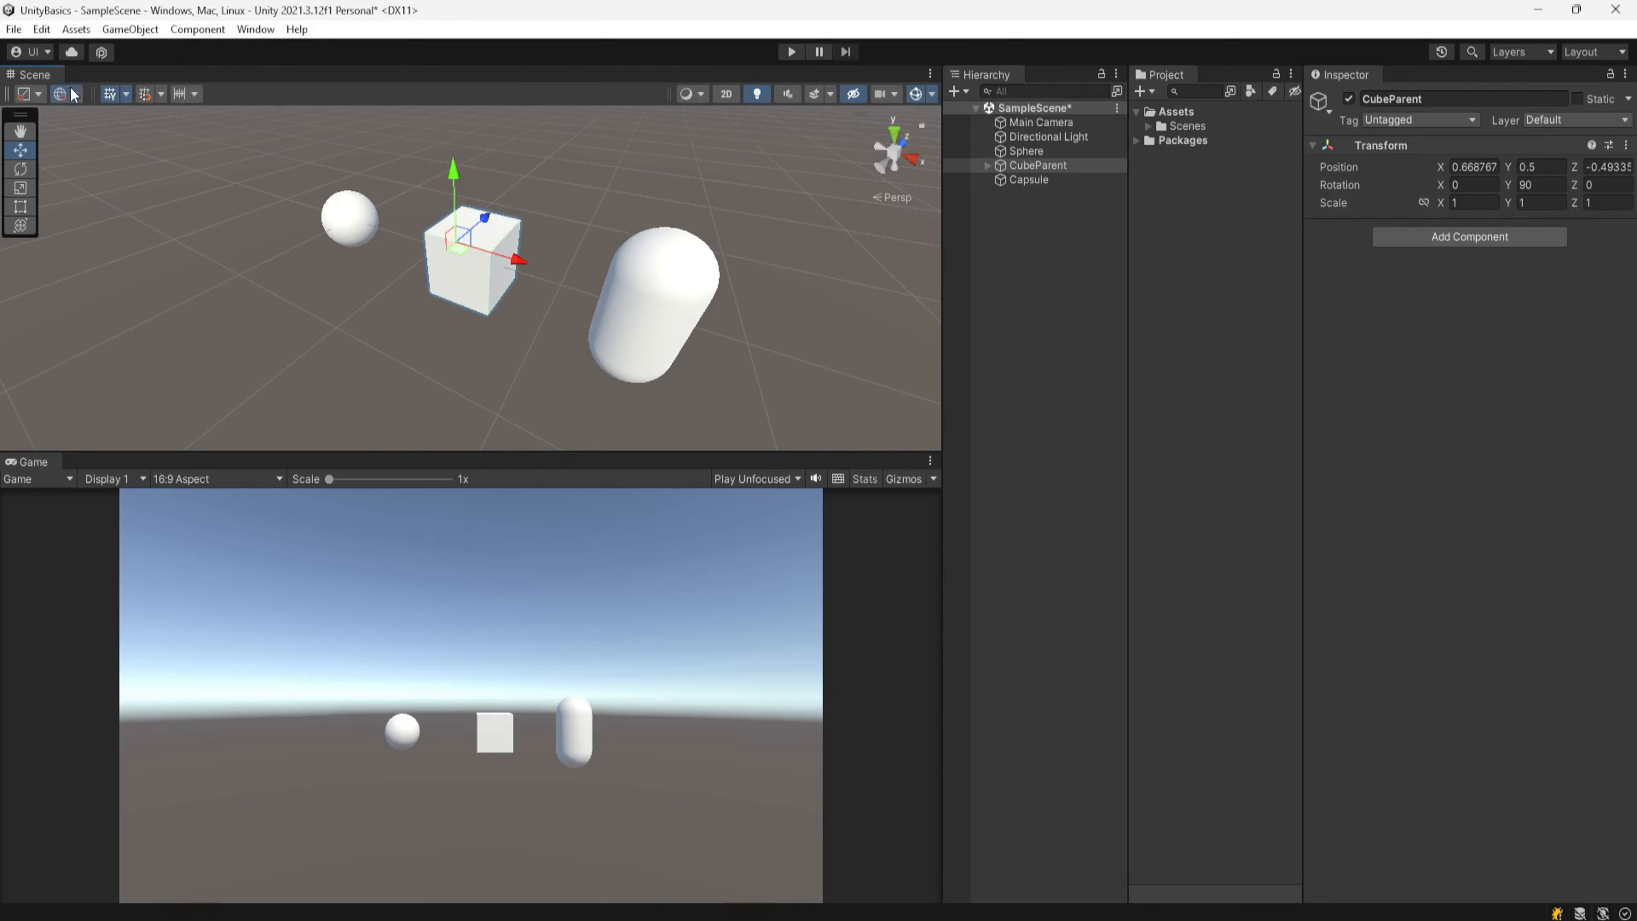
{"action": "left_click", "coordinate": [71, 94]}
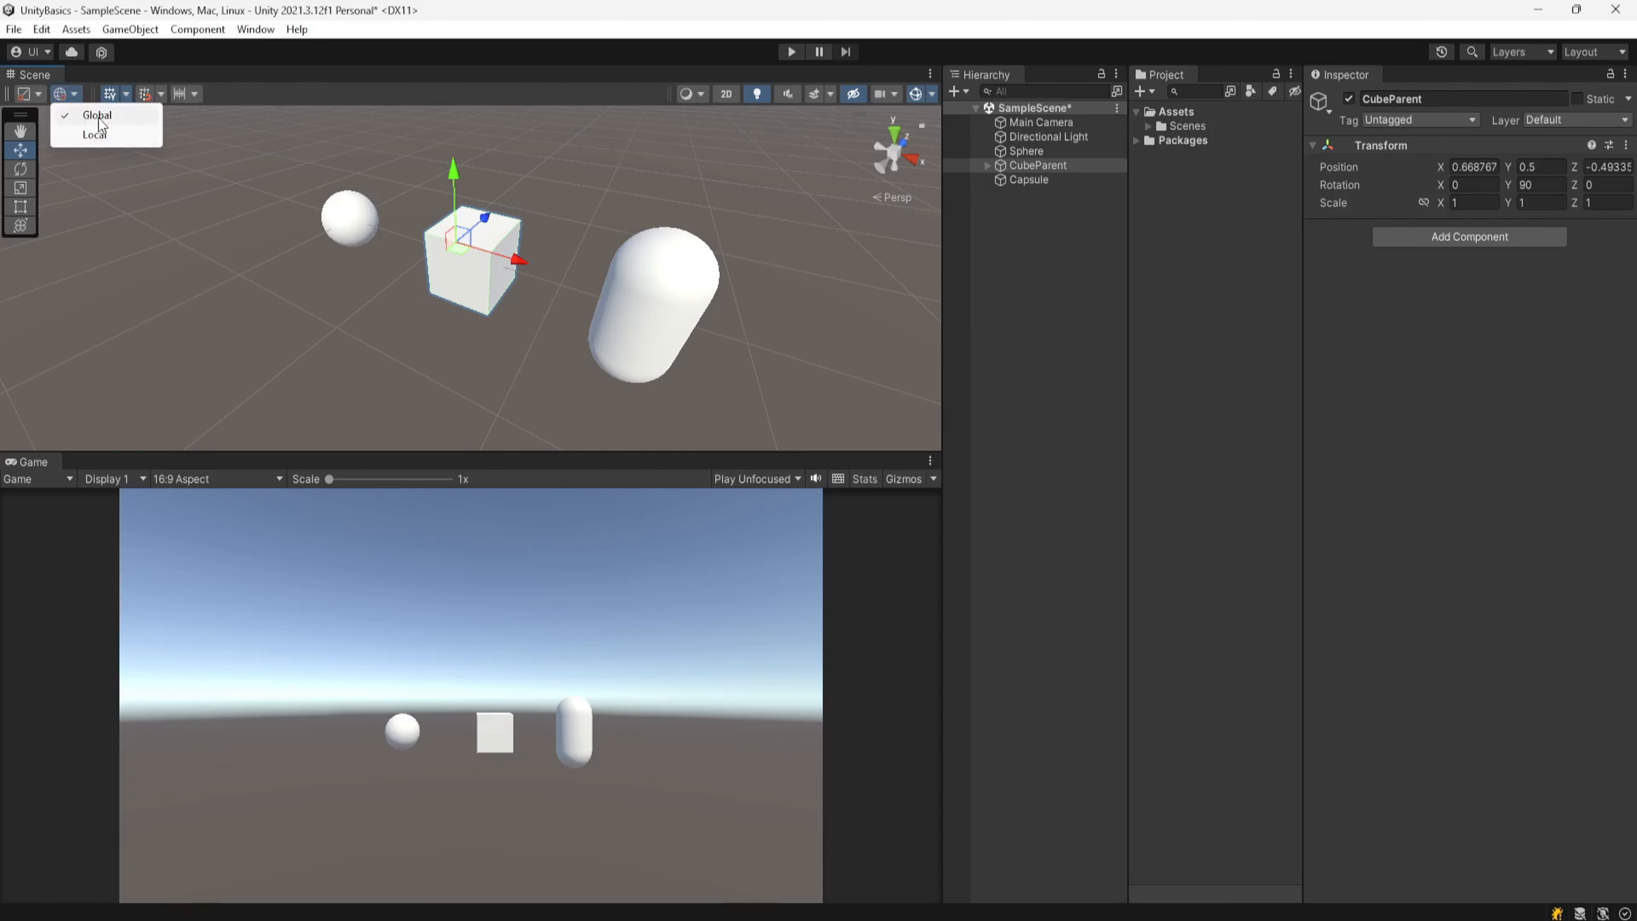
{"action": "left_click", "coordinate": [127, 117]}
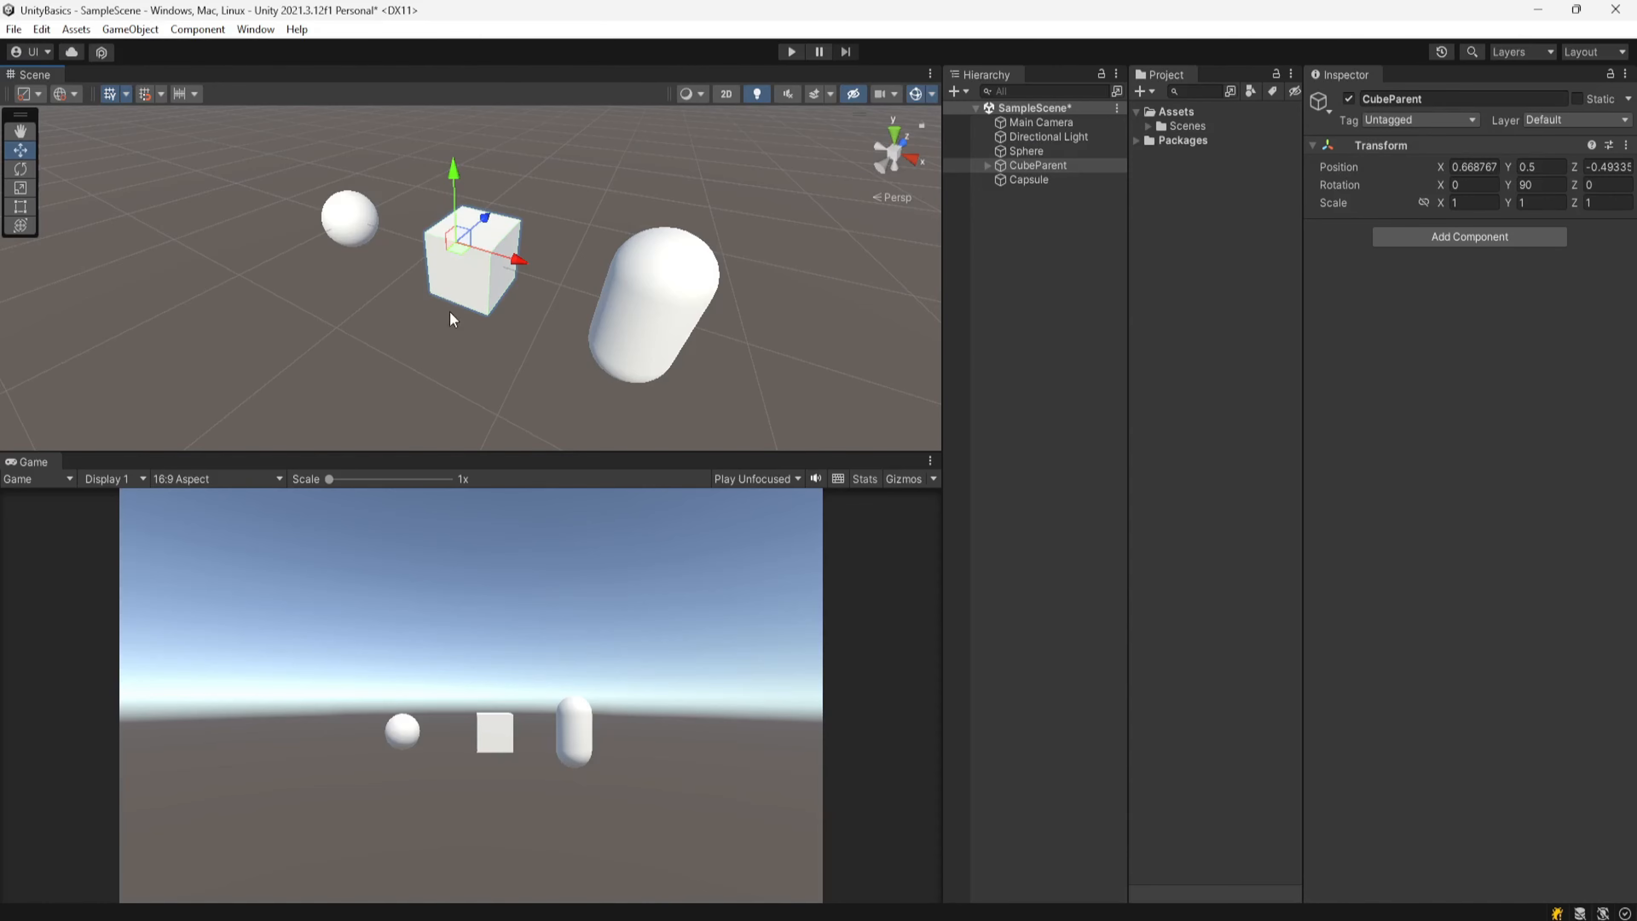
{"action": "left_click", "coordinate": [74, 93]}
{"action": "left_click", "coordinate": [84, 133]}
Step: Reset CubeParent's Y rotation to 0 and rotate it with the Rotate tool to about -98° on Y and -34° on Z
{"action": "left_click", "coordinate": [1537, 185]}
{"action": "type", "text": "0"}
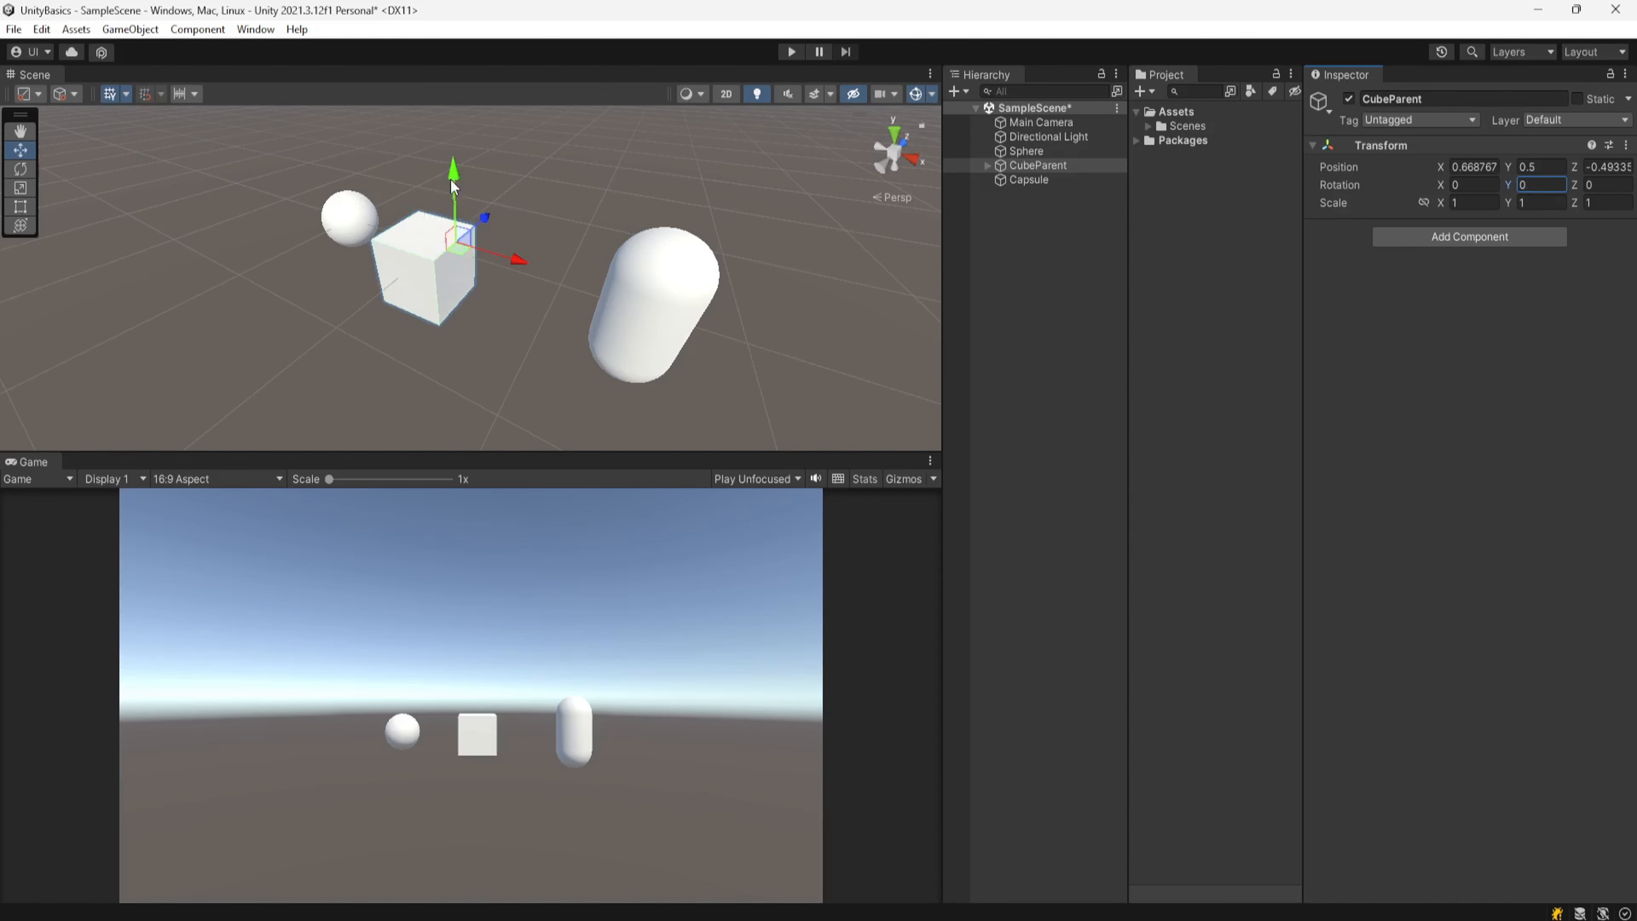
{"action": "key", "text": "e"}
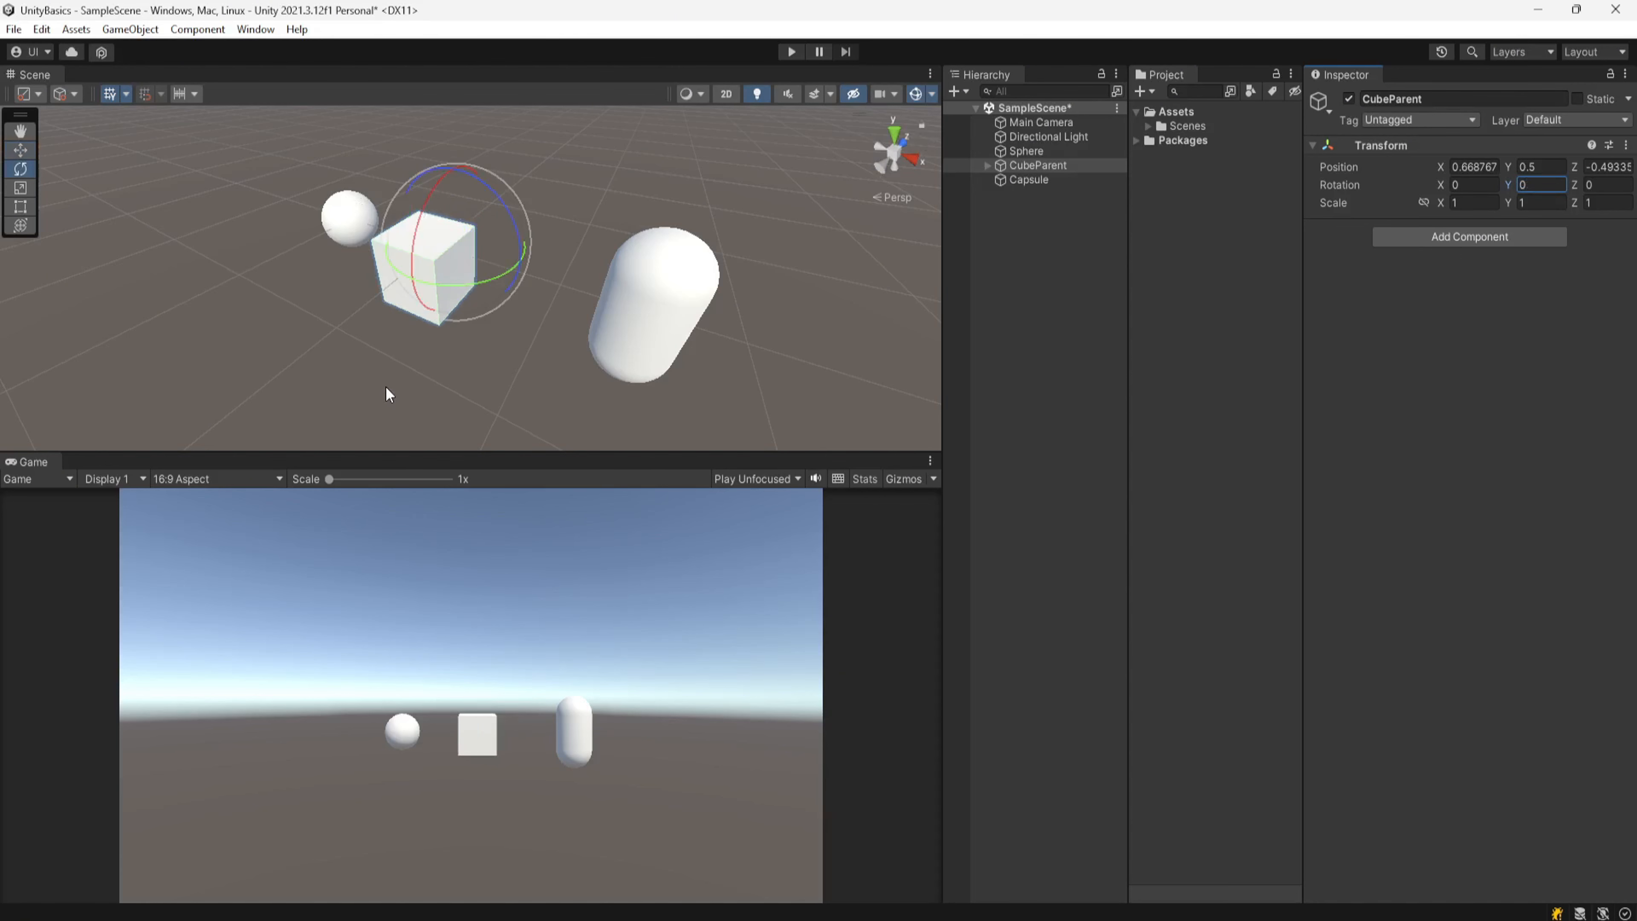
{"action": "left_click_drag", "start_coordinate": [462, 285], "coordinate": [734, 282]}
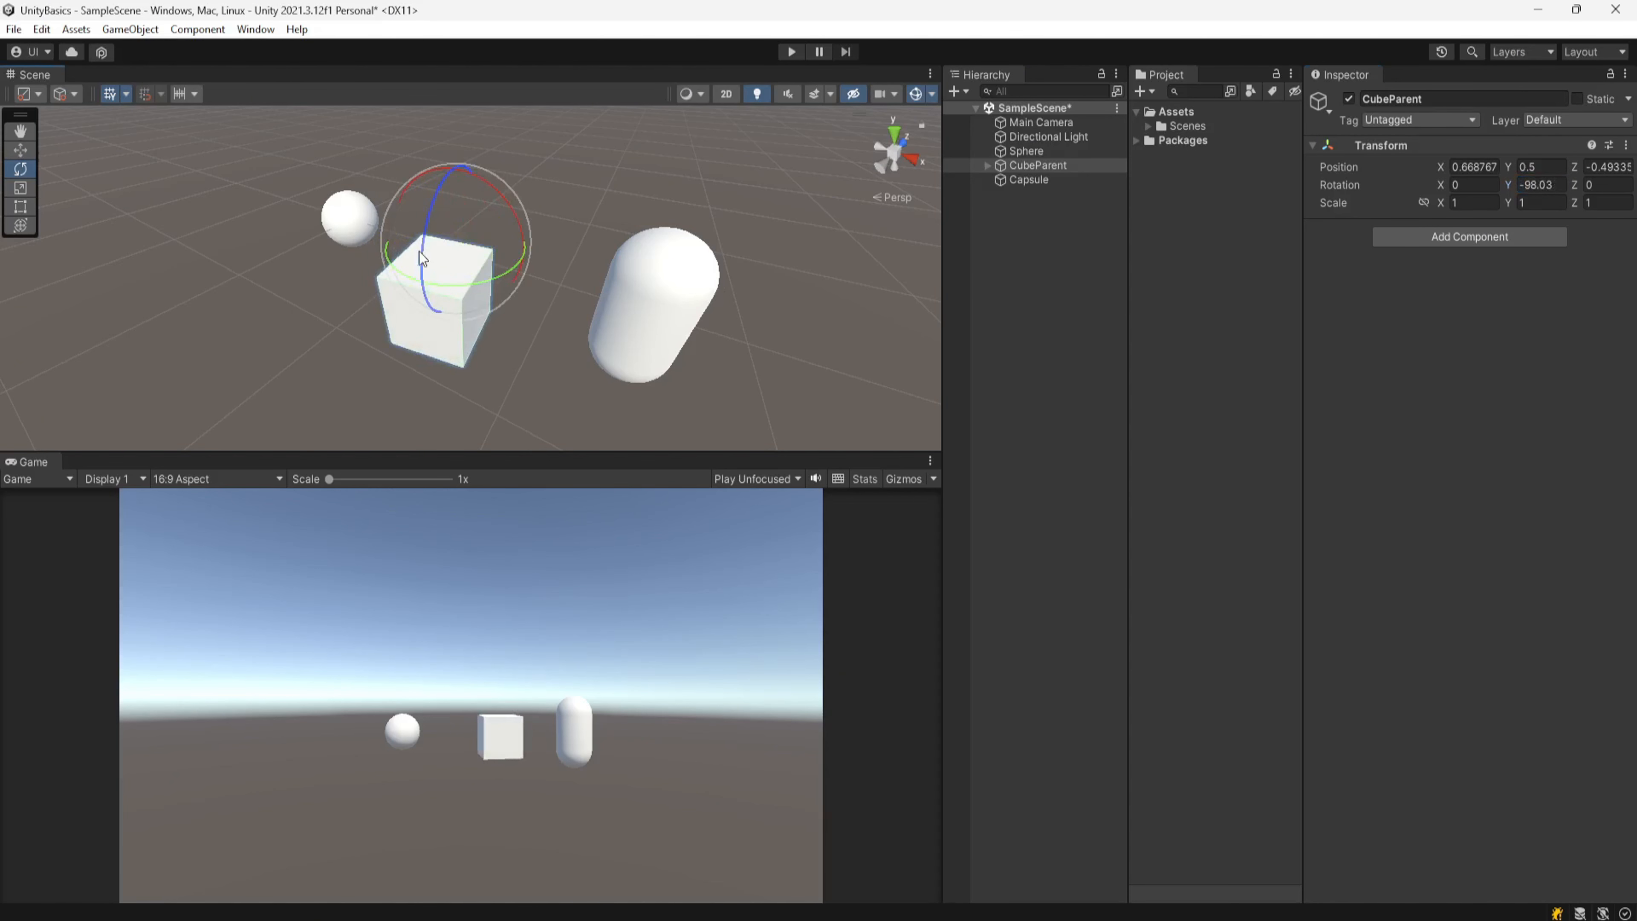
{"action": "left_click_drag", "start_coordinate": [419, 250], "coordinate": [479, 161]}
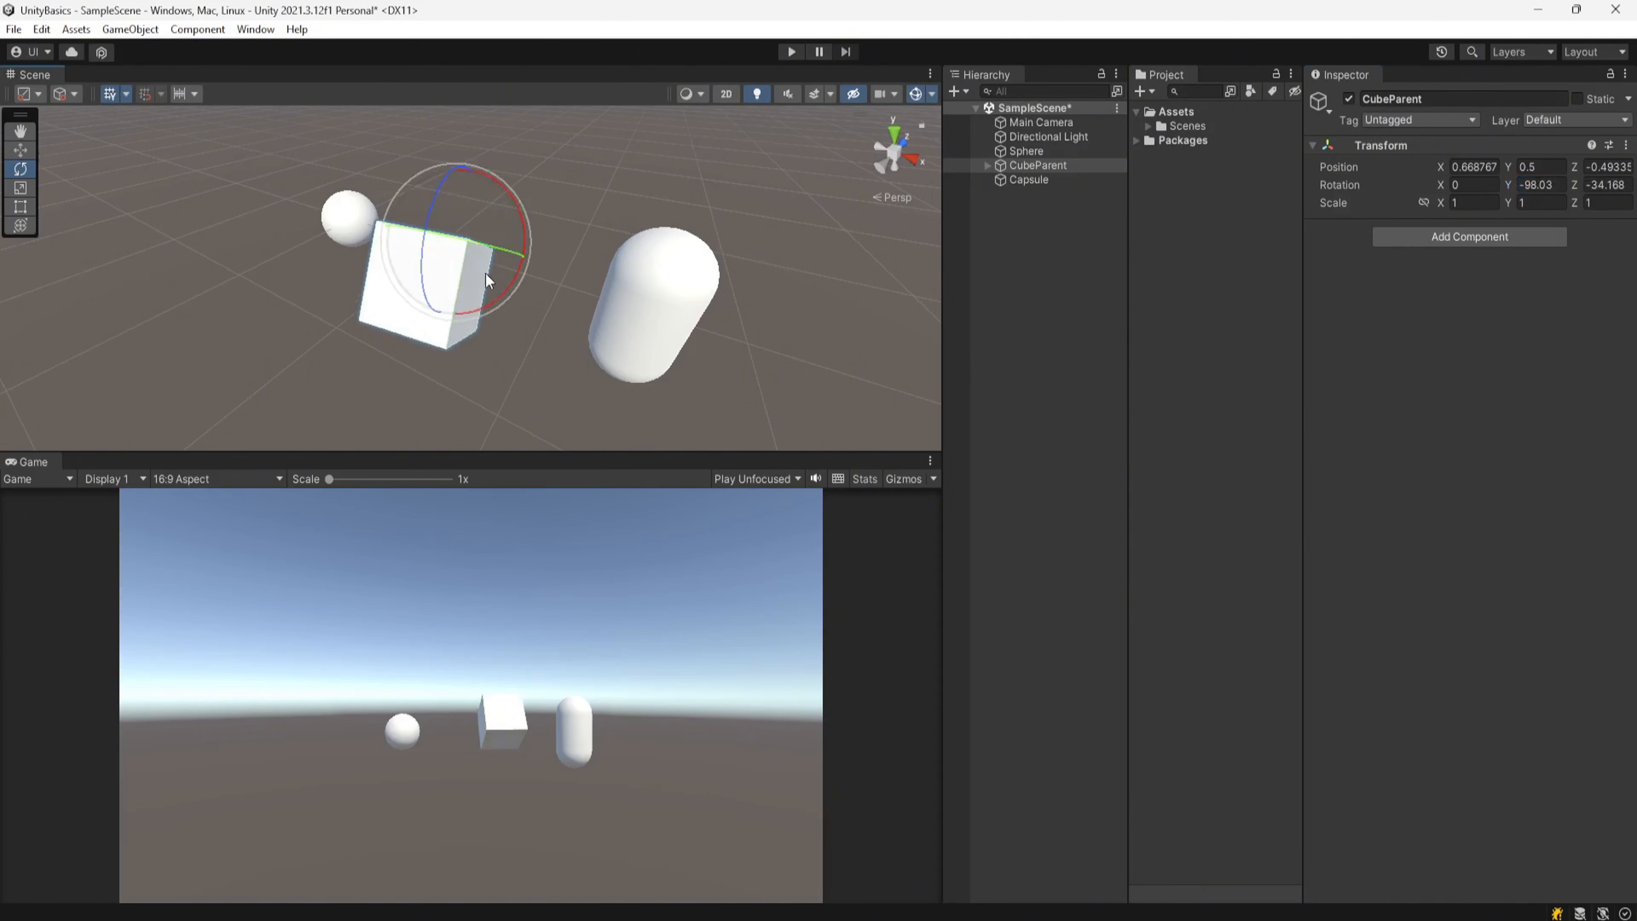
Step: Switch to the Move tool and set the tool handle rotation back to Global
{"action": "key", "text": "w"}
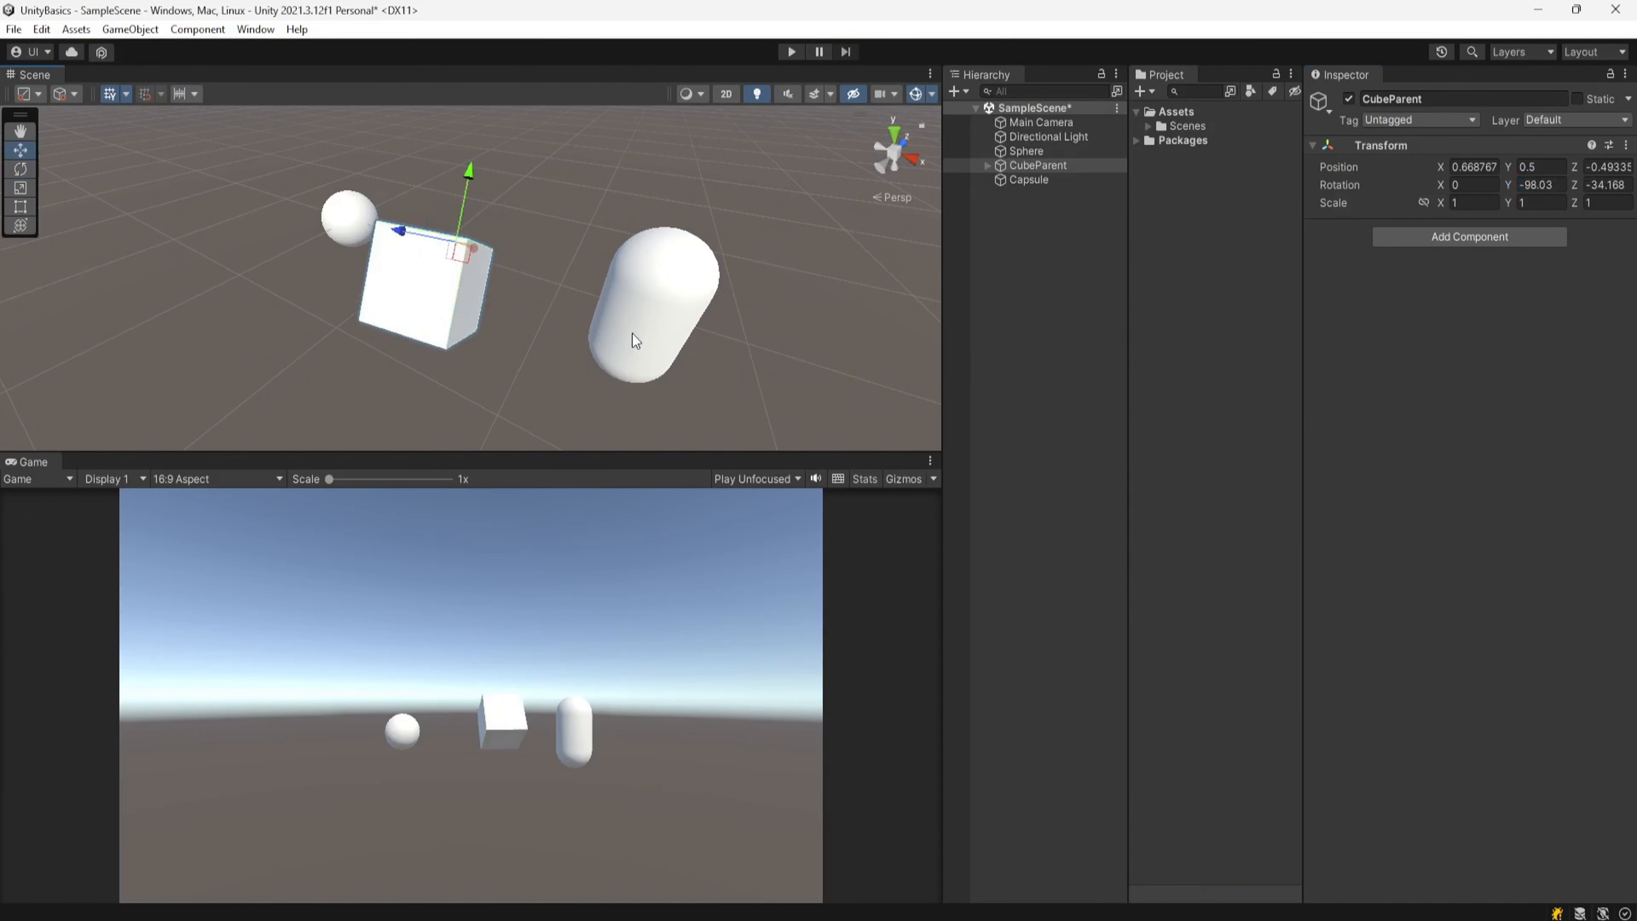
{"action": "middle_click_drag", "start_coordinate": [578, 372], "coordinate": [533, 414]}
{"action": "right_click_drag", "start_coordinate": [517, 398], "coordinate": [445, 367]}
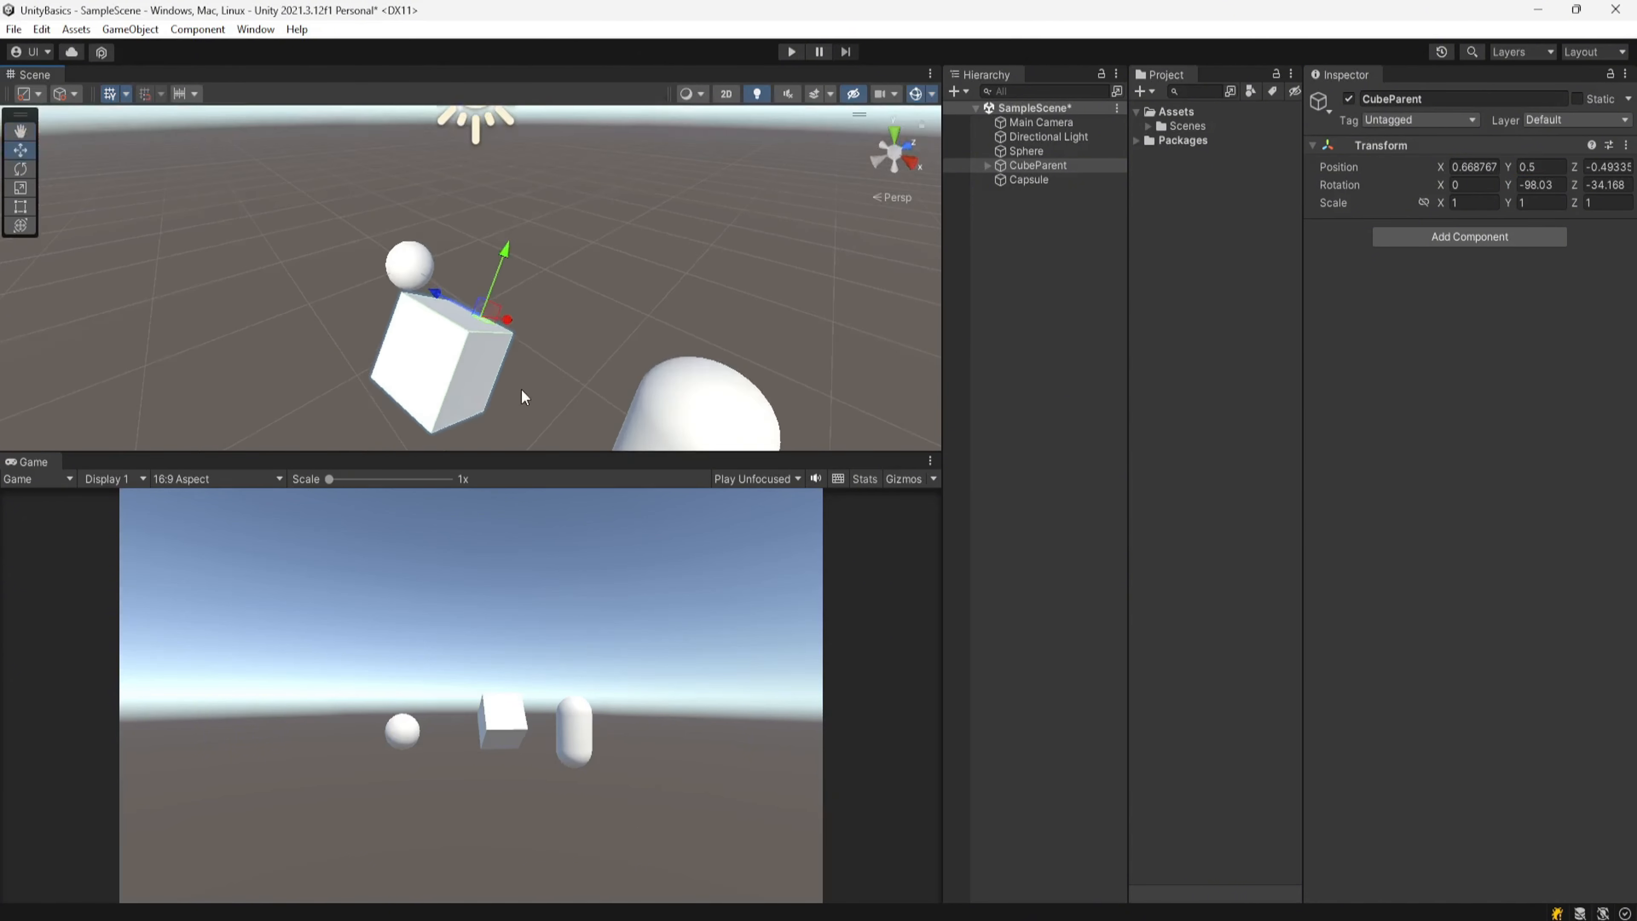
{"action": "middle_click_drag", "start_coordinate": [513, 381], "coordinate": [499, 377]}
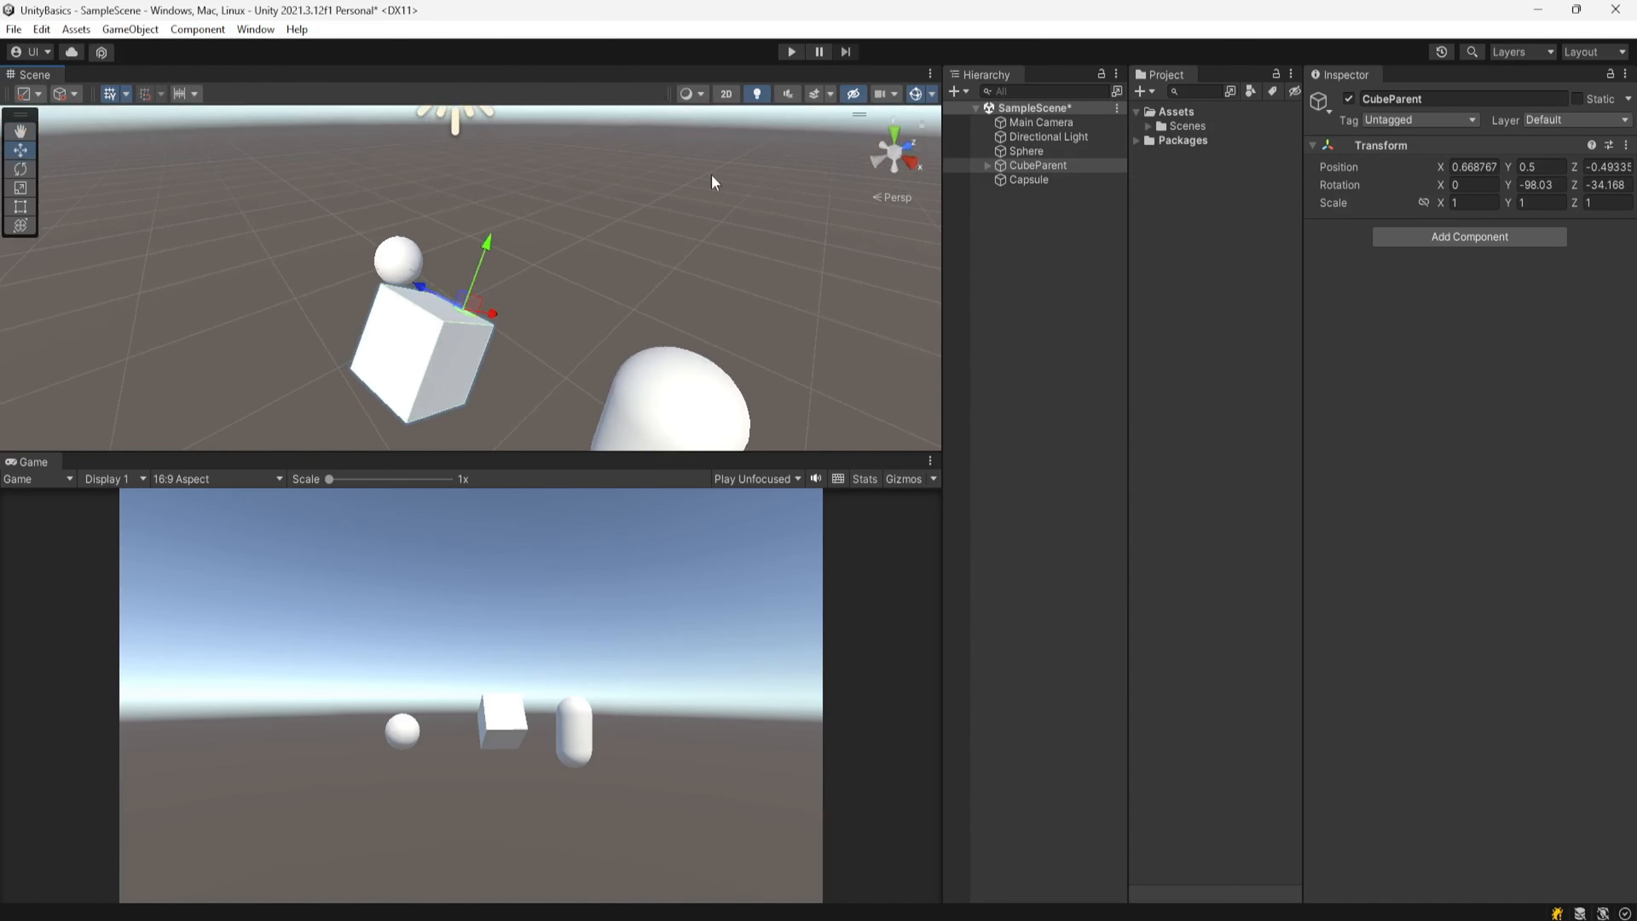
{"action": "left_click", "coordinate": [64, 93]}
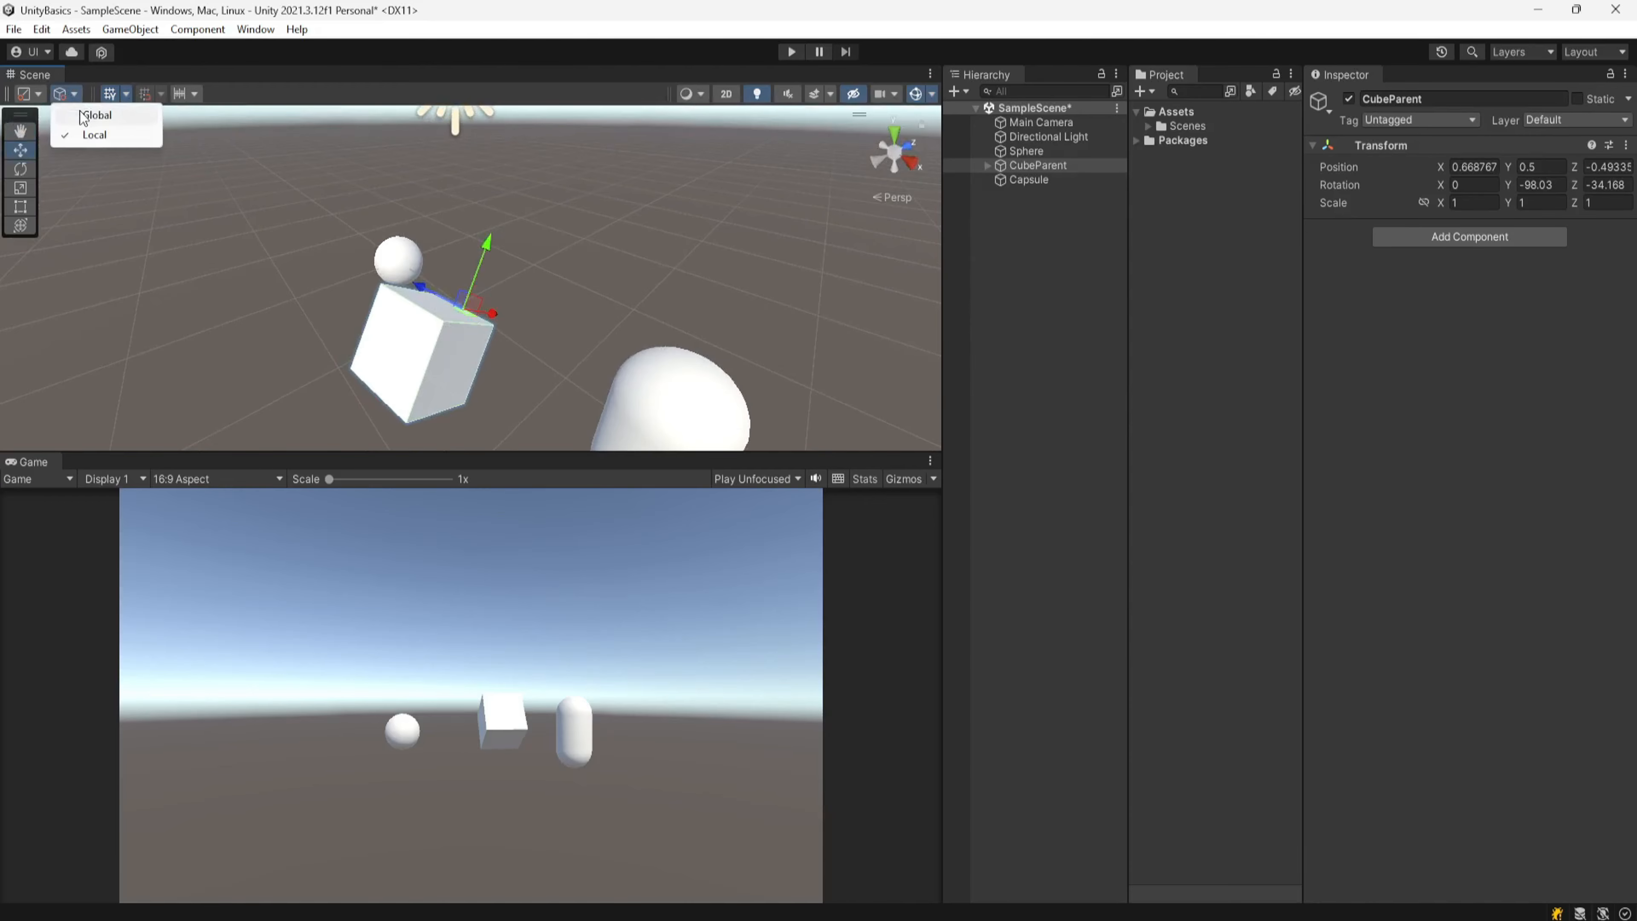
{"action": "left_click", "coordinate": [97, 114]}
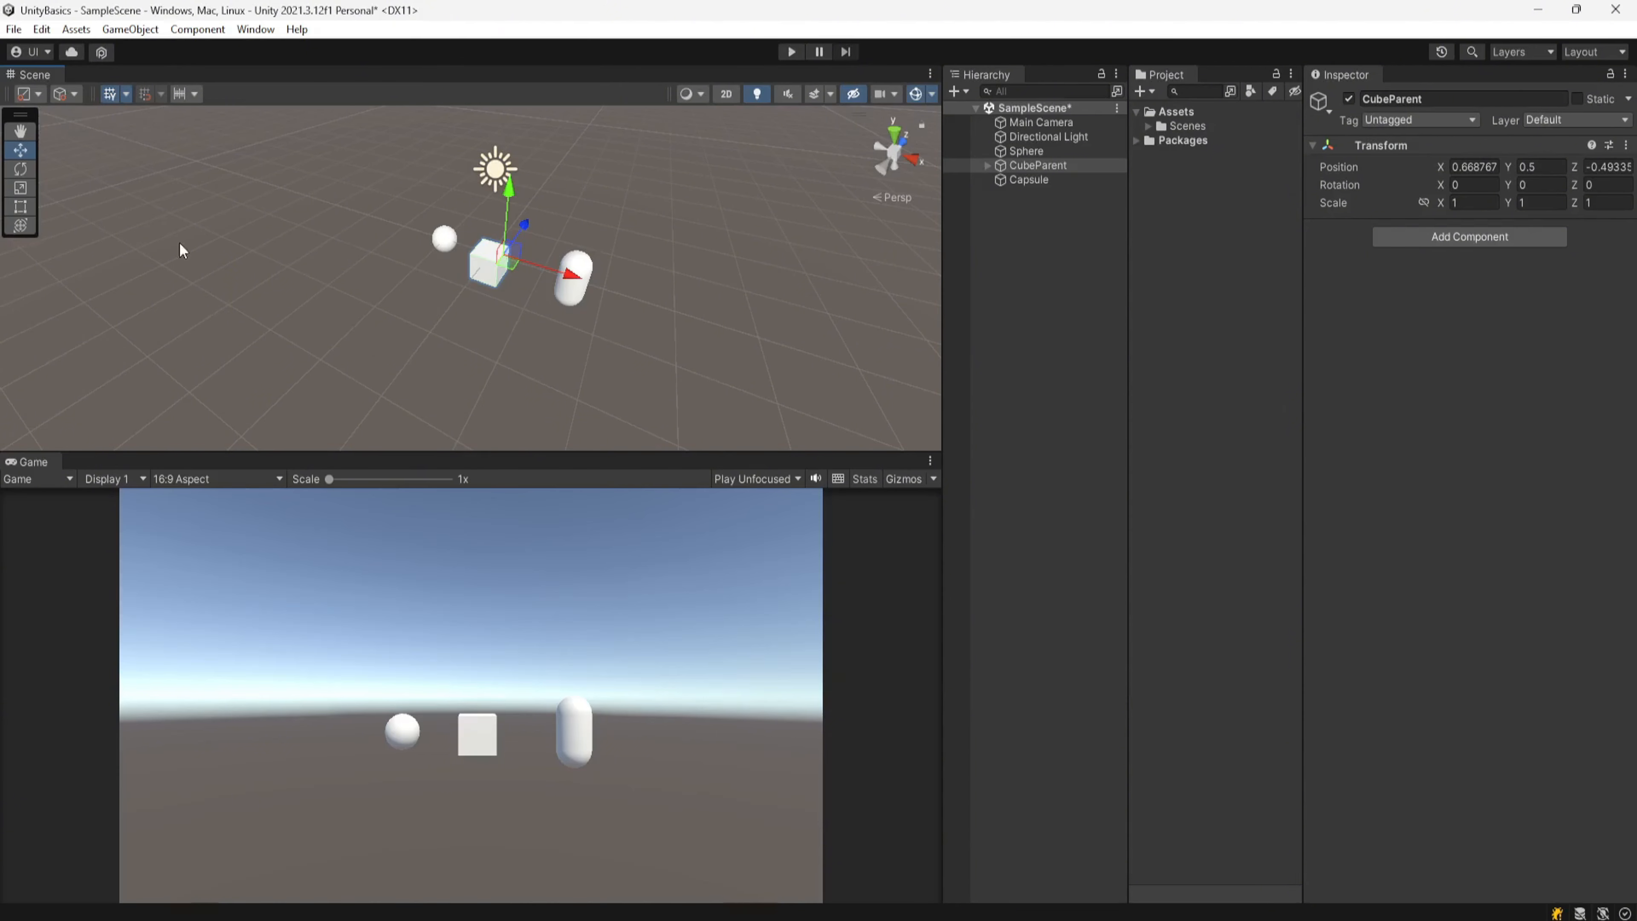
Step: Toggle the grid's visibility and cycle the grid plane through X, Z and back to Y
{"action": "left_click", "coordinate": [109, 94]}
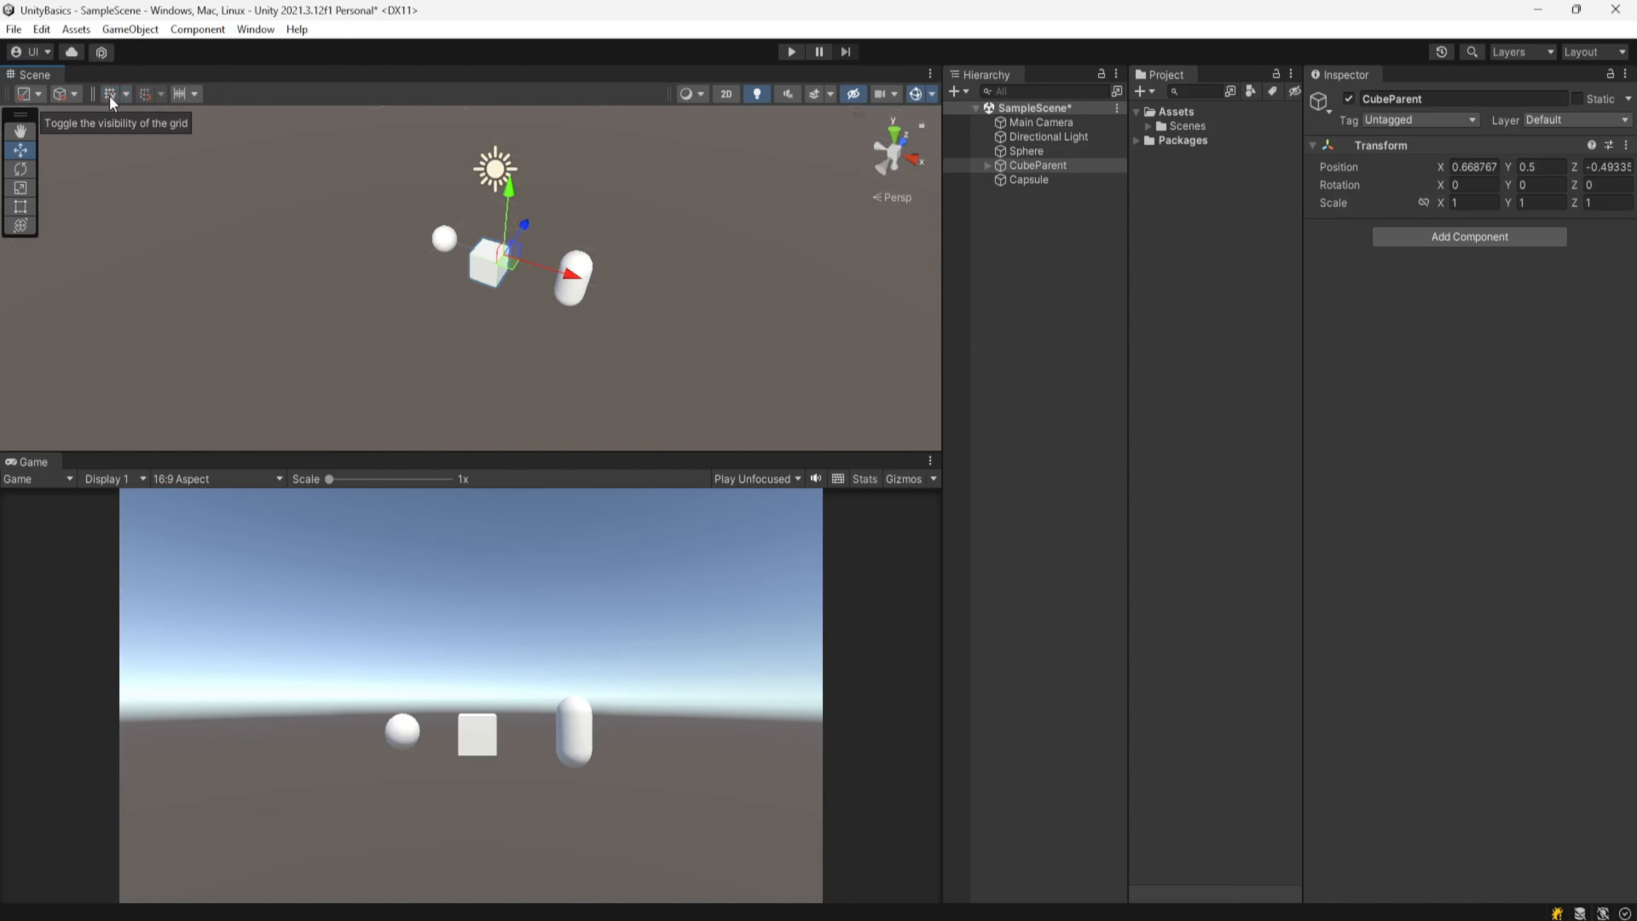
{"action": "left_click", "coordinate": [110, 96]}
{"action": "left_click", "coordinate": [126, 93]}
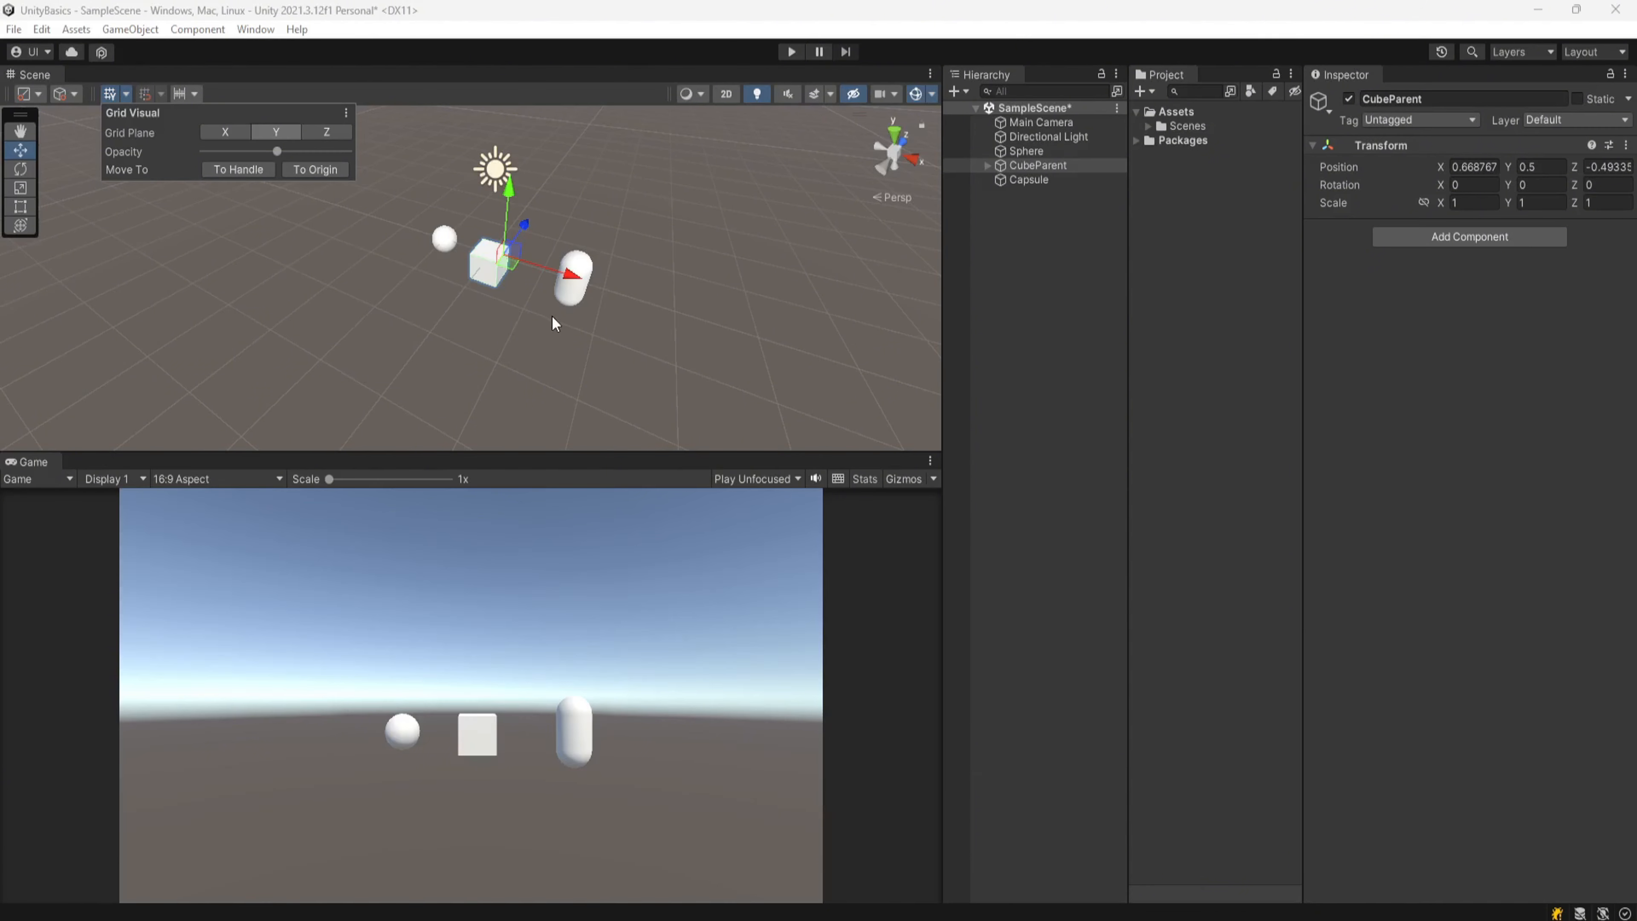
{"action": "left_click", "coordinate": [225, 132]}
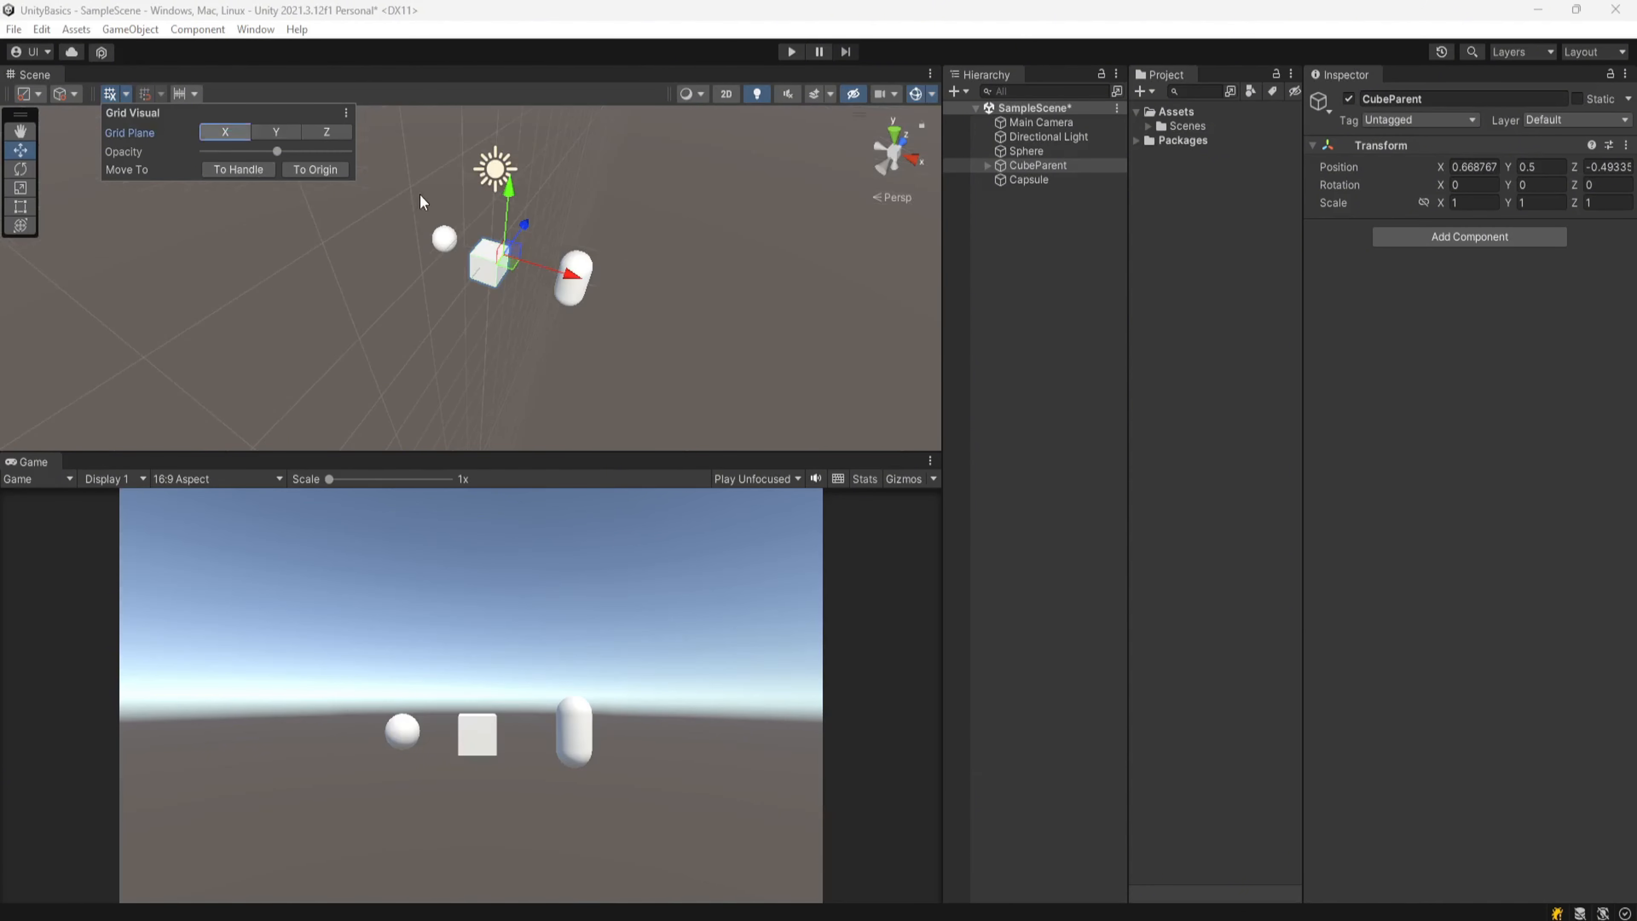
{"action": "left_click", "coordinate": [327, 131]}
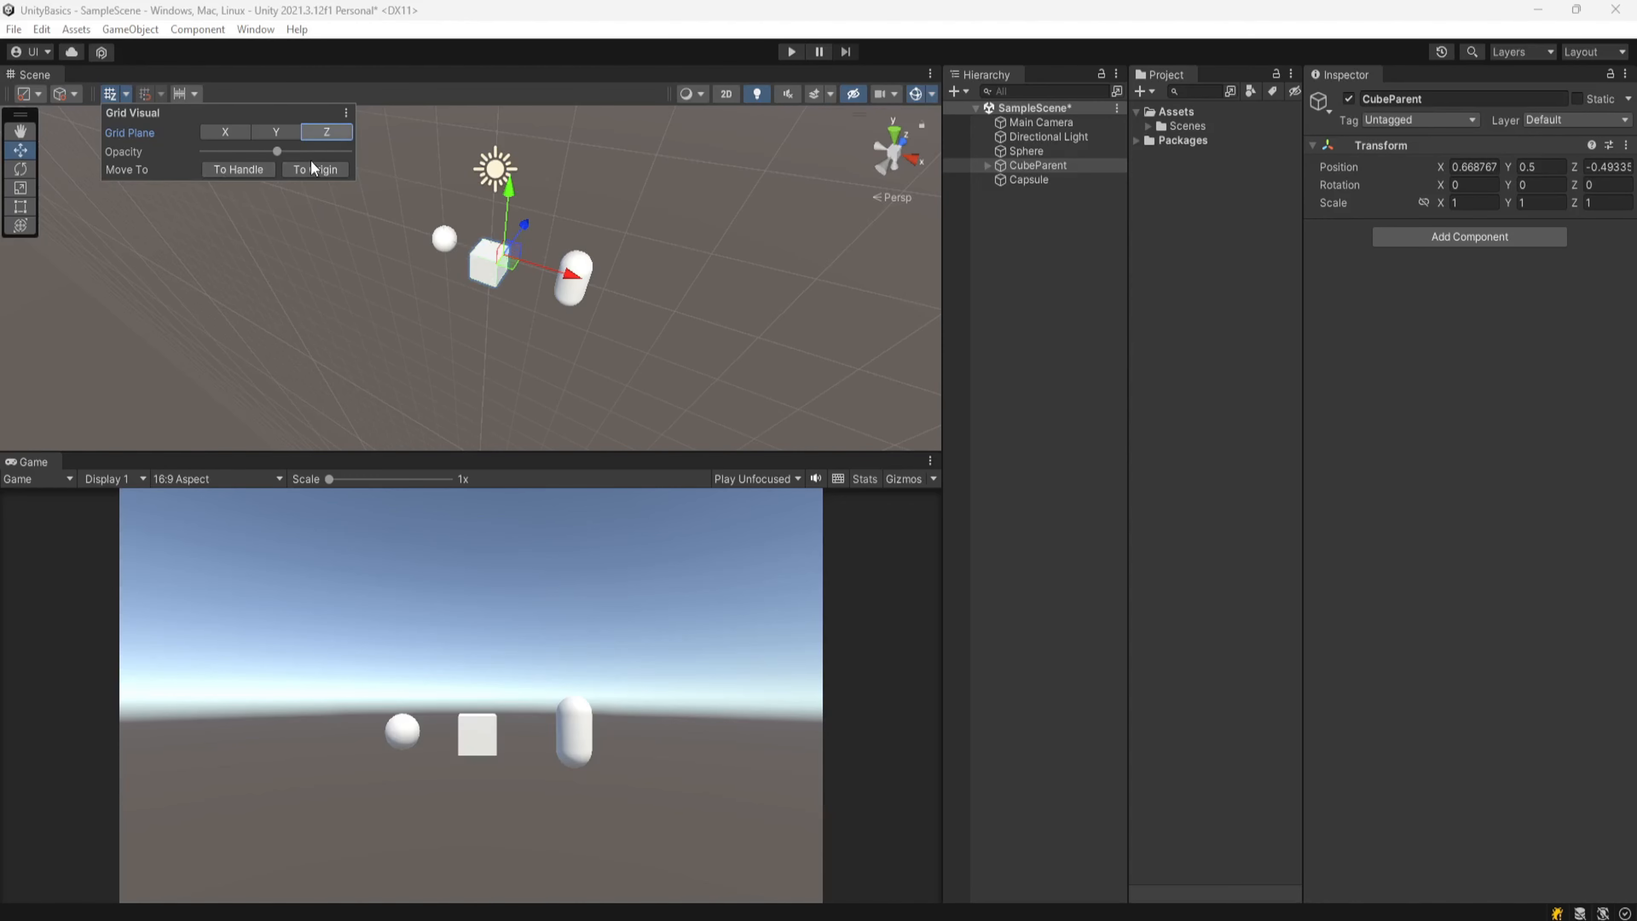
{"action": "left_click", "coordinate": [275, 133]}
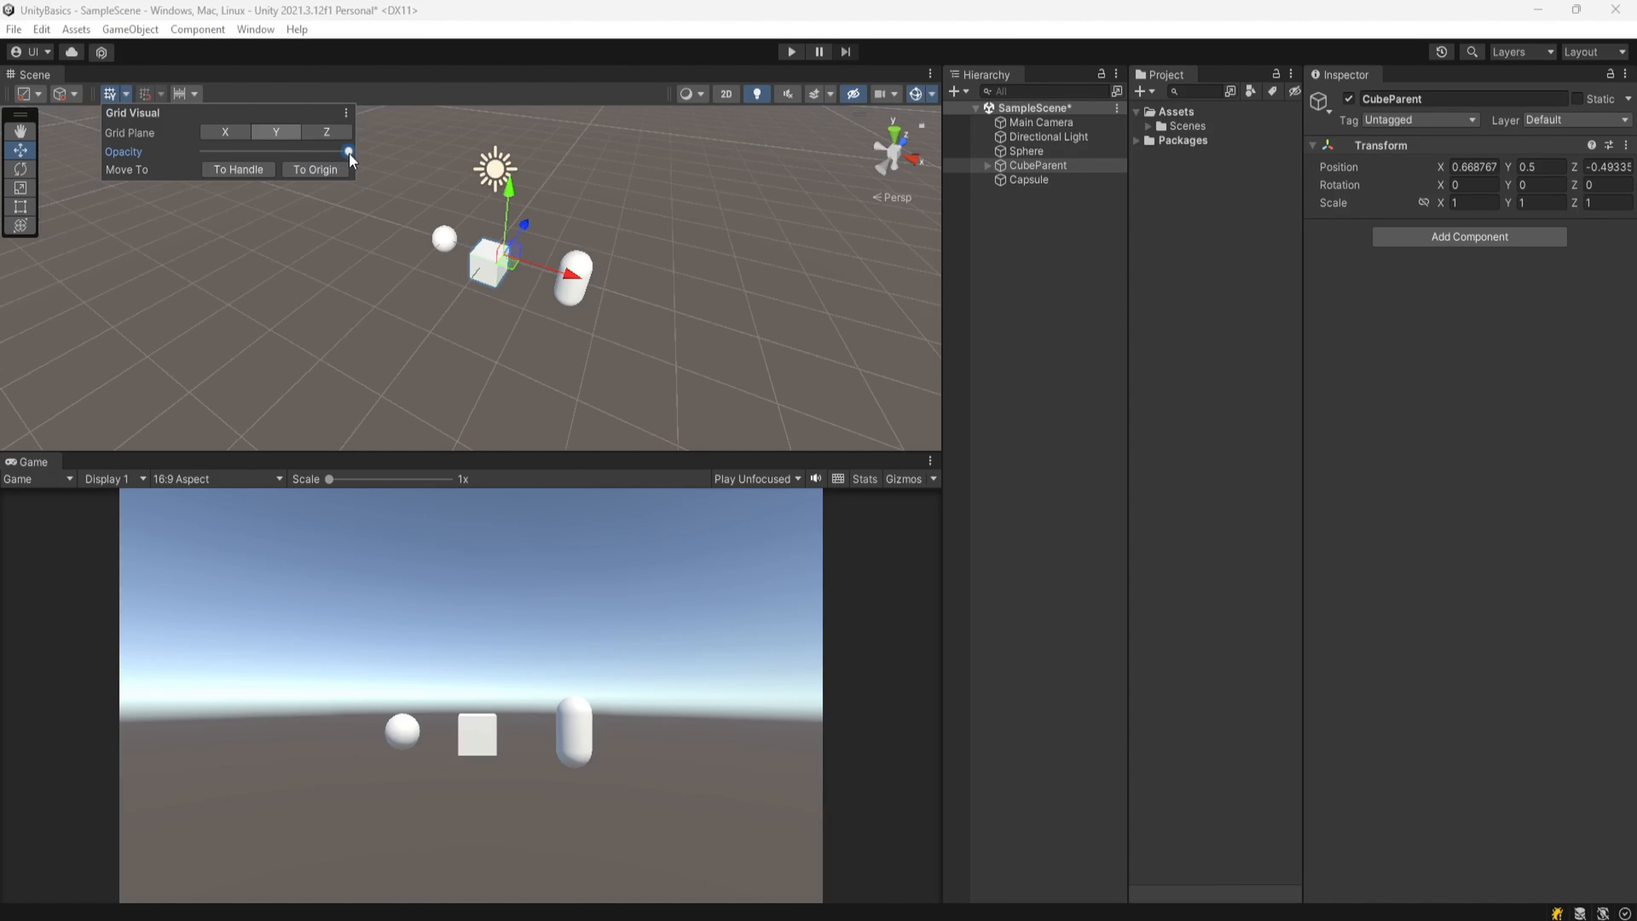
Step: Reduce the grid opacity to about half
{"action": "left_click_drag", "start_coordinate": [348, 152], "coordinate": [285, 152]}
{"action": "left_click_drag", "start_coordinate": [260, 152], "coordinate": [275, 156]}
{"action": "left_click_drag", "start_coordinate": [312, 342], "coordinate": [552, 310], "text": "alt"}
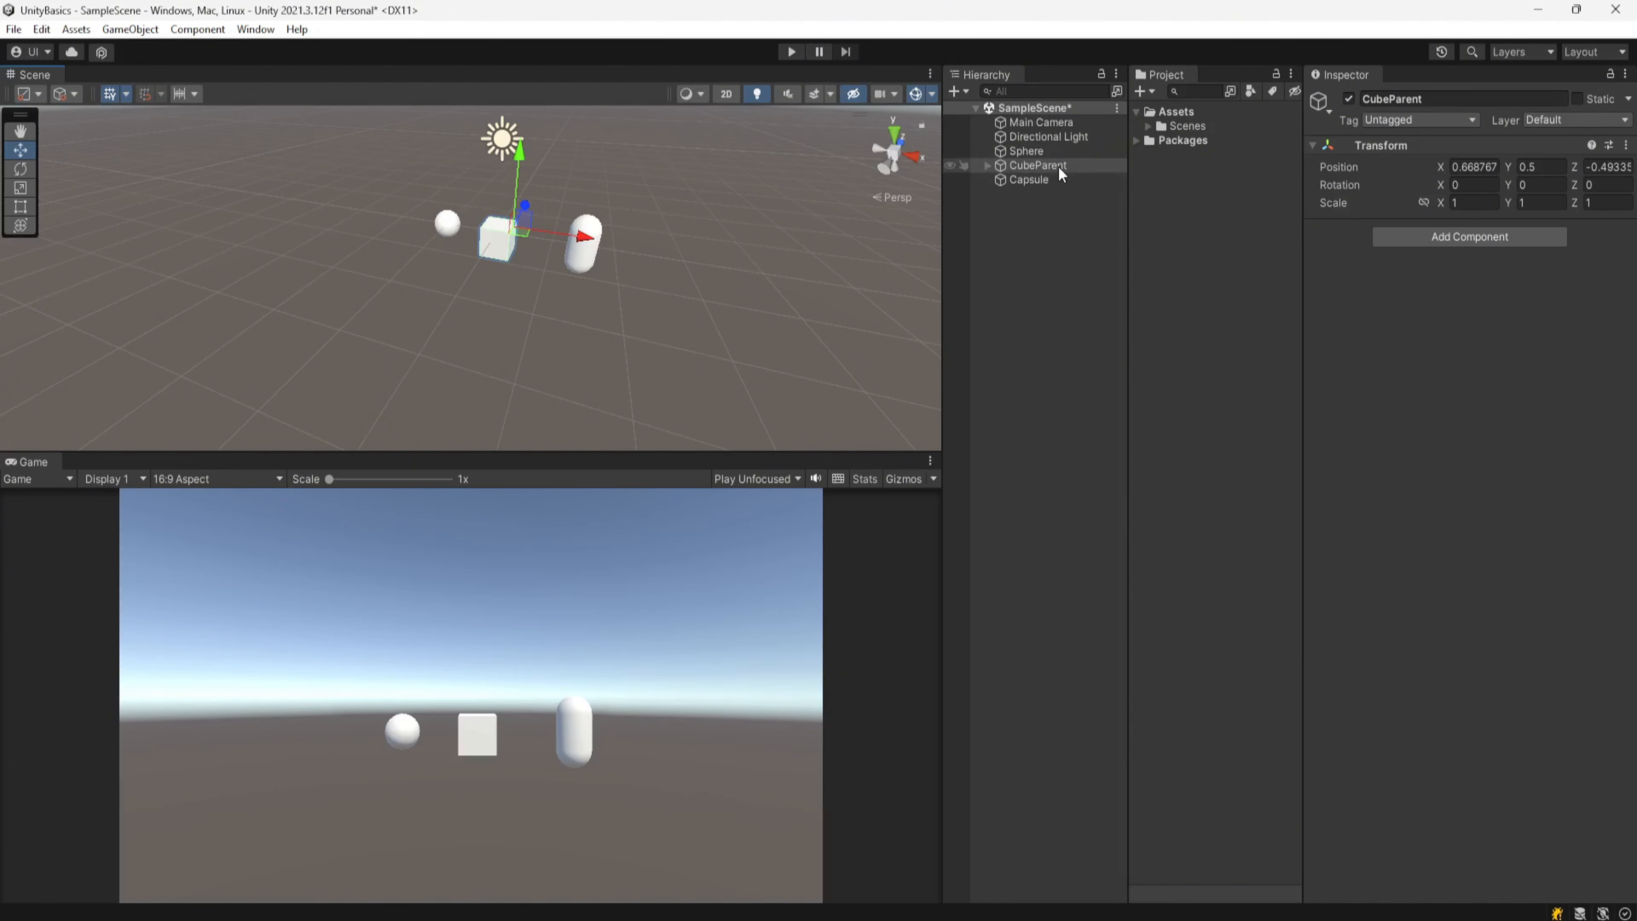
Step: Set CubeParent's position to 0, 0, 0
{"action": "left_click", "coordinate": [1486, 166]}
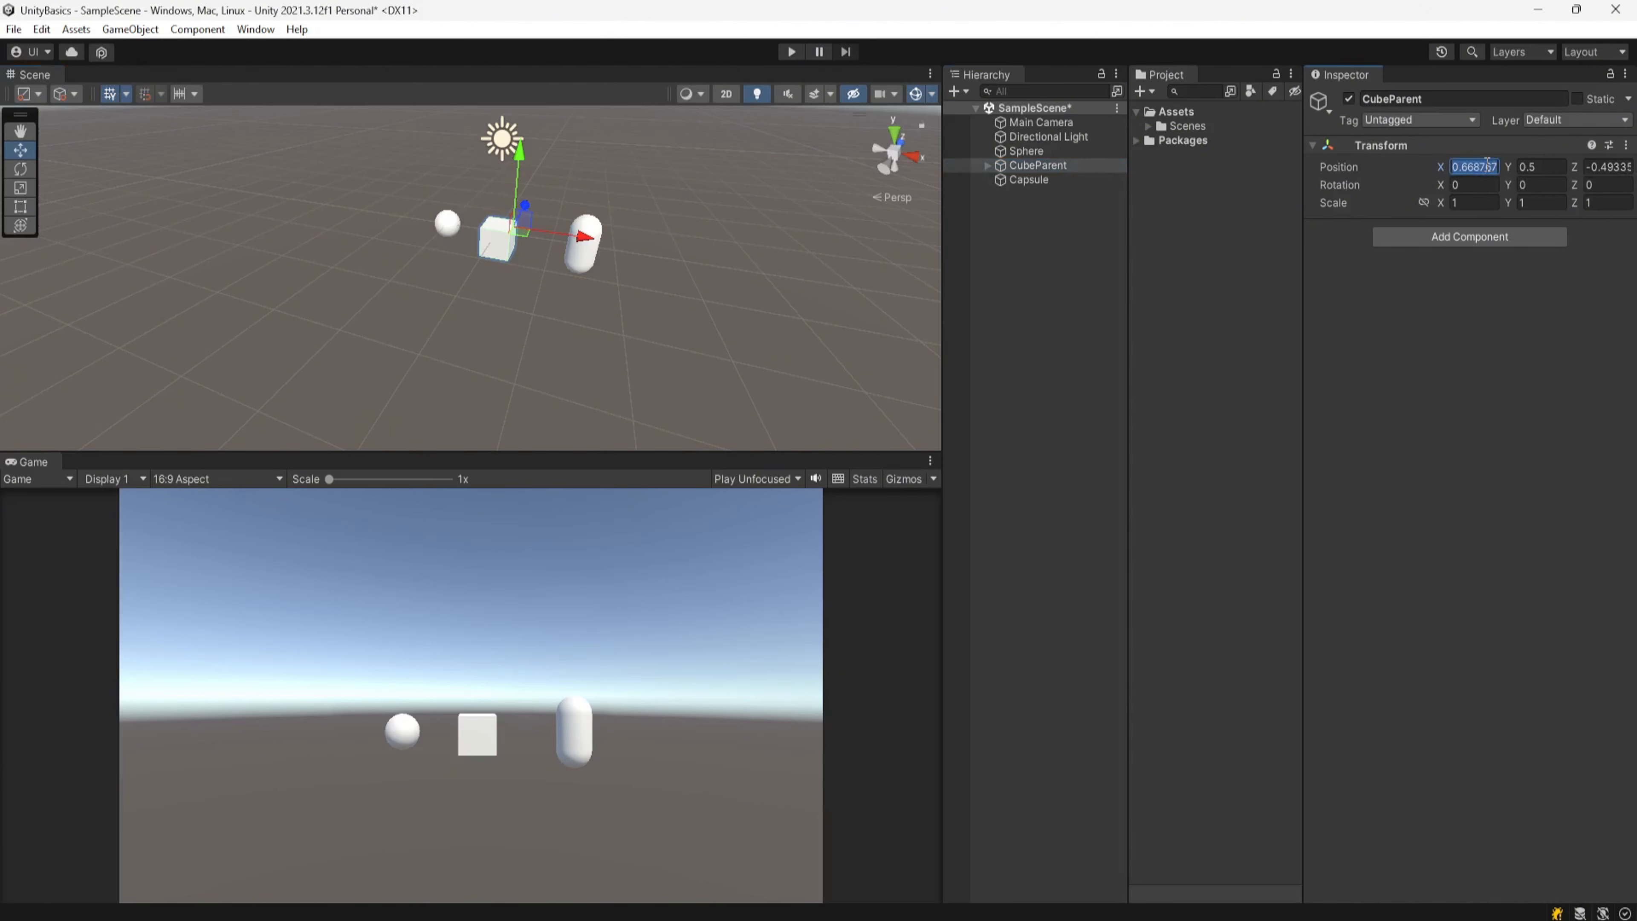
{"action": "type", "text": "0"}
{"action": "key", "text": "Tab"}
{"action": "type", "text": "0"}
{"action": "key", "text": "Tab"}
{"action": "type", "text": "0"}
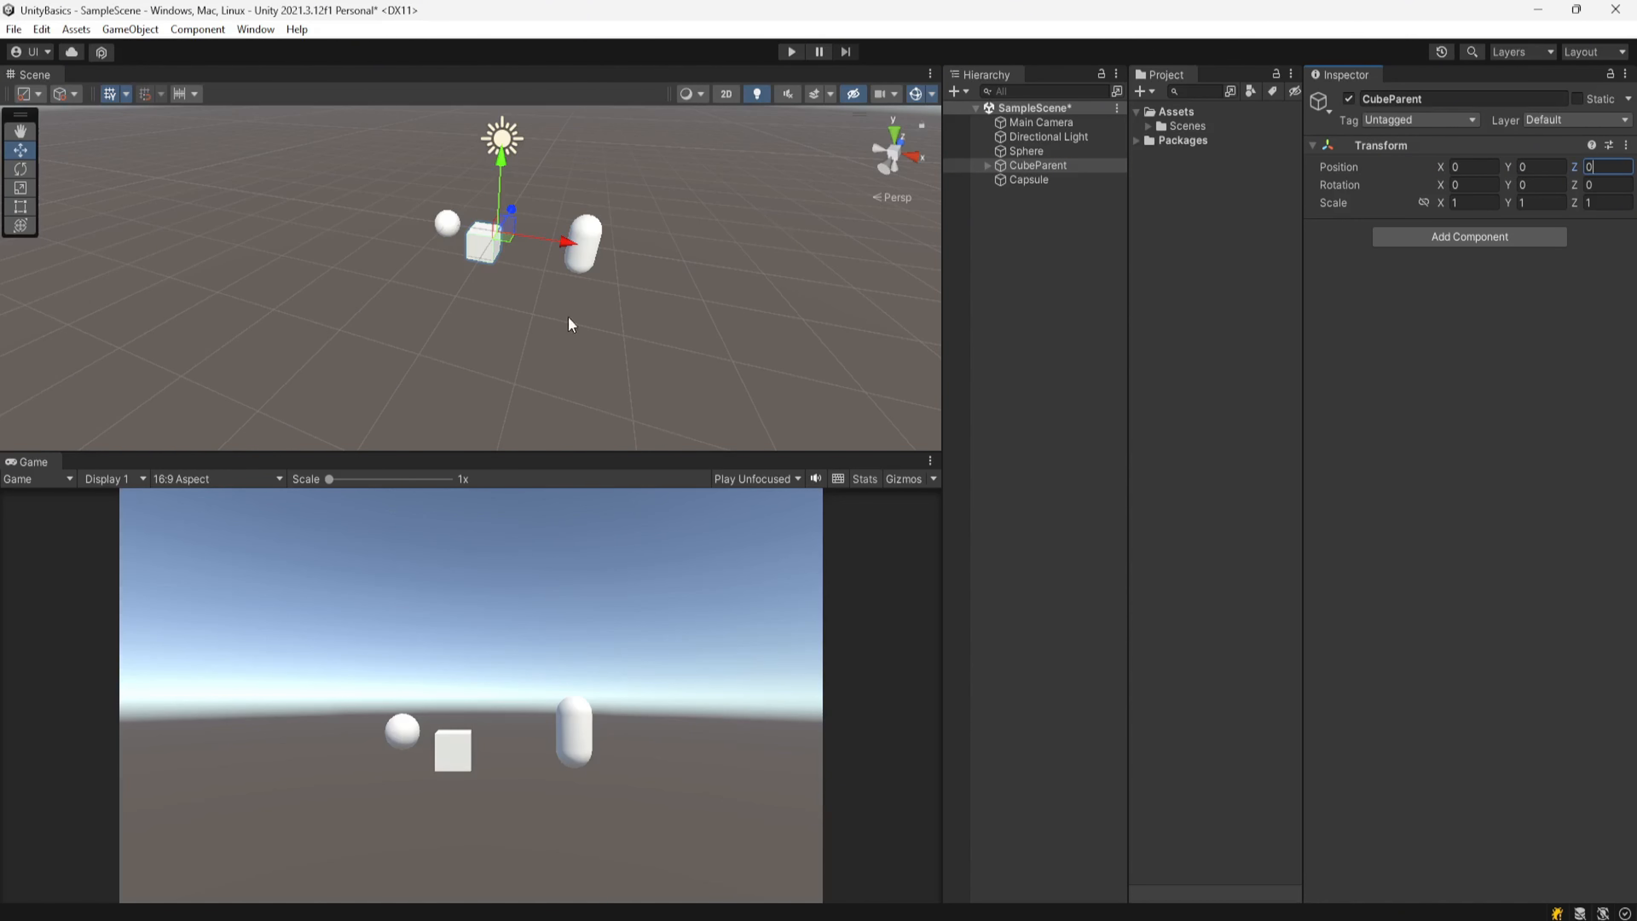
Step: Inspect the scene's objects and grid from several angles
{"action": "scroll", "coordinate": [529, 309], "scroll_direction": "up", "scroll_amount": 5}
{"action": "right_click_drag", "start_coordinate": [529, 309], "coordinate": [454, 454]}
{"action": "left_click", "coordinate": [455, 454]}
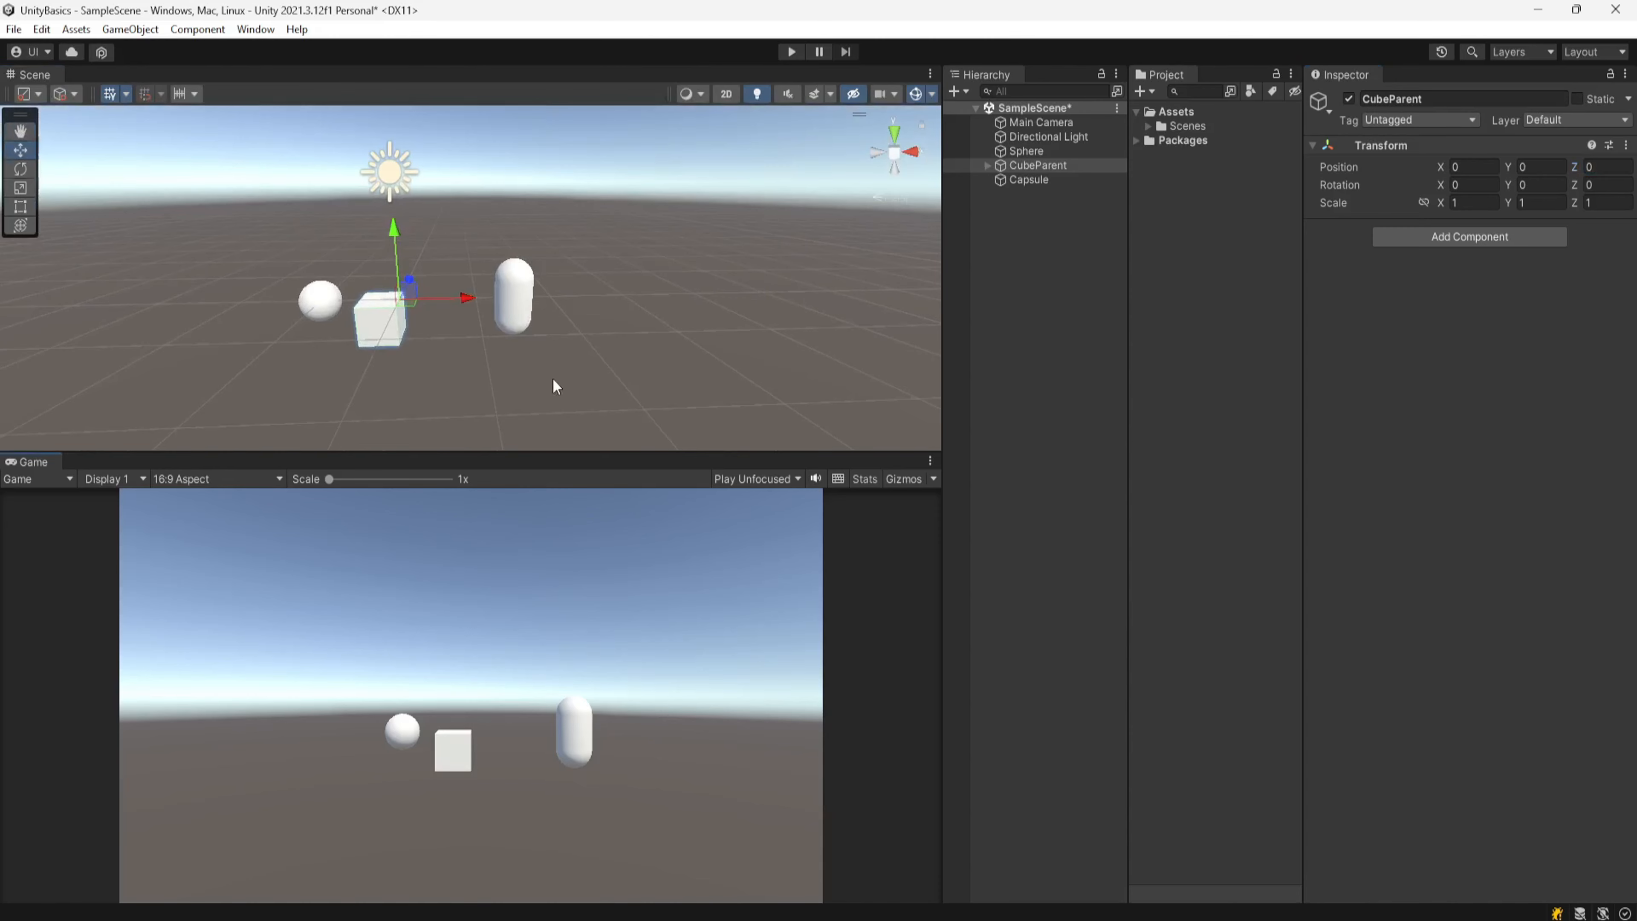
{"action": "middle_click_drag", "start_coordinate": [454, 373], "coordinate": [498, 308]}
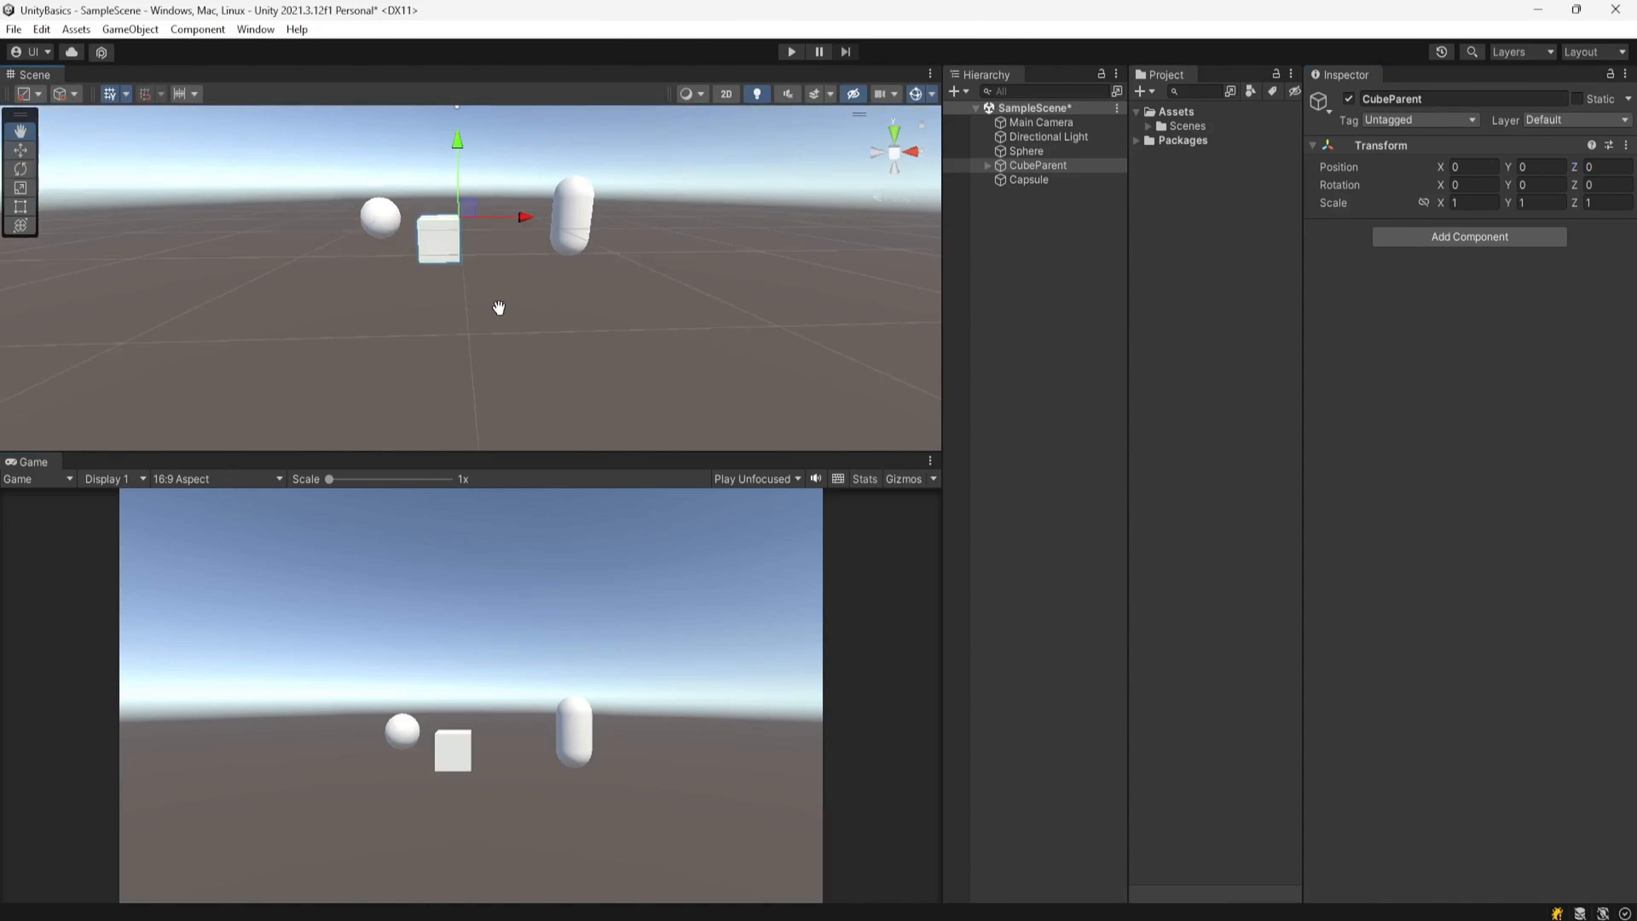
{"action": "scroll", "coordinate": [487, 261], "scroll_direction": "up", "scroll_amount": 5}
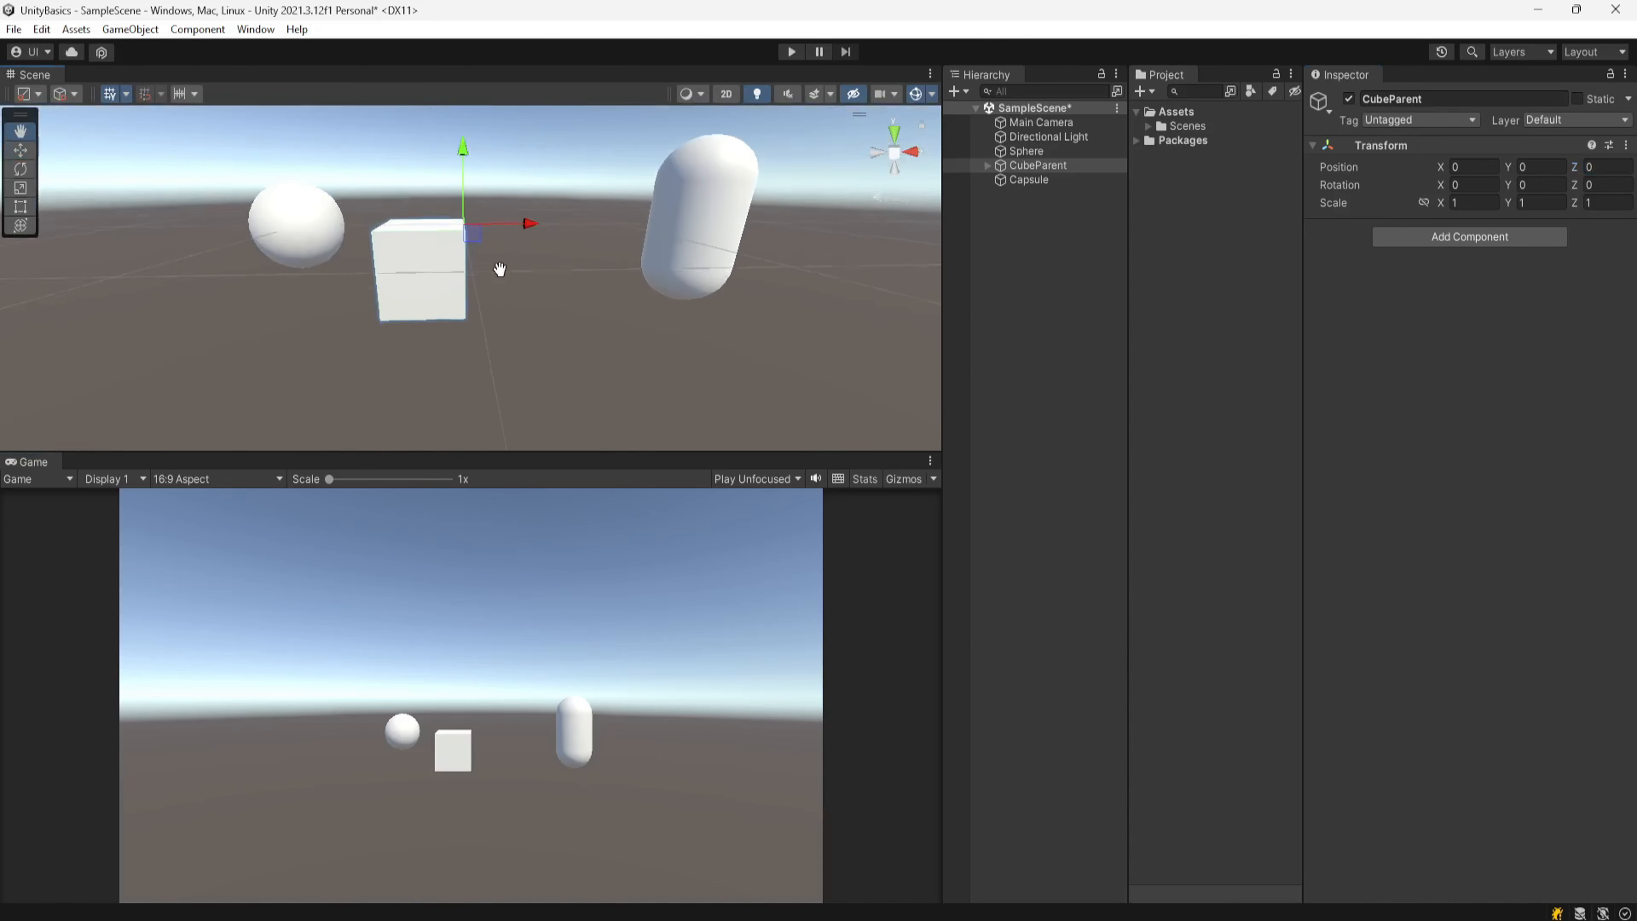
{"action": "middle_click_drag", "start_coordinate": [492, 262], "coordinate": [493, 283]}
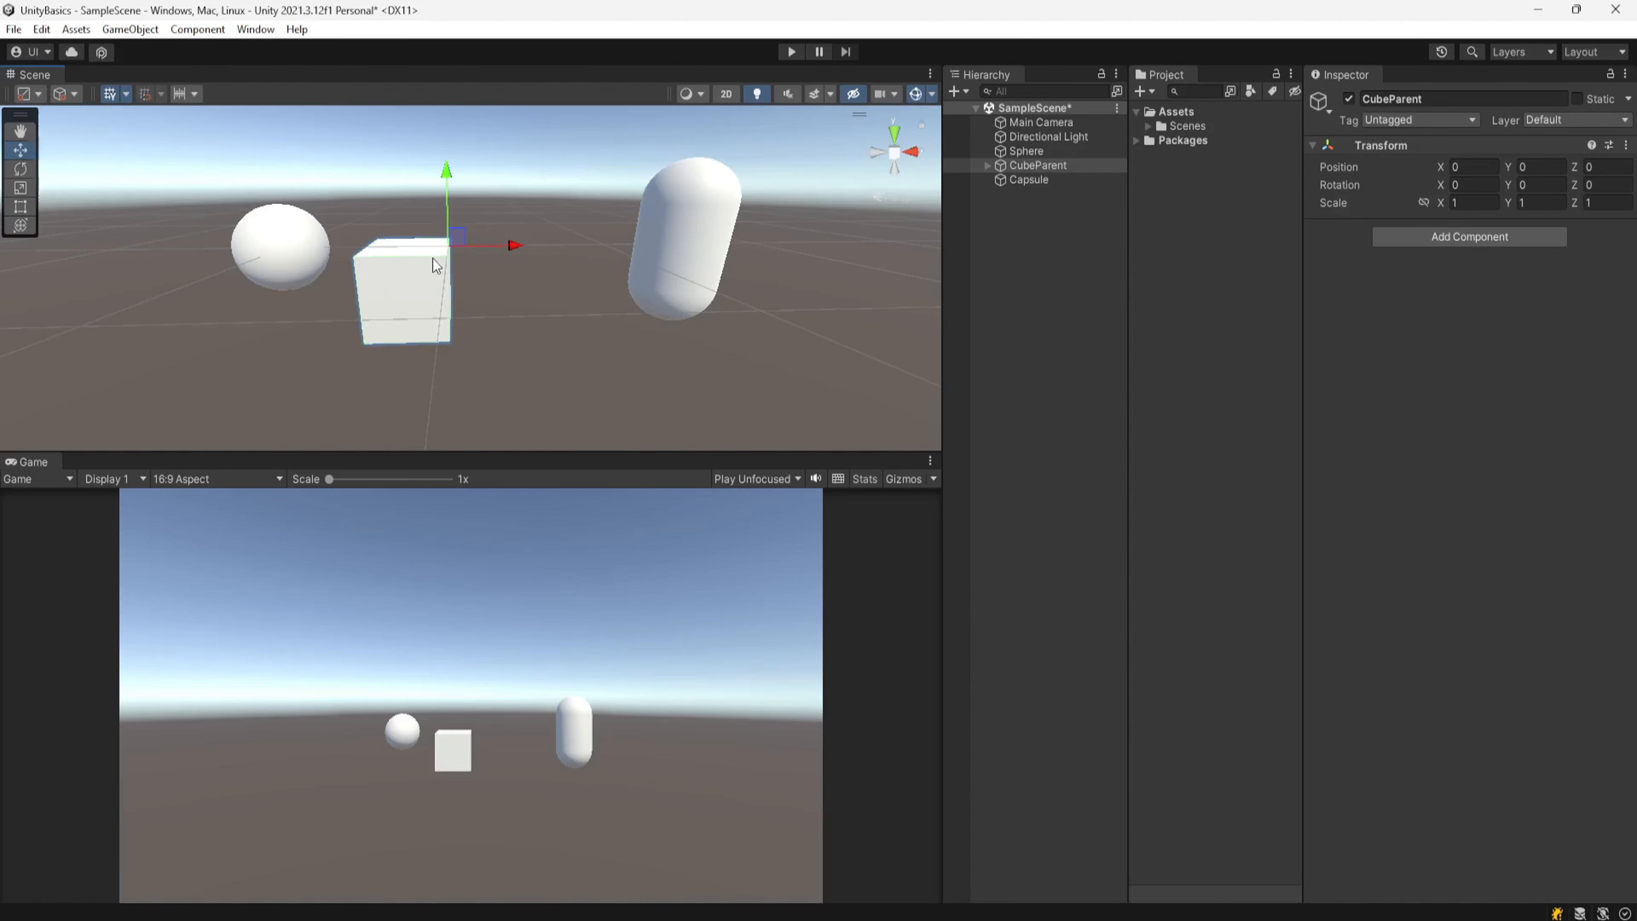
{"action": "scroll", "coordinate": [473, 293], "scroll_direction": "down", "scroll_amount": 2}
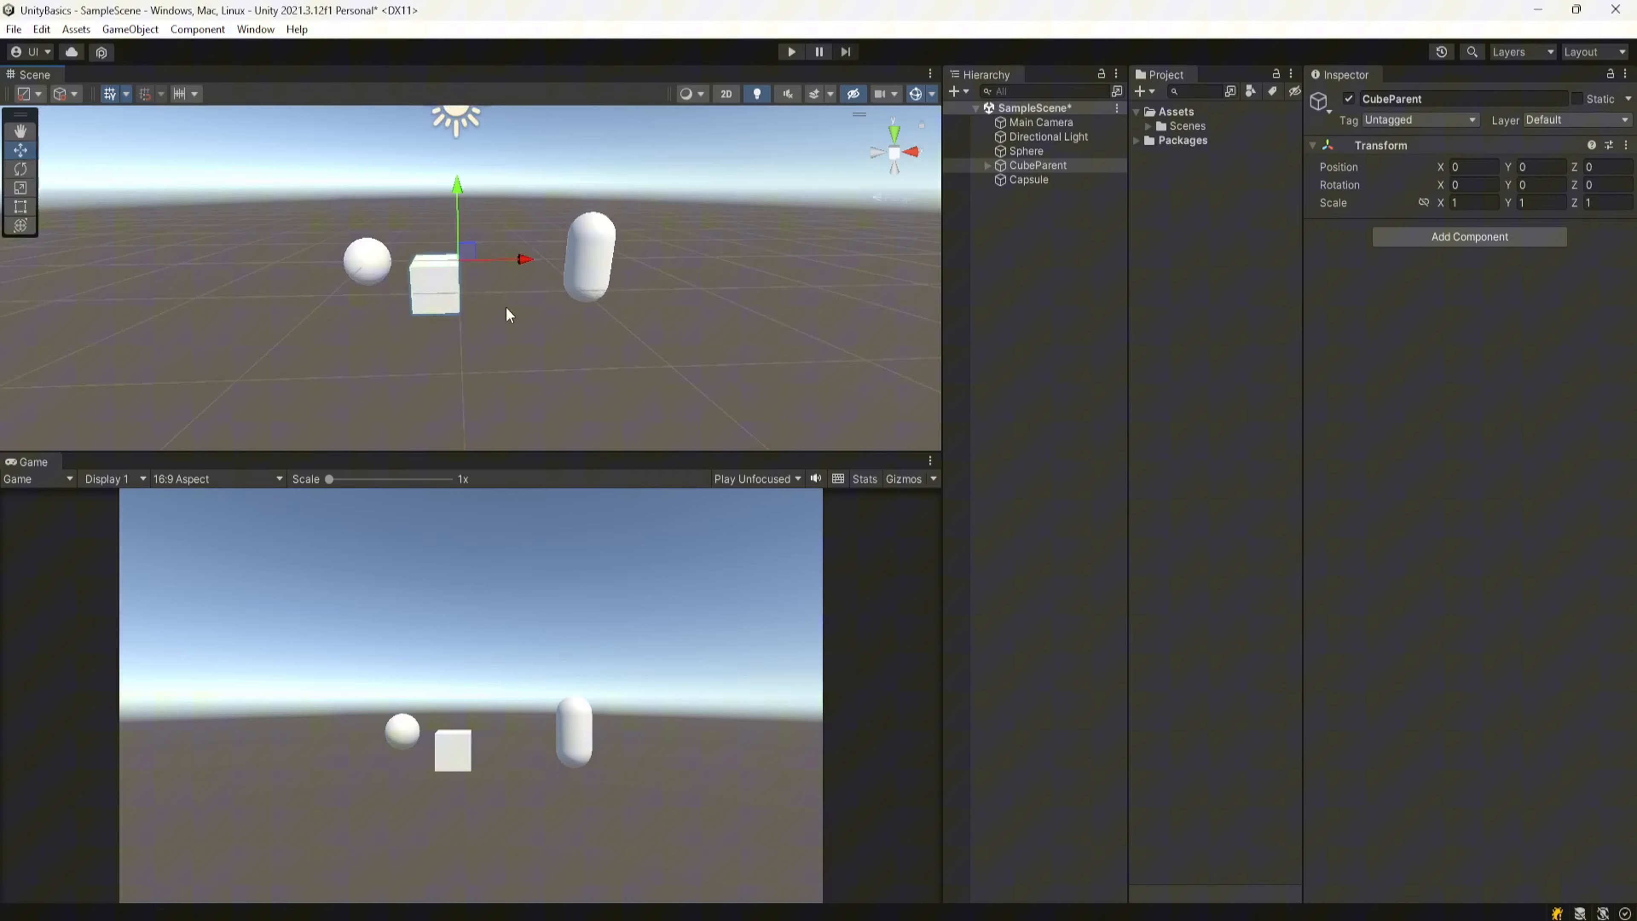
{"action": "middle_click_drag", "start_coordinate": [506, 307], "coordinate": [460, 403]}
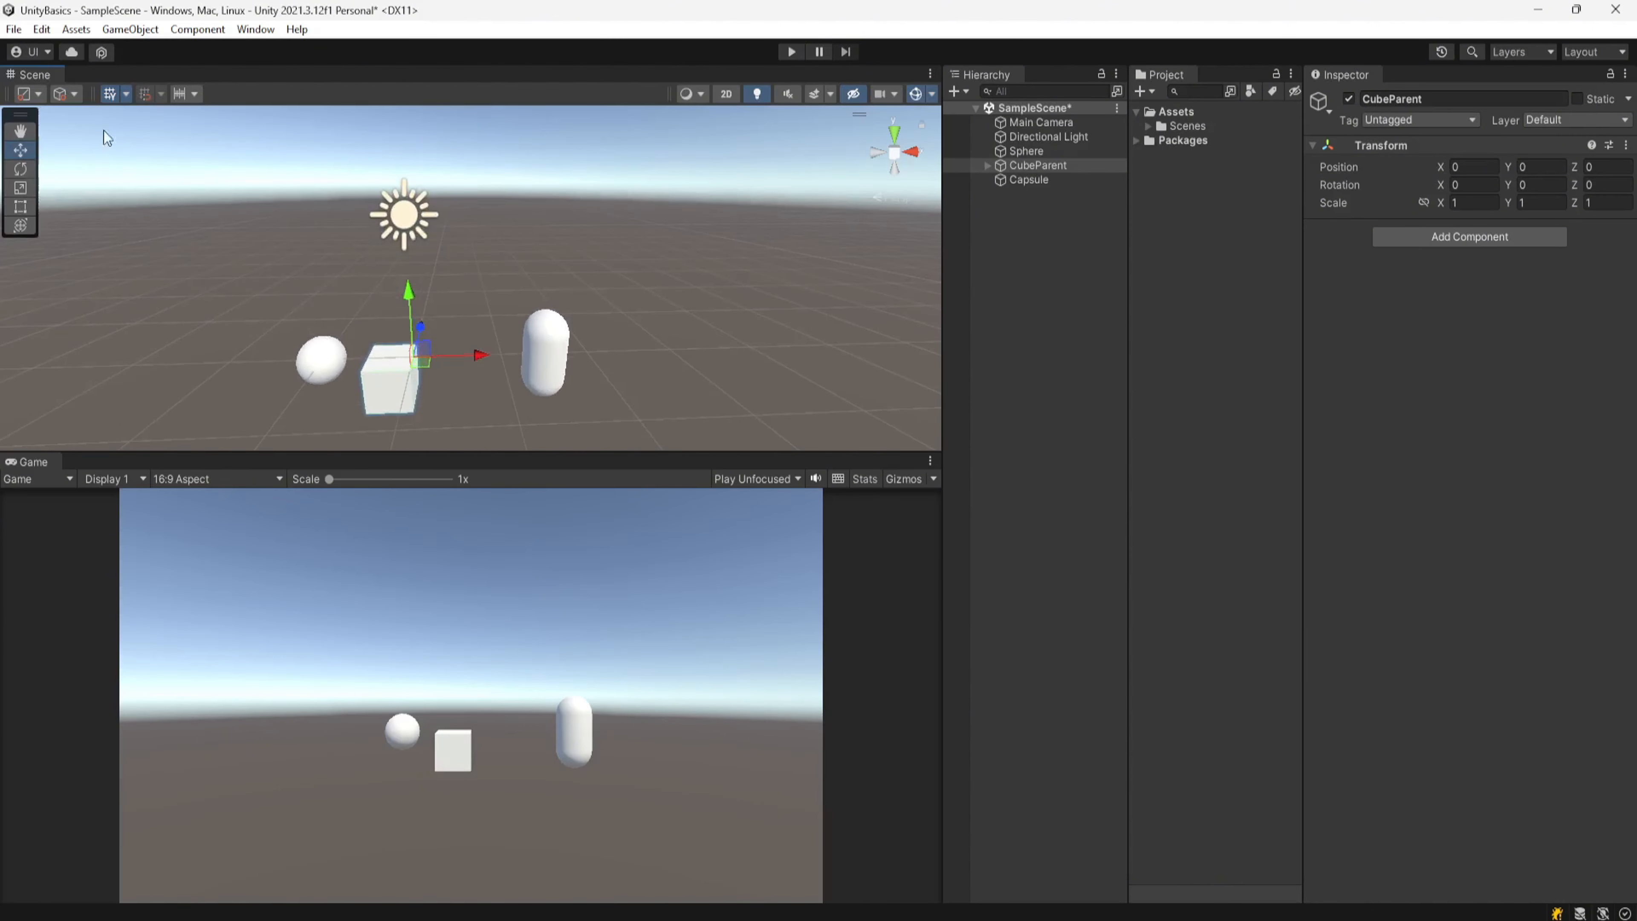
Step: Select the Capsule, lift it along Y and set its Y position to 3
{"action": "left_click", "coordinate": [127, 96]}
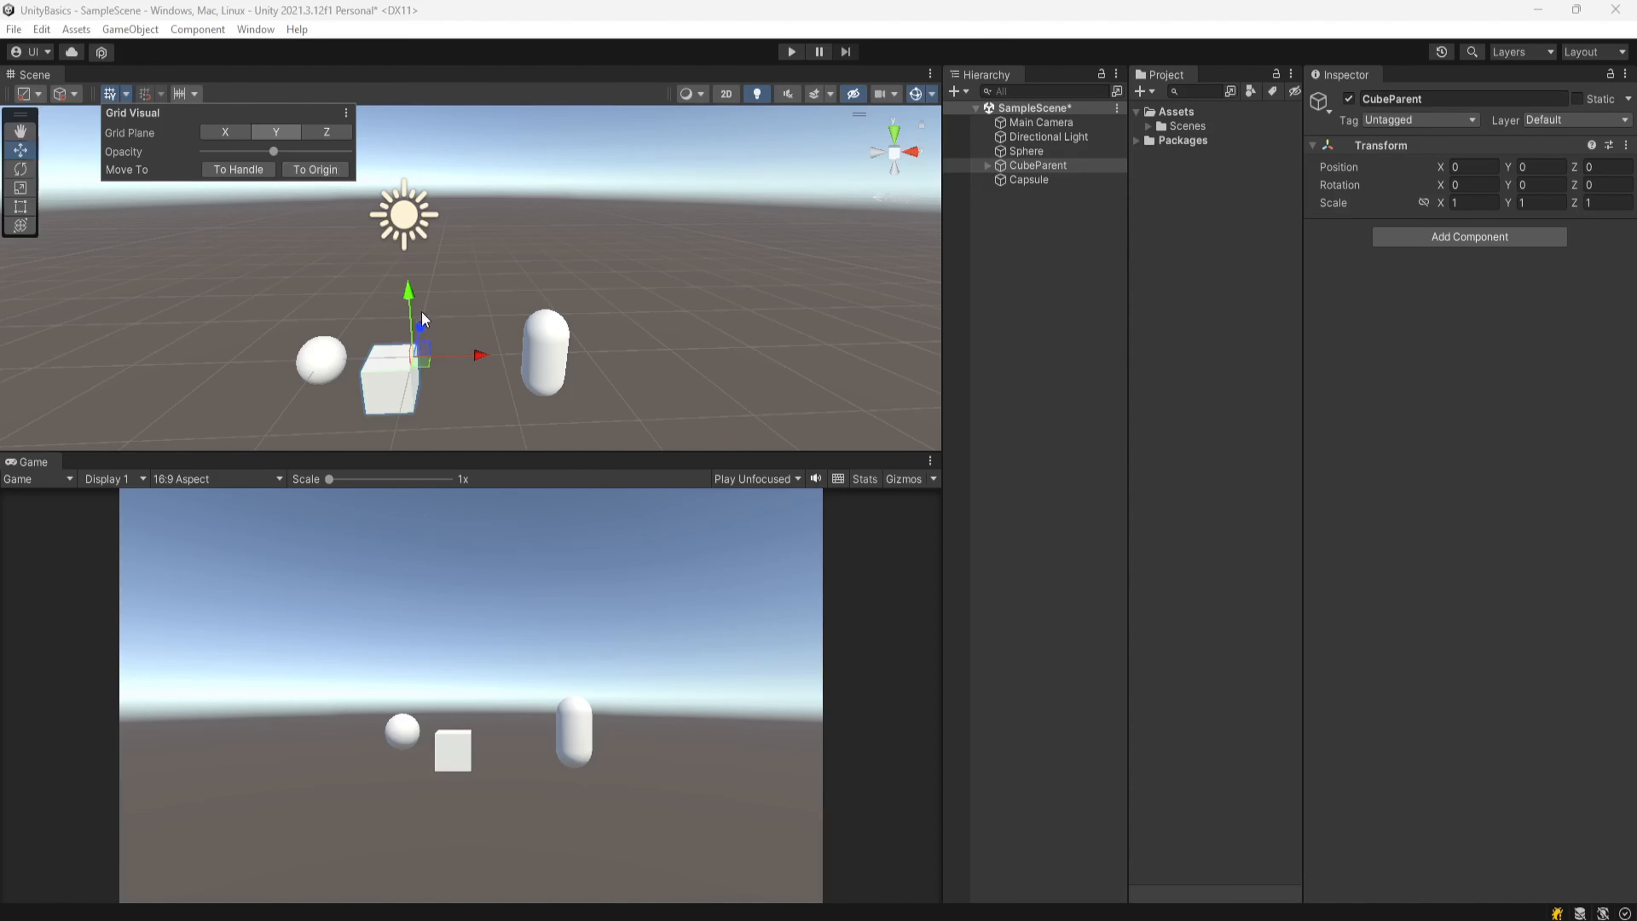
{"action": "left_click", "coordinate": [554, 357]}
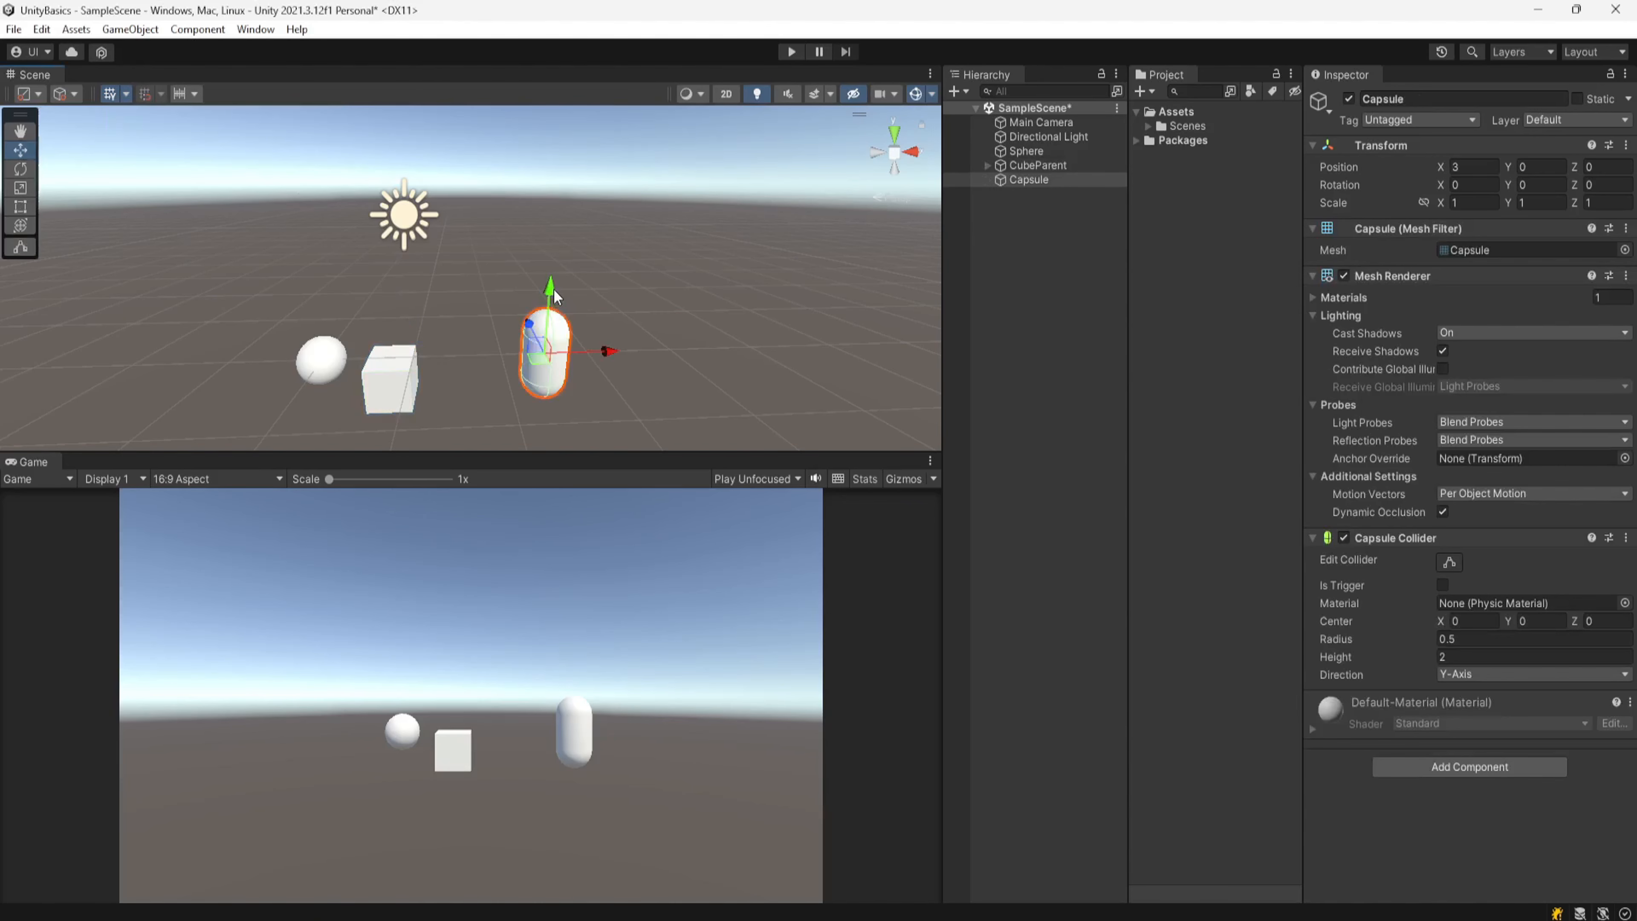
{"action": "left_click_drag", "start_coordinate": [552, 292], "coordinate": [569, 141]}
{"action": "middle_click_drag", "start_coordinate": [572, 368], "coordinate": [554, 369]}
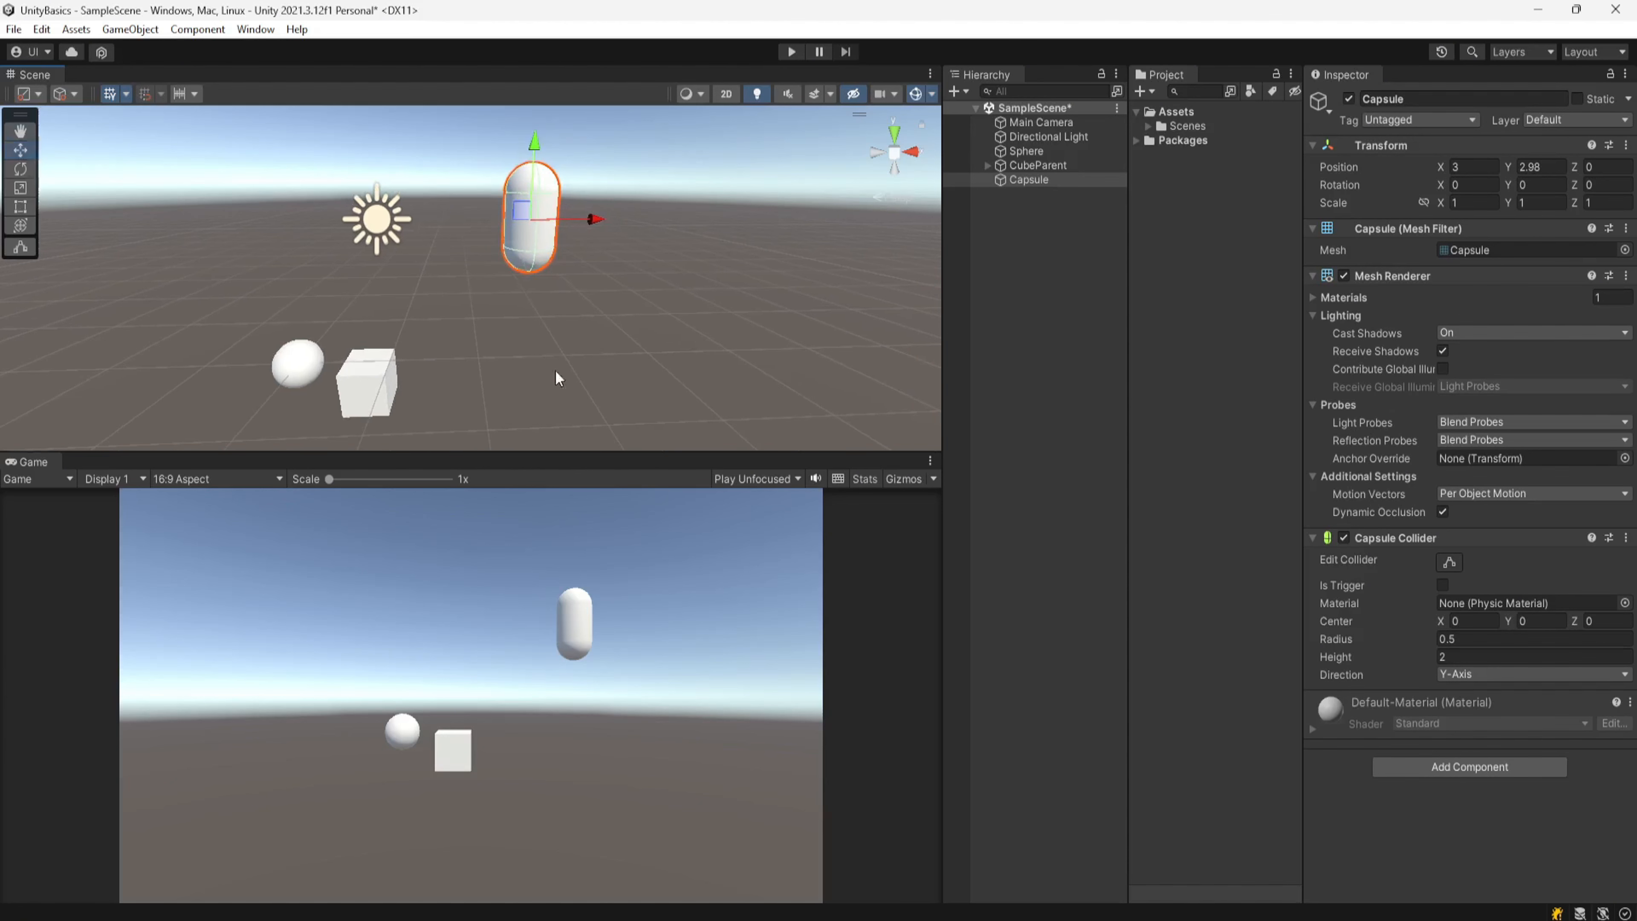
{"action": "left_click", "coordinate": [1547, 169]}
{"action": "type", "text": "3"}
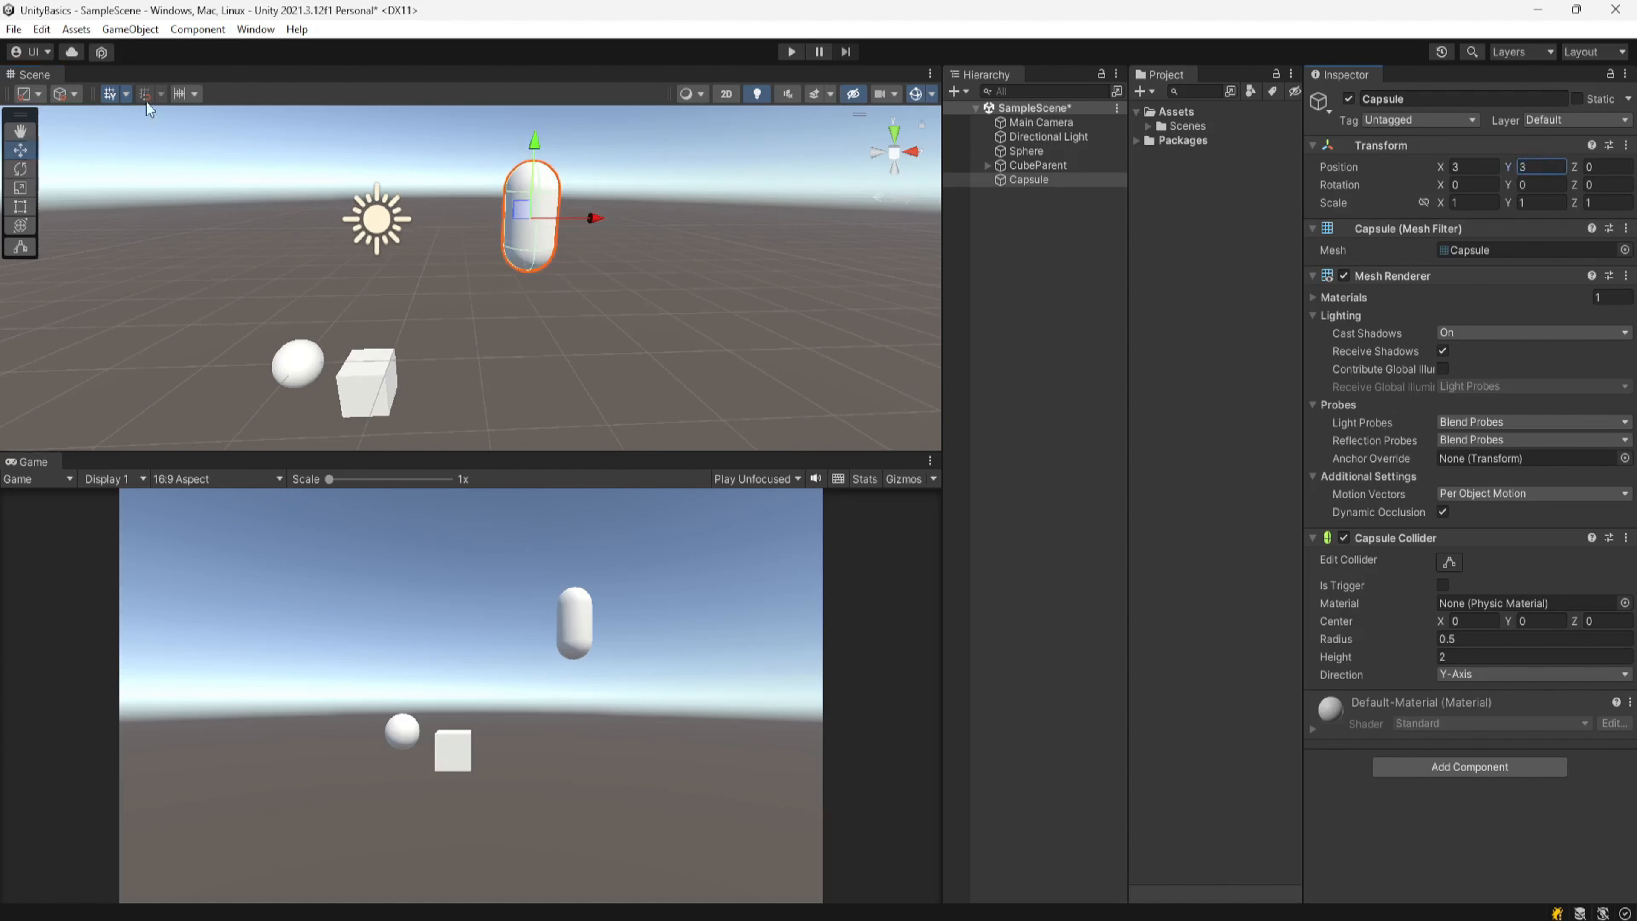
Step: Move the grid to the Capsule's handle
{"action": "left_click", "coordinate": [125, 94]}
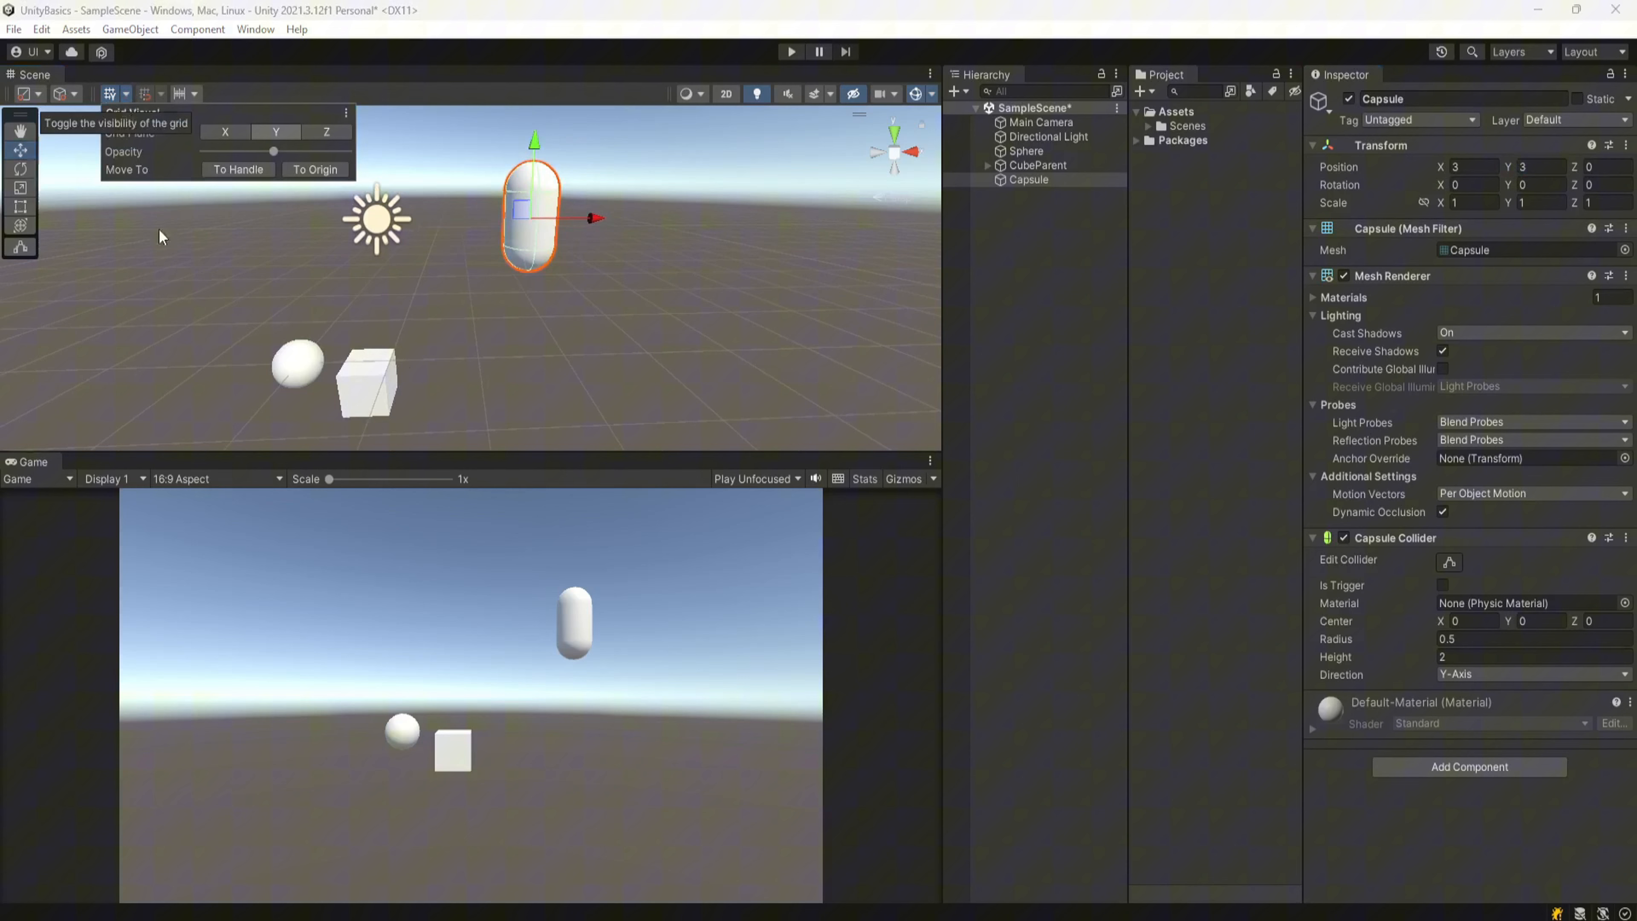
{"action": "left_click", "coordinate": [236, 173]}
{"action": "middle_click_drag", "start_coordinate": [716, 307], "coordinate": [677, 322]}
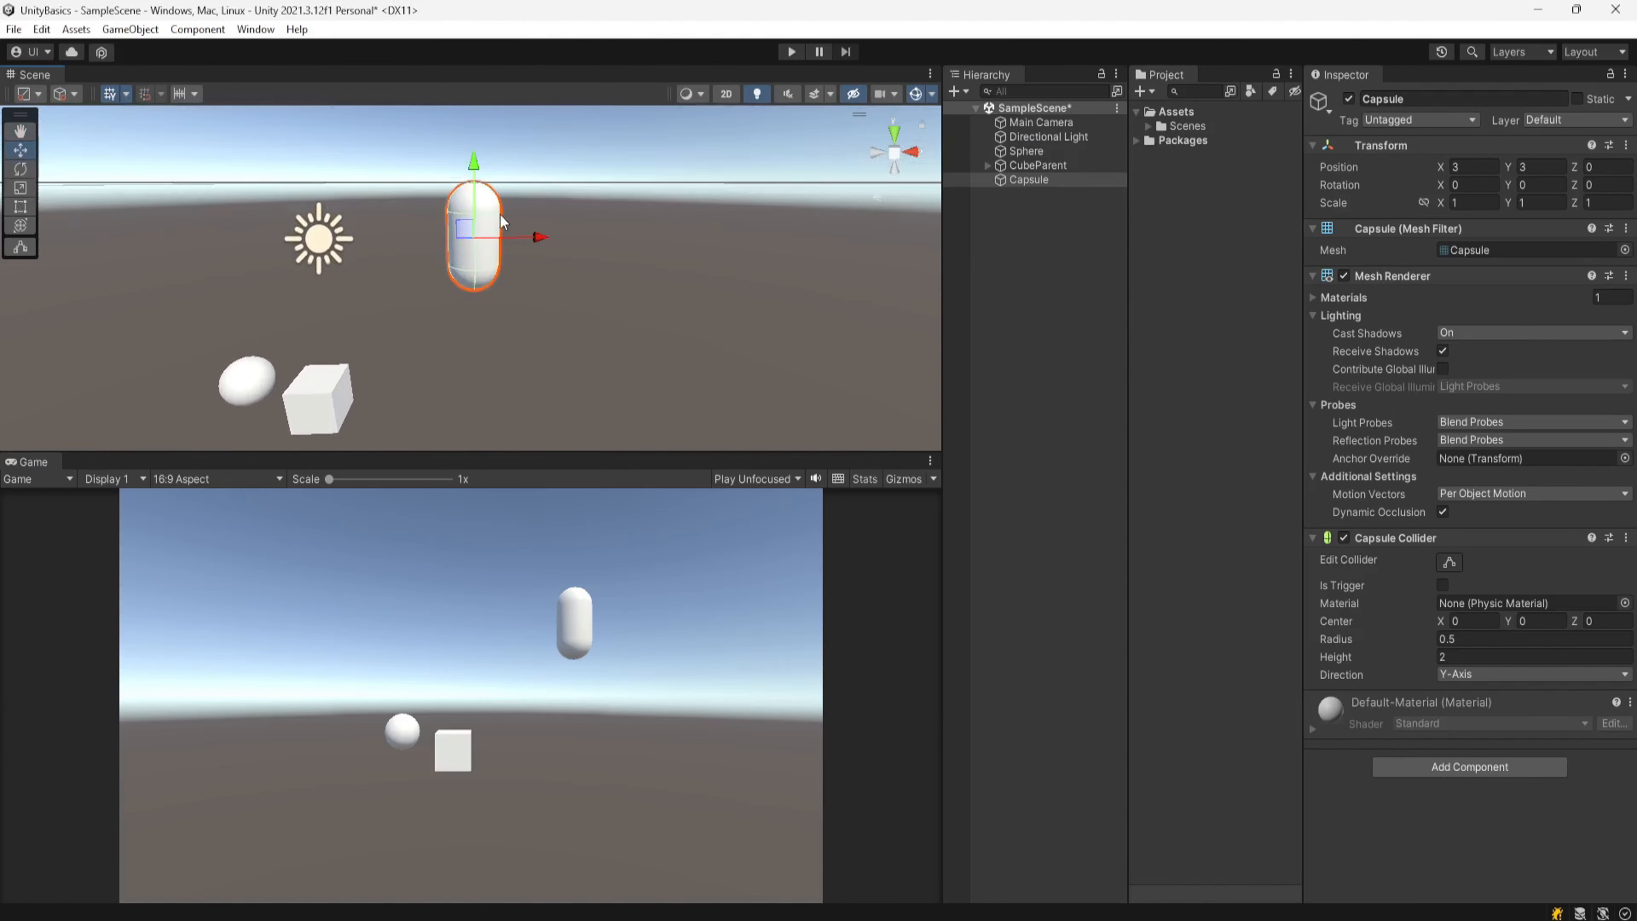
{"action": "middle_click_drag", "start_coordinate": [476, 285], "coordinate": [536, 322]}
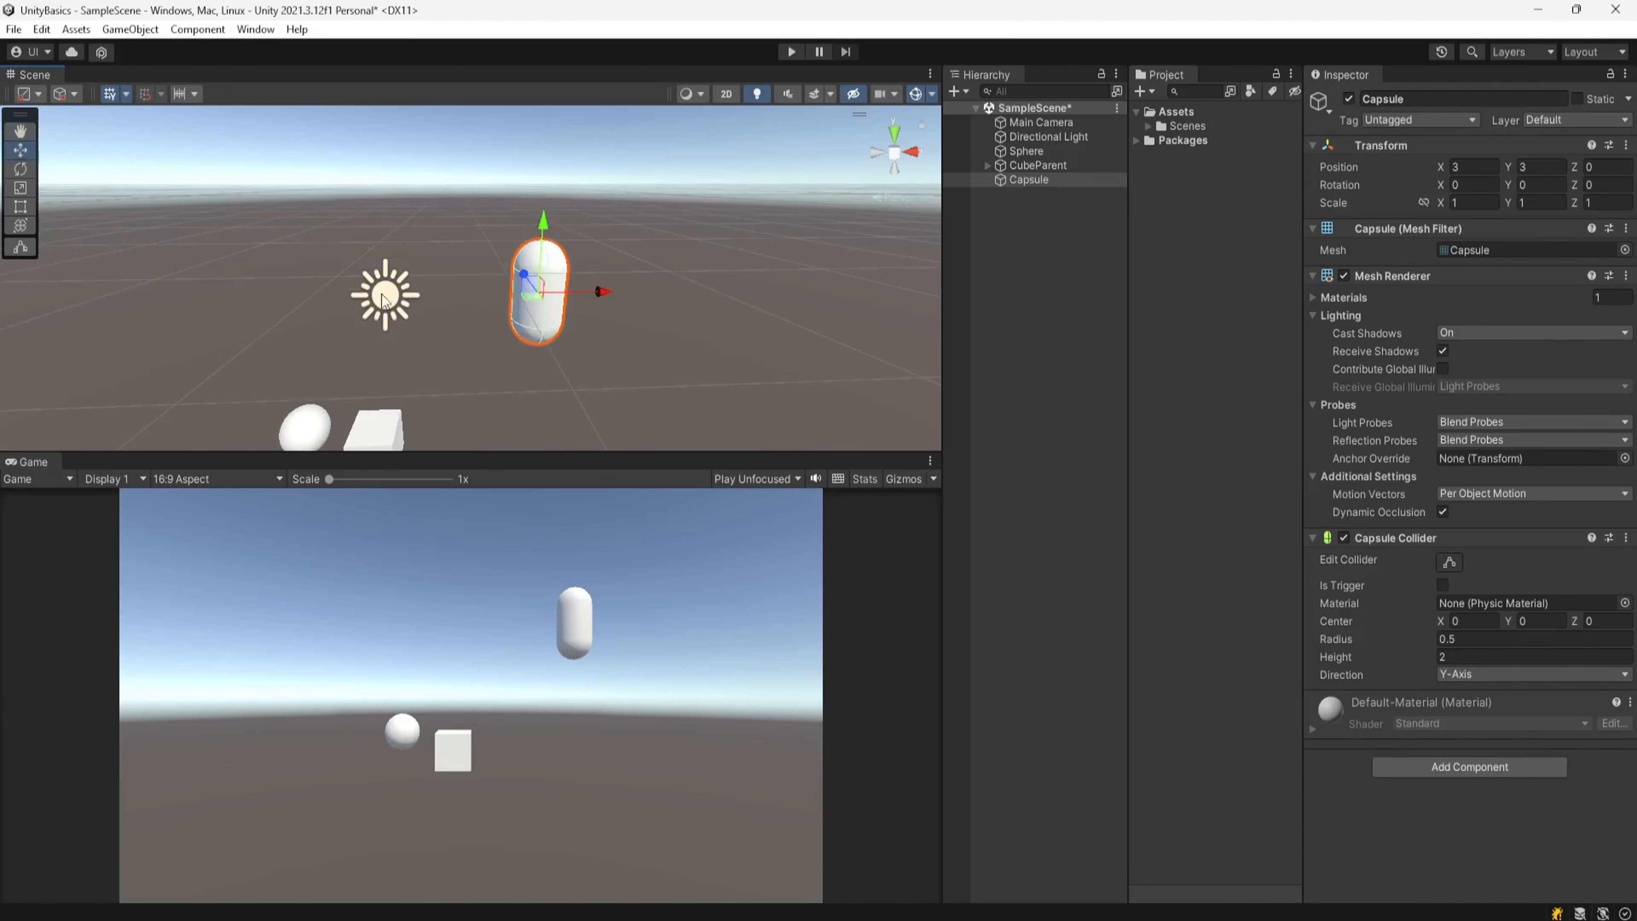
Step: Move the grid back to the world origin
{"action": "left_click", "coordinate": [127, 95]}
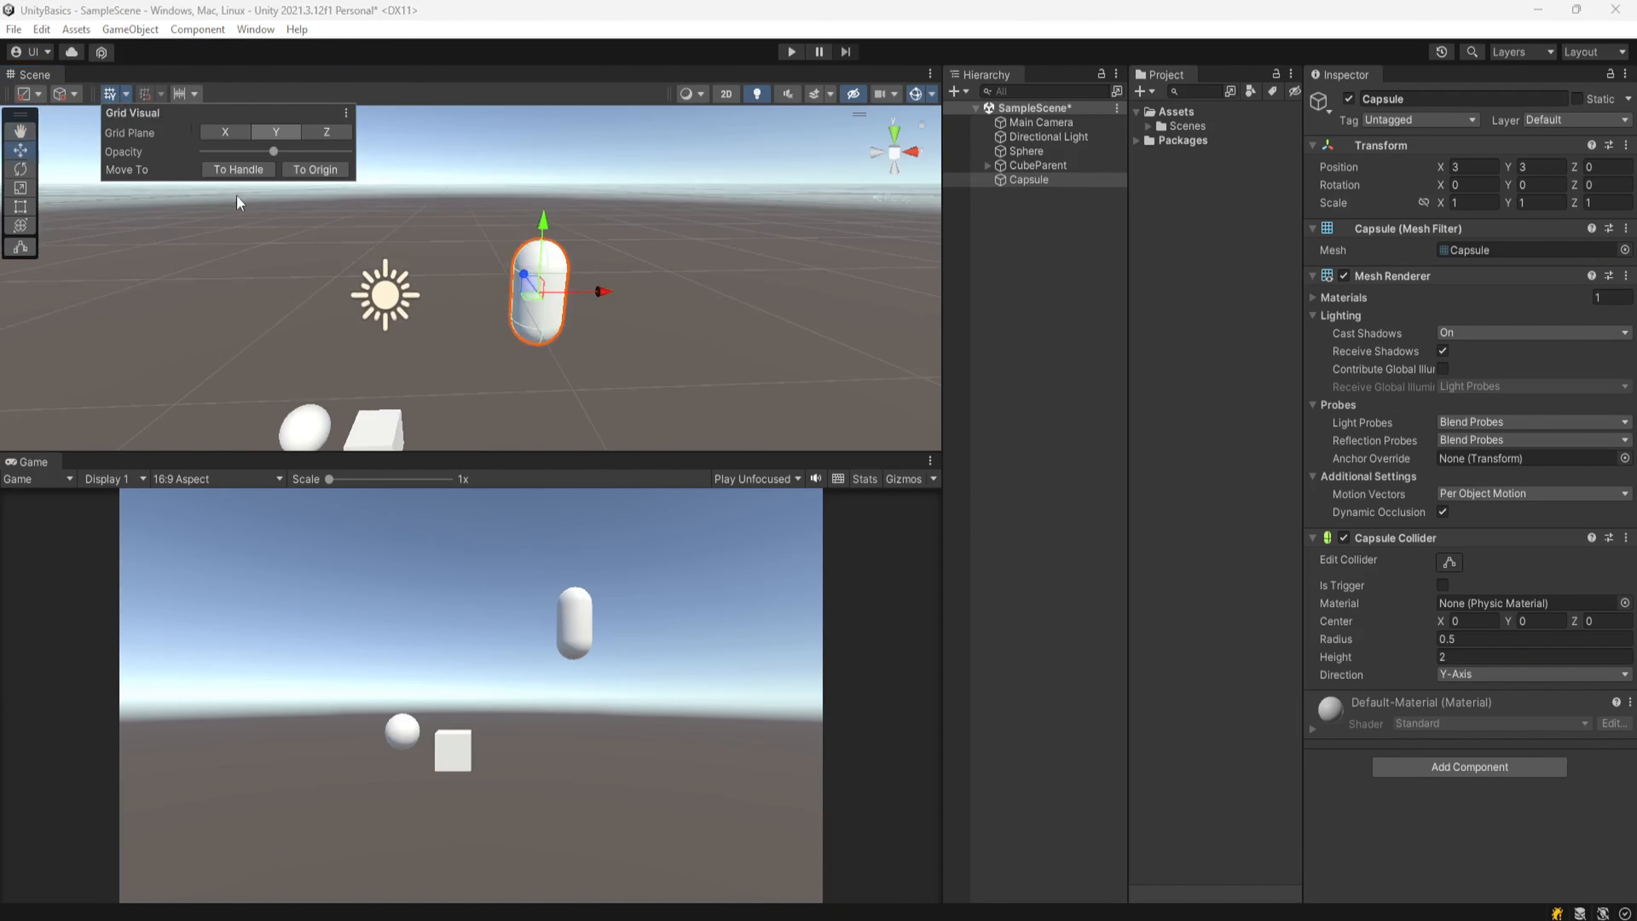
{"action": "left_click", "coordinate": [325, 170]}
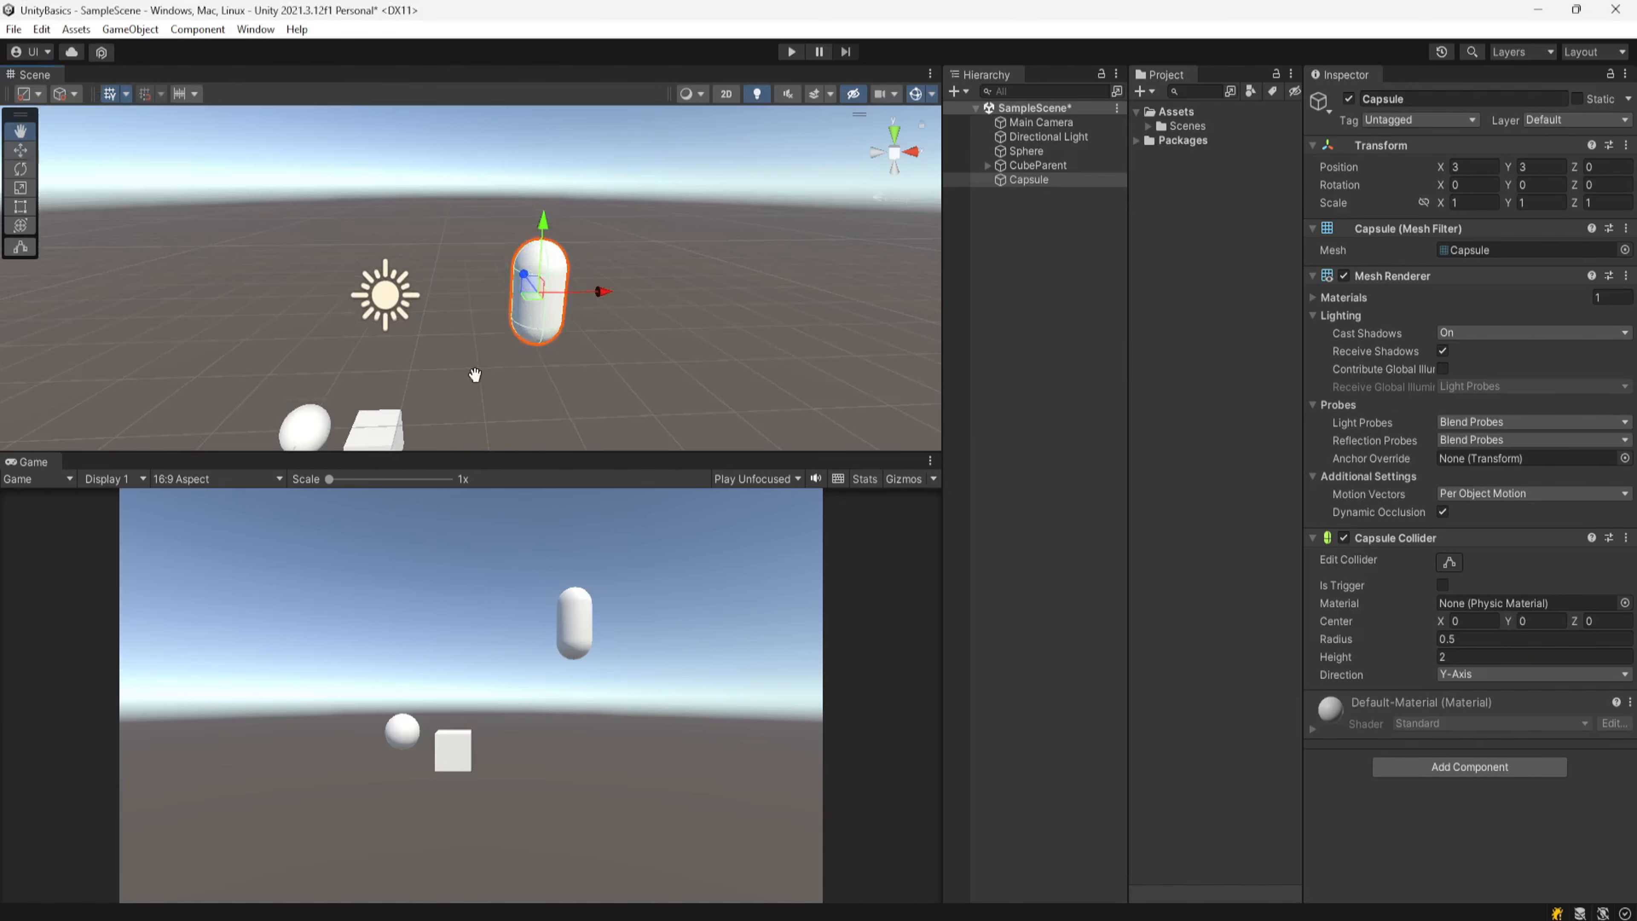
{"action": "middle_click_drag", "start_coordinate": [475, 369], "coordinate": [475, 306]}
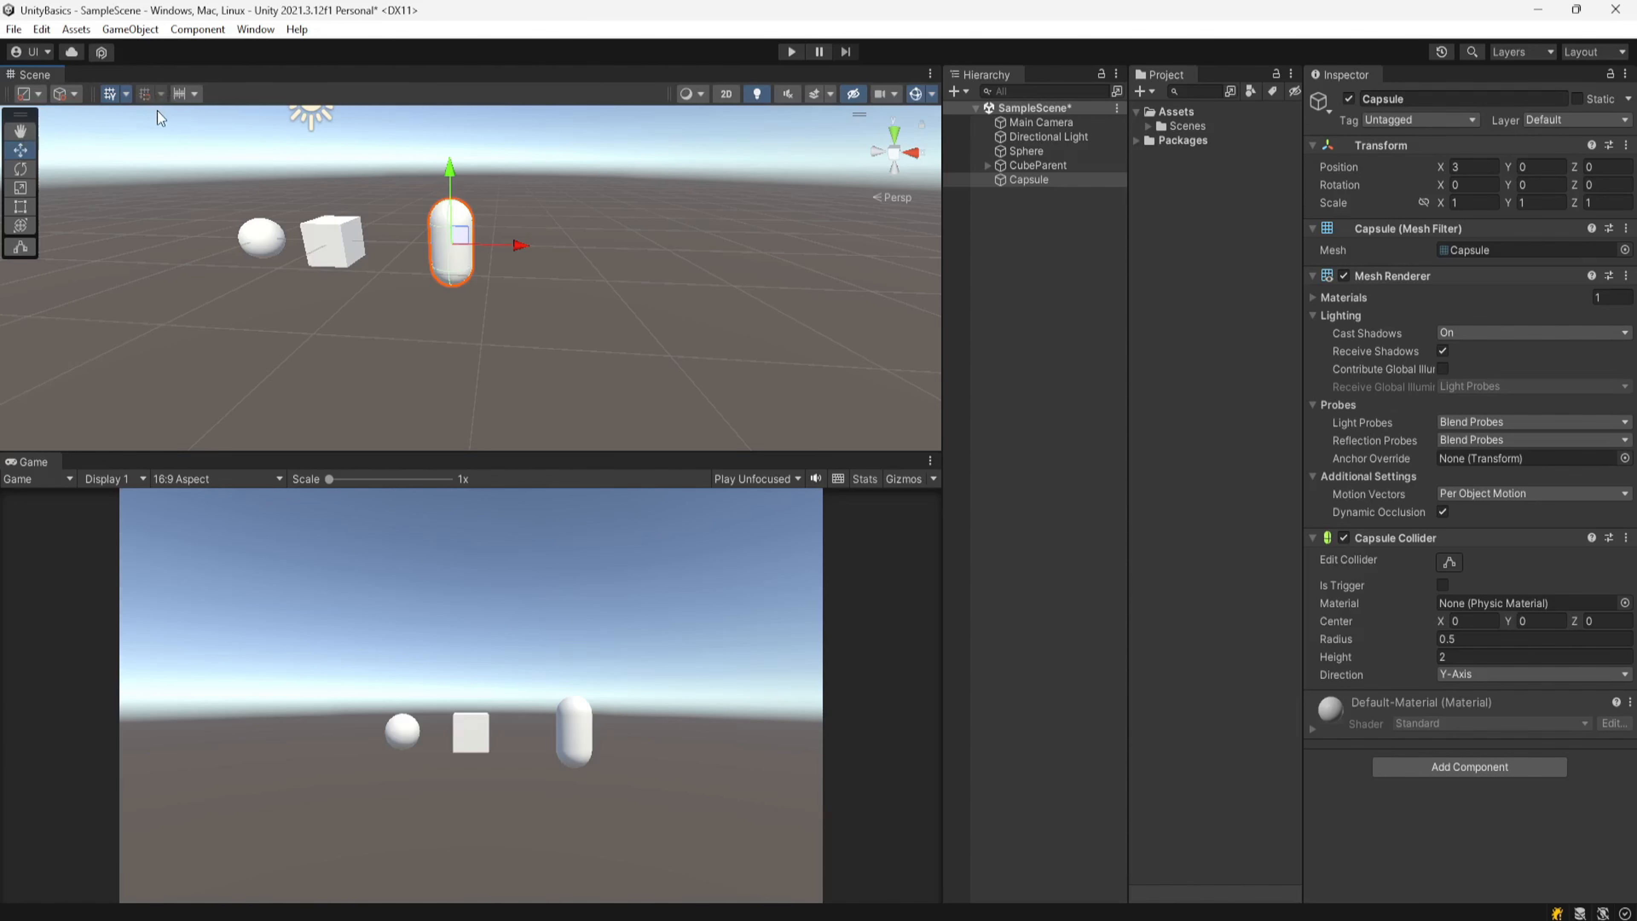
Step: Set the tool handle rotation to Global and turn on grid snapping
{"action": "left_click", "coordinate": [76, 95]}
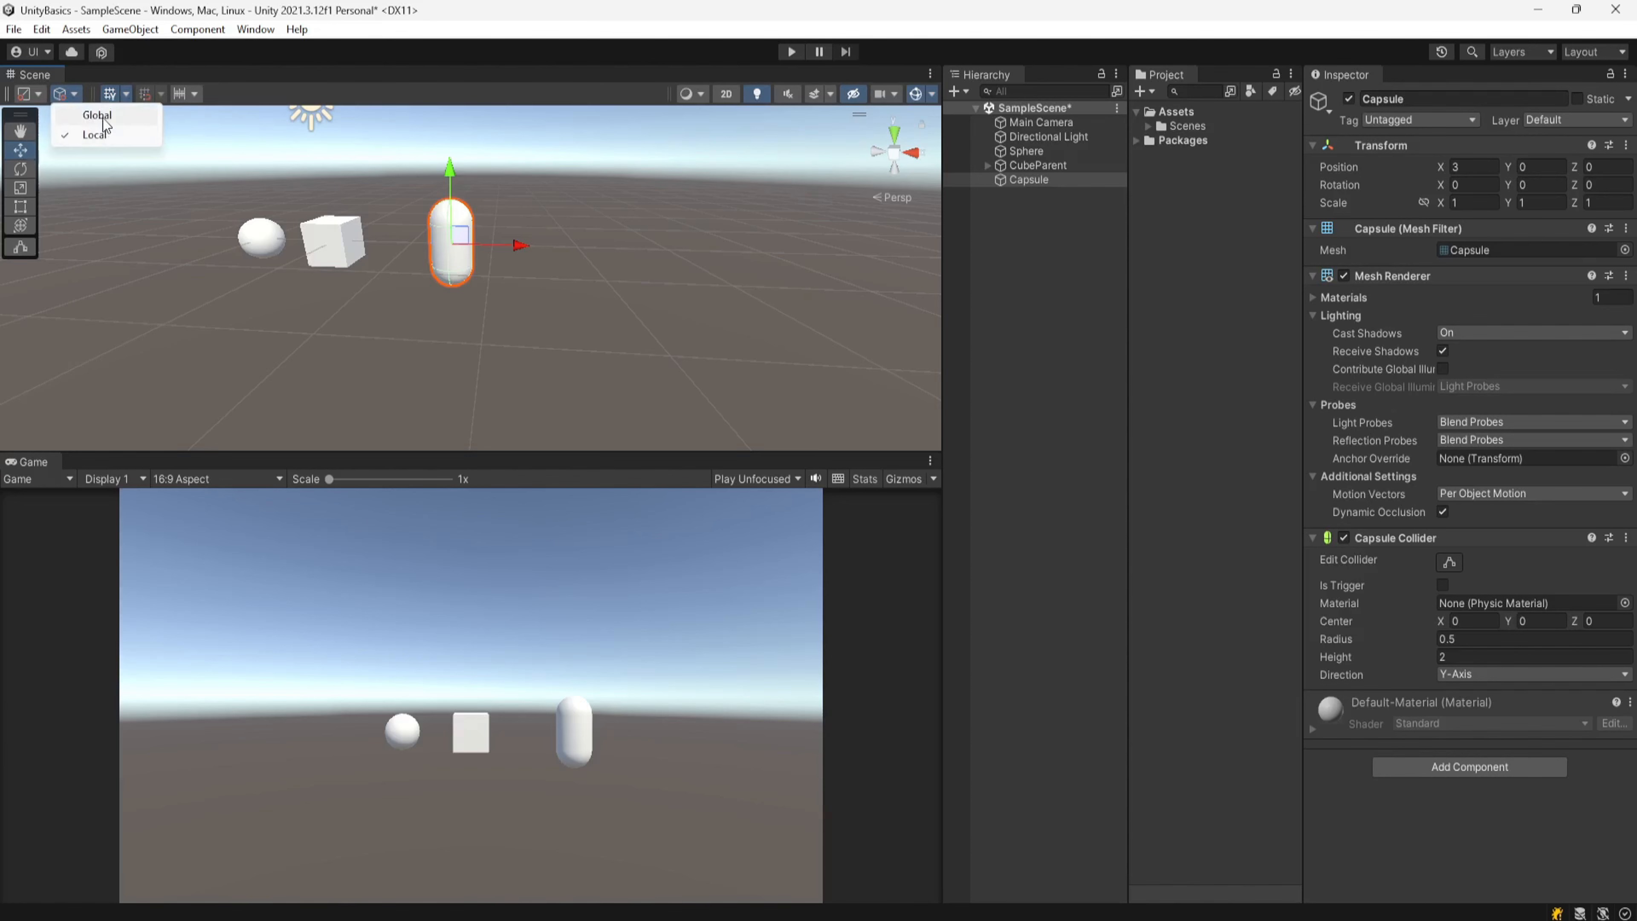
{"action": "left_click", "coordinate": [103, 118]}
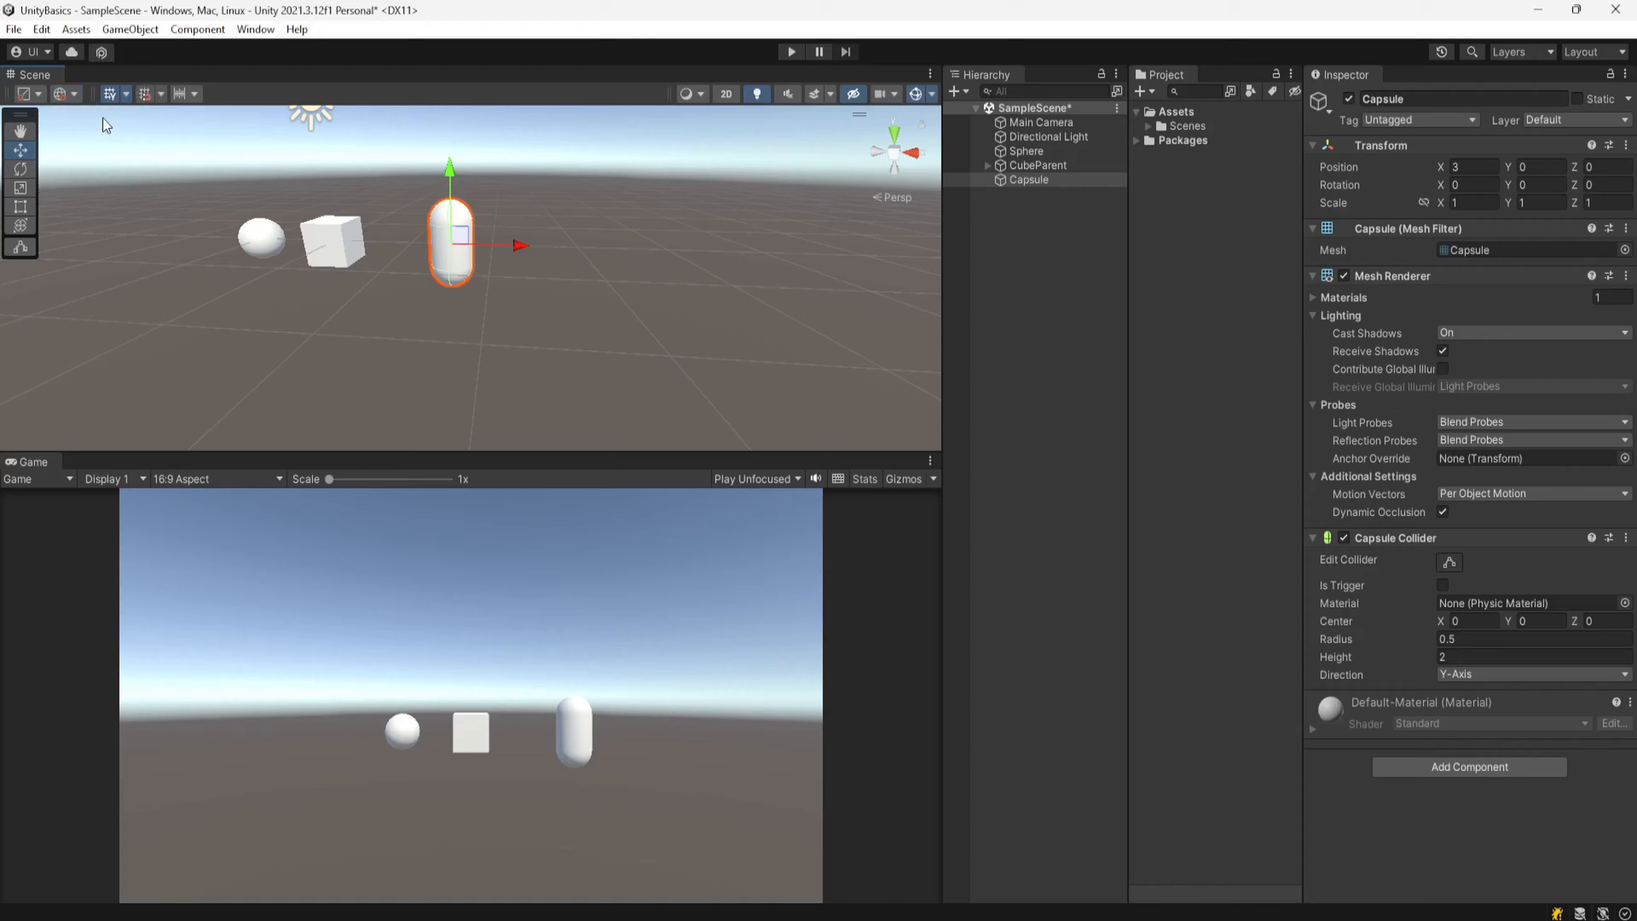
{"action": "left_click", "coordinate": [145, 101]}
Step: Snap the Capsule along X to position 4 with the Move tool
{"action": "left_click_drag", "start_coordinate": [518, 251], "coordinate": [568, 248]}
{"action": "left_click", "coordinate": [726, 95]}
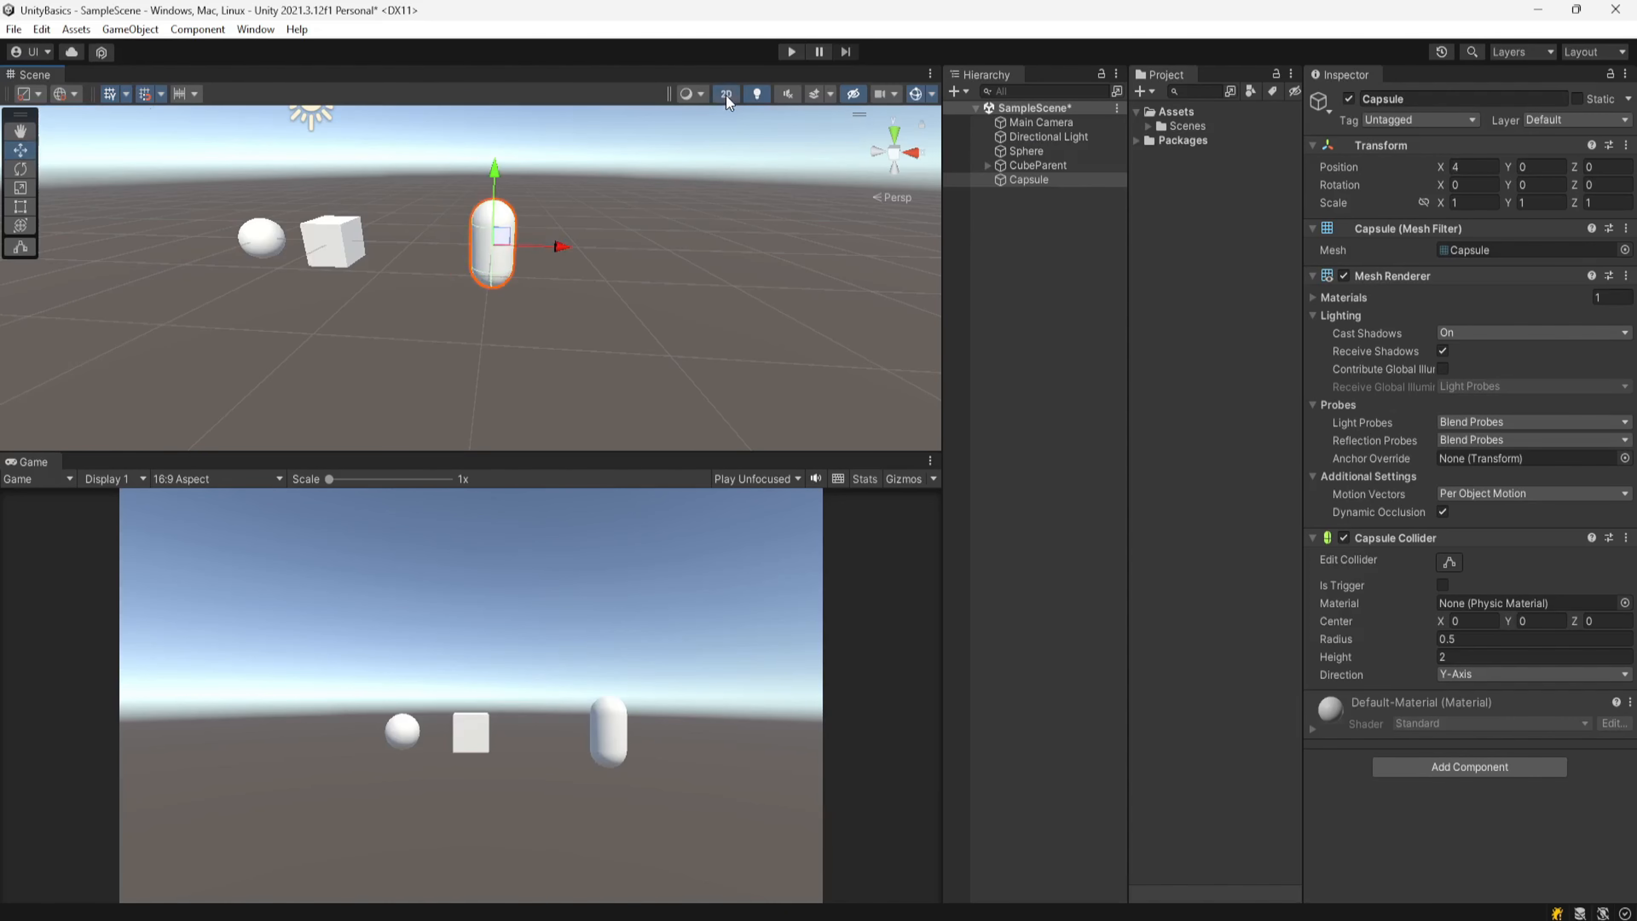
{"action": "middle_click_drag", "start_coordinate": [553, 218], "coordinate": [556, 371]}
{"action": "key", "text": "w"}
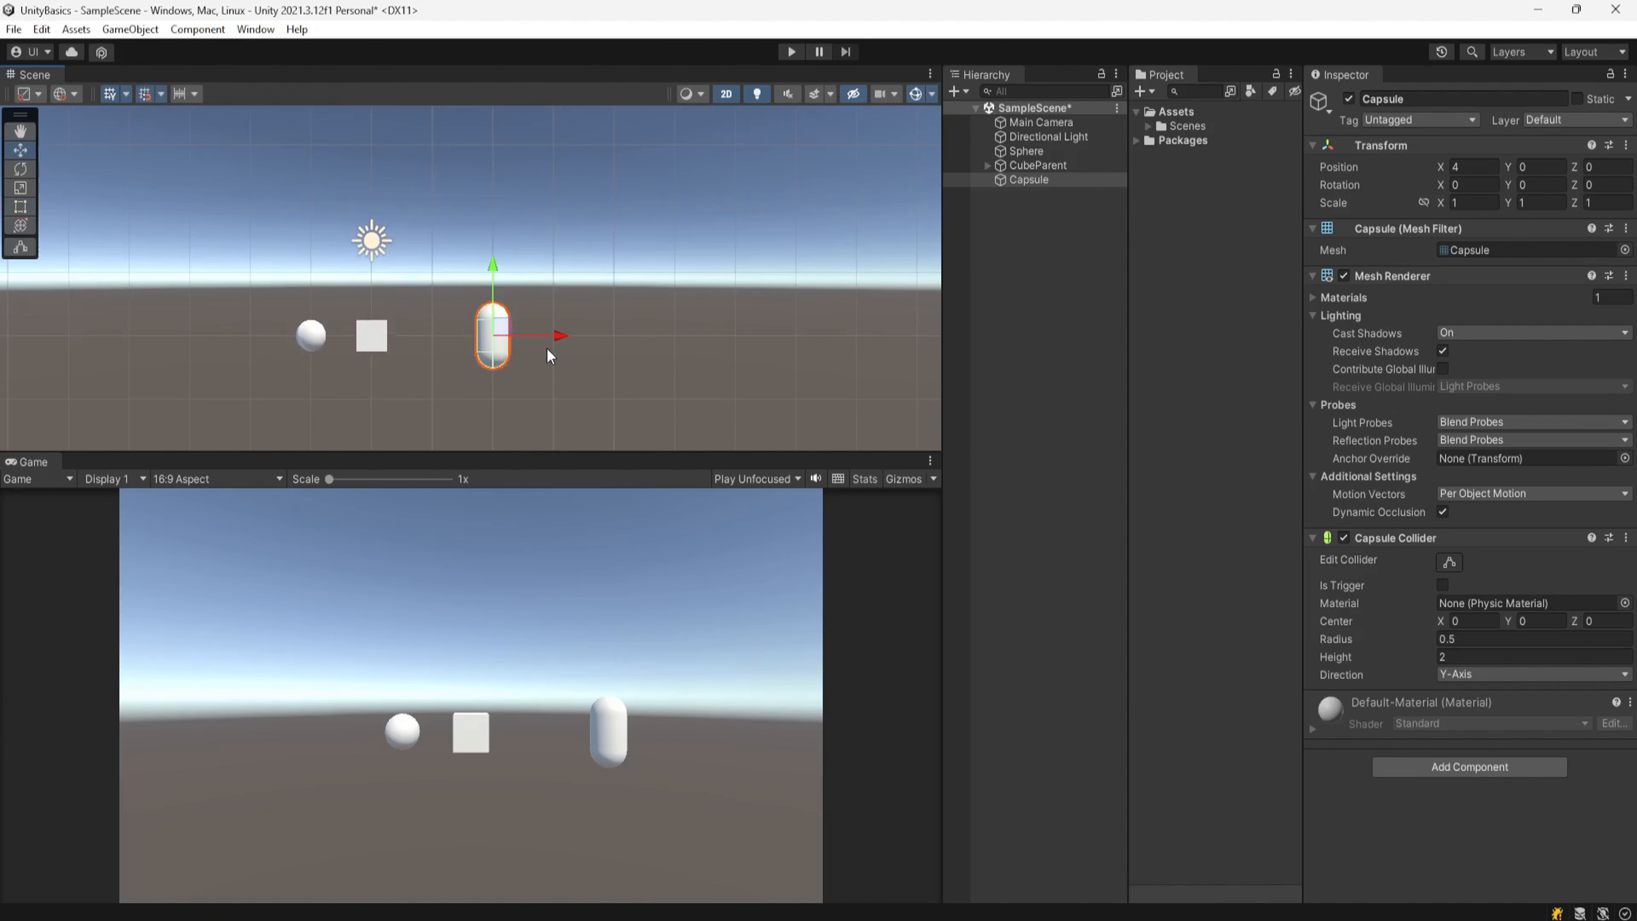
{"action": "mouse_move", "coordinate": [559, 336]}
{"action": "left_mouse_down"}
{"action": "mouse_move", "coordinate": [650, 332]}
{"action": "mouse_move", "coordinate": [586, 338]}
{"action": "left_mouse_up"}
Step: Set the grid snapping size to 1
{"action": "left_click", "coordinate": [161, 94]}
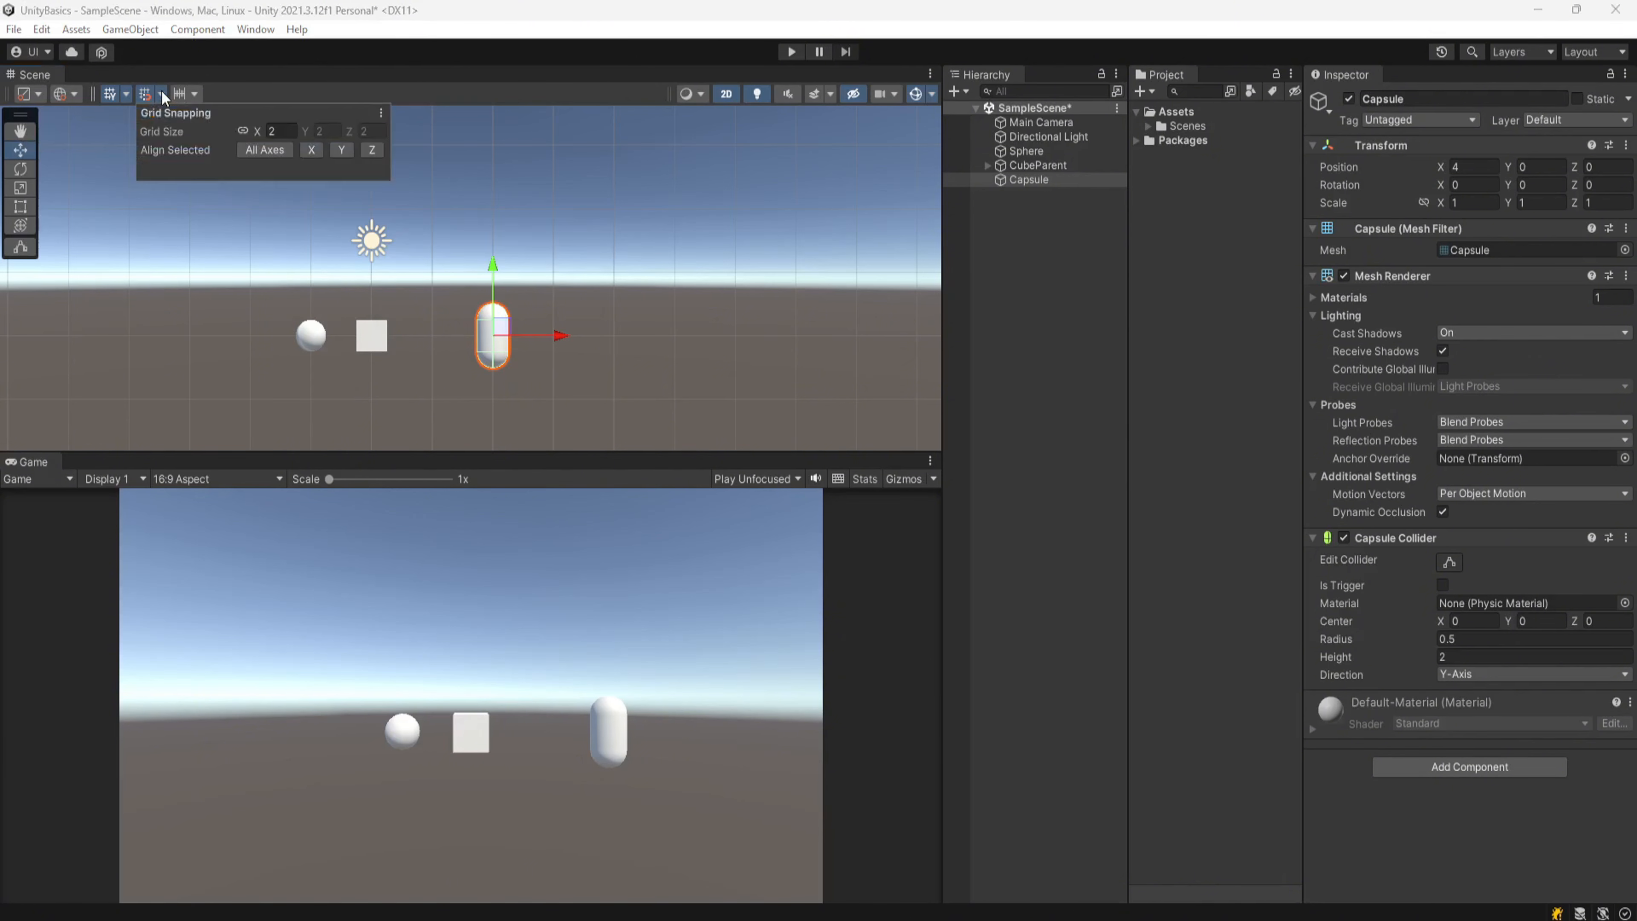
{"action": "left_click", "coordinate": [284, 131]}
{"action": "type", "text": "1"}
{"action": "left_click_drag", "start_coordinate": [559, 335], "coordinate": [525, 340]}
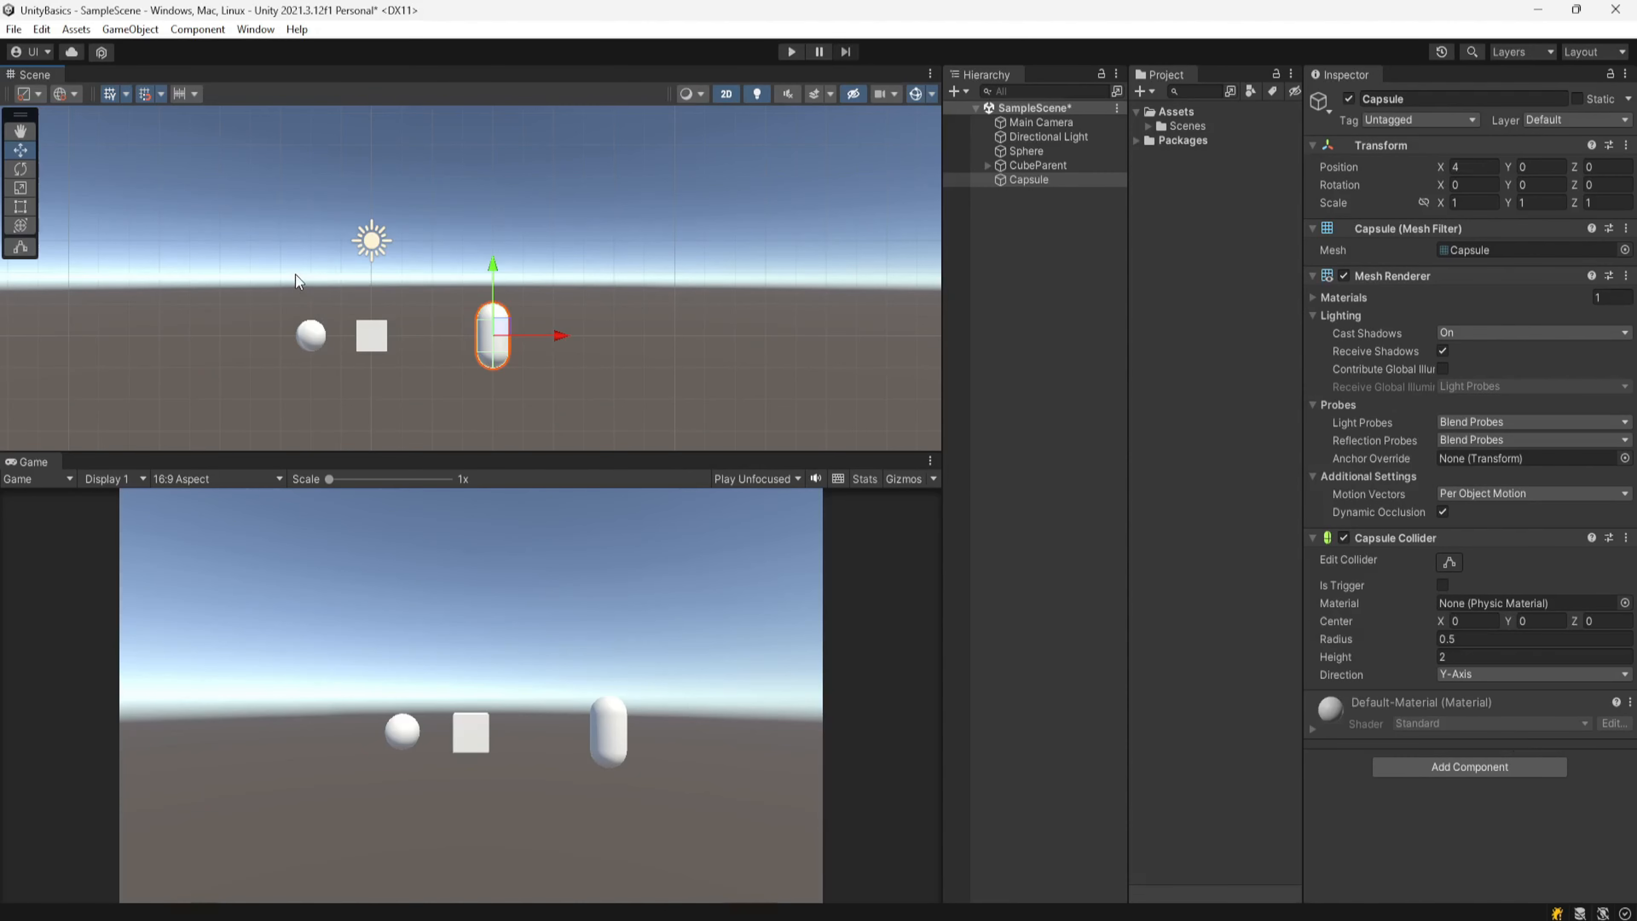
Step: Move the Capsule along X in increment-snapped steps to 4.5
{"action": "left_click", "coordinate": [185, 96]}
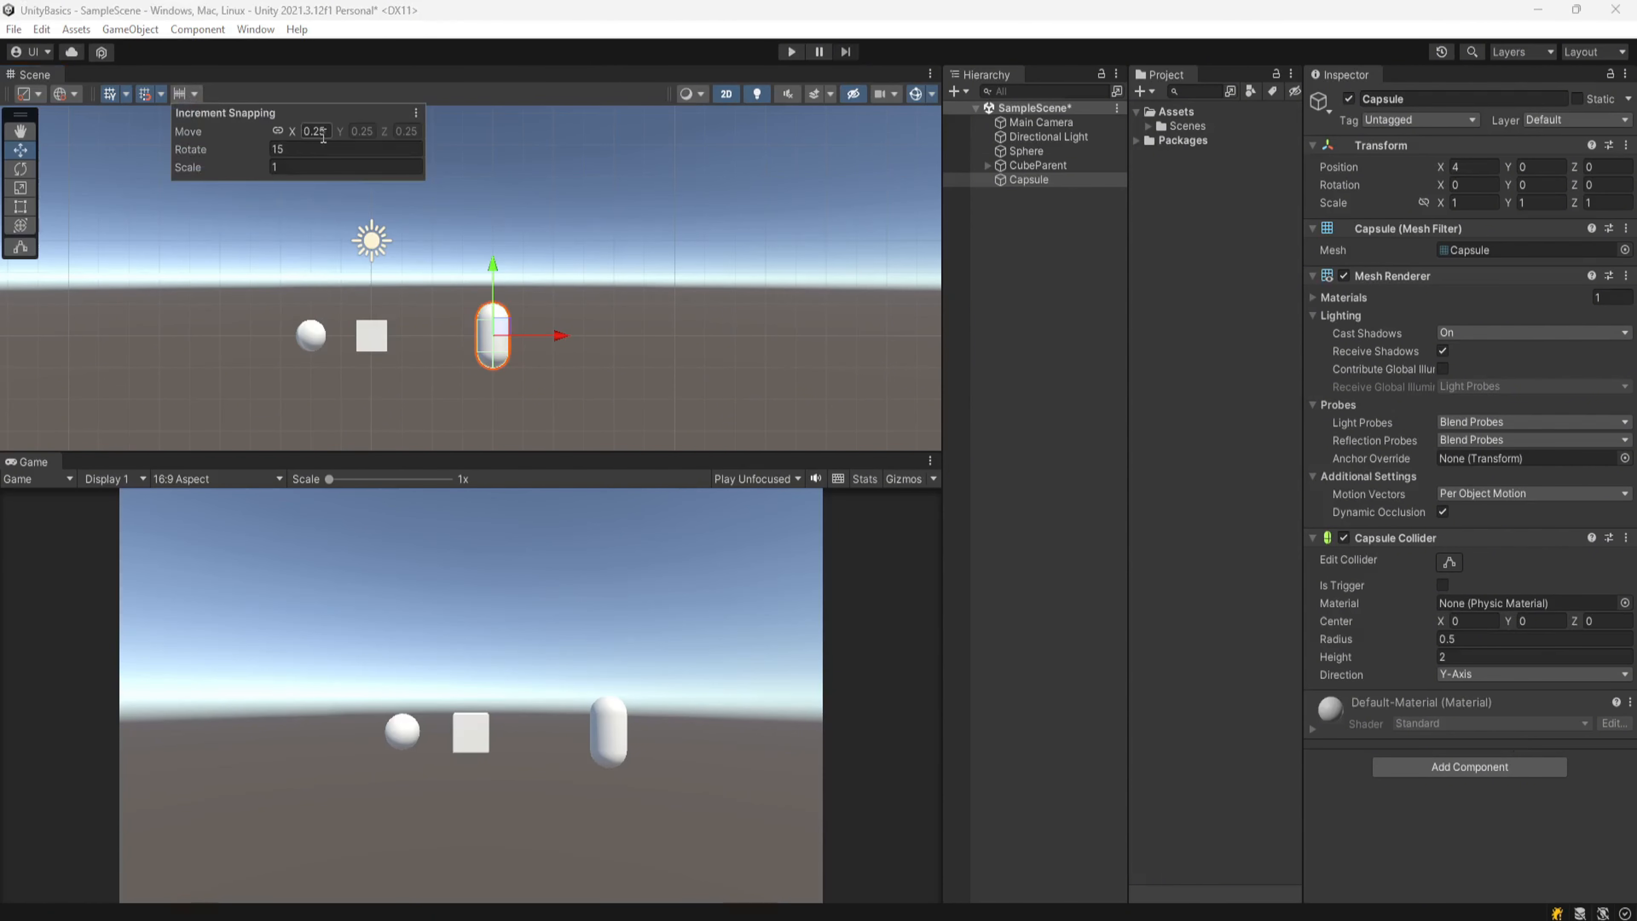
{"action": "left_click", "coordinate": [481, 50]}
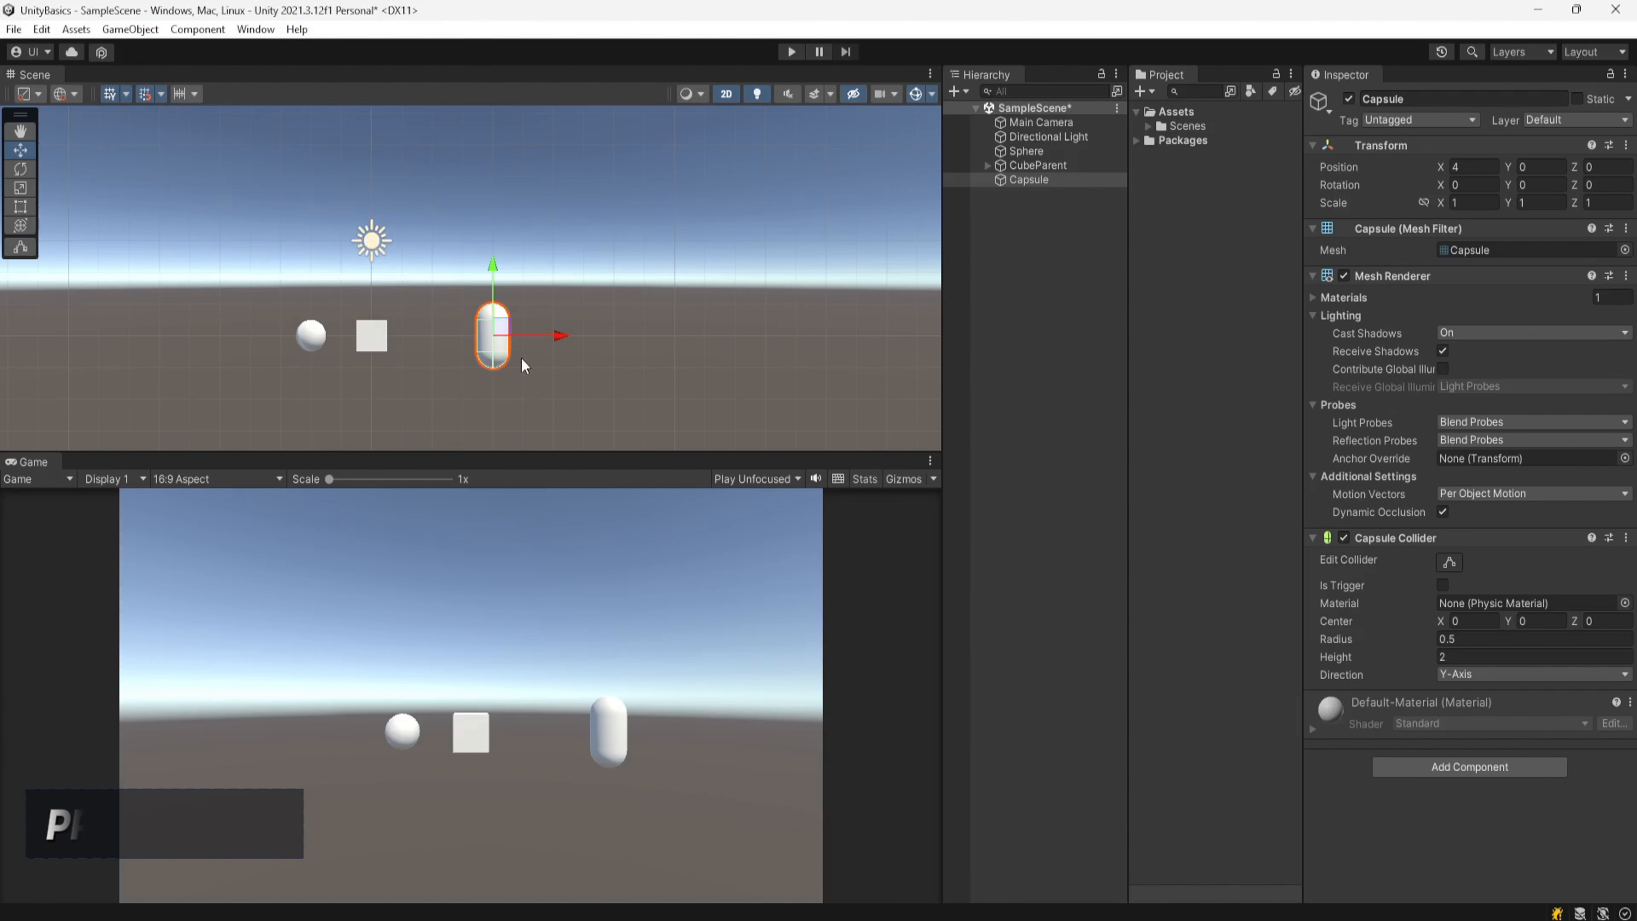
{"action": "left_click_drag", "start_coordinate": [562, 341], "coordinate": [576, 342], "text": "ctrl"}
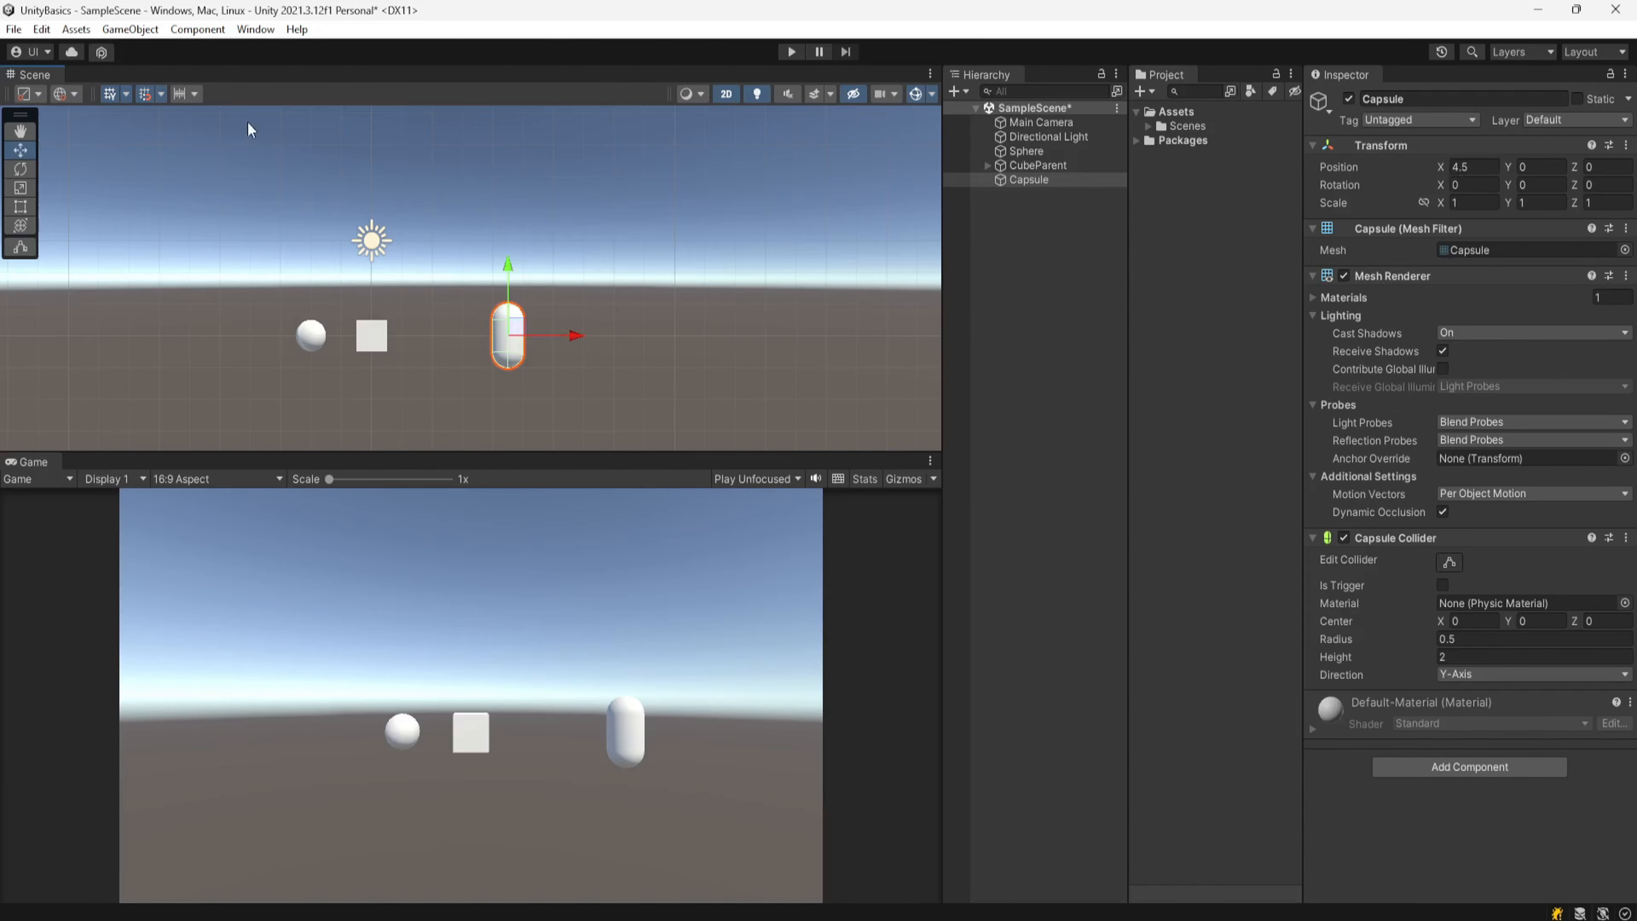
Step: Edit the move increment snapping value and move the Capsule along X to 2.5
{"action": "left_click", "coordinate": [193, 94]}
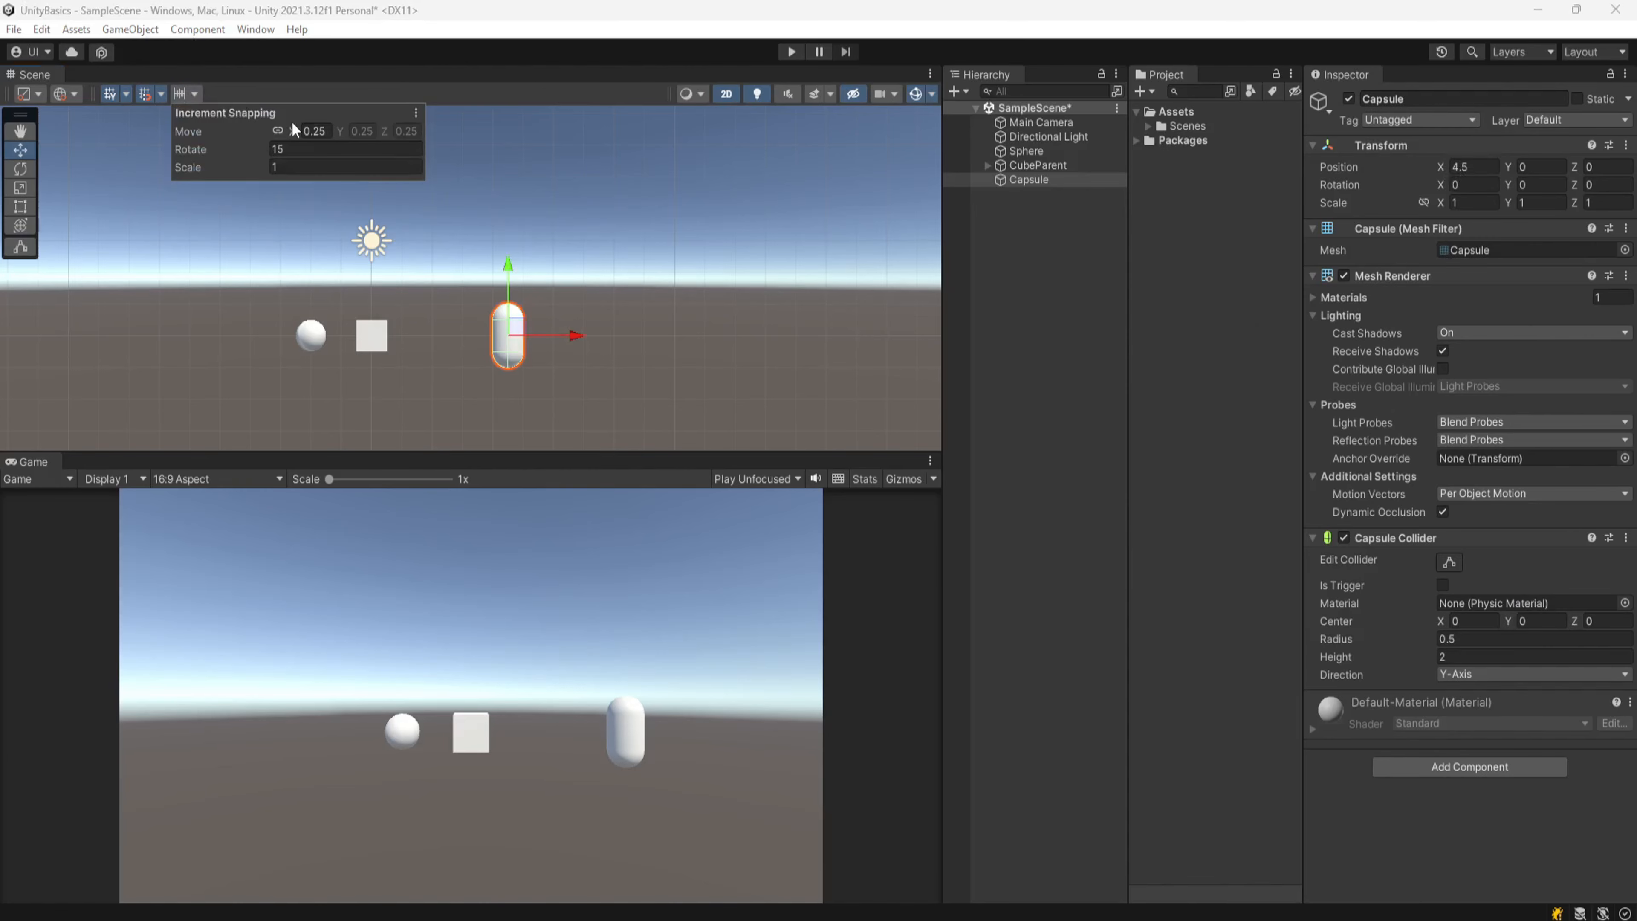
{"action": "left_click", "coordinate": [193, 95]}
{"action": "left_click_drag", "start_coordinate": [331, 131], "coordinate": [315, 138]}
{"action": "type", "text": "5"}
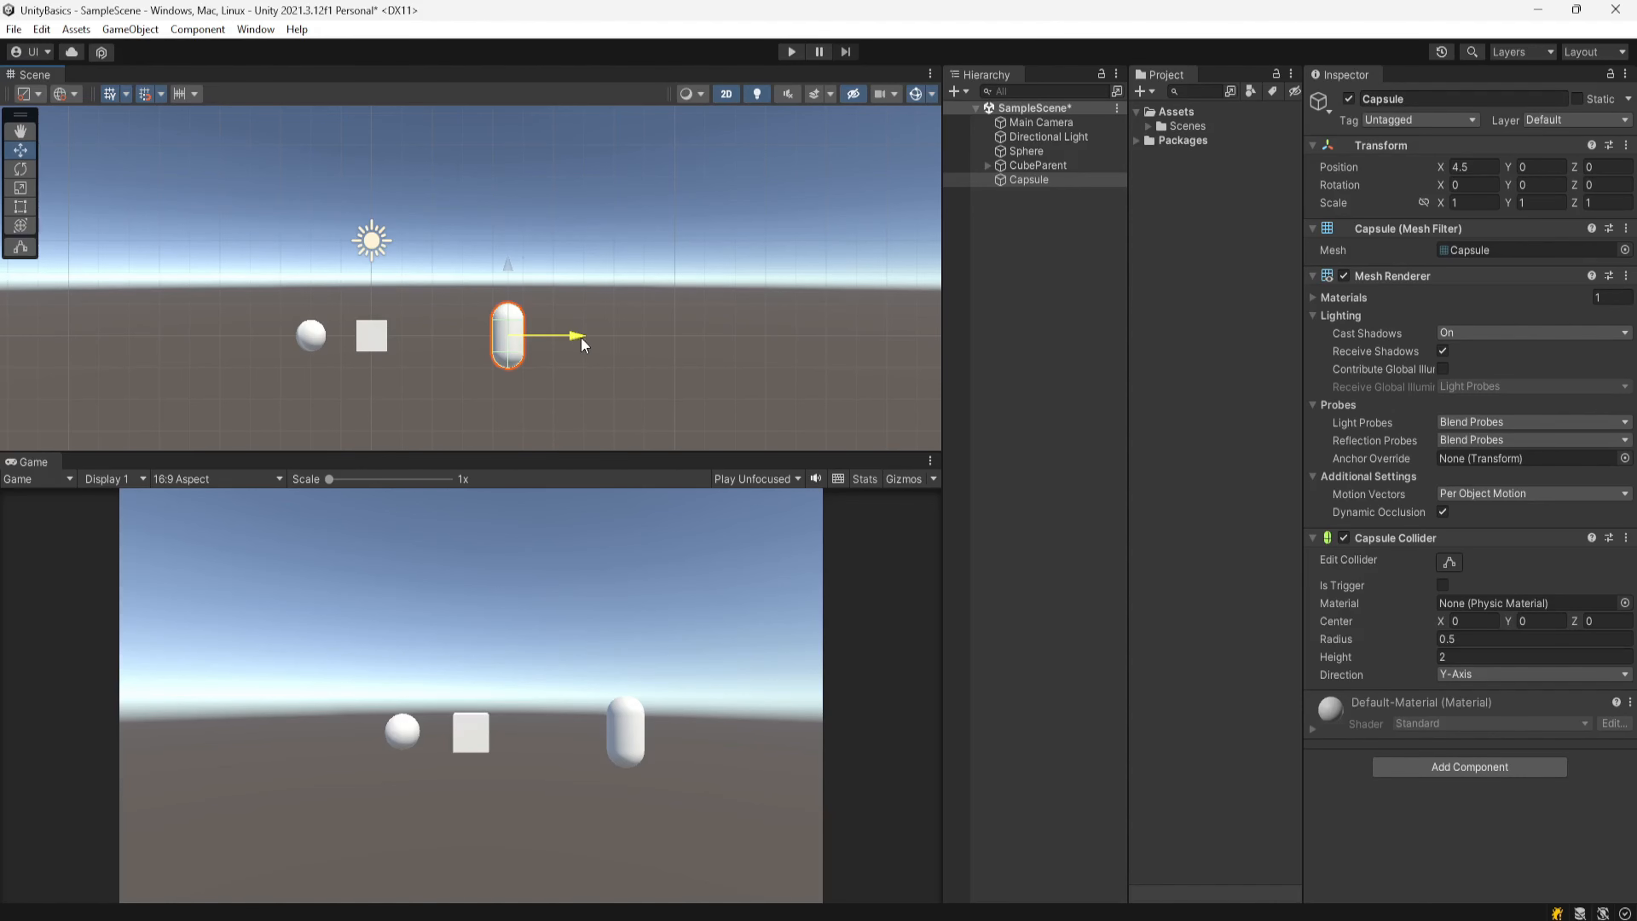
{"action": "left_click_drag", "start_coordinate": [582, 338], "coordinate": [633, 338]}
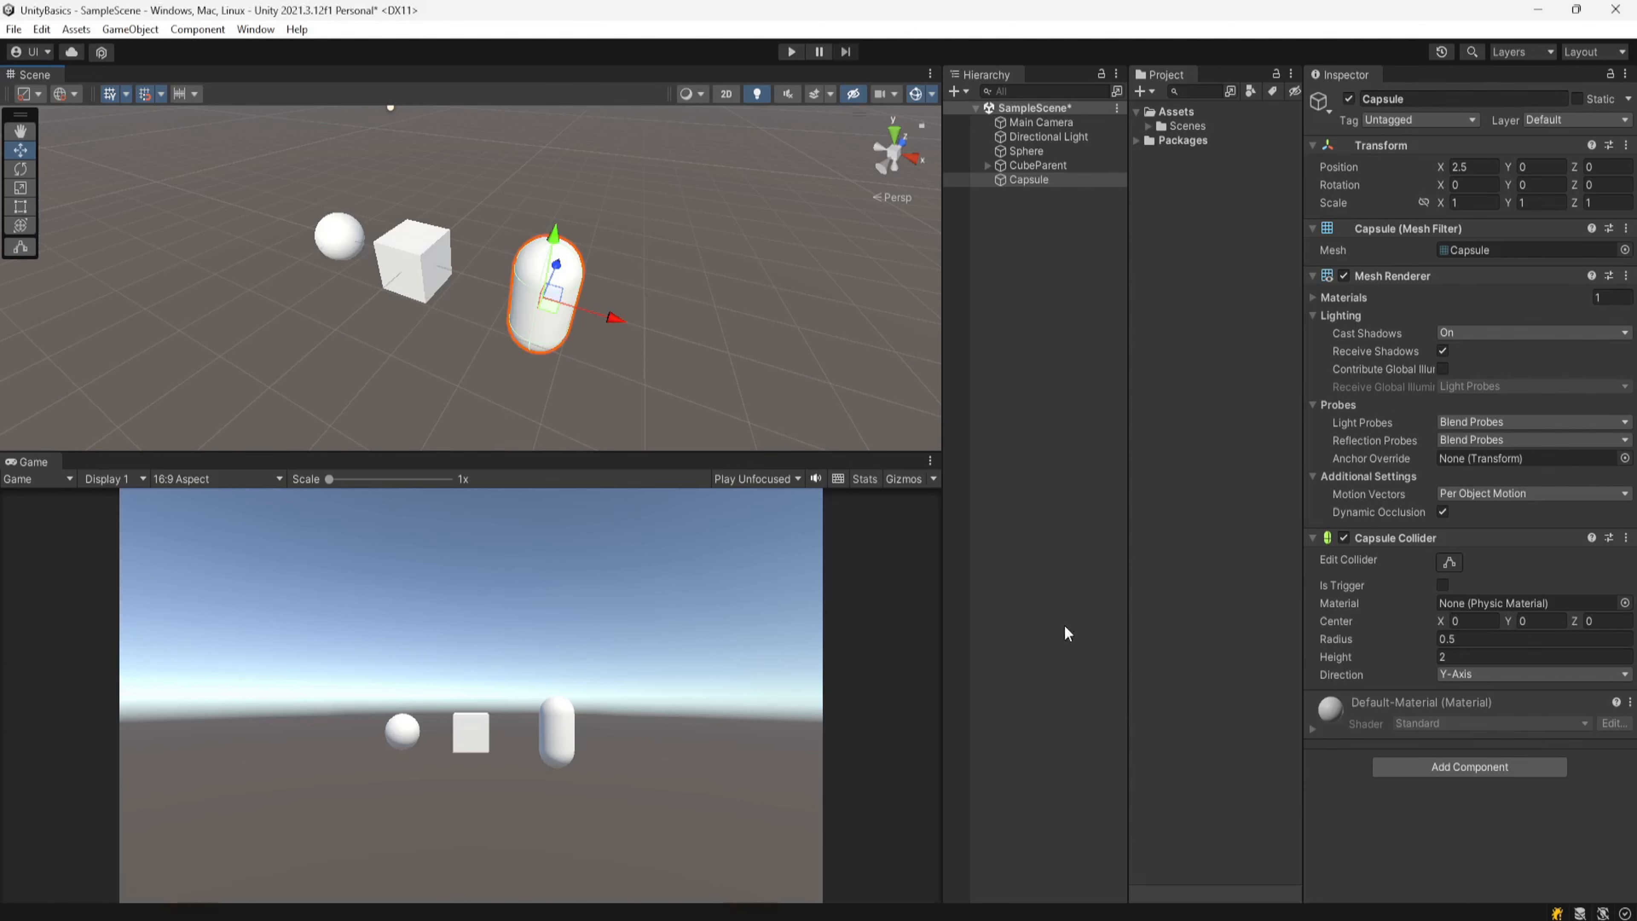
Step: Switch the shading mode to Wireframe, then Shaded Wireframe, then back to Shaded
{"action": "left_click", "coordinate": [697, 93]}
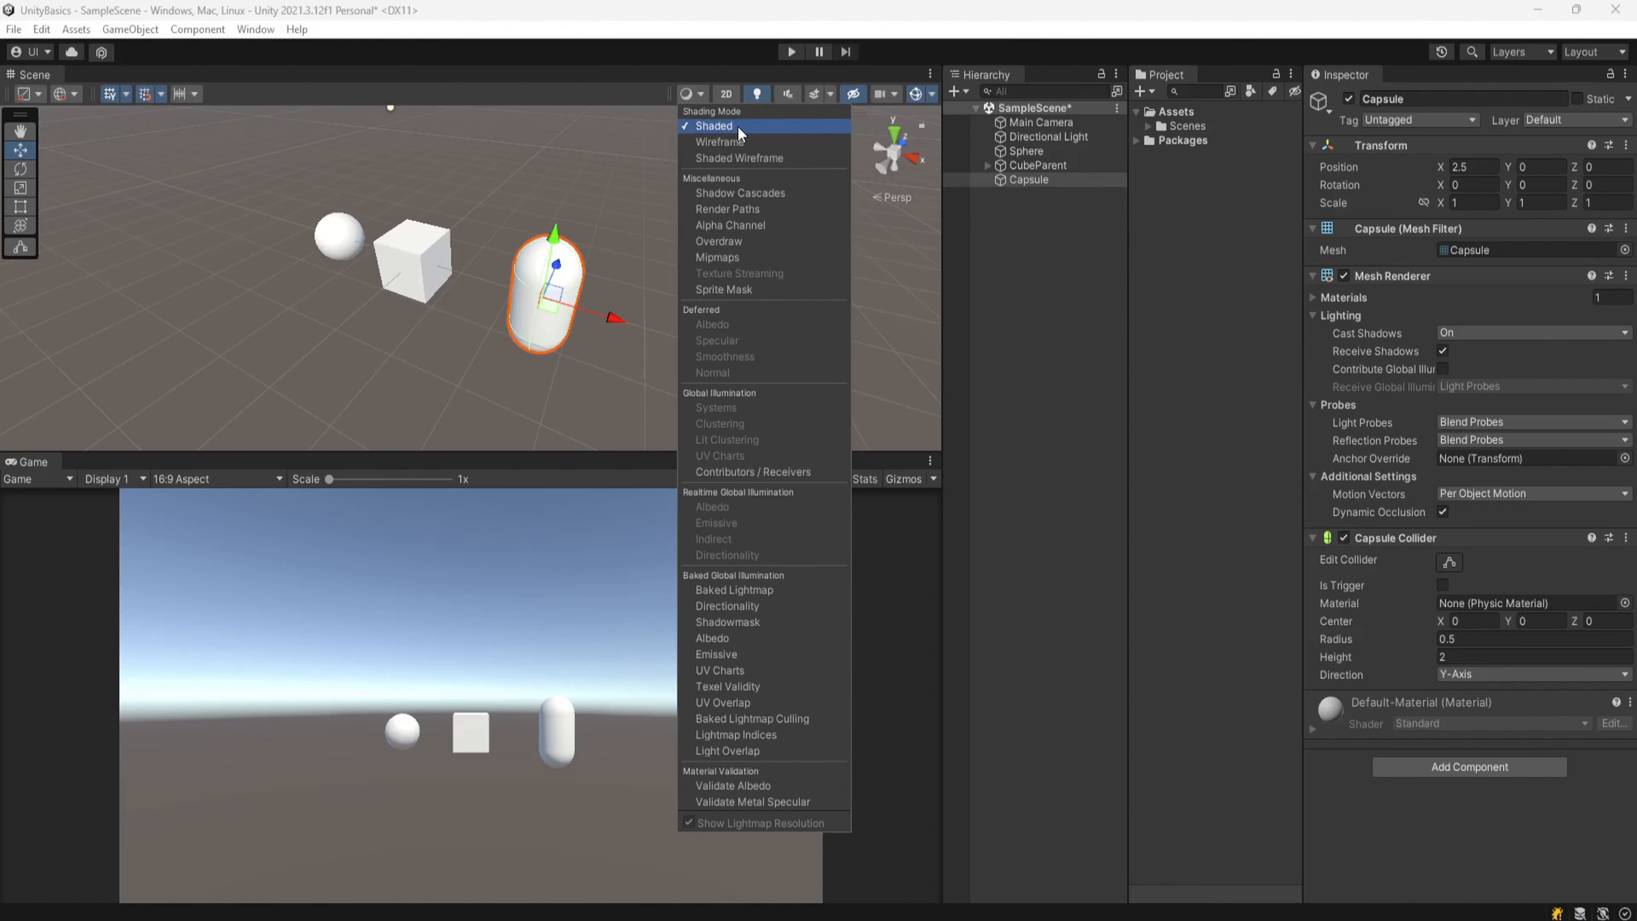
{"action": "left_click", "coordinate": [763, 141]}
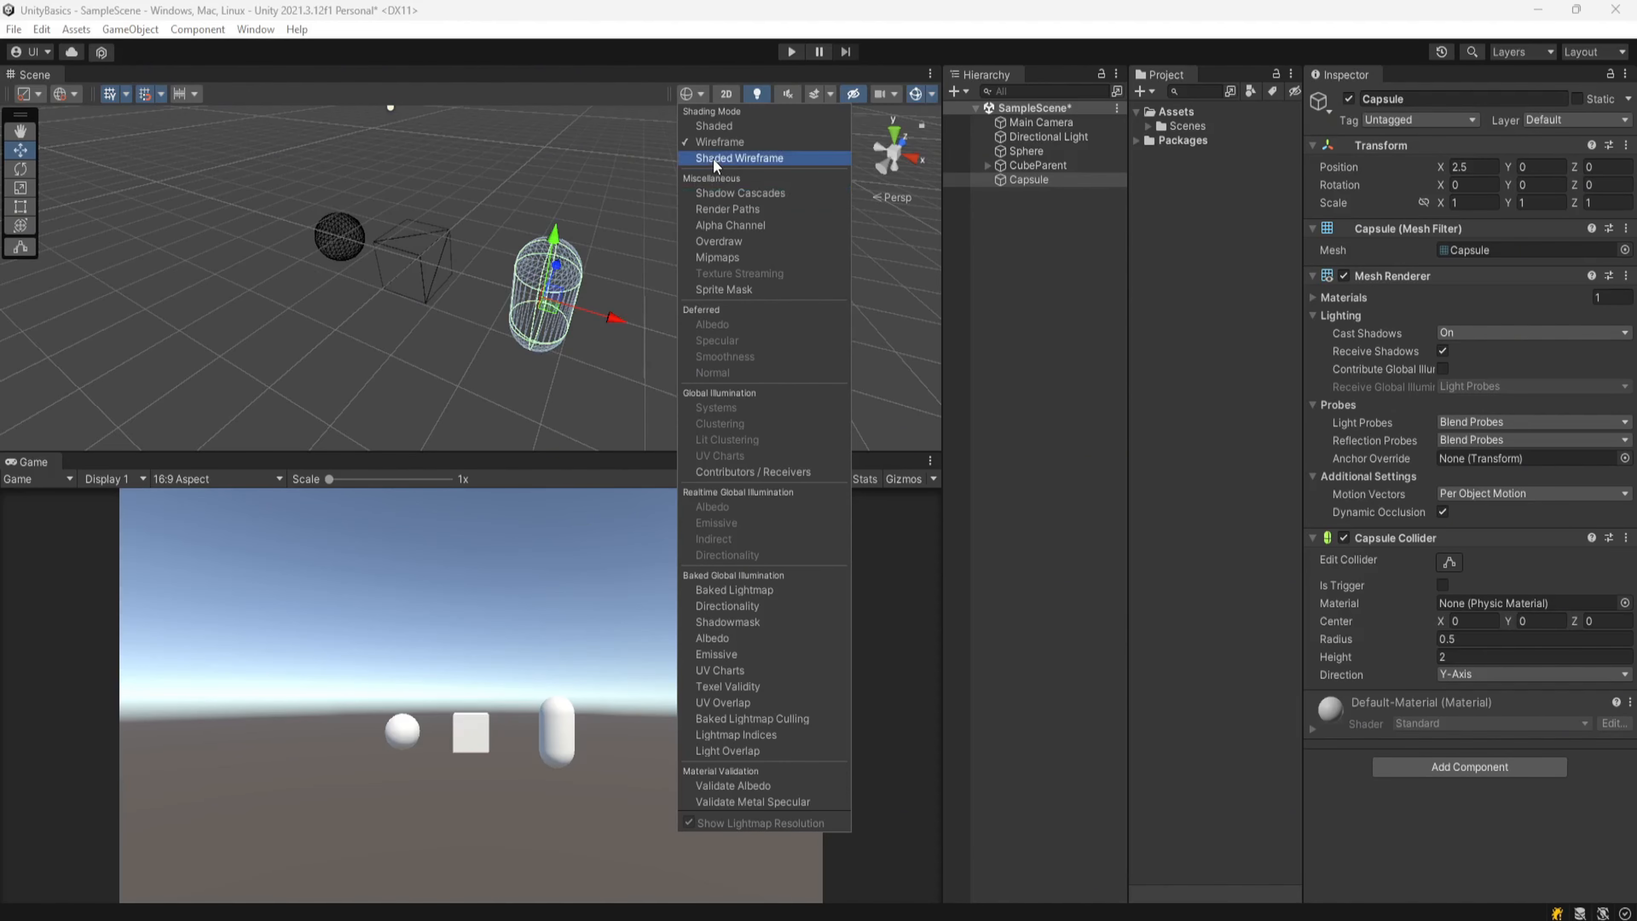
{"action": "left_click", "coordinate": [738, 158]}
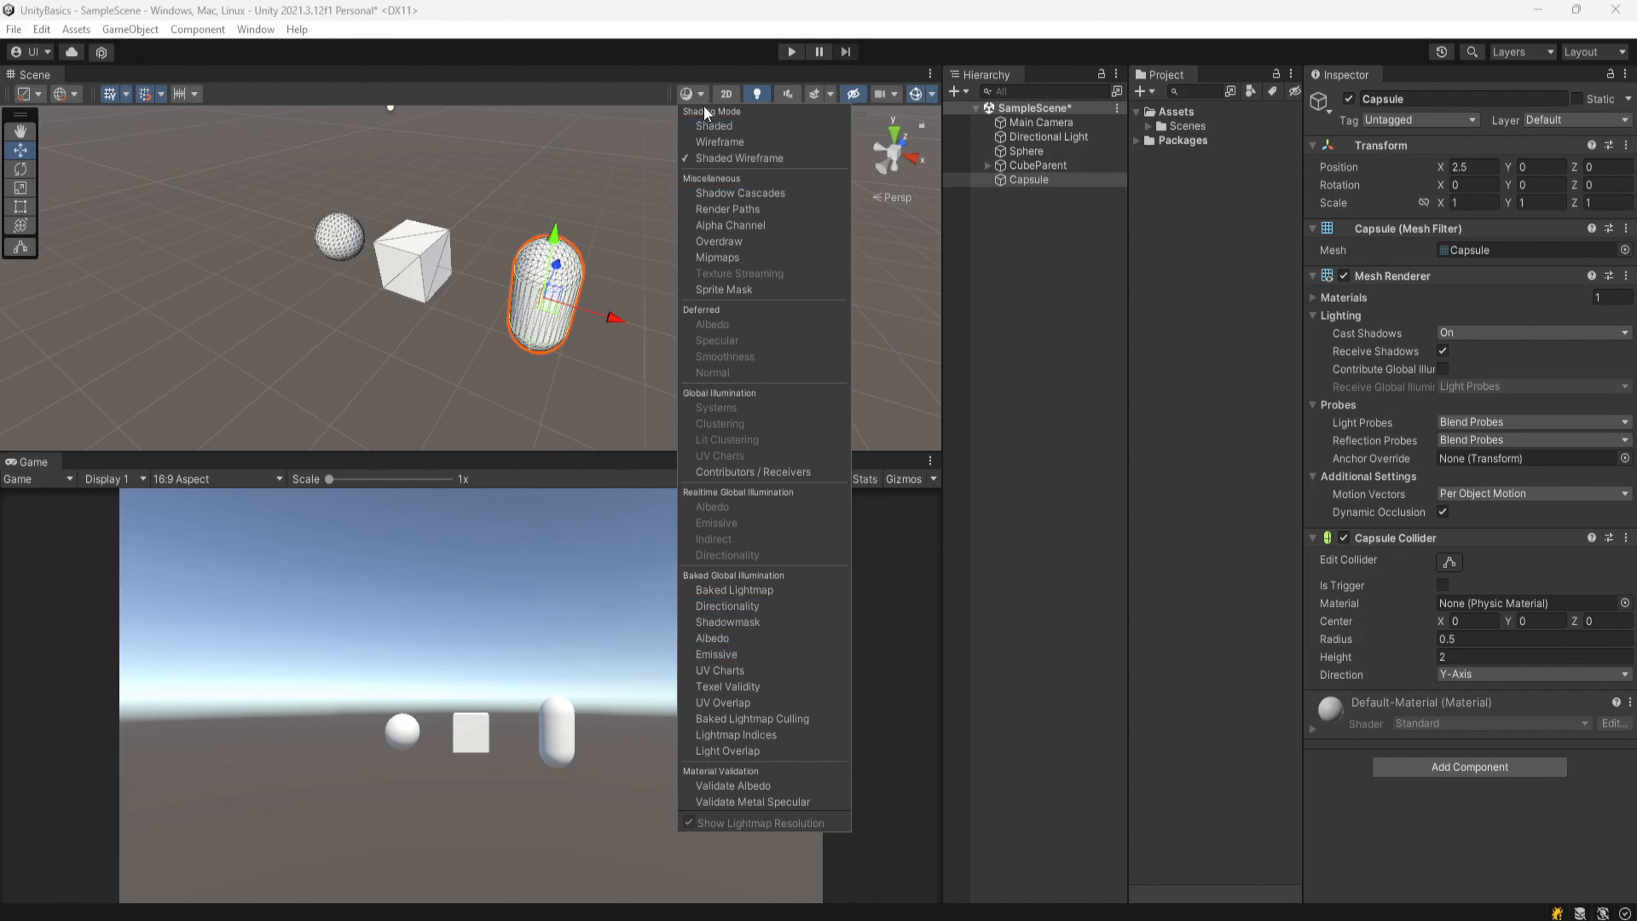
{"action": "left_click", "coordinate": [717, 127]}
{"action": "left_click", "coordinate": [616, 90]}
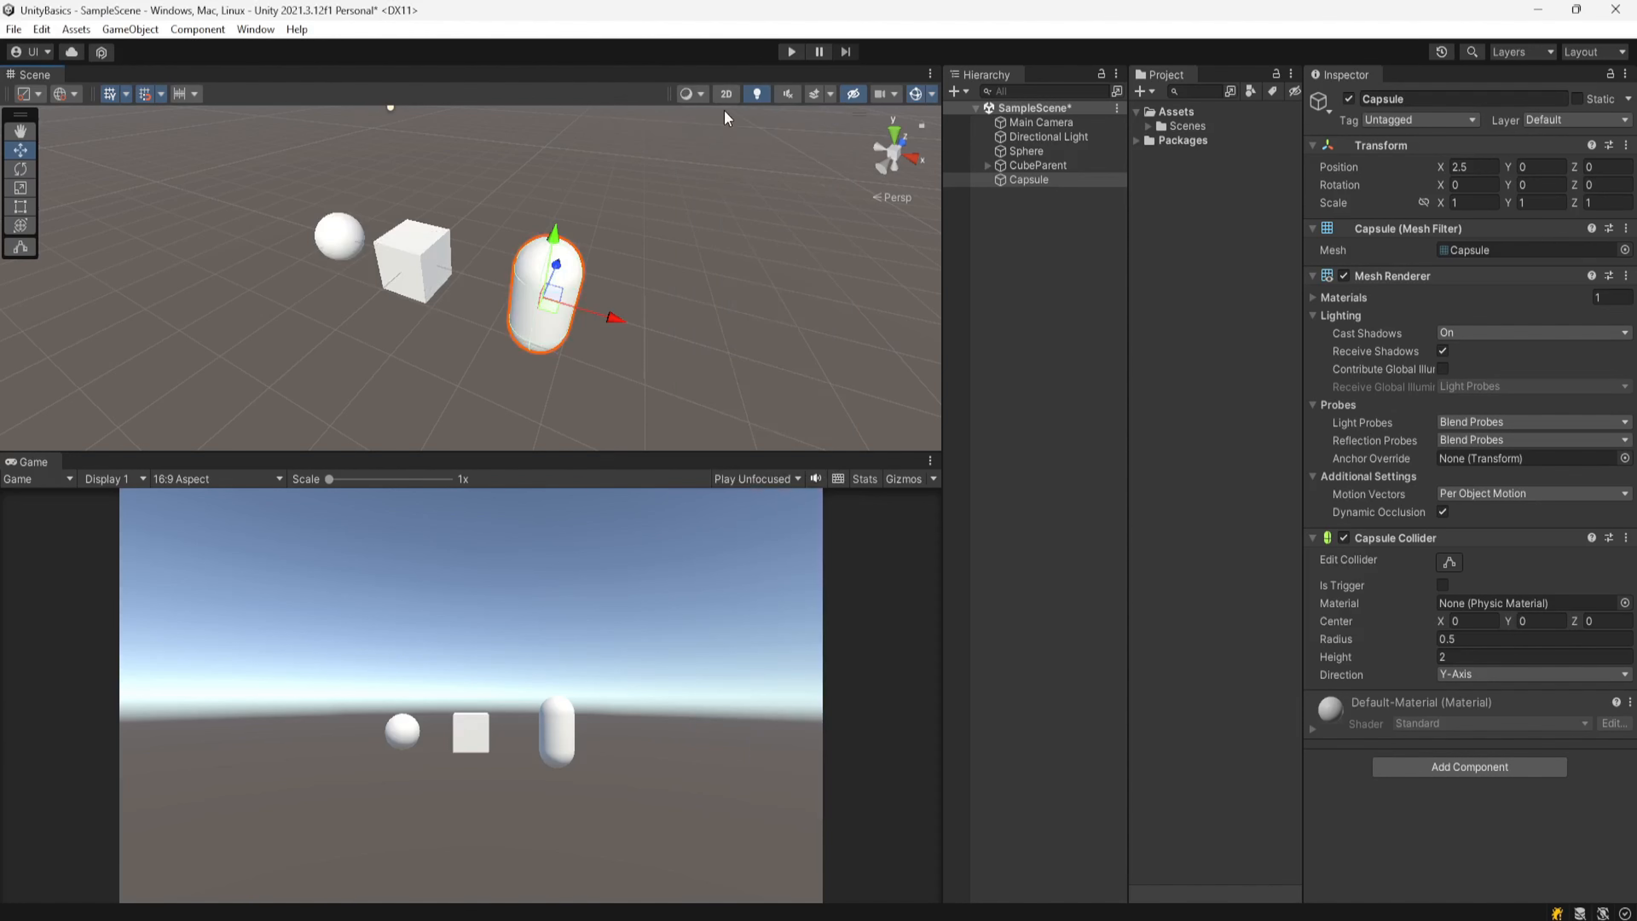
Step: Try the 2D scene view mode, then return to the 3D view with the Move tool active
{"action": "left_click", "coordinate": [726, 93]}
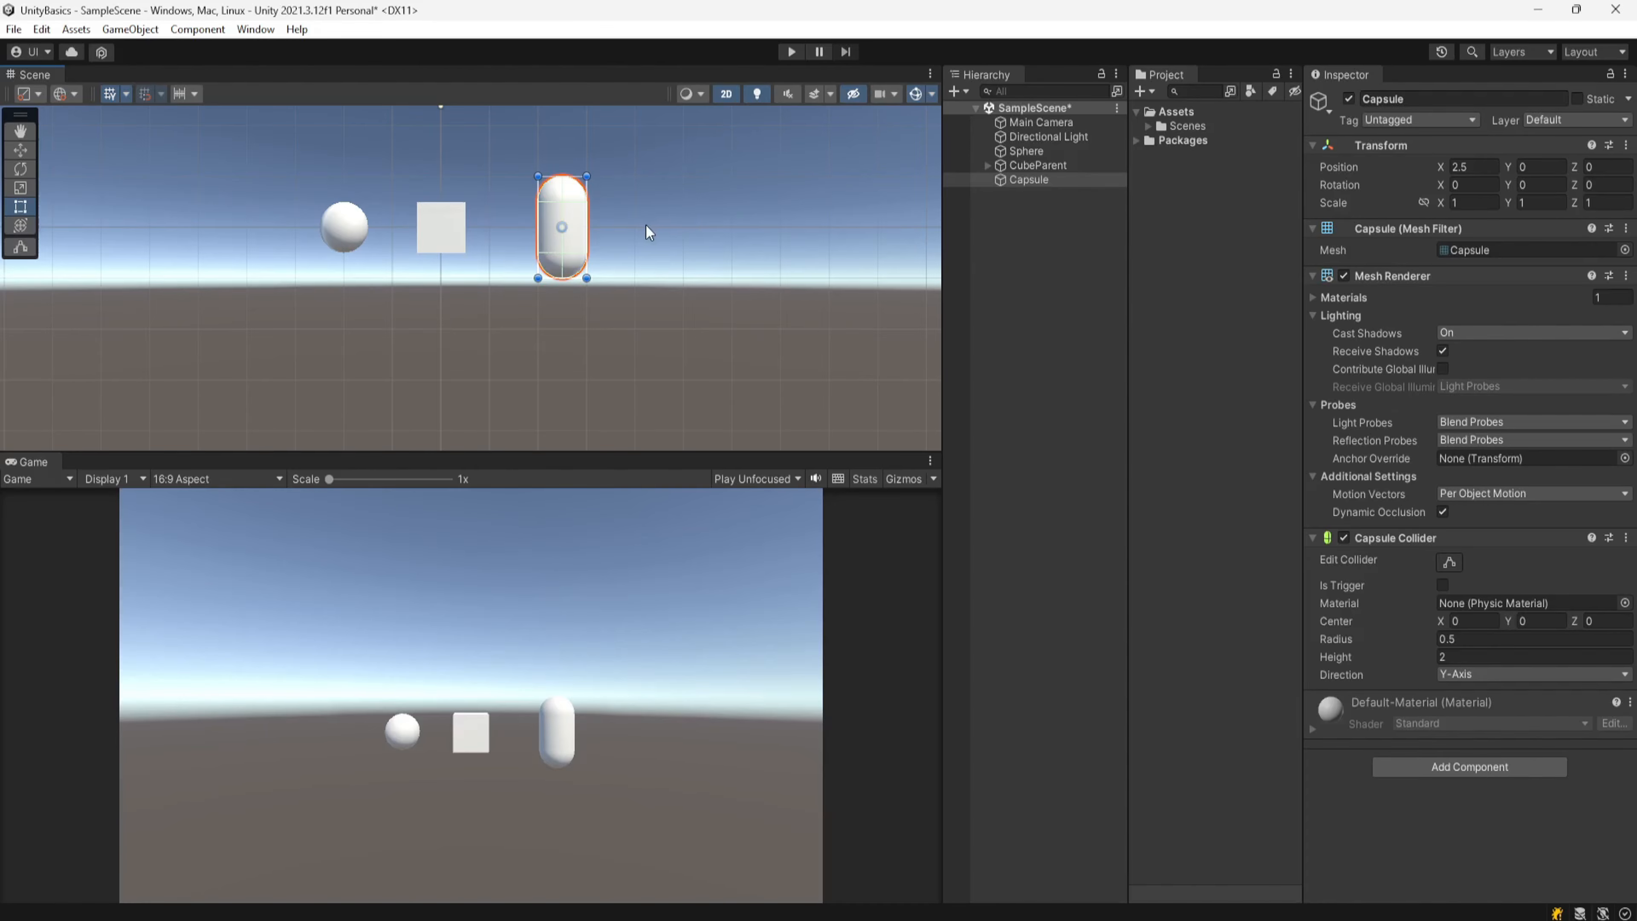
{"action": "middle_click_drag", "start_coordinate": [663, 245], "coordinate": [658, 342]}
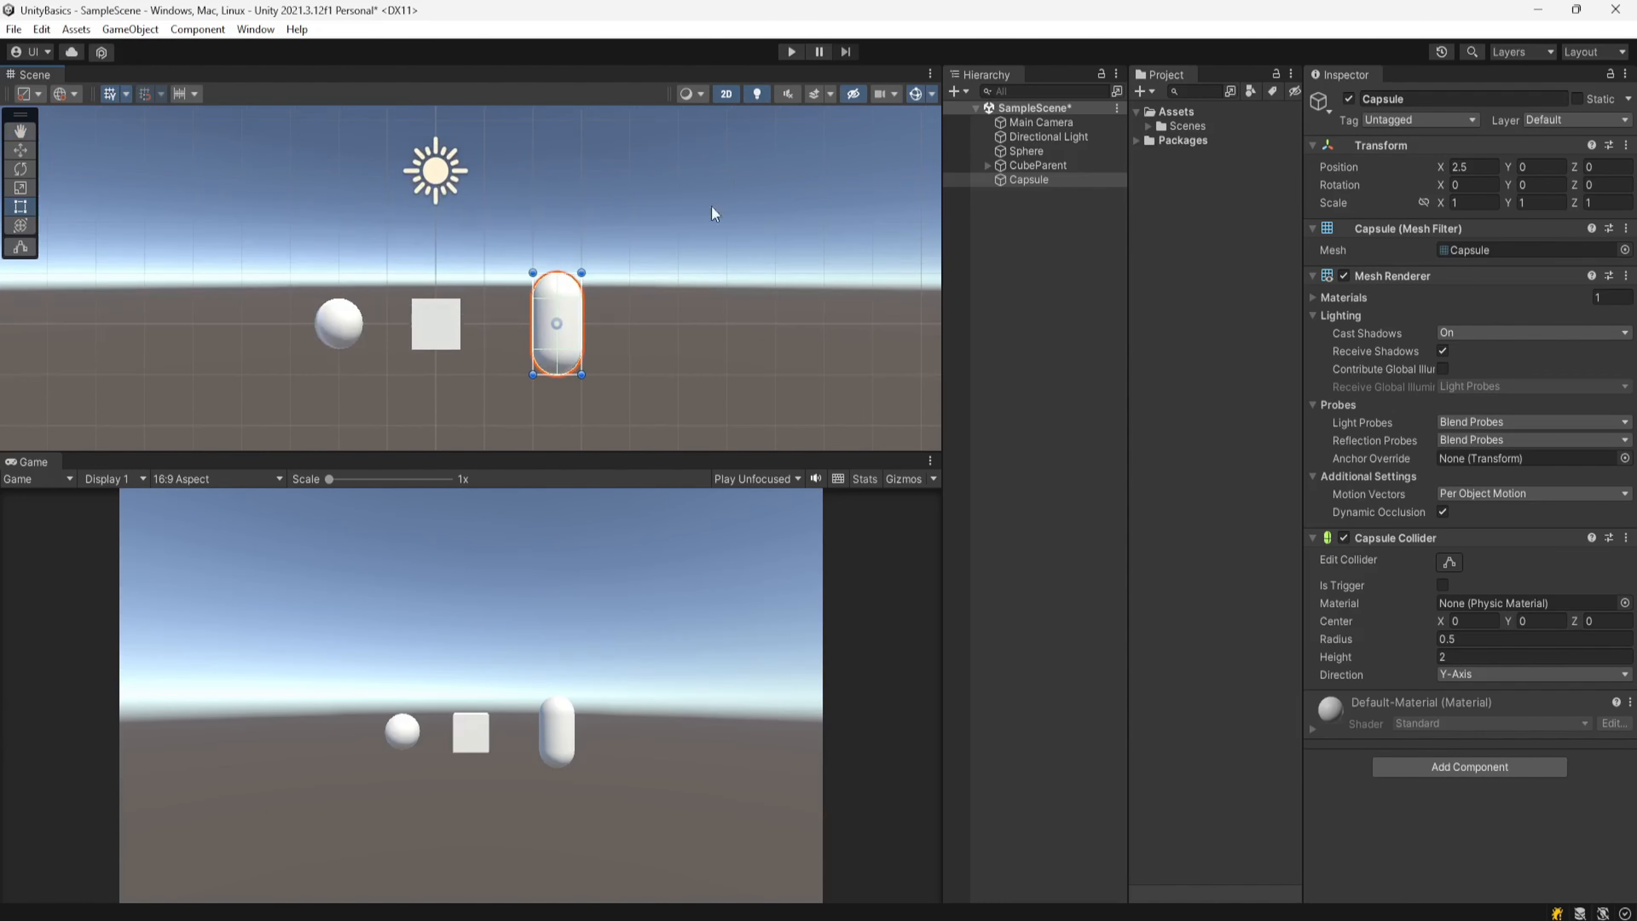
{"action": "left_click", "coordinate": [726, 94]}
{"action": "key", "text": "w"}
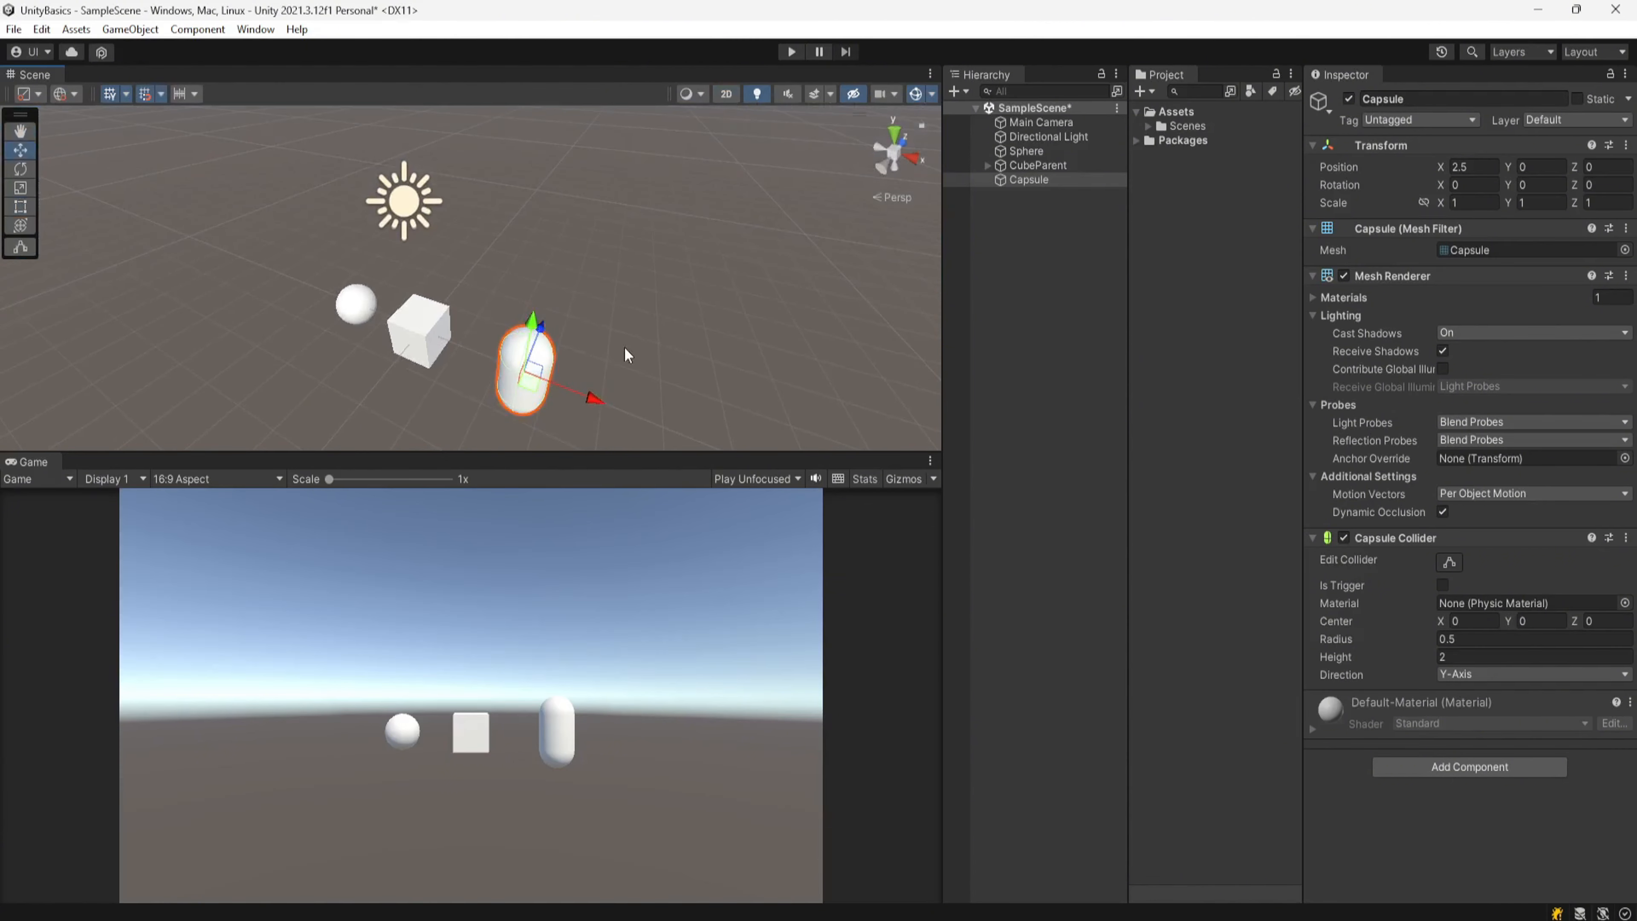
Step: Toggle 2D mode on and off once more in the scene view
{"action": "left_click", "coordinate": [723, 98]}
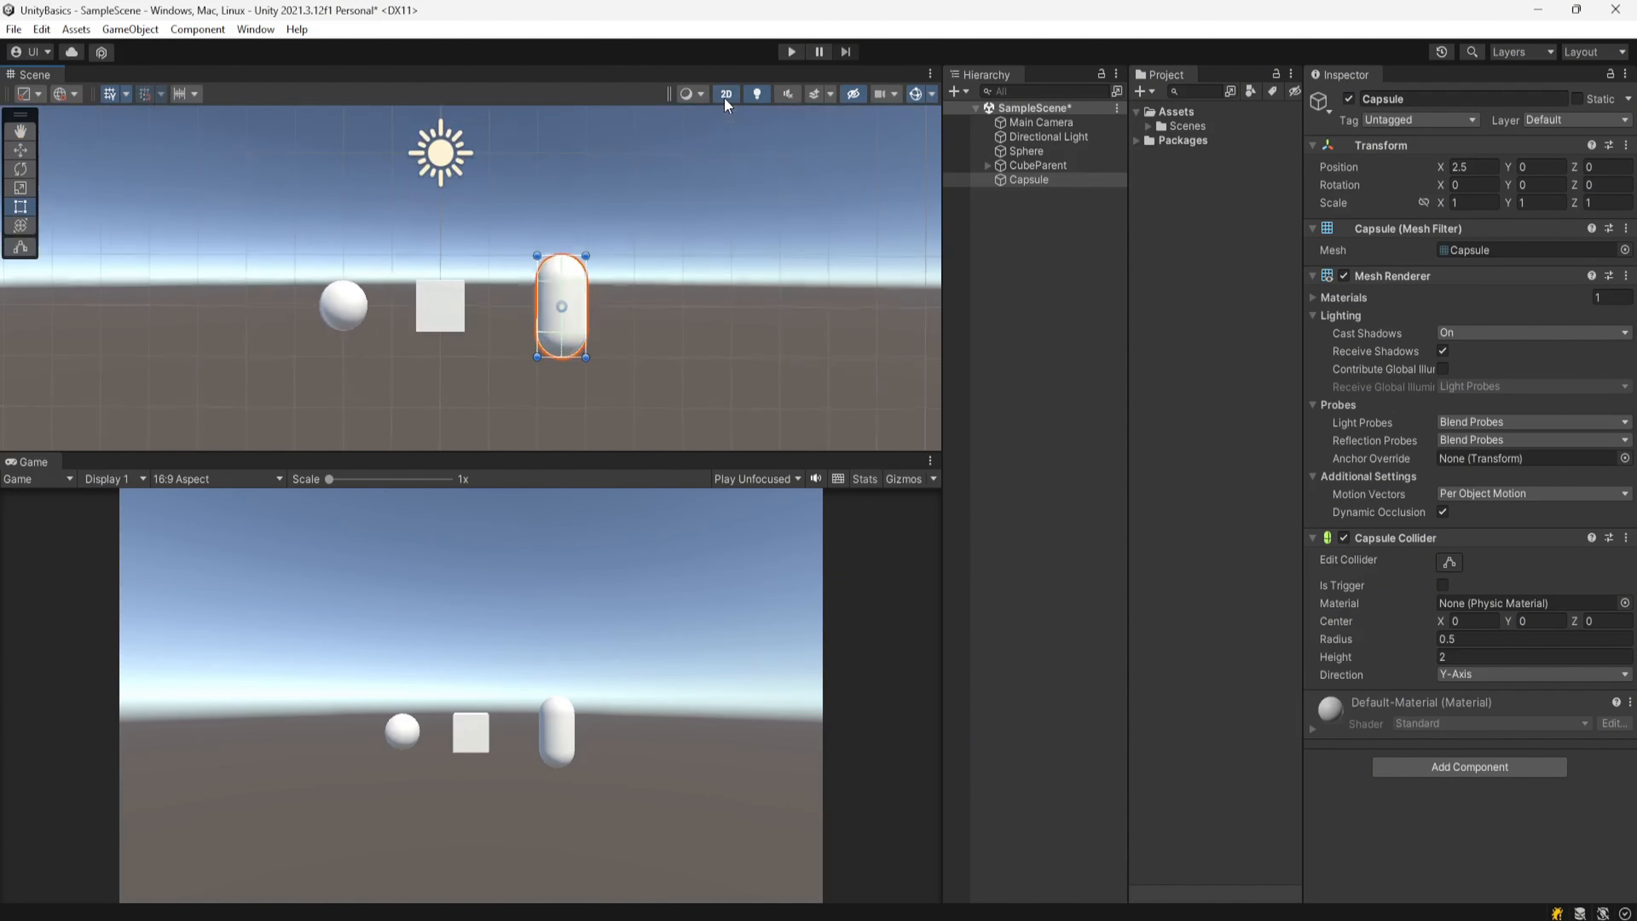
{"action": "left_click", "coordinate": [724, 97]}
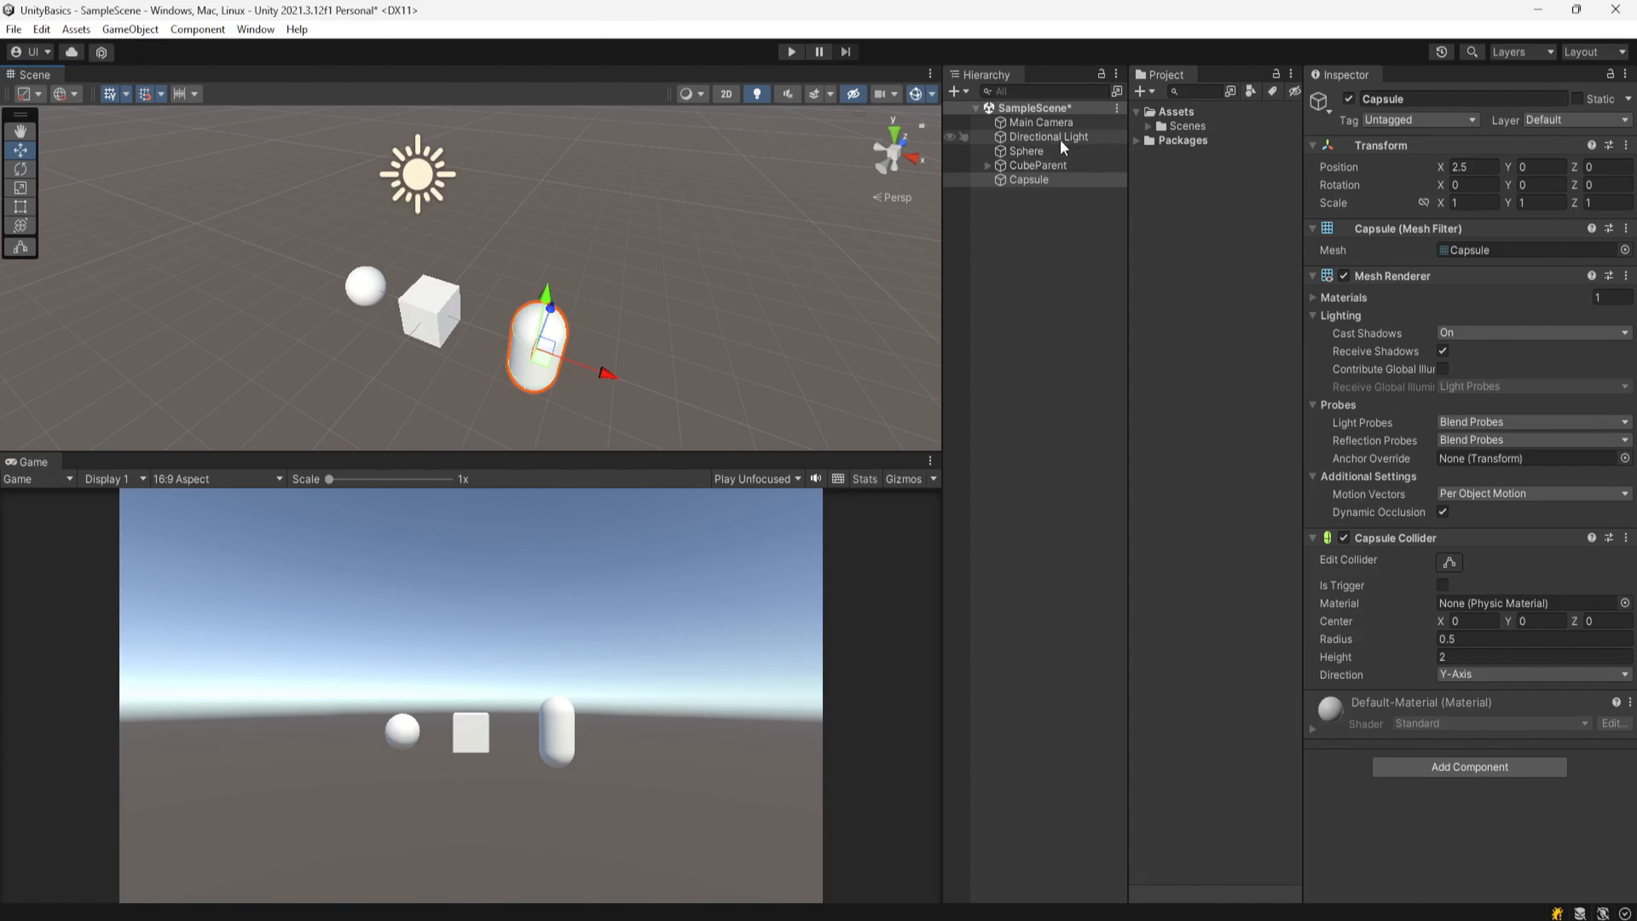
Step: Turn the scene lighting off and back on in the scene view
{"action": "left_click", "coordinate": [756, 95]}
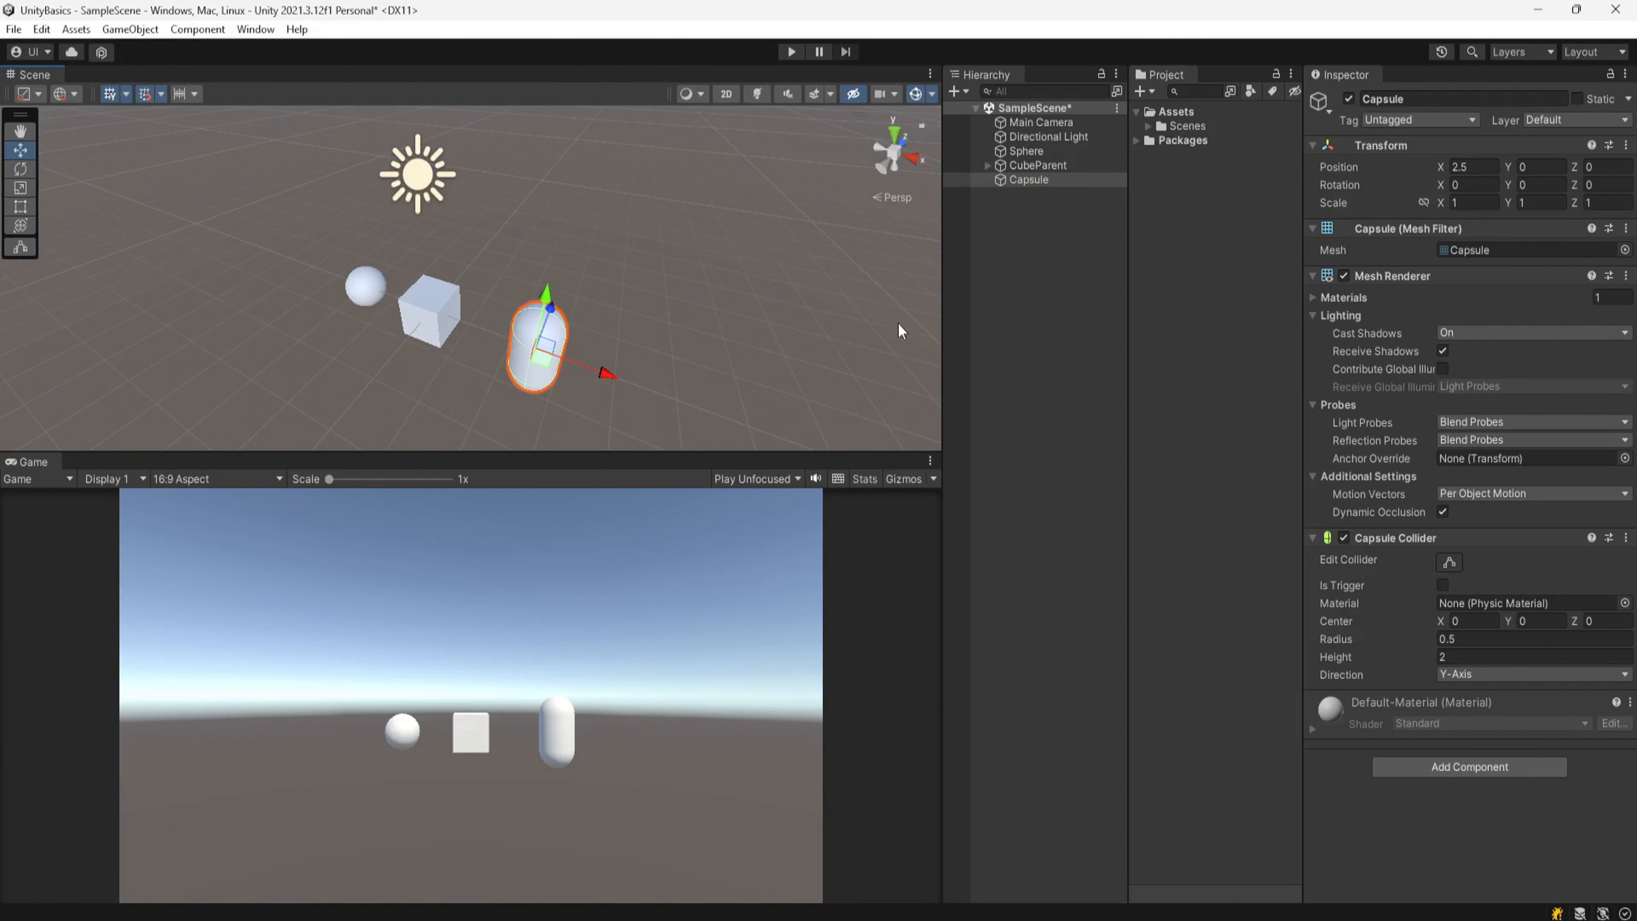
{"action": "left_click", "coordinate": [758, 90]}
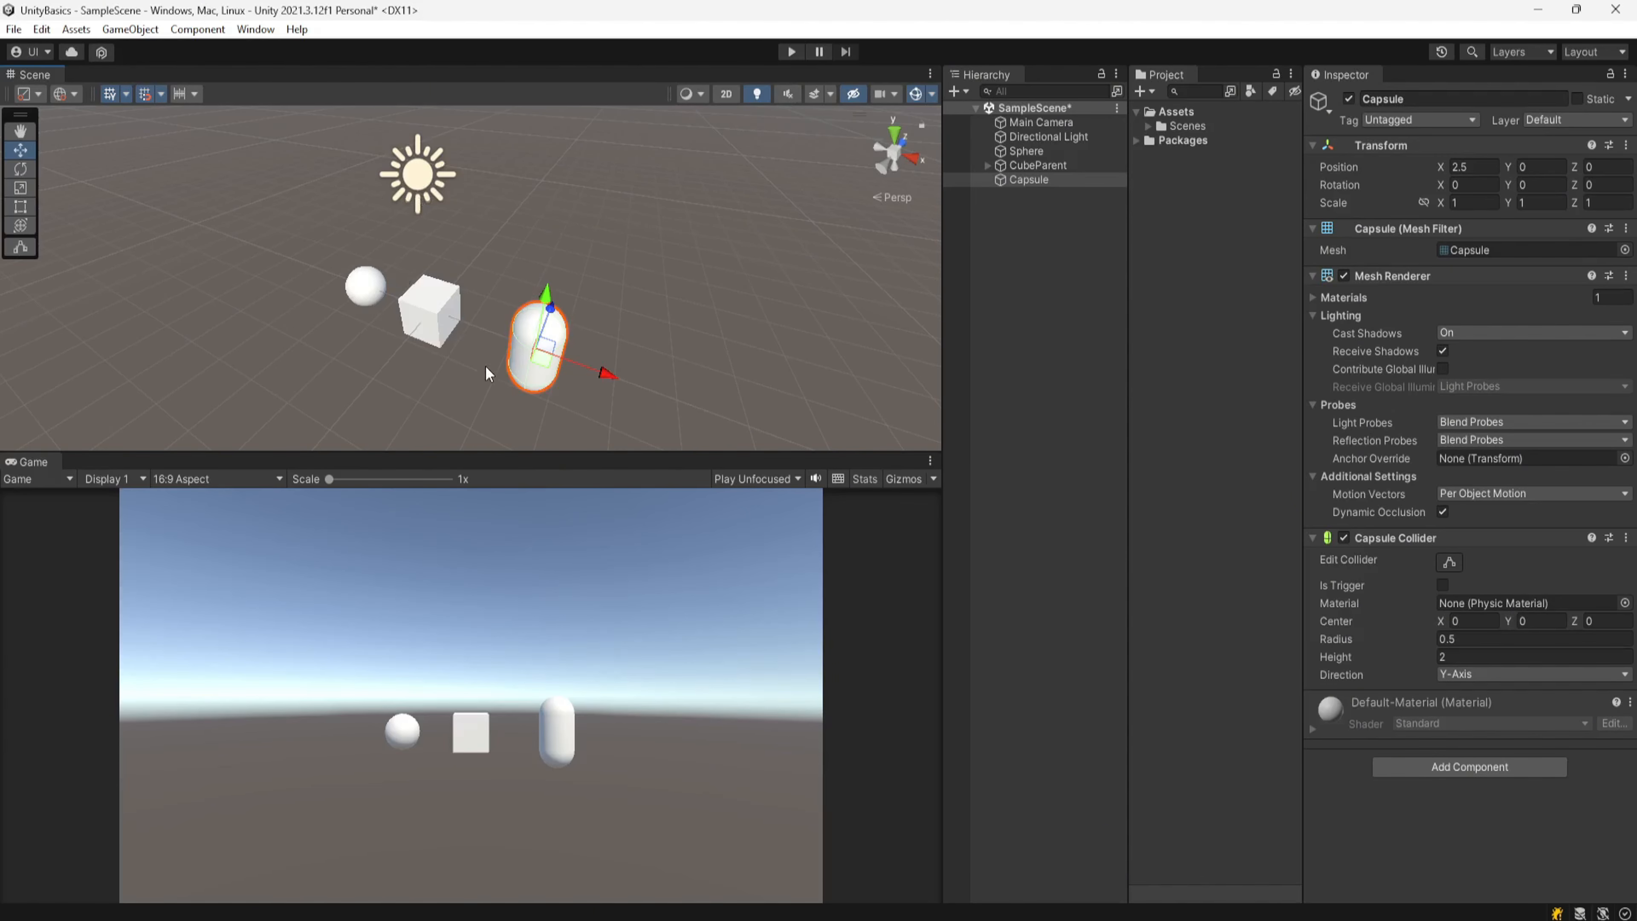
Step: Toggle the scene audio on and off again
{"action": "left_click", "coordinate": [787, 95]}
{"action": "left_click", "coordinate": [787, 94]}
Step: Toggle the skybox, fog and other effects display off and on in the scene view
{"action": "right_click_drag", "start_coordinate": [676, 329], "coordinate": [738, 166]}
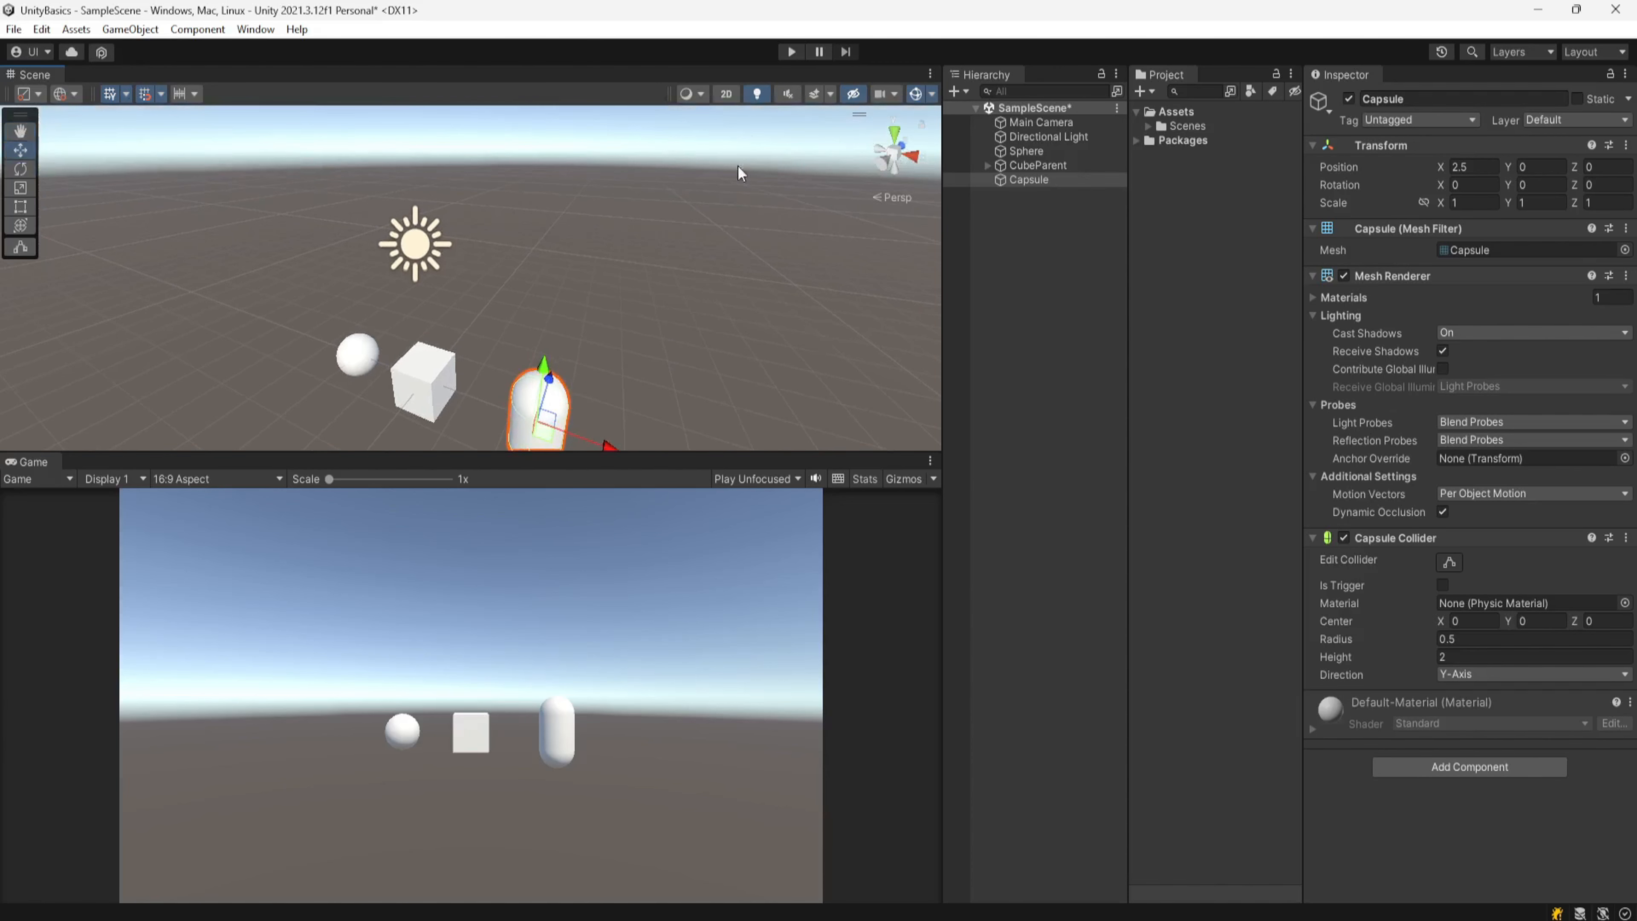
{"action": "left_click", "coordinate": [814, 95]}
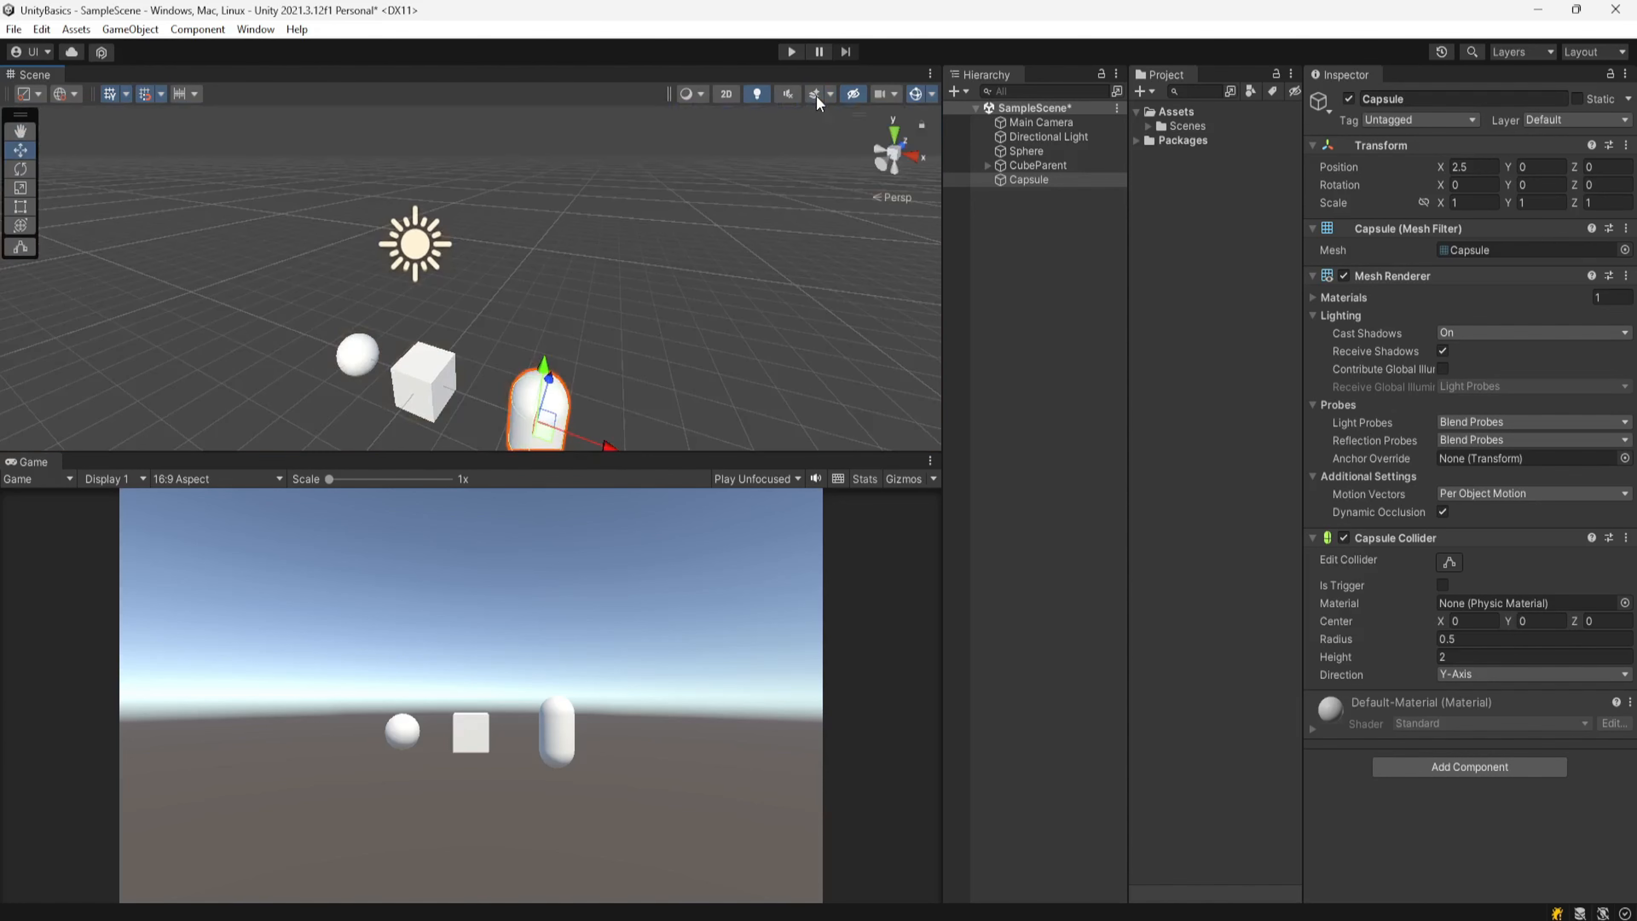
{"action": "left_click", "coordinate": [814, 95]}
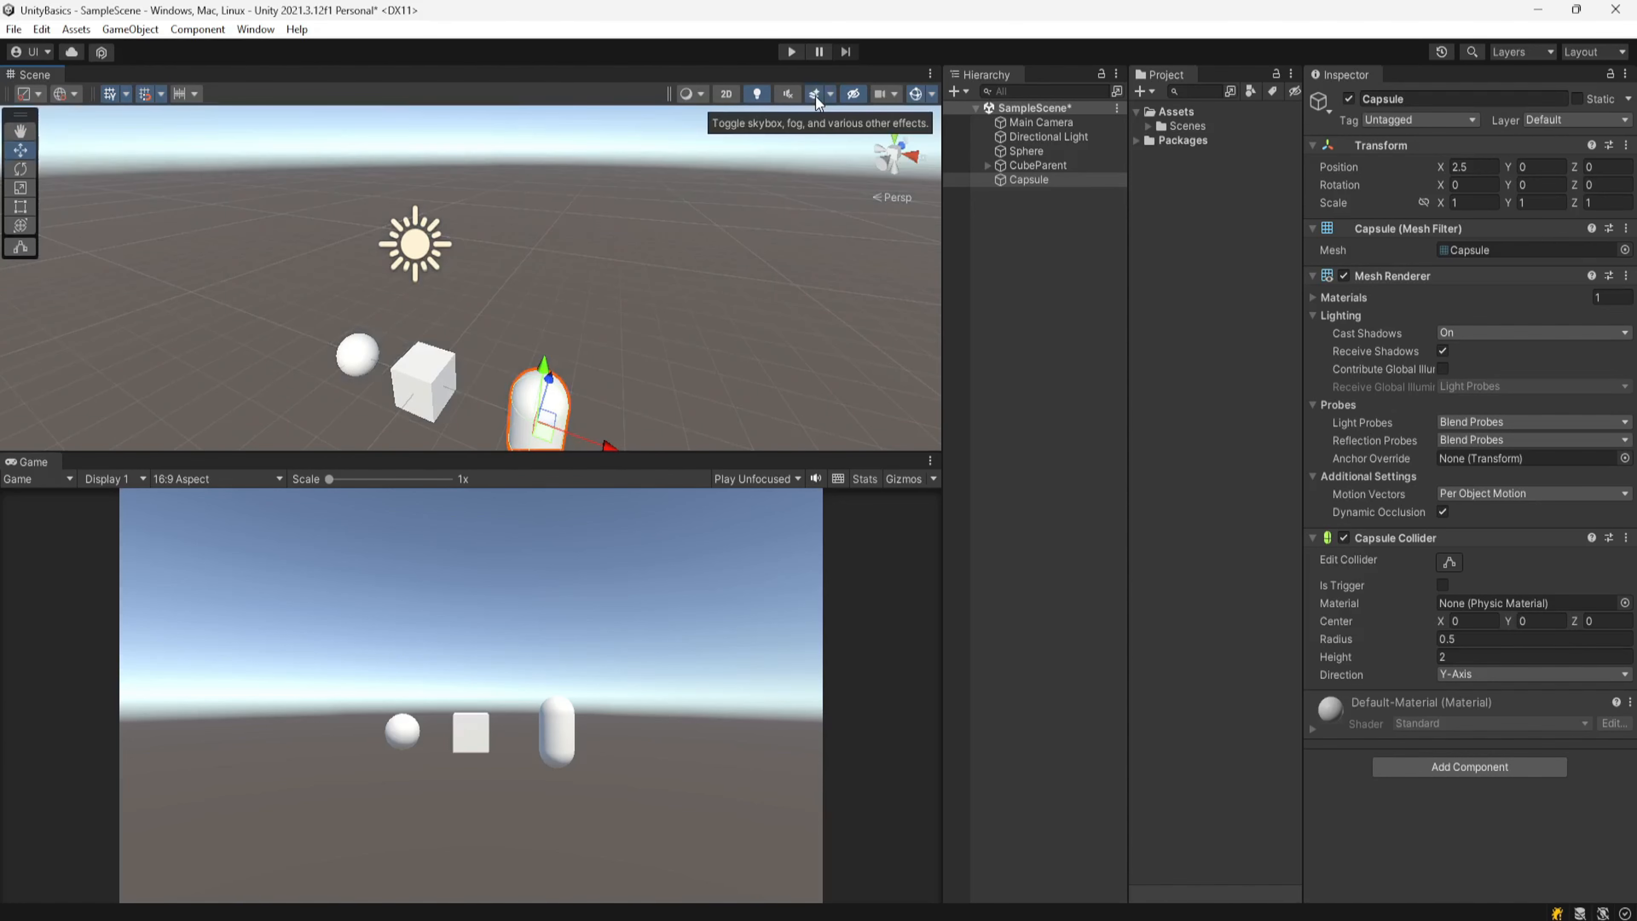
{"action": "left_click", "coordinate": [814, 95]}
{"action": "left_click", "coordinate": [814, 95]}
Step: Toggle the Fog and Flares entries in the scene effects menu, then close the menu
{"action": "left_click", "coordinate": [830, 92]}
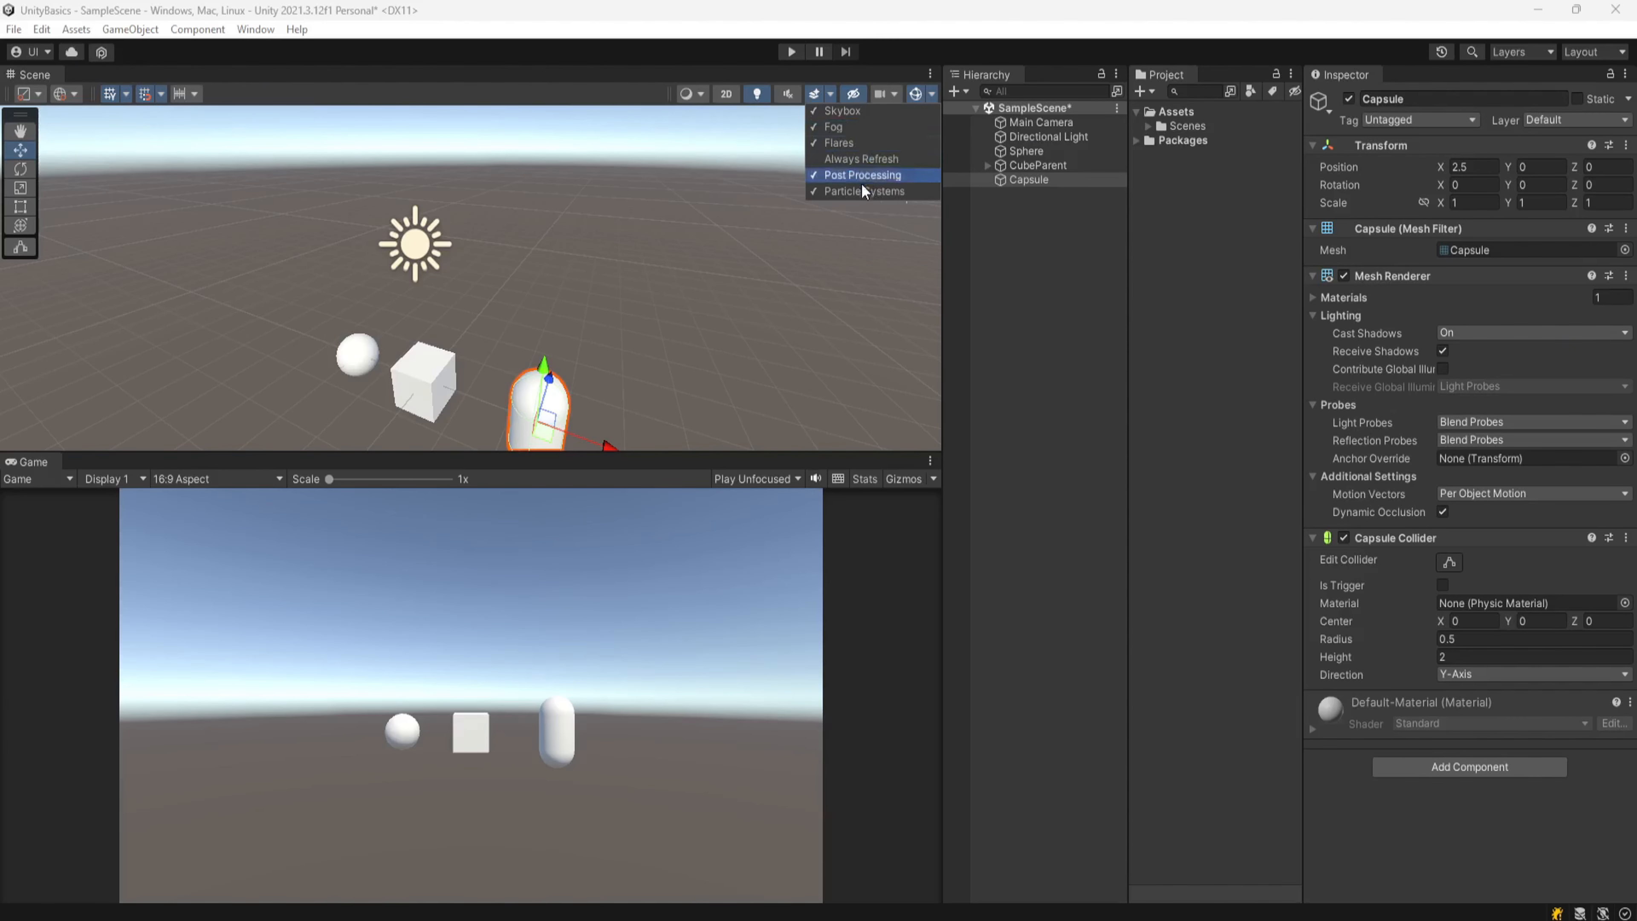
{"action": "left_click", "coordinate": [817, 125]}
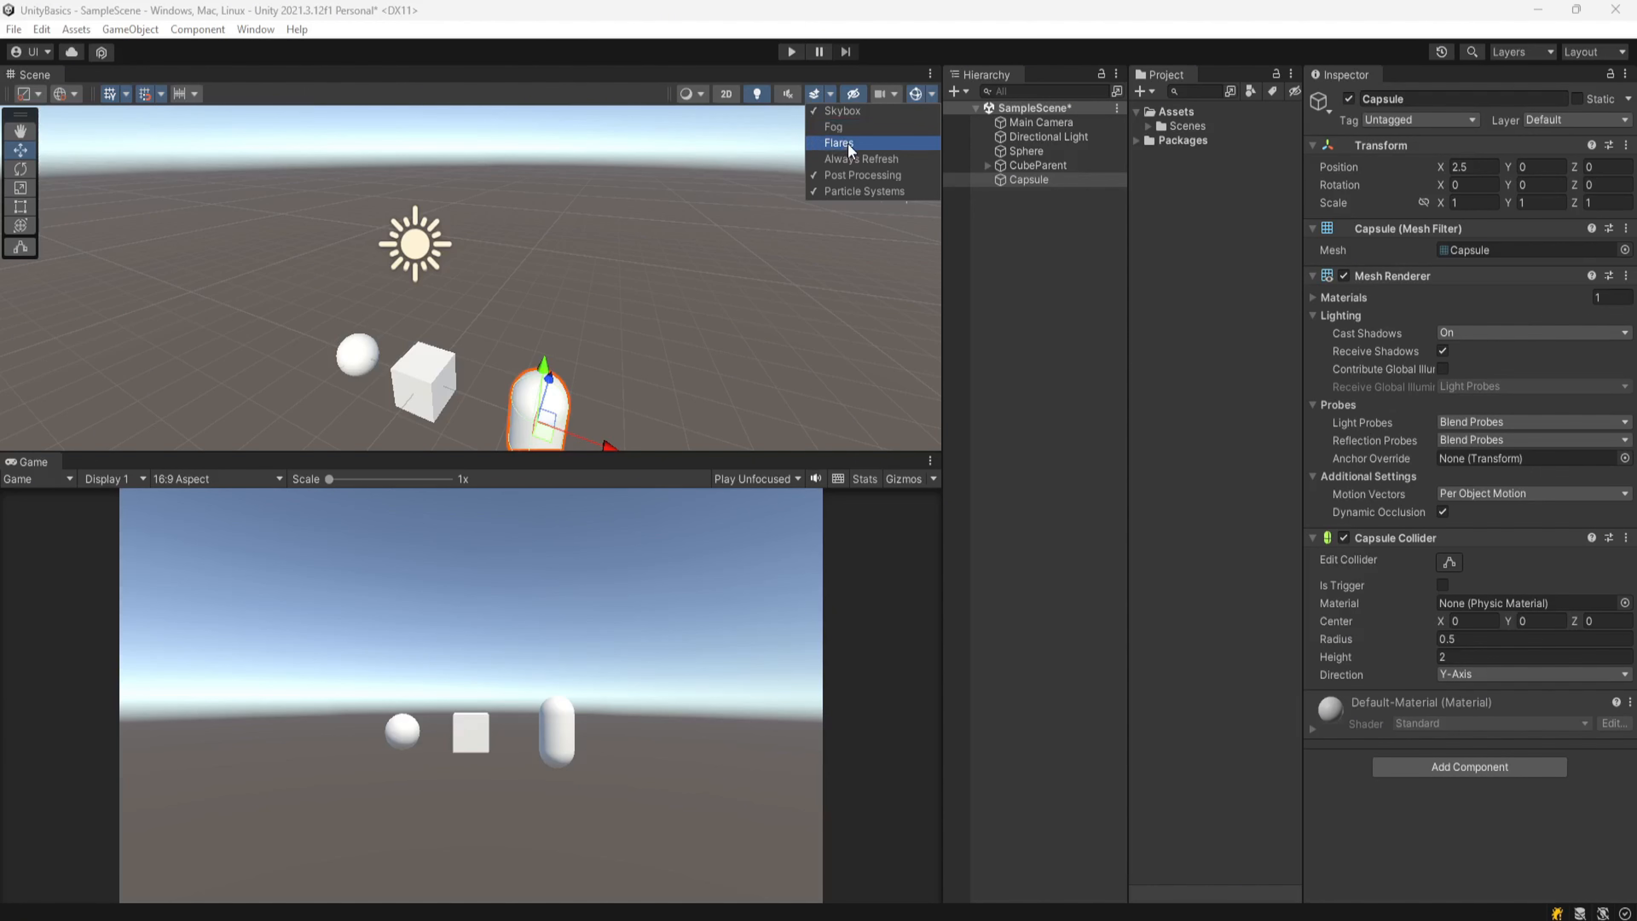
{"action": "left_click", "coordinate": [822, 126]}
{"action": "left_click", "coordinate": [817, 143]}
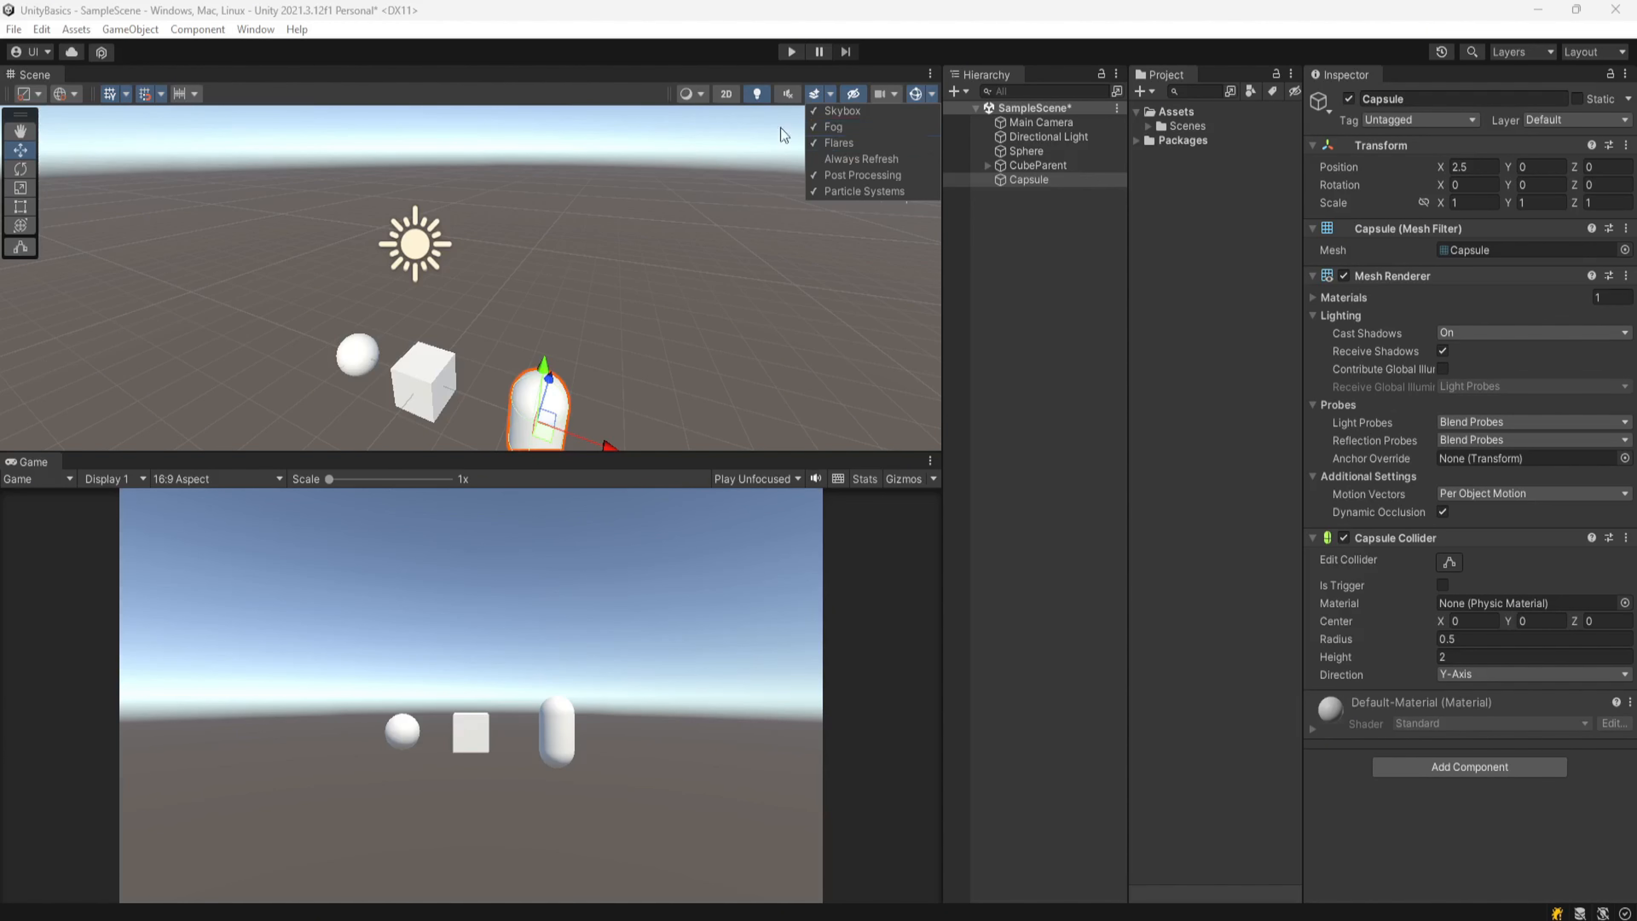
{"action": "left_click", "coordinate": [664, 66]}
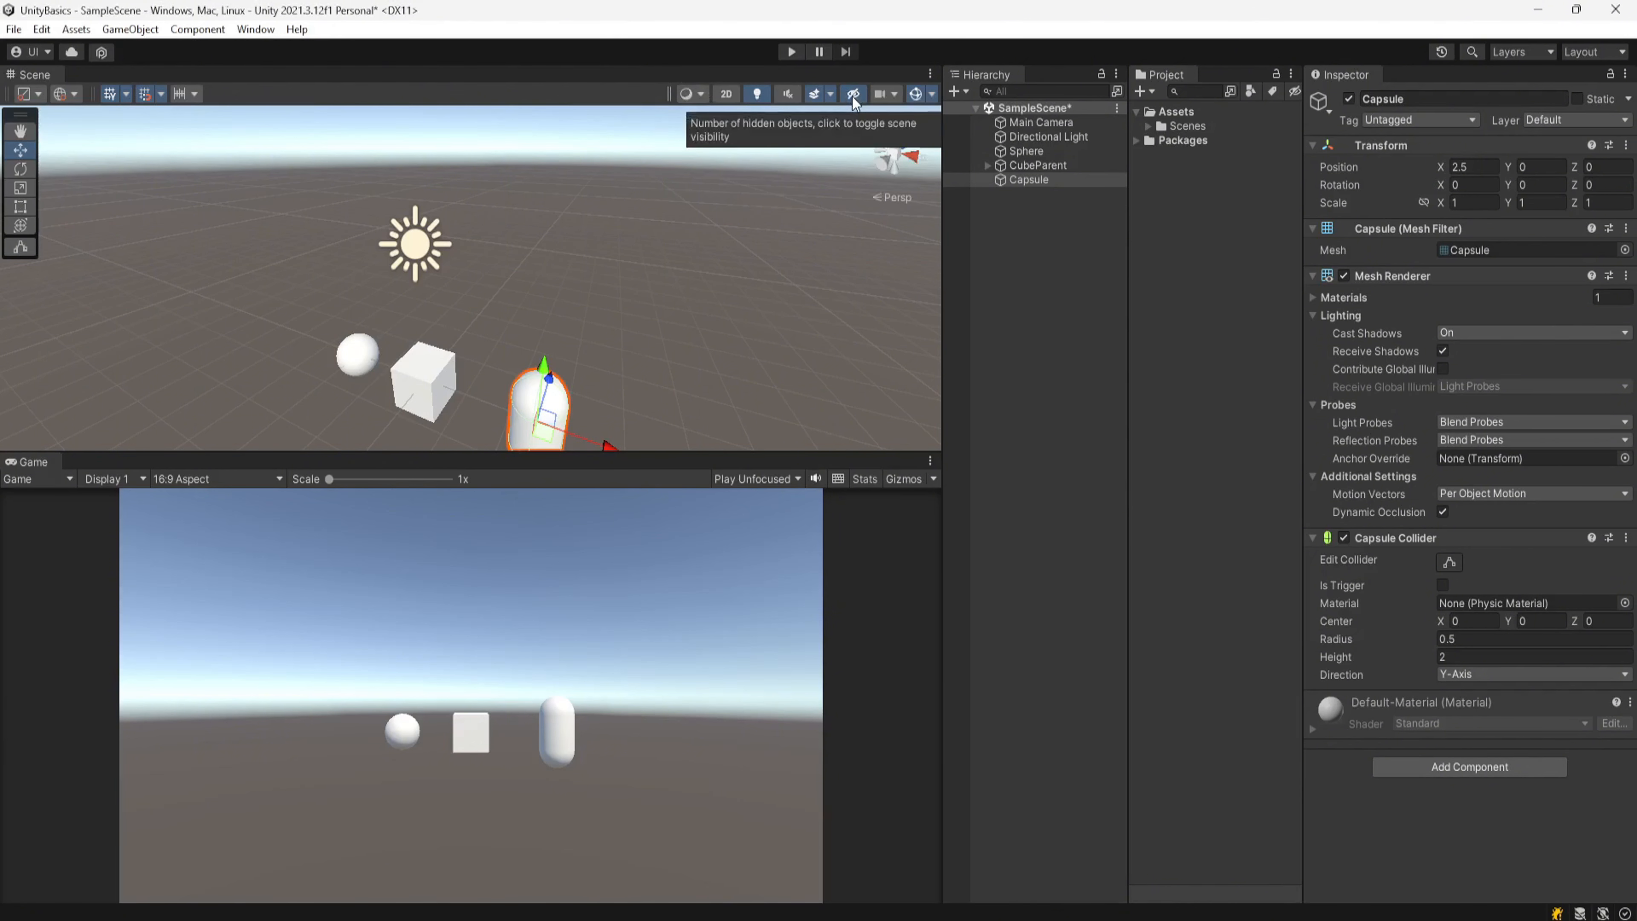
Step: Hide the Capsule in the scene view, then switch the scene visibility toggle off
{"action": "left_click", "coordinate": [951, 181]}
{"action": "middle_click_drag", "start_coordinate": [654, 391], "coordinate": [656, 308]}
{"action": "left_click_drag", "start_coordinate": [665, 309], "coordinate": [669, 371], "text": "alt"}
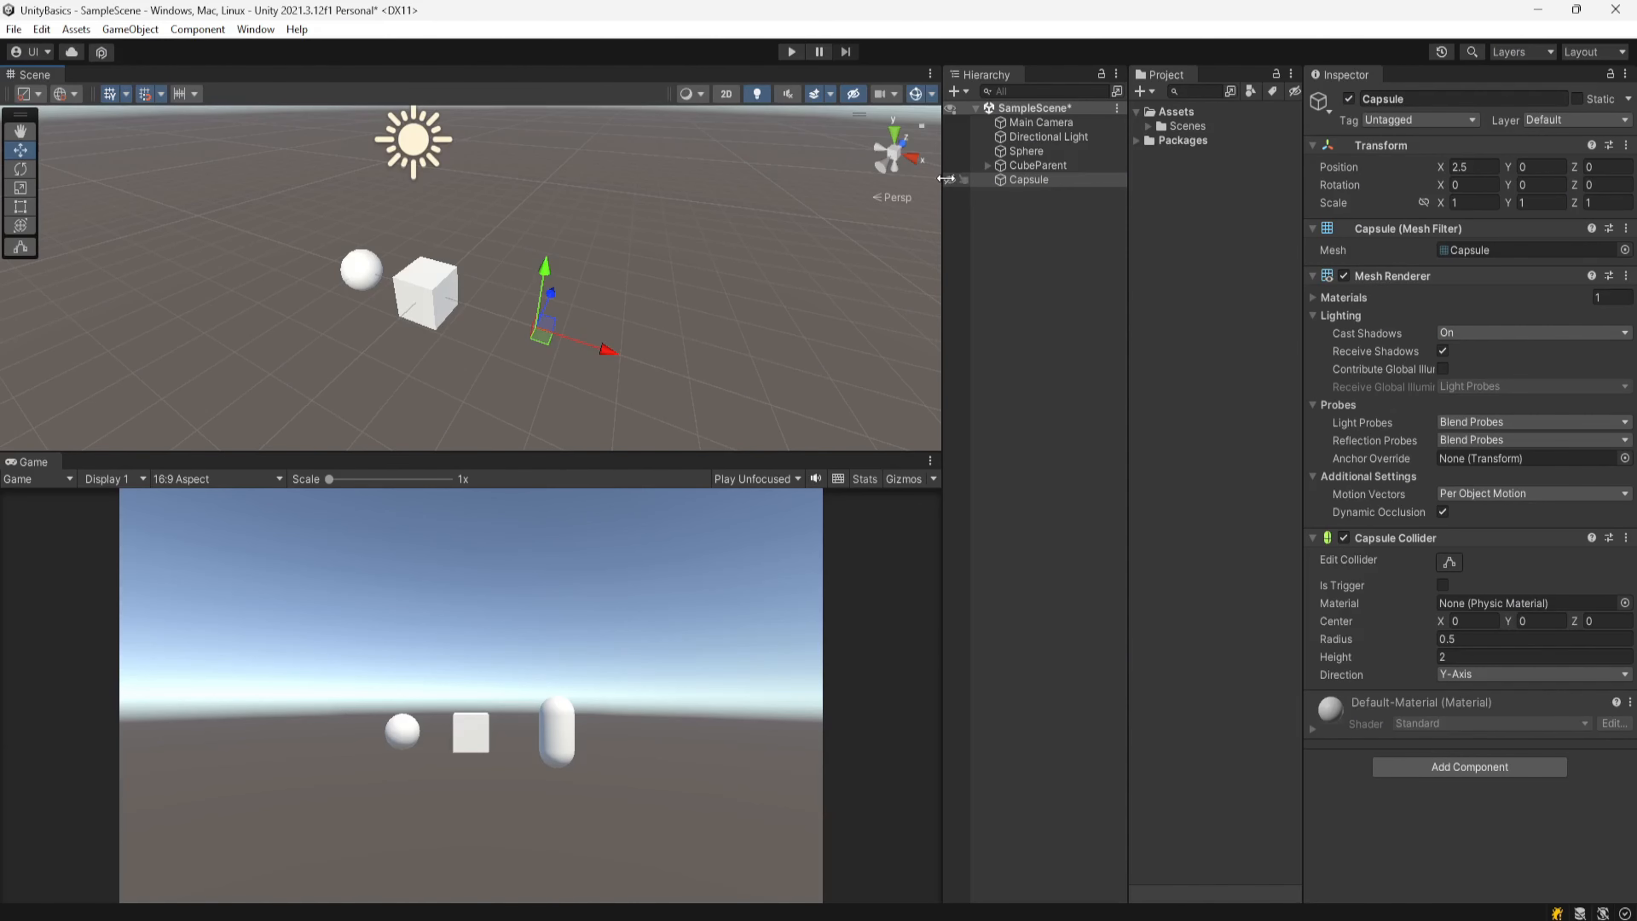
{"action": "left_click", "coordinate": [852, 94]}
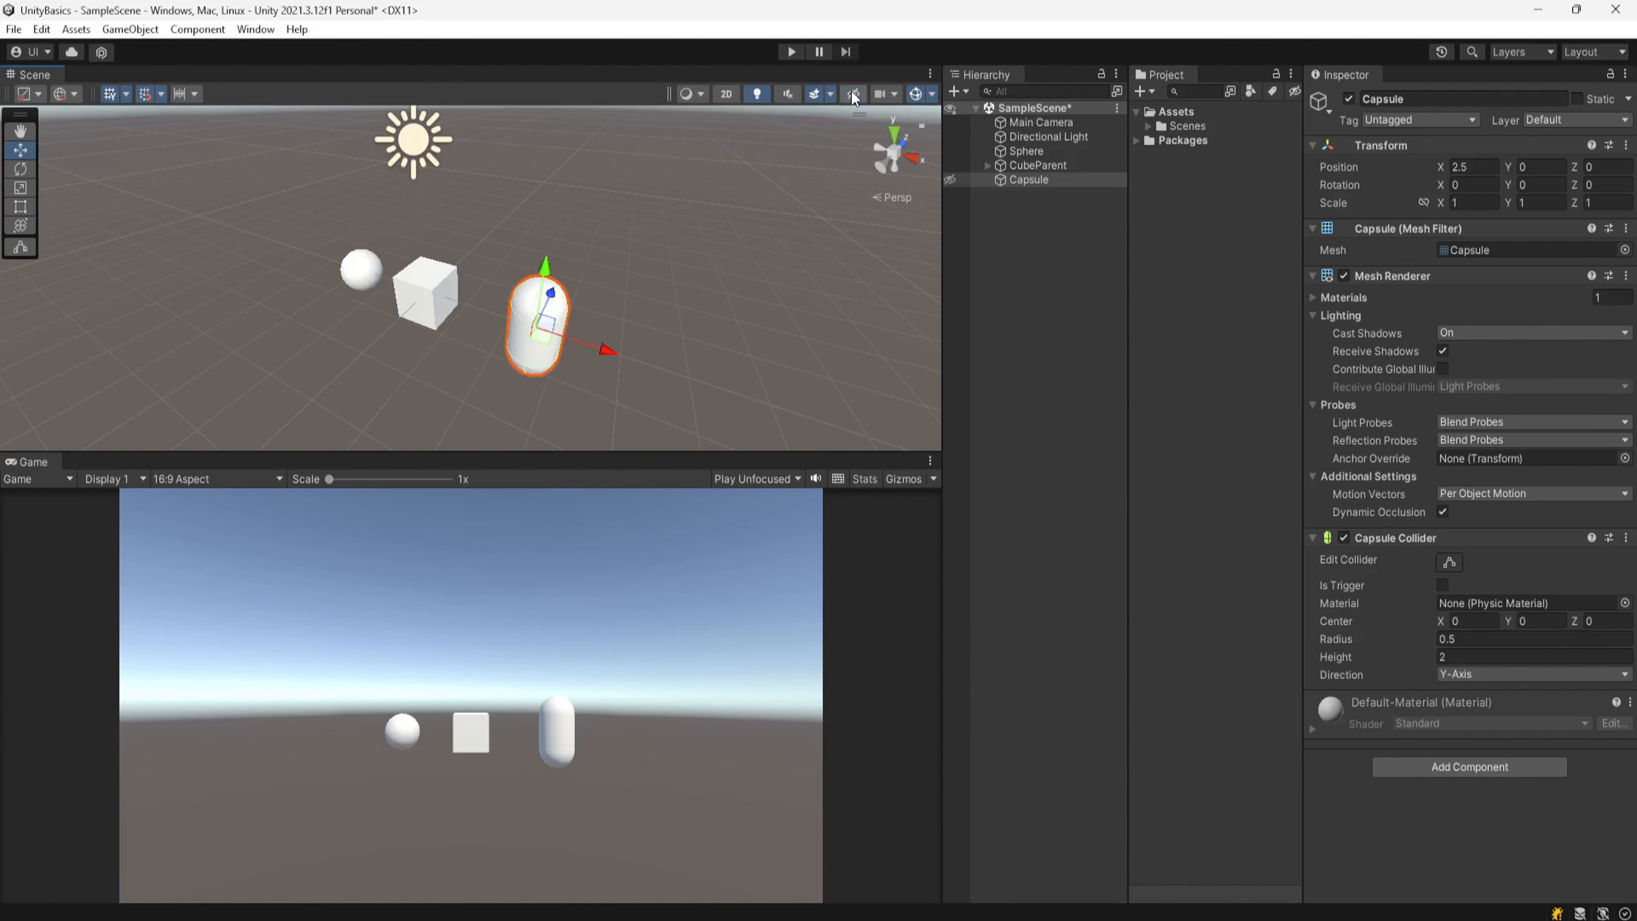
Step: Hide the Sphere, toggle scene visibility on and off, then make the hidden objects visible again
{"action": "left_click", "coordinate": [949, 150]}
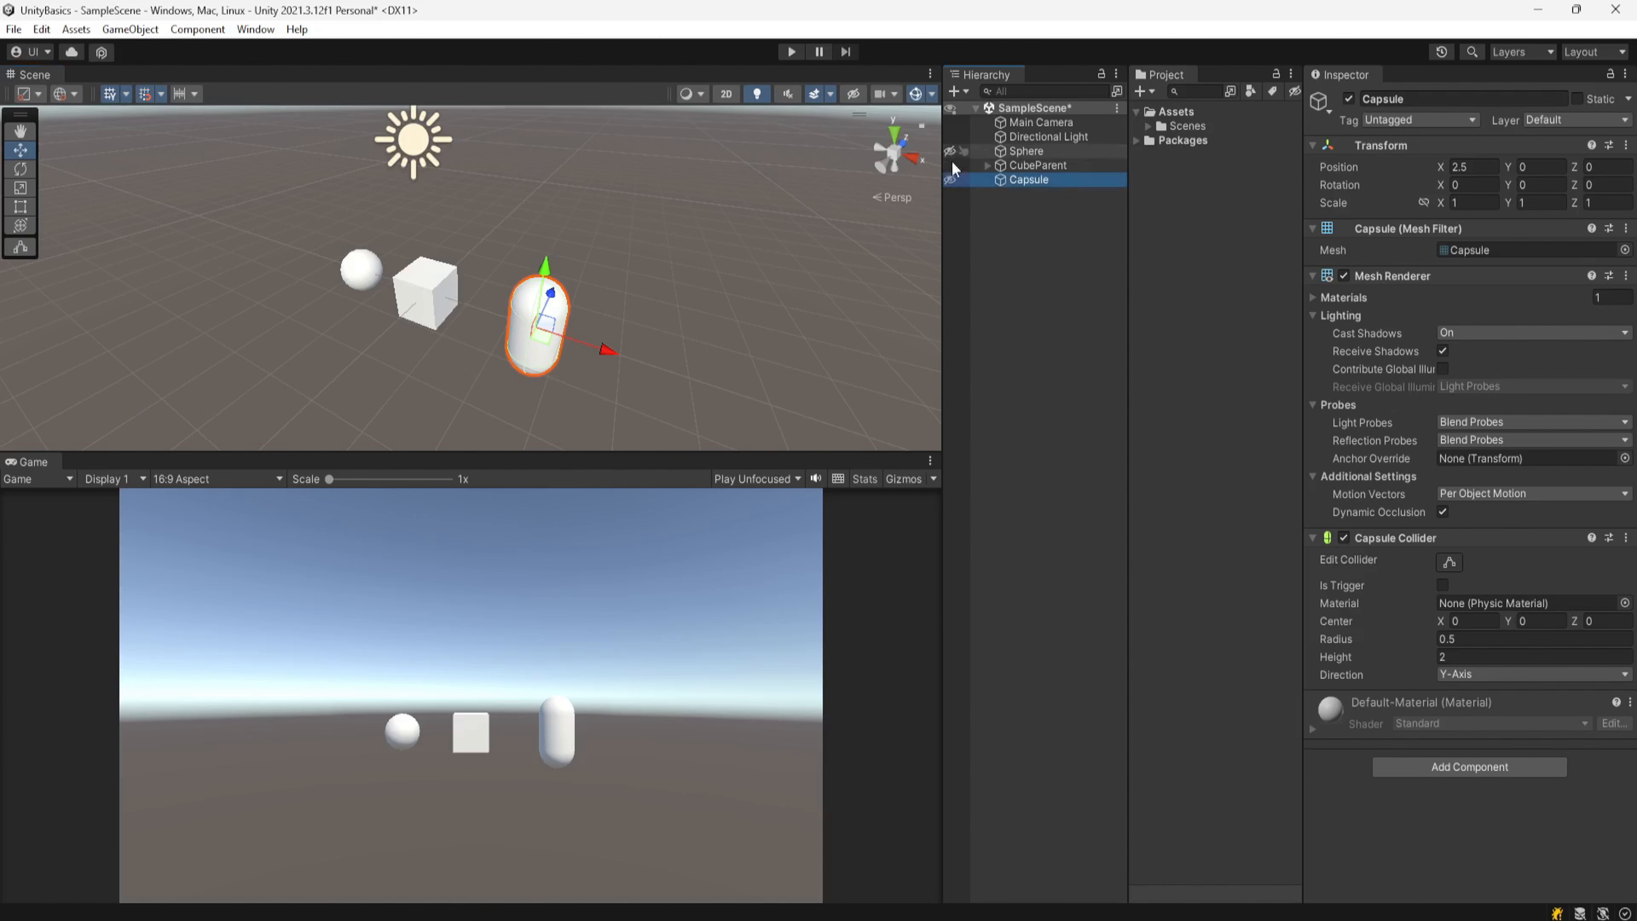
{"action": "left_click", "coordinate": [849, 98]}
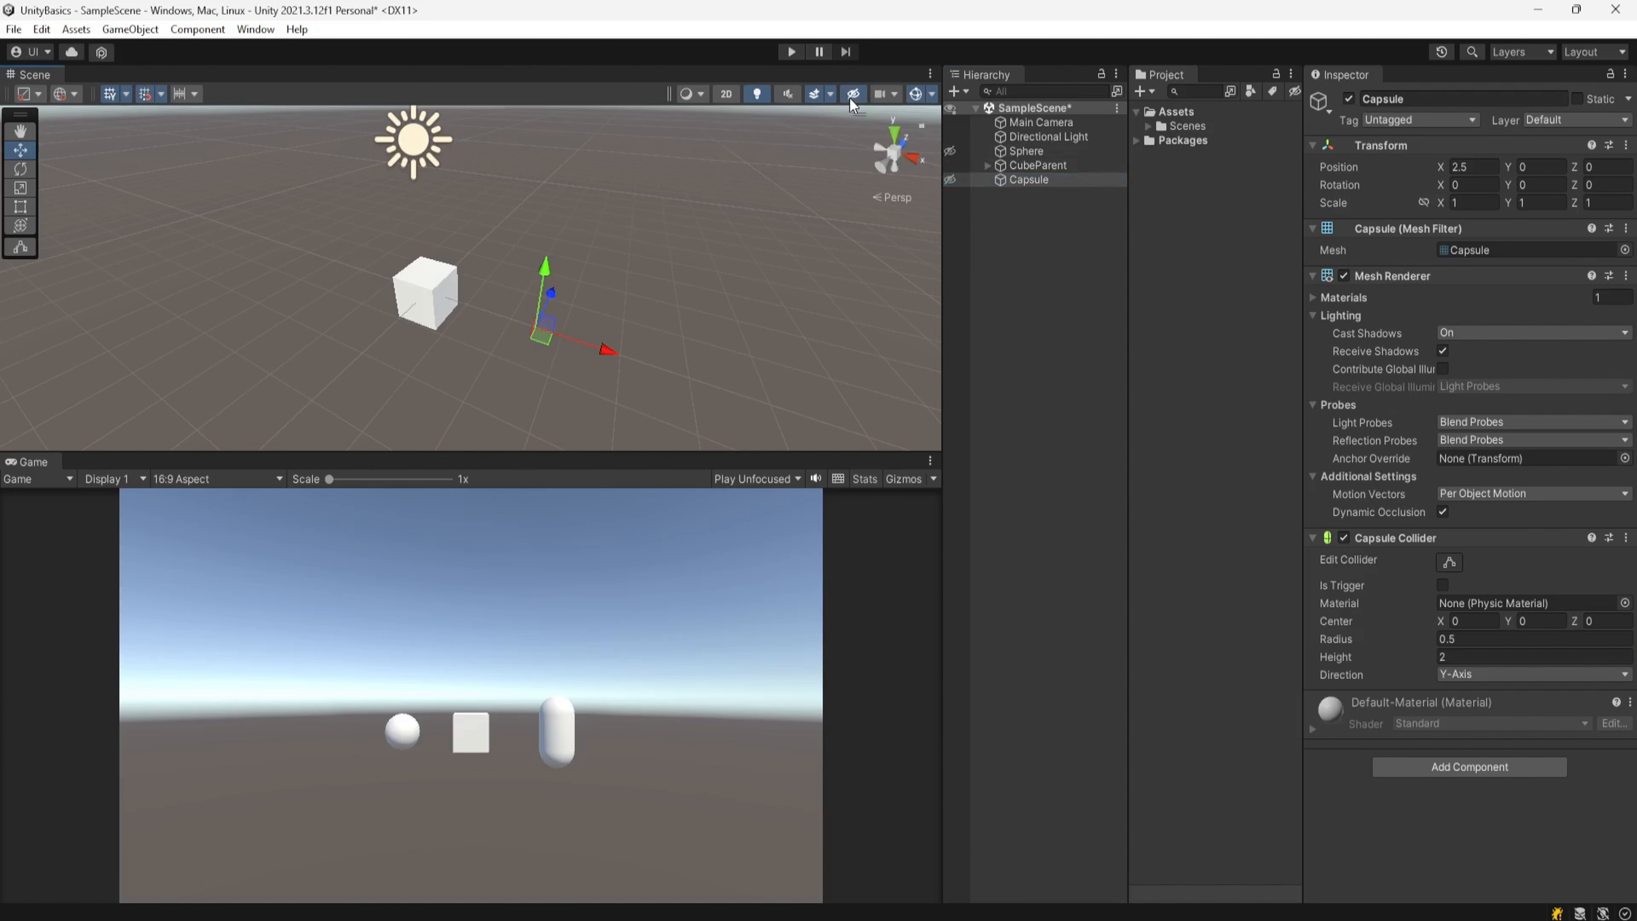
{"action": "left_click", "coordinate": [850, 98]}
{"action": "left_click", "coordinate": [954, 179]}
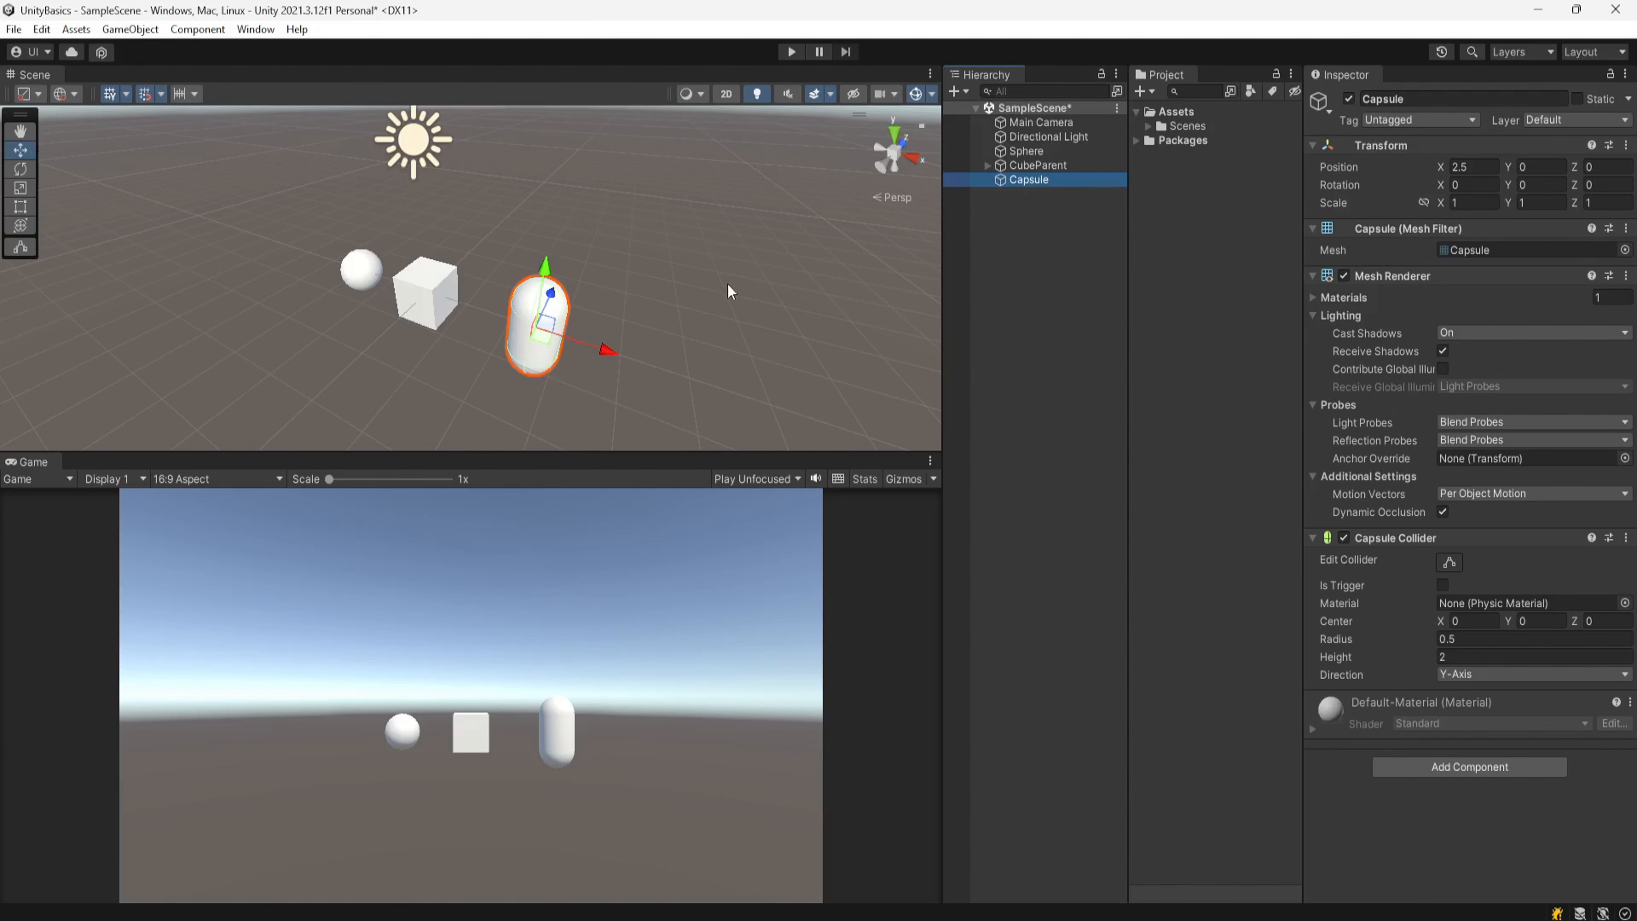
Step: Drag the scene camera's Field of View down, then set it back to 60
{"action": "right_click_drag", "start_coordinate": [727, 284], "coordinate": [721, 258]}
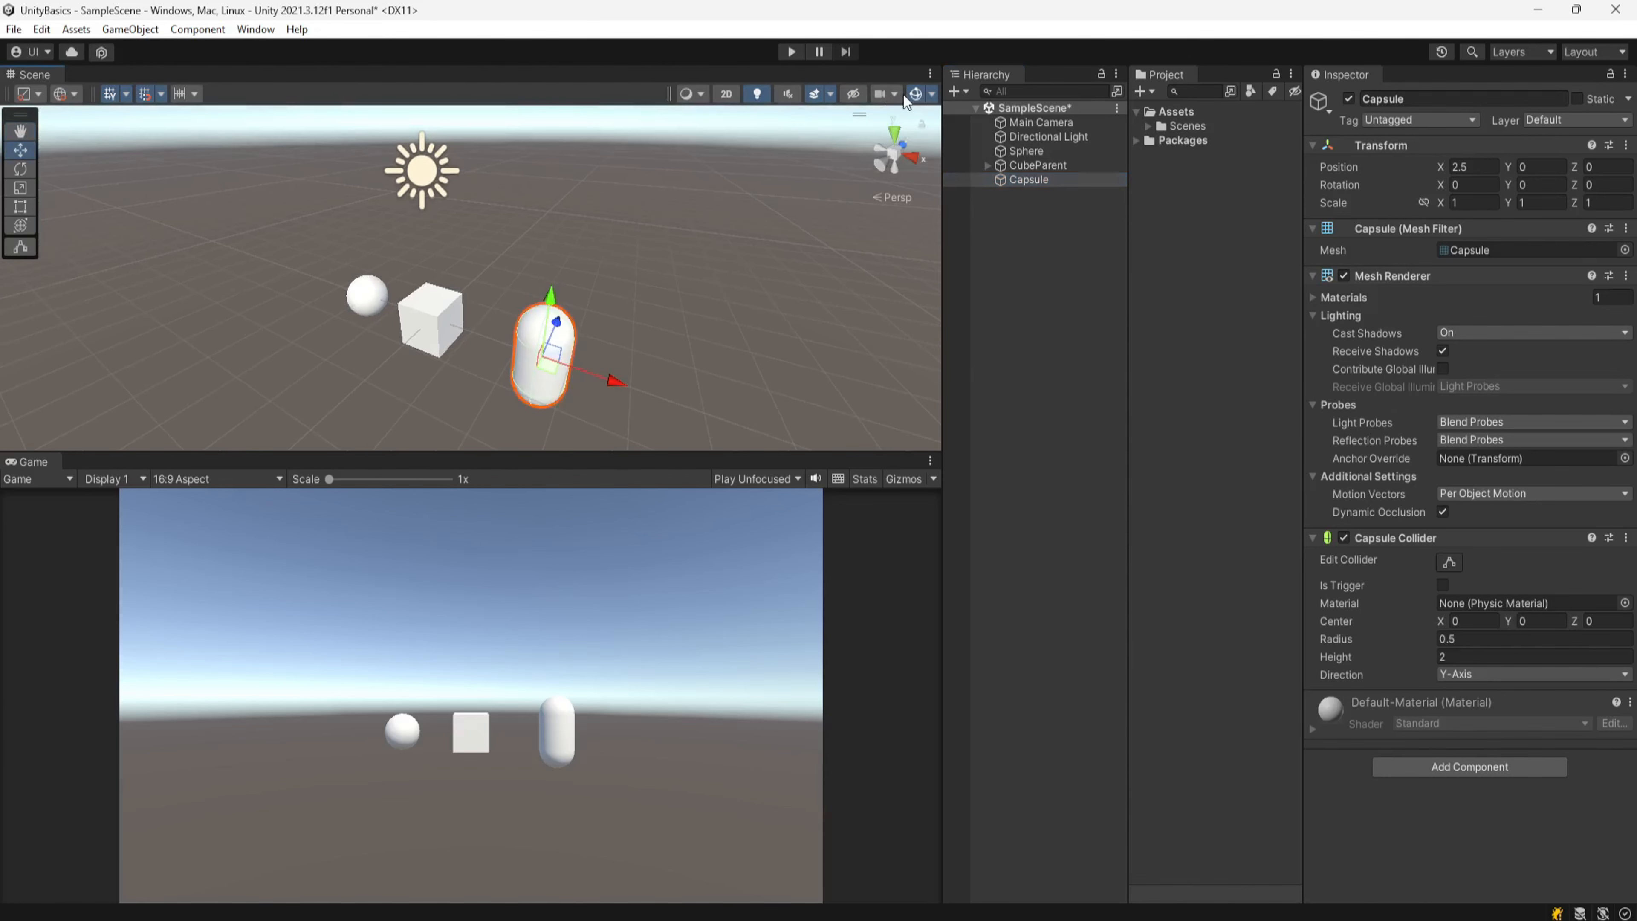
{"action": "left_click", "coordinate": [891, 93]}
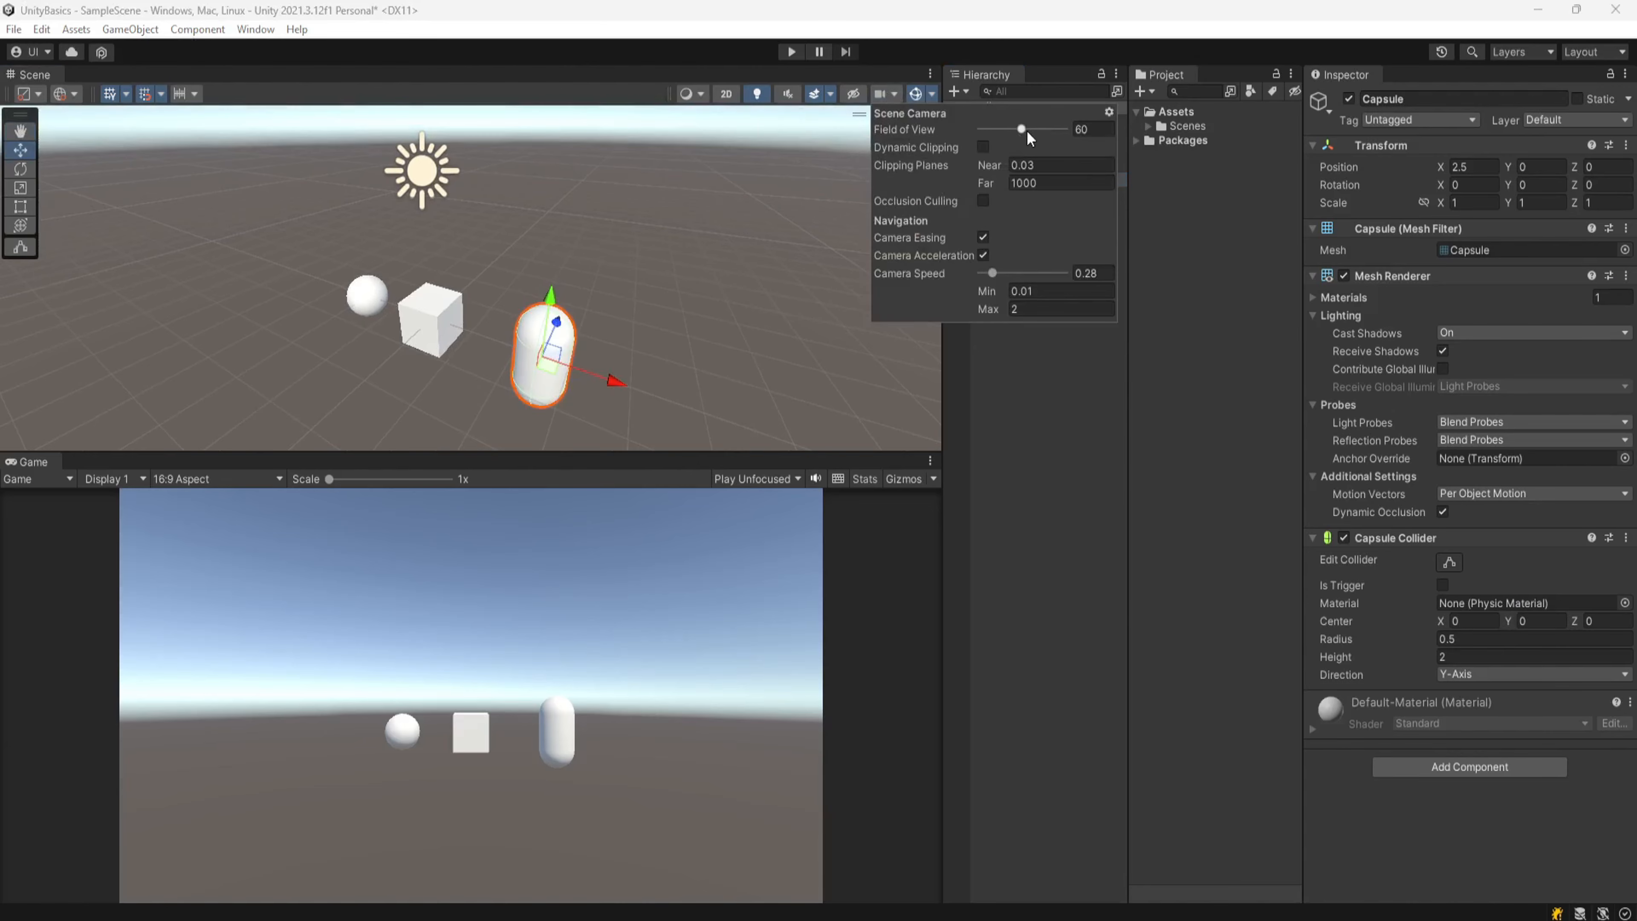
{"action": "left_click_drag", "start_coordinate": [1022, 128], "coordinate": [981, 135]}
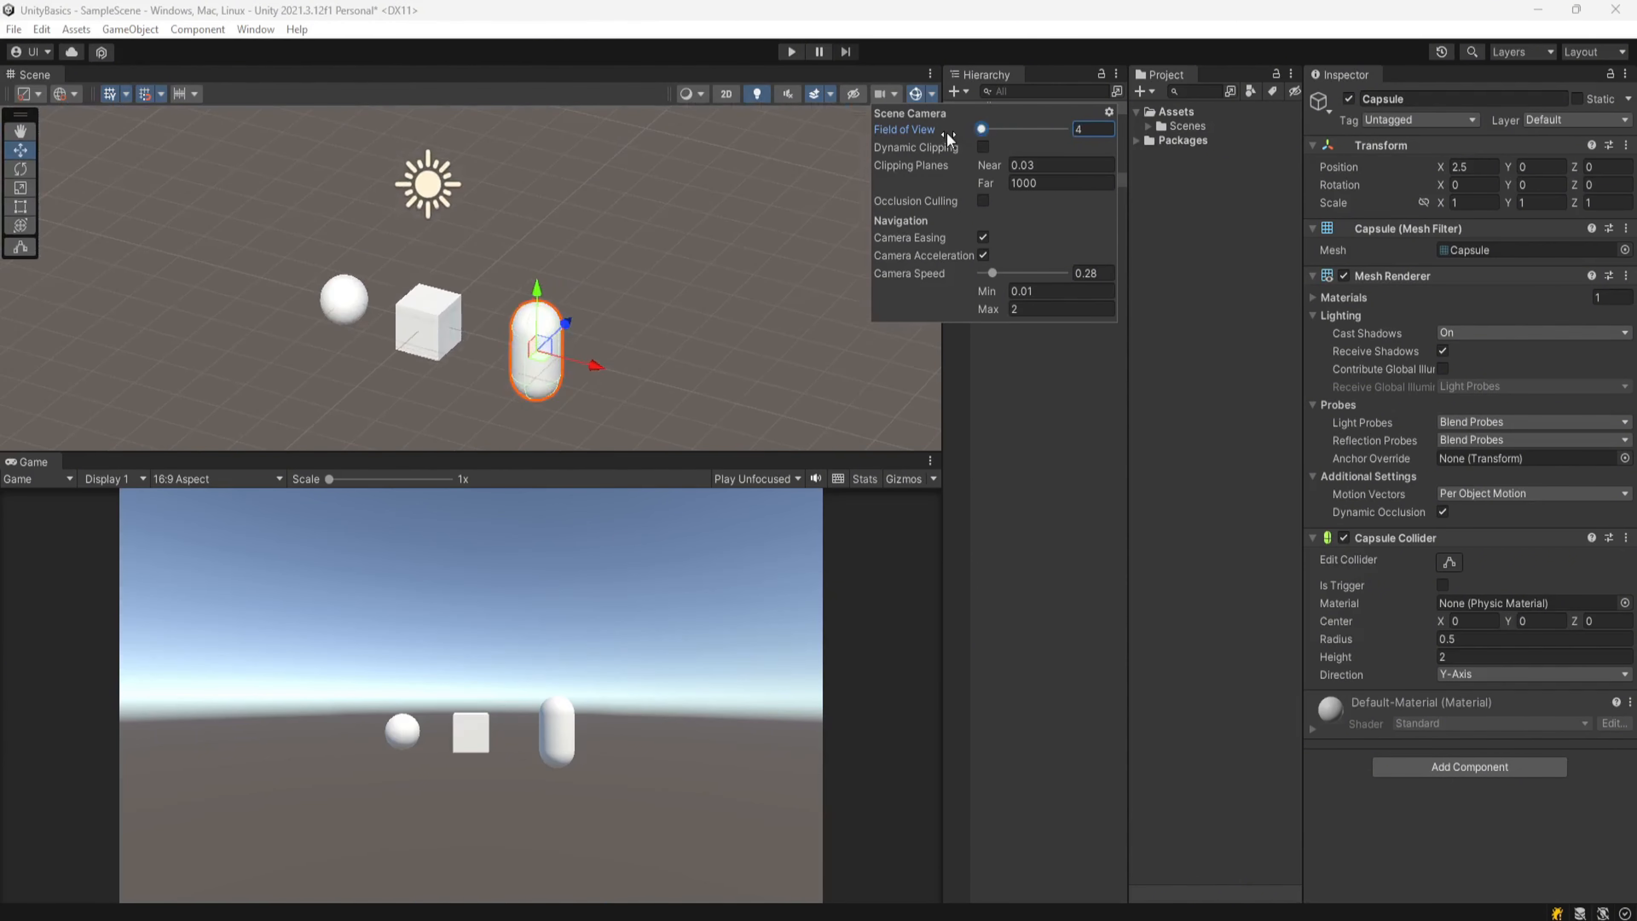
{"action": "left_click_drag", "start_coordinate": [945, 132], "coordinate": [1031, 137]}
{"action": "left_click", "coordinate": [1083, 133]}
{"action": "type", "text": "60"}
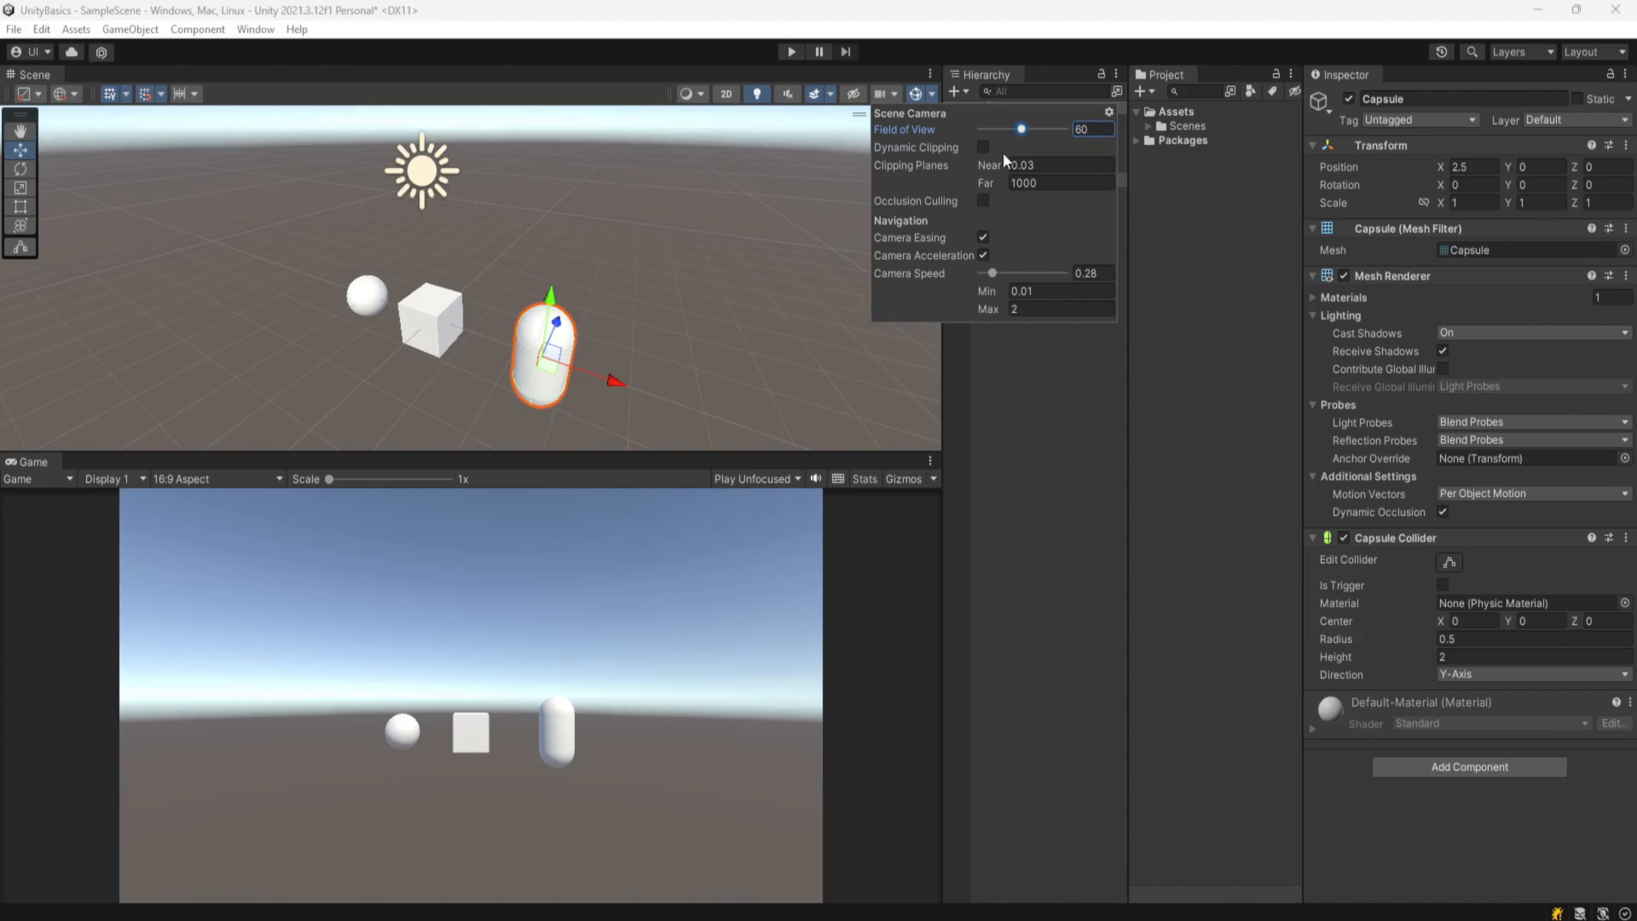
Step: Toggle Dynamic Clipping on and off and set the far clipping plane to 100
{"action": "left_click", "coordinate": [984, 148]}
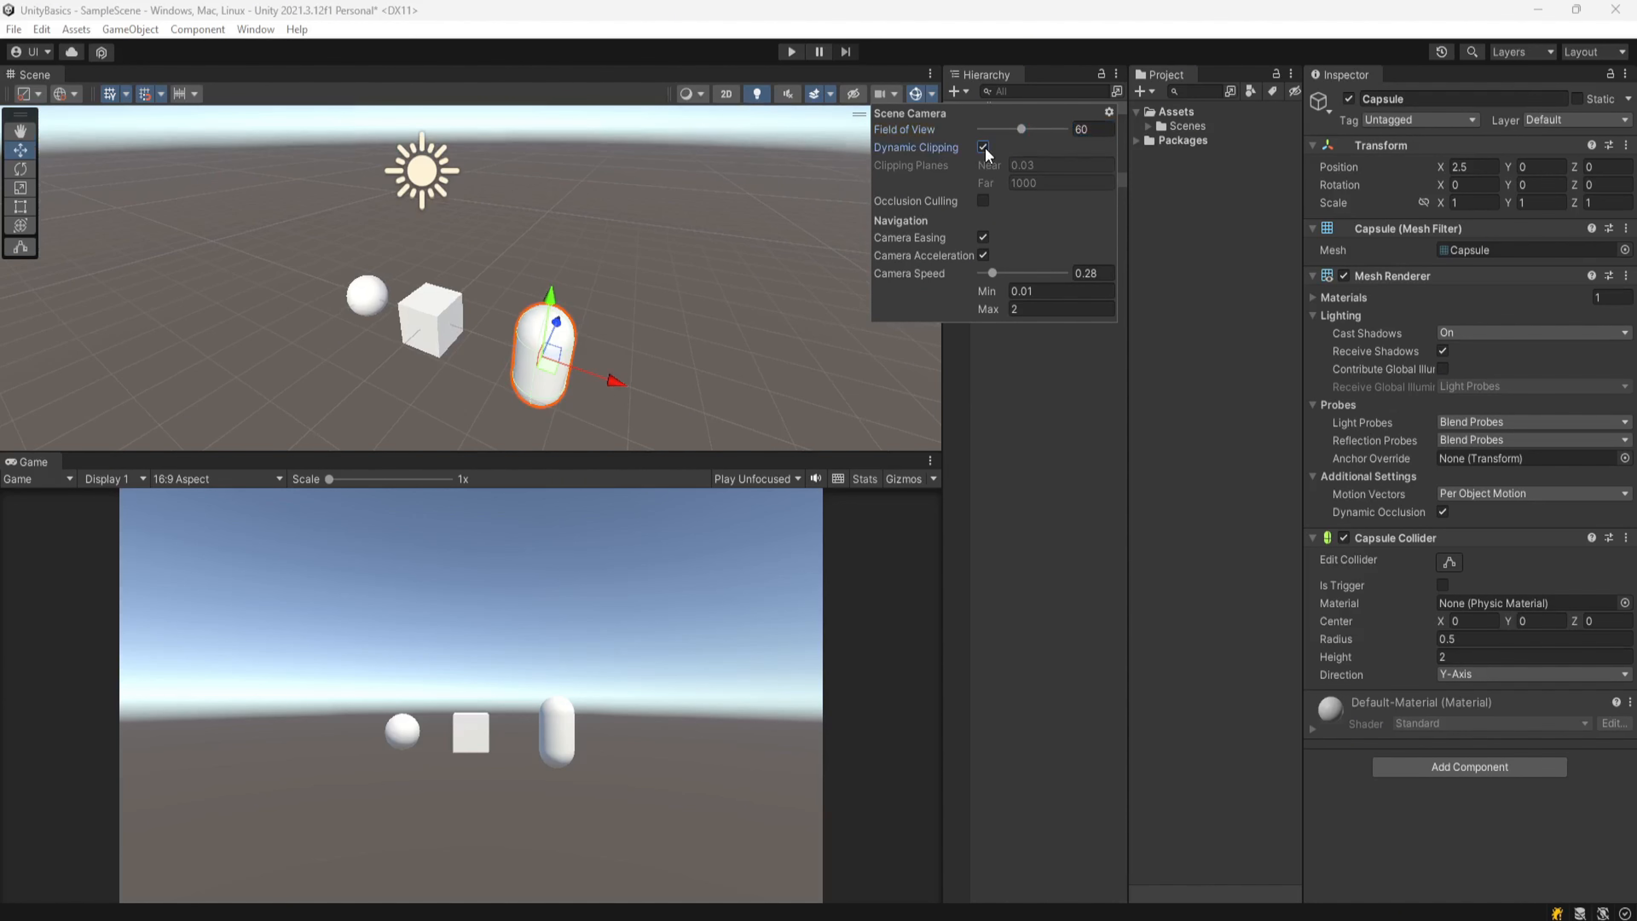
{"action": "left_click", "coordinate": [984, 149]}
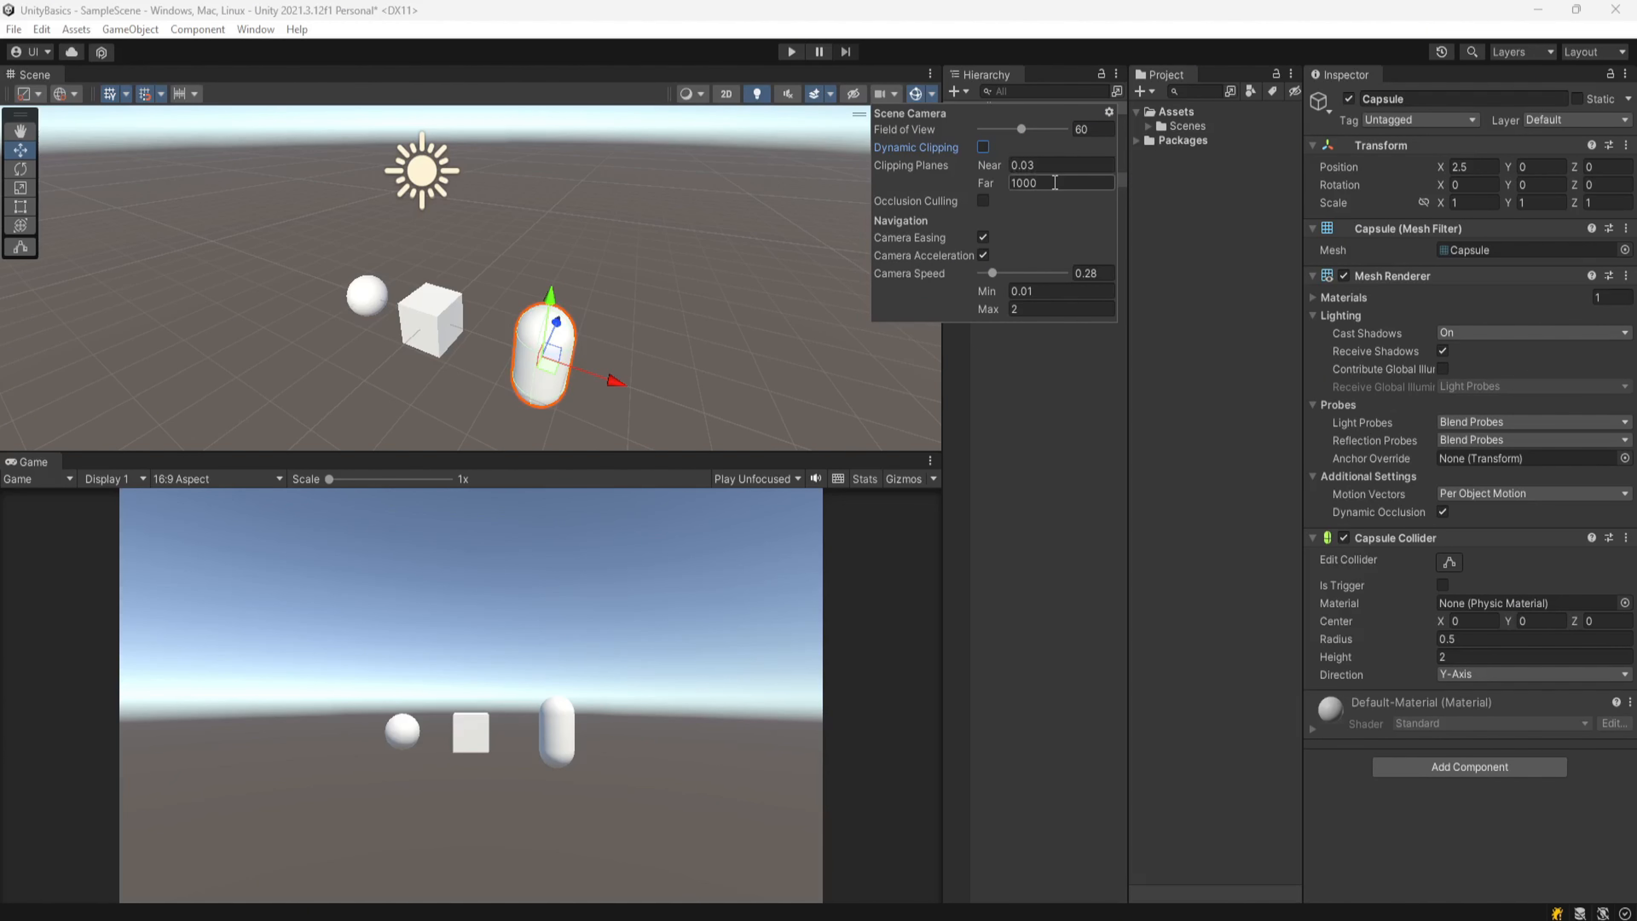
{"action": "left_click_drag", "start_coordinate": [1055, 183], "coordinate": [1031, 184]}
{"action": "key", "text": "BackSpace"}
{"action": "left_click", "coordinate": [601, 90]}
Step: Zoom out in the scene view to examine how the far clipping plane cuts off objects
{"action": "scroll", "coordinate": [622, 254], "scroll_direction": "down", "scroll_amount": 6}
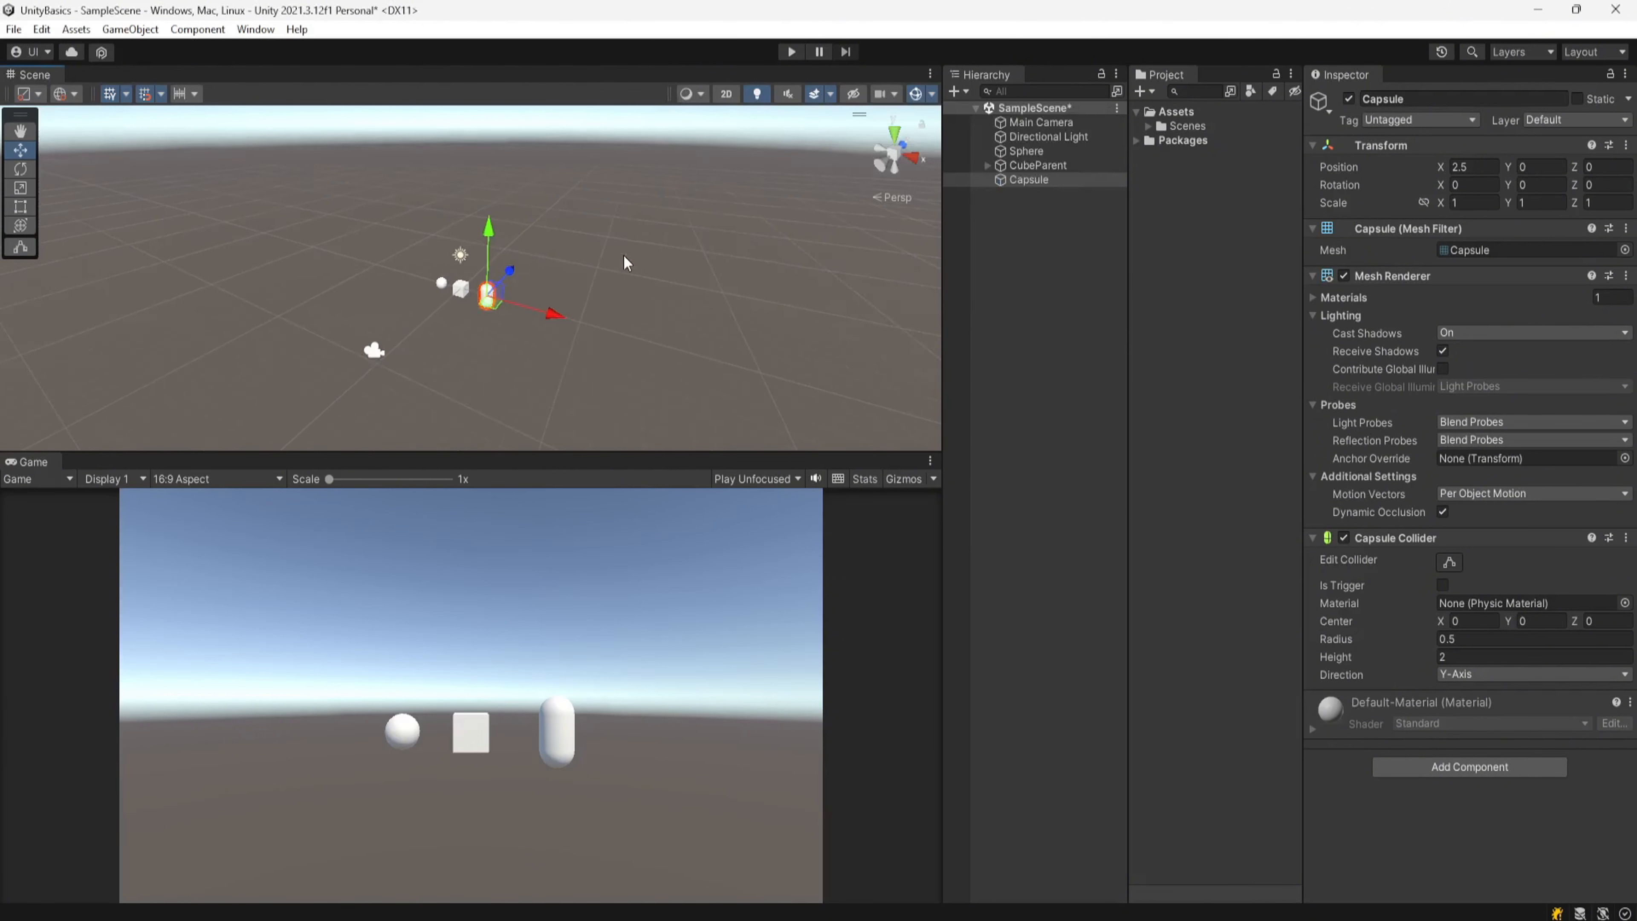
{"action": "scroll", "coordinate": [624, 257], "scroll_direction": "down", "scroll_amount": 4}
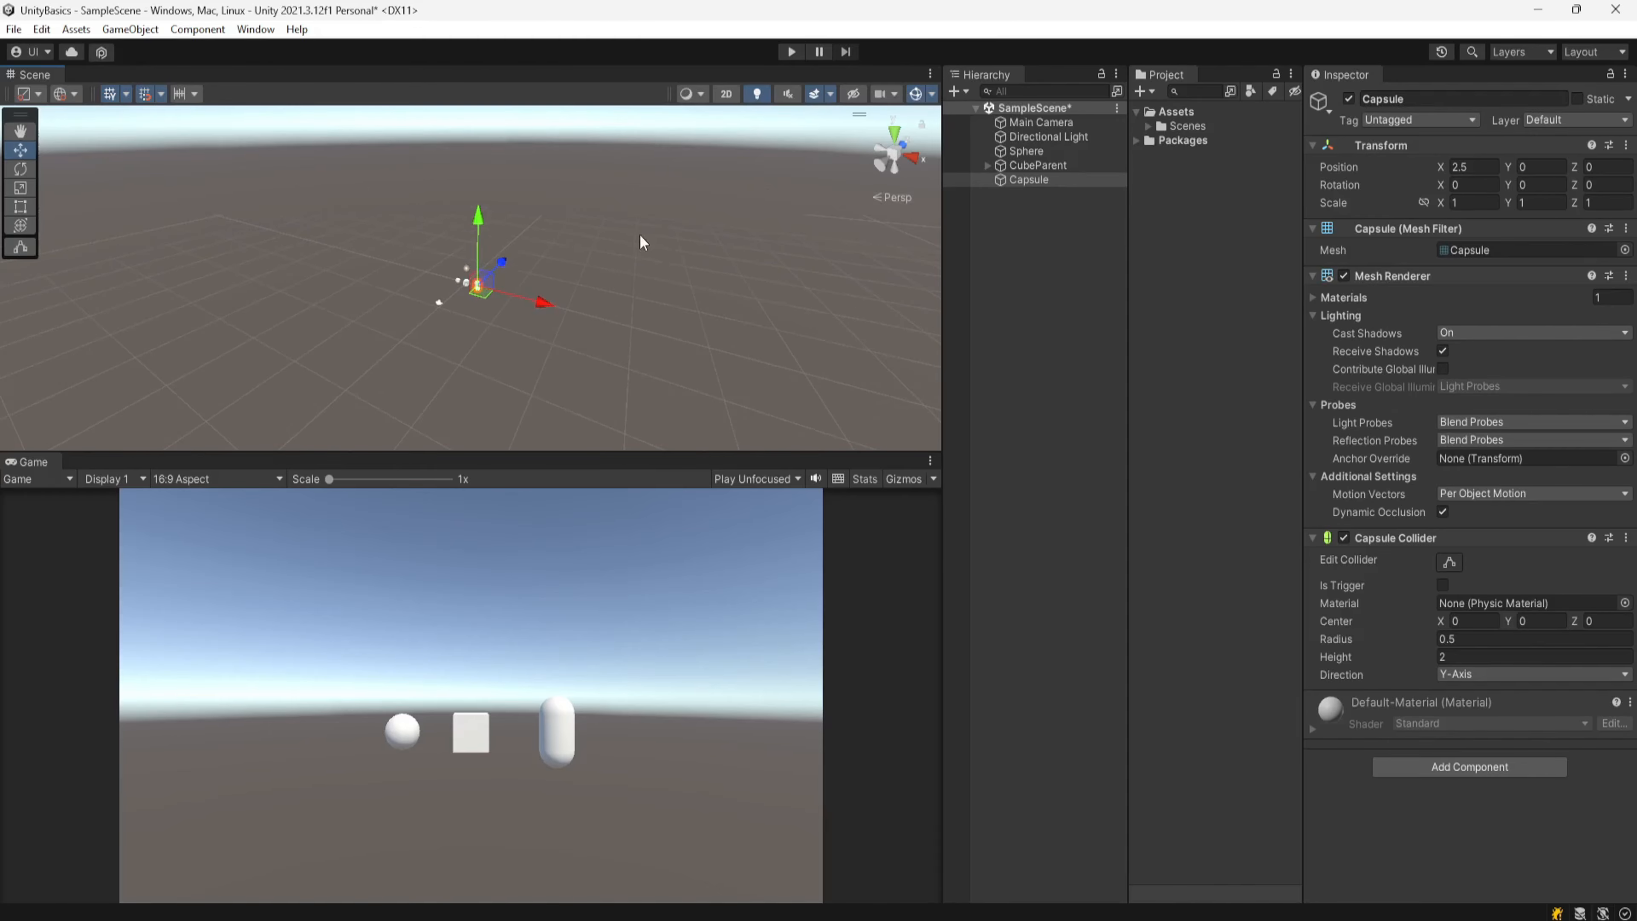
{"action": "right_click_drag", "start_coordinate": [628, 243], "coordinate": [628, 274]}
{"action": "scroll", "coordinate": [628, 275], "scroll_direction": "down", "scroll_amount": 5}
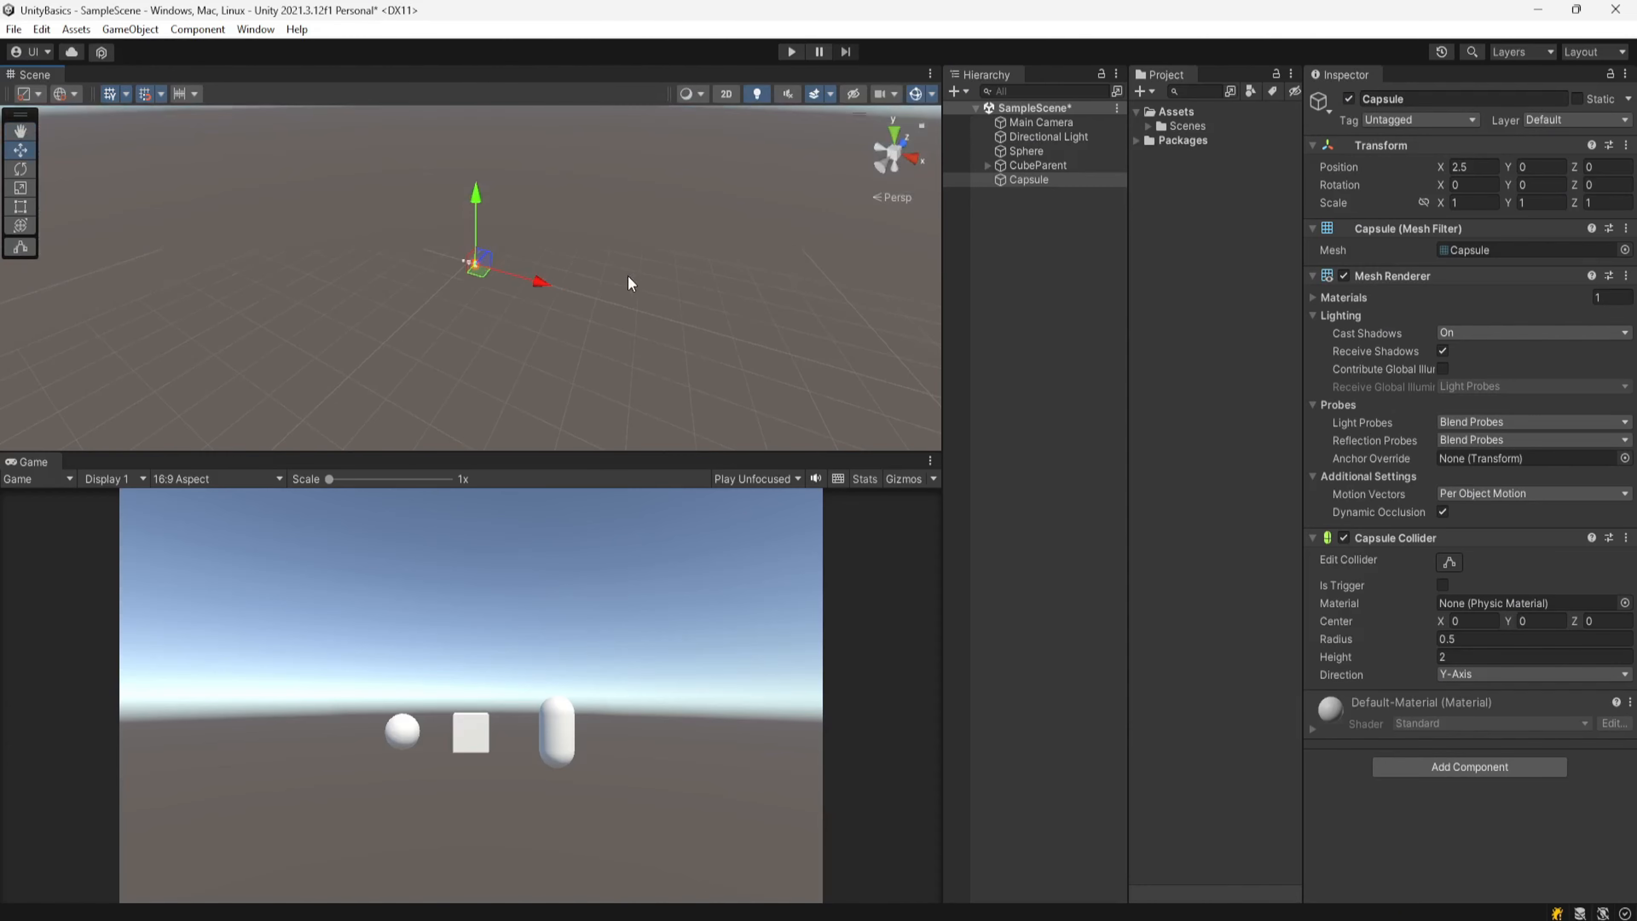
{"action": "scroll", "coordinate": [575, 295], "scroll_direction": "down", "scroll_amount": 4}
{"action": "left_click", "coordinate": [585, 362]}
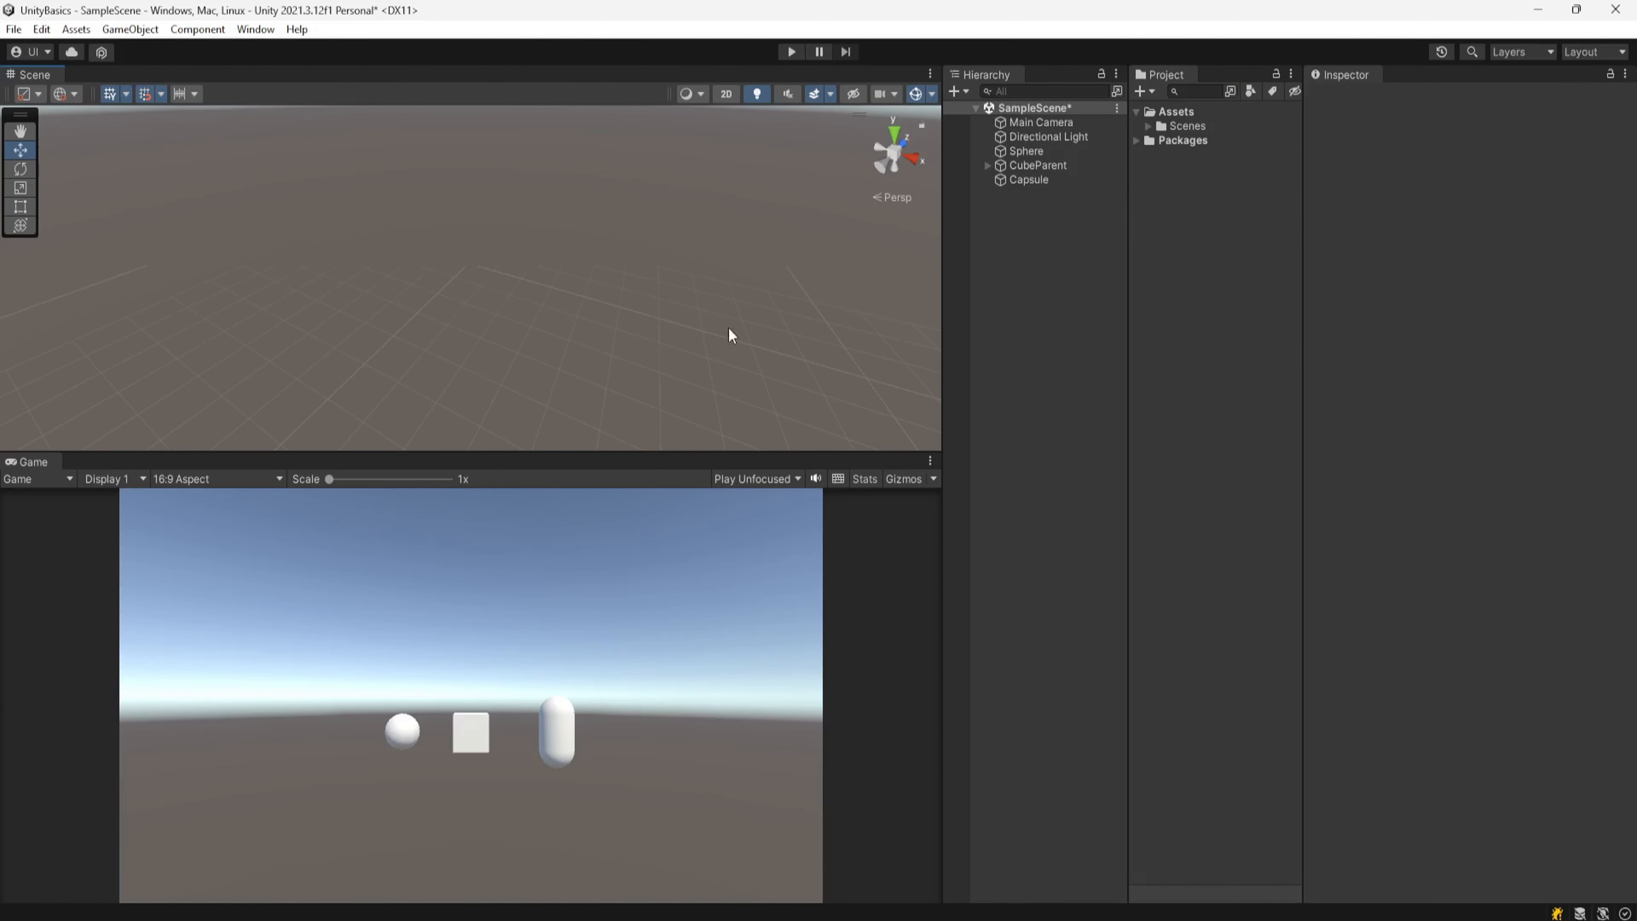
Step: Set the scene camera's far clipping plane back to 1000
{"action": "left_click", "coordinate": [893, 93]}
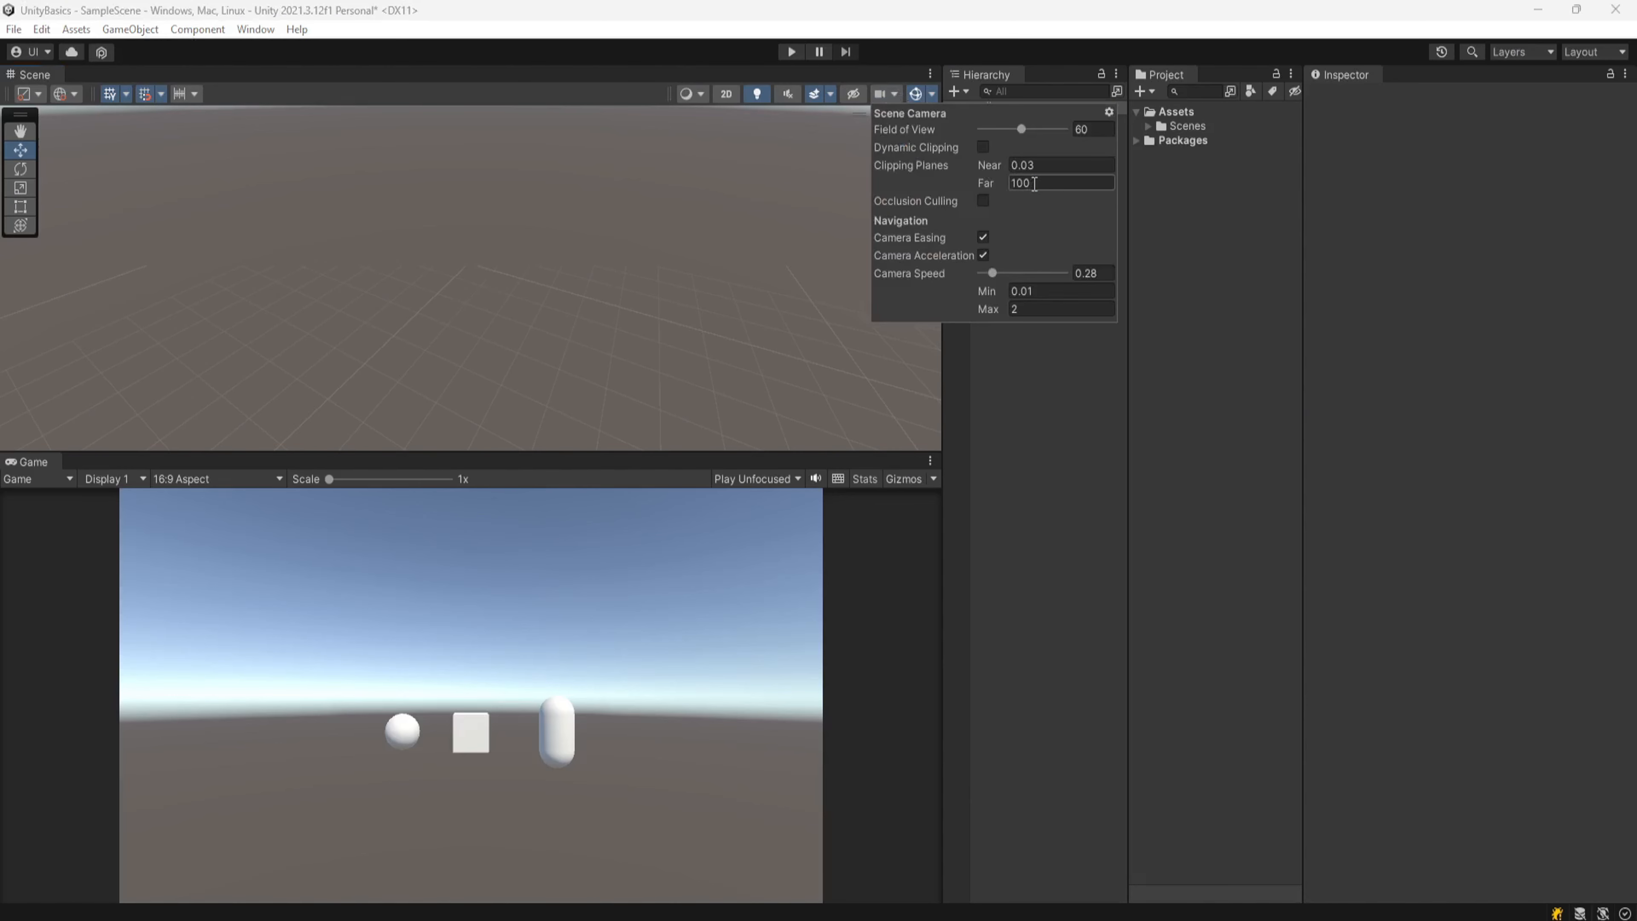
{"action": "double_click", "coordinate": [1048, 184]}
{"action": "type", "text": "1000"}
{"action": "left_click", "coordinate": [480, 293]}
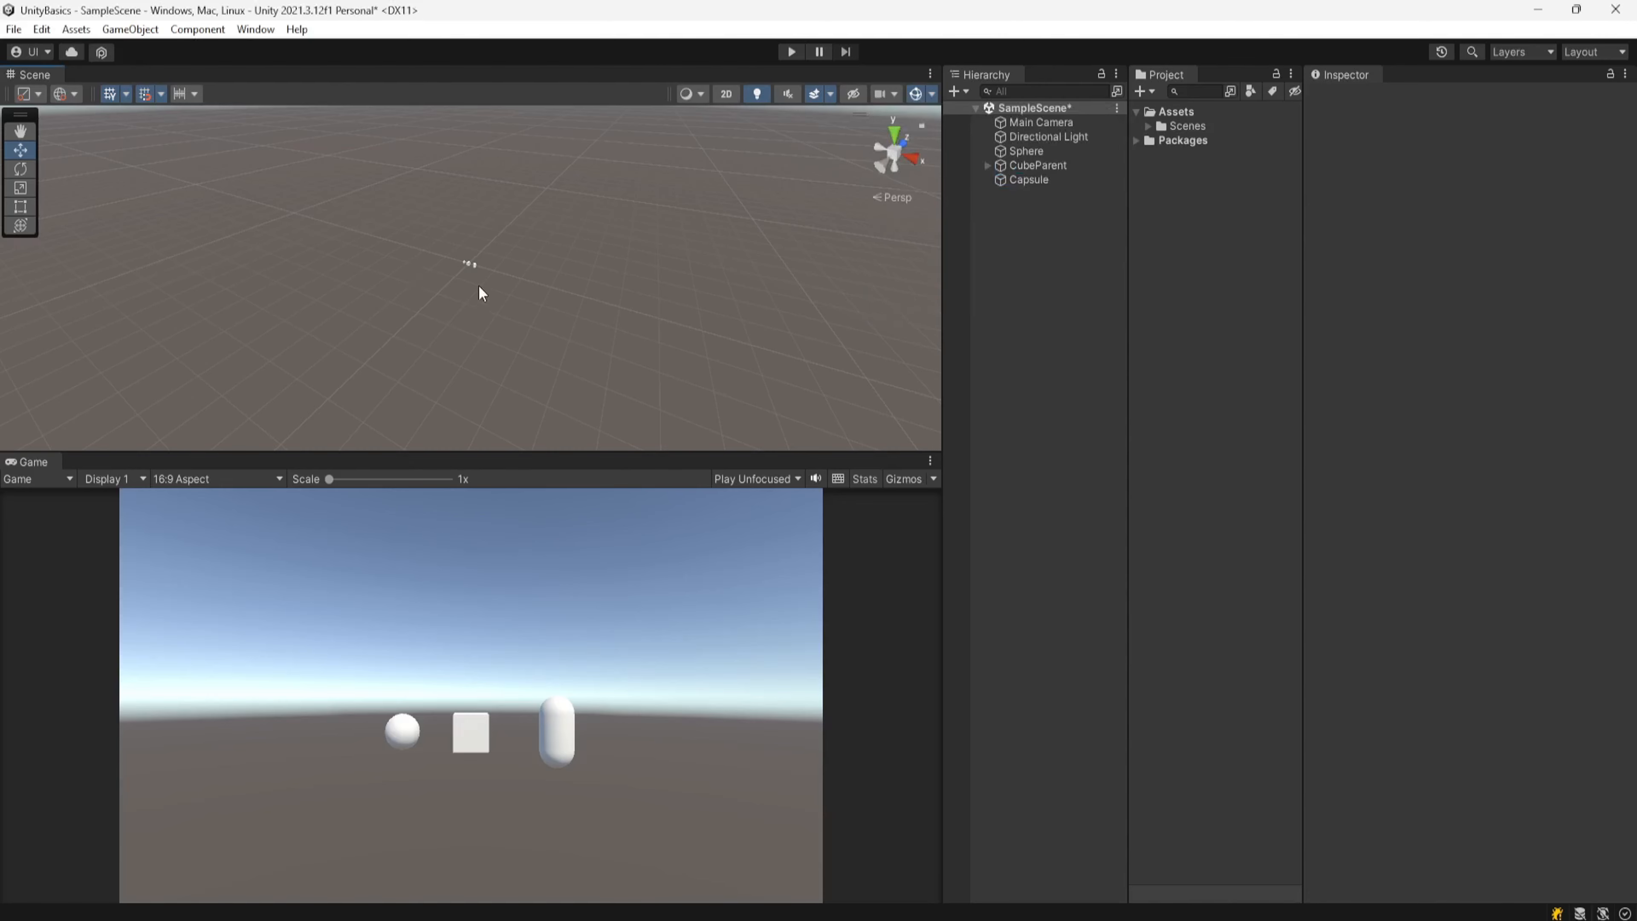
Step: Zoom back toward the objects and fly the scene camera forward and backward
{"action": "scroll", "coordinate": [473, 281], "scroll_direction": "up", "scroll_amount": 6}
{"action": "middle_click_drag", "start_coordinate": [475, 274], "coordinate": [468, 314]}
{"action": "scroll", "coordinate": [482, 355], "scroll_direction": "up", "scroll_amount": 3}
{"action": "scroll", "coordinate": [479, 382], "scroll_direction": "up", "scroll_amount": 3}
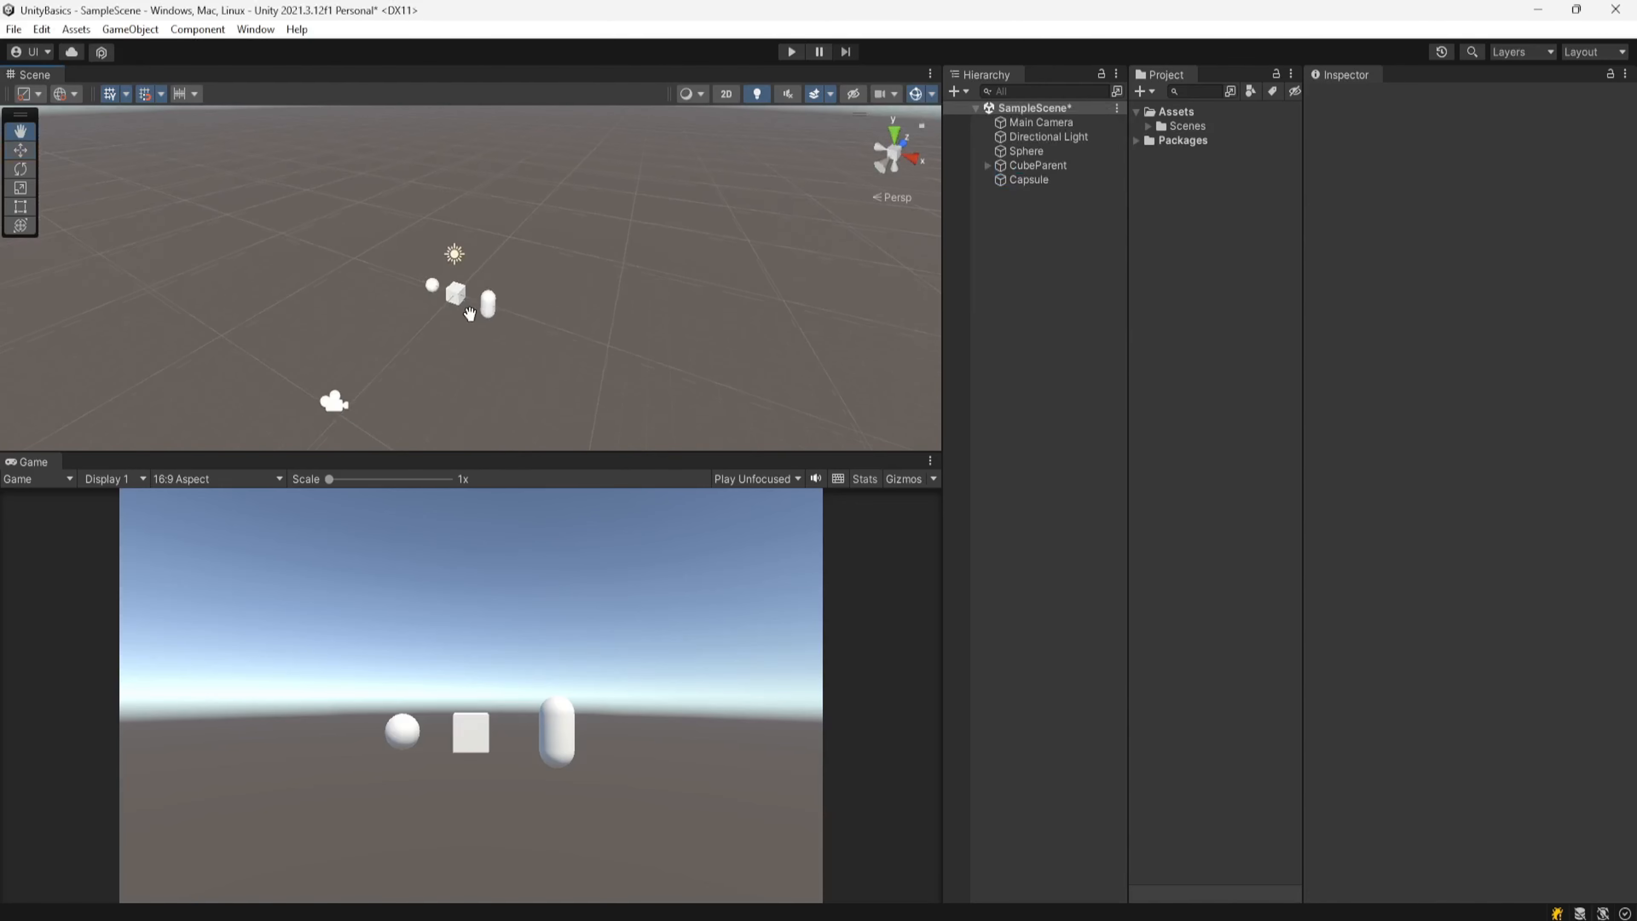
{"action": "scroll", "coordinate": [483, 347], "scroll_direction": "up", "scroll_amount": 4}
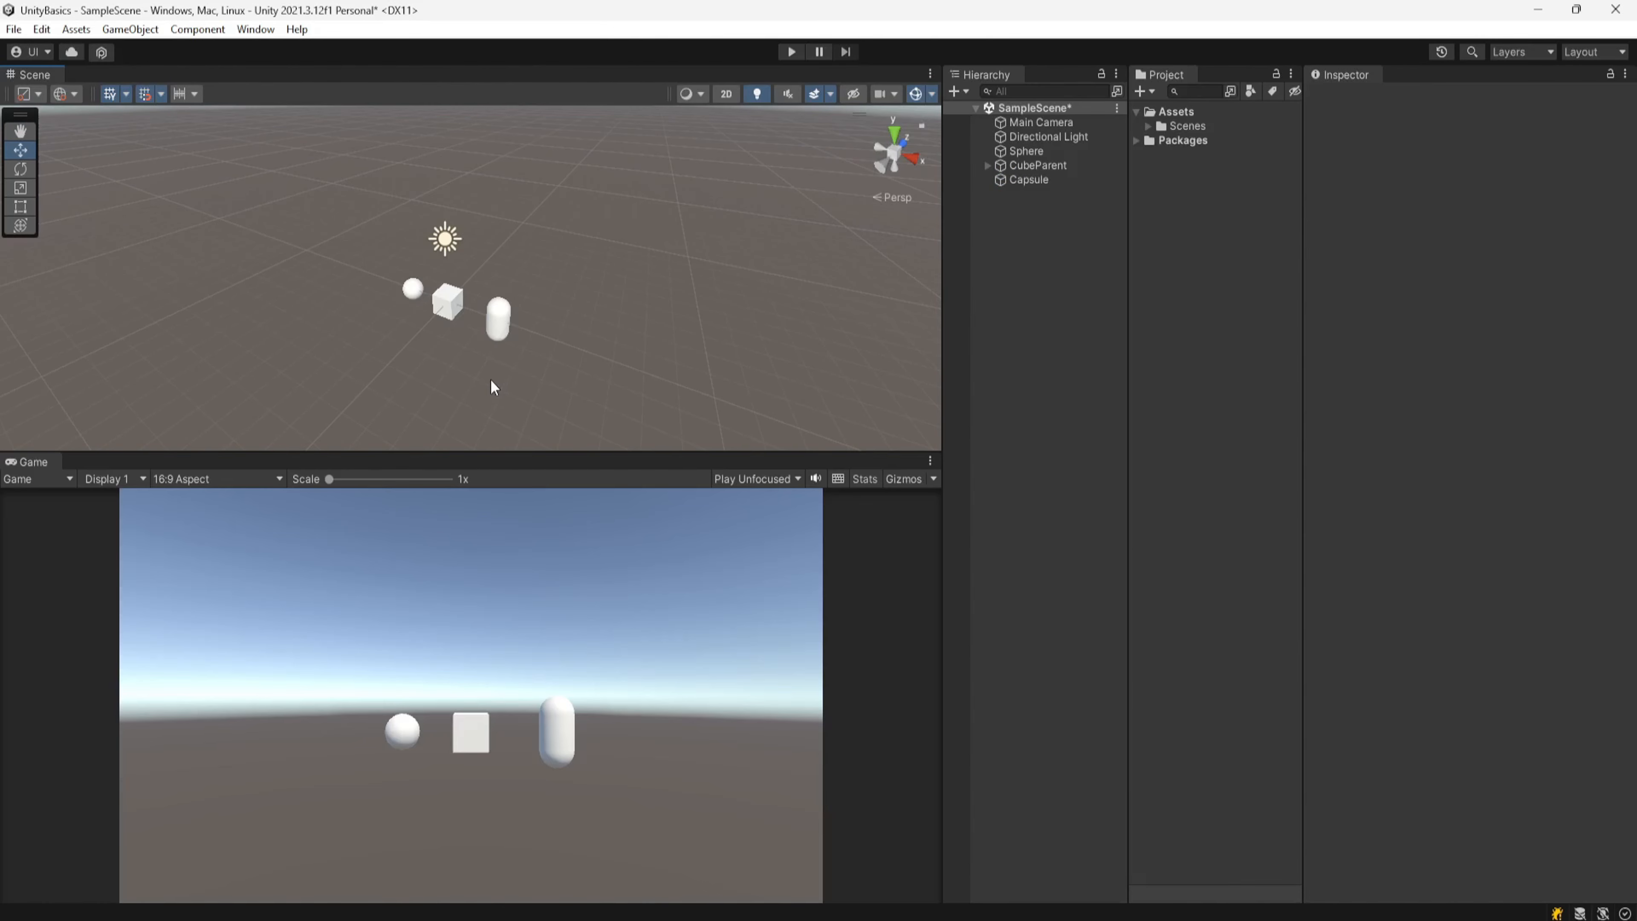
{"action": "right_click_drag", "start_coordinate": [489, 379], "coordinate": [490, 381]}
{"action": "key", "text": "w"}
{"action": "key", "text": "s"}
{"action": "key", "text": "w"}
{"action": "key", "text": "s"}
Step: Open the scene camera settings and fly the camera forward and backward again to test navigation
{"action": "left_click", "coordinate": [880, 94]}
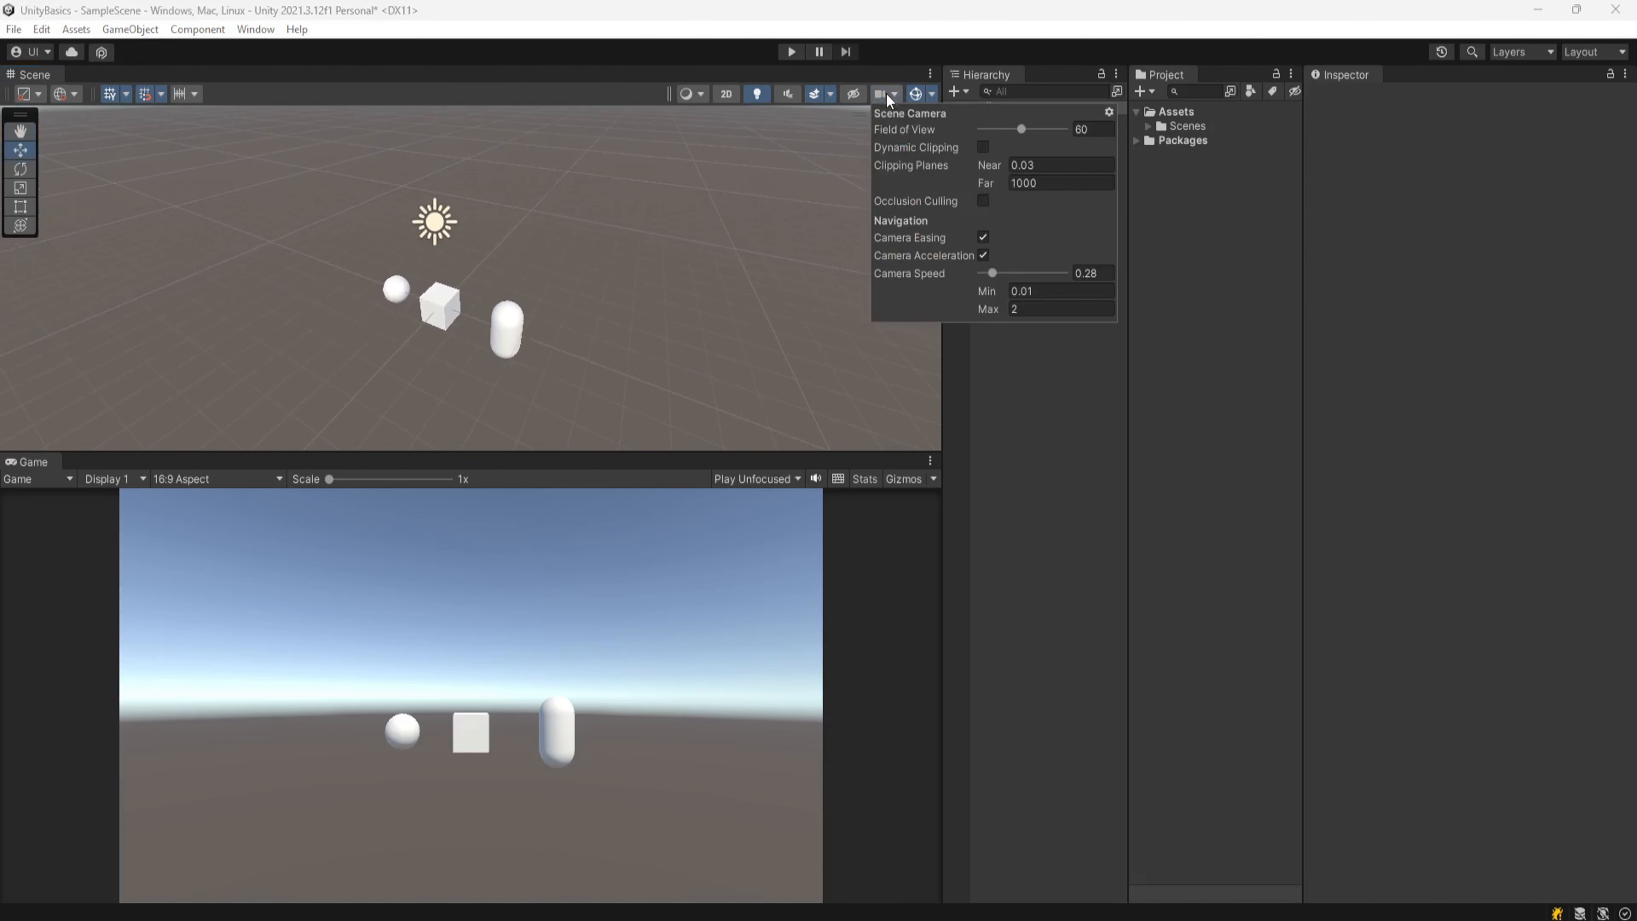
{"action": "right_click_drag", "start_coordinate": [730, 327], "coordinate": [610, 382]}
{"action": "key", "text": "w"}
{"action": "key", "text": "s"}
{"action": "key", "text": "w"}
{"action": "key", "text": "s"}
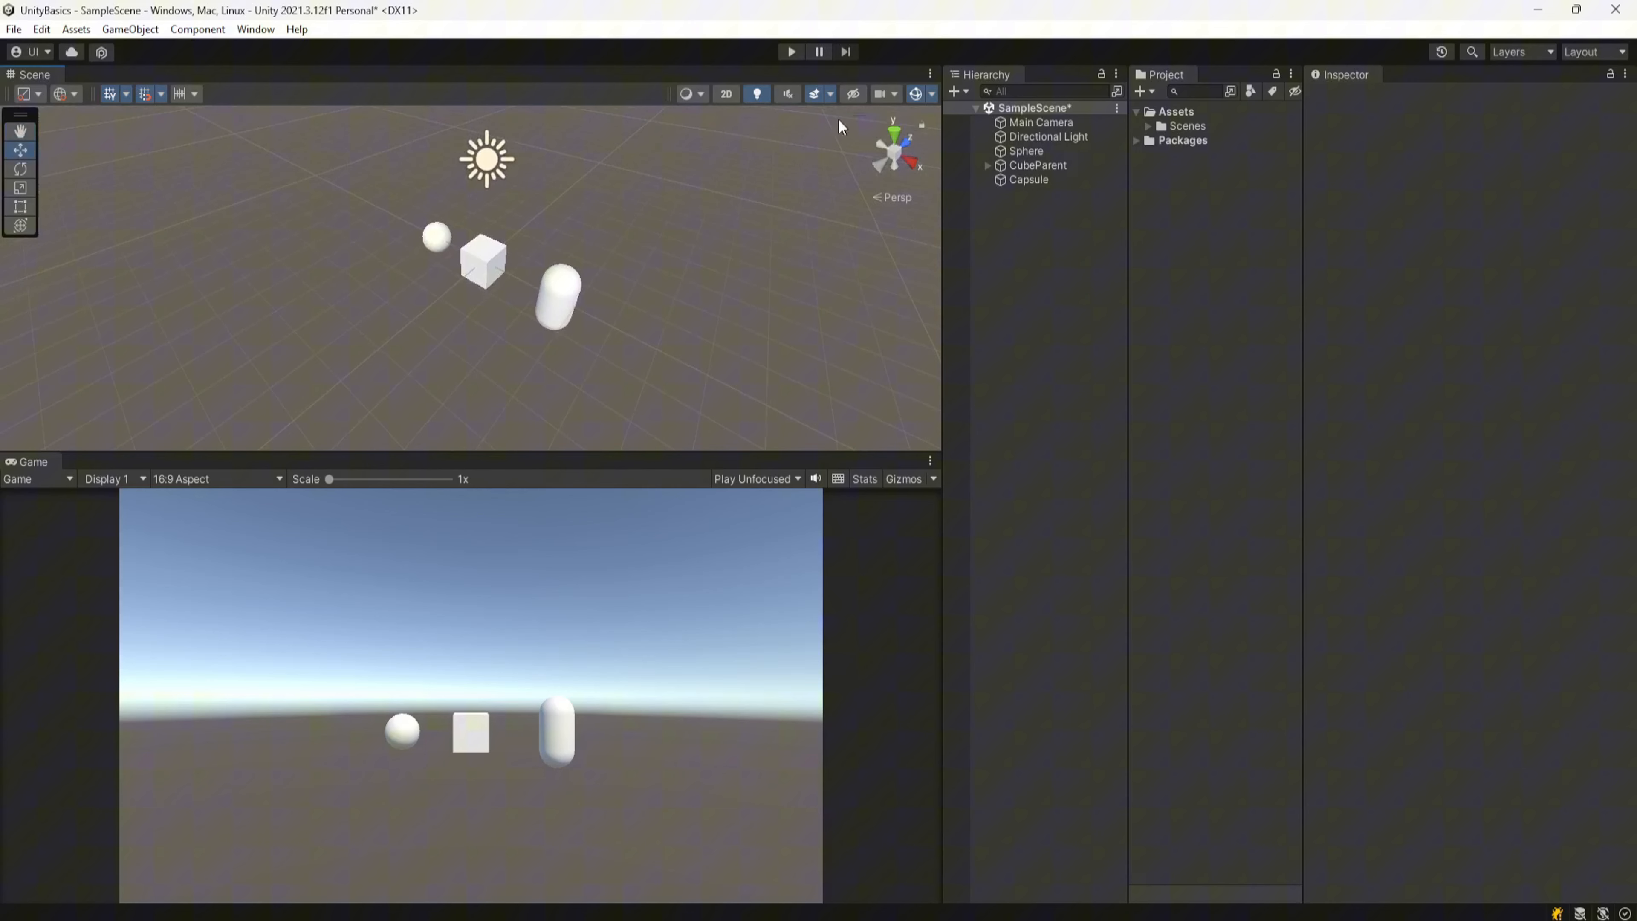
Step: Review the camera easing and acceleration options, then fly the scene camera toward the objects
{"action": "left_click", "coordinate": [887, 95]}
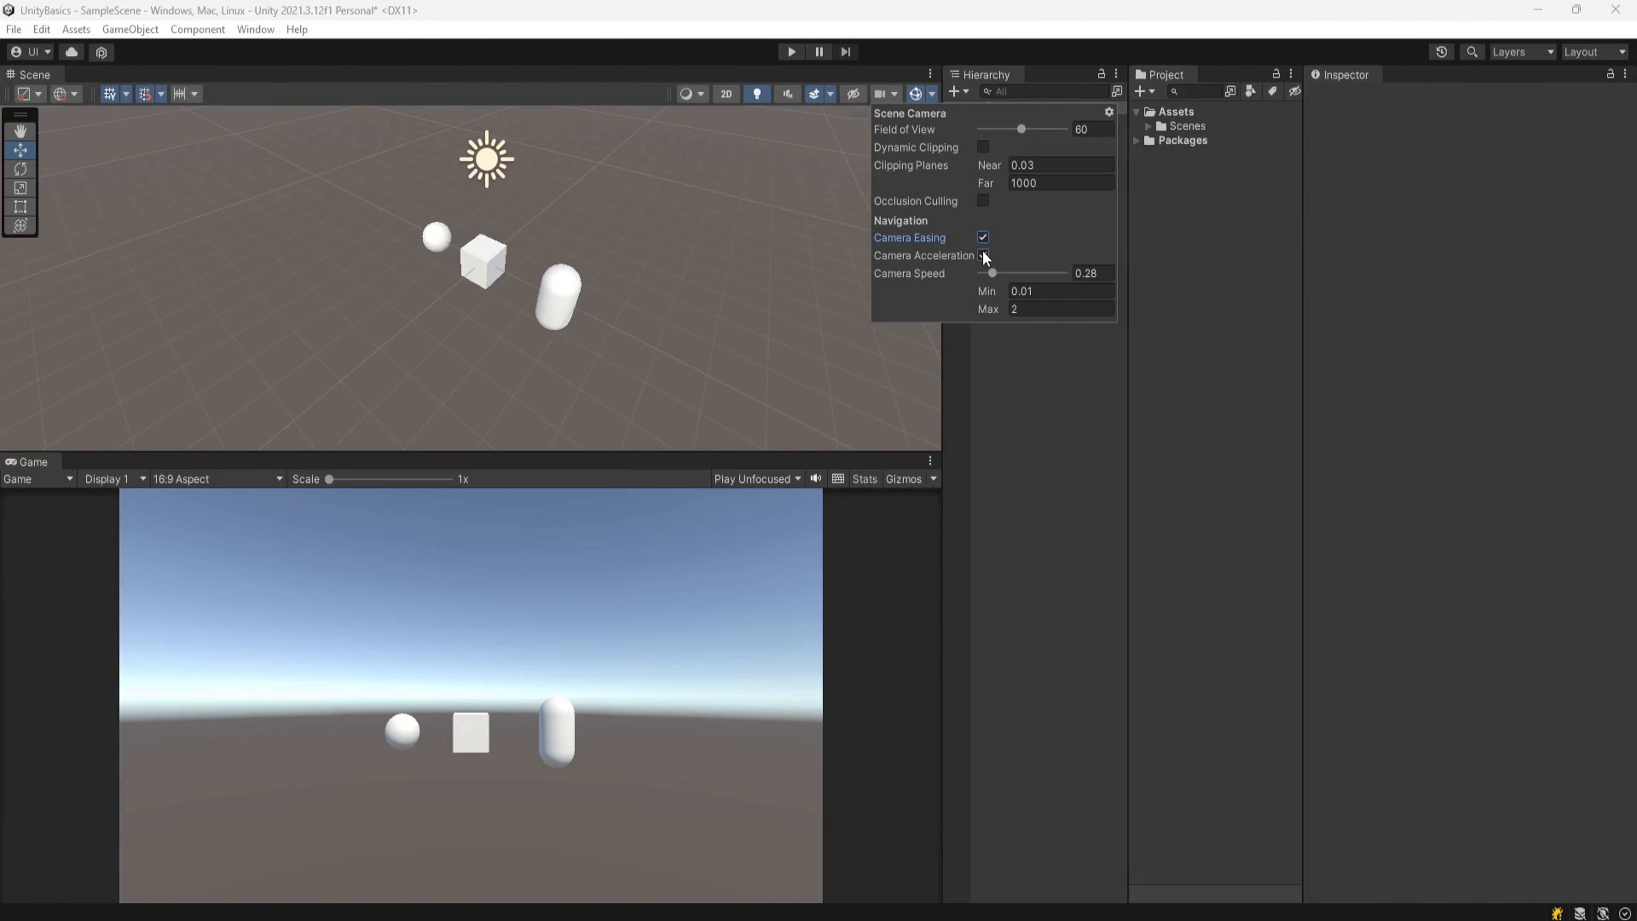
{"action": "right_click_drag", "start_coordinate": [496, 388], "coordinate": [500, 382]}
{"action": "key", "text": "w"}
{"action": "key", "text": "s"}
{"action": "left_click", "coordinate": [895, 96]}
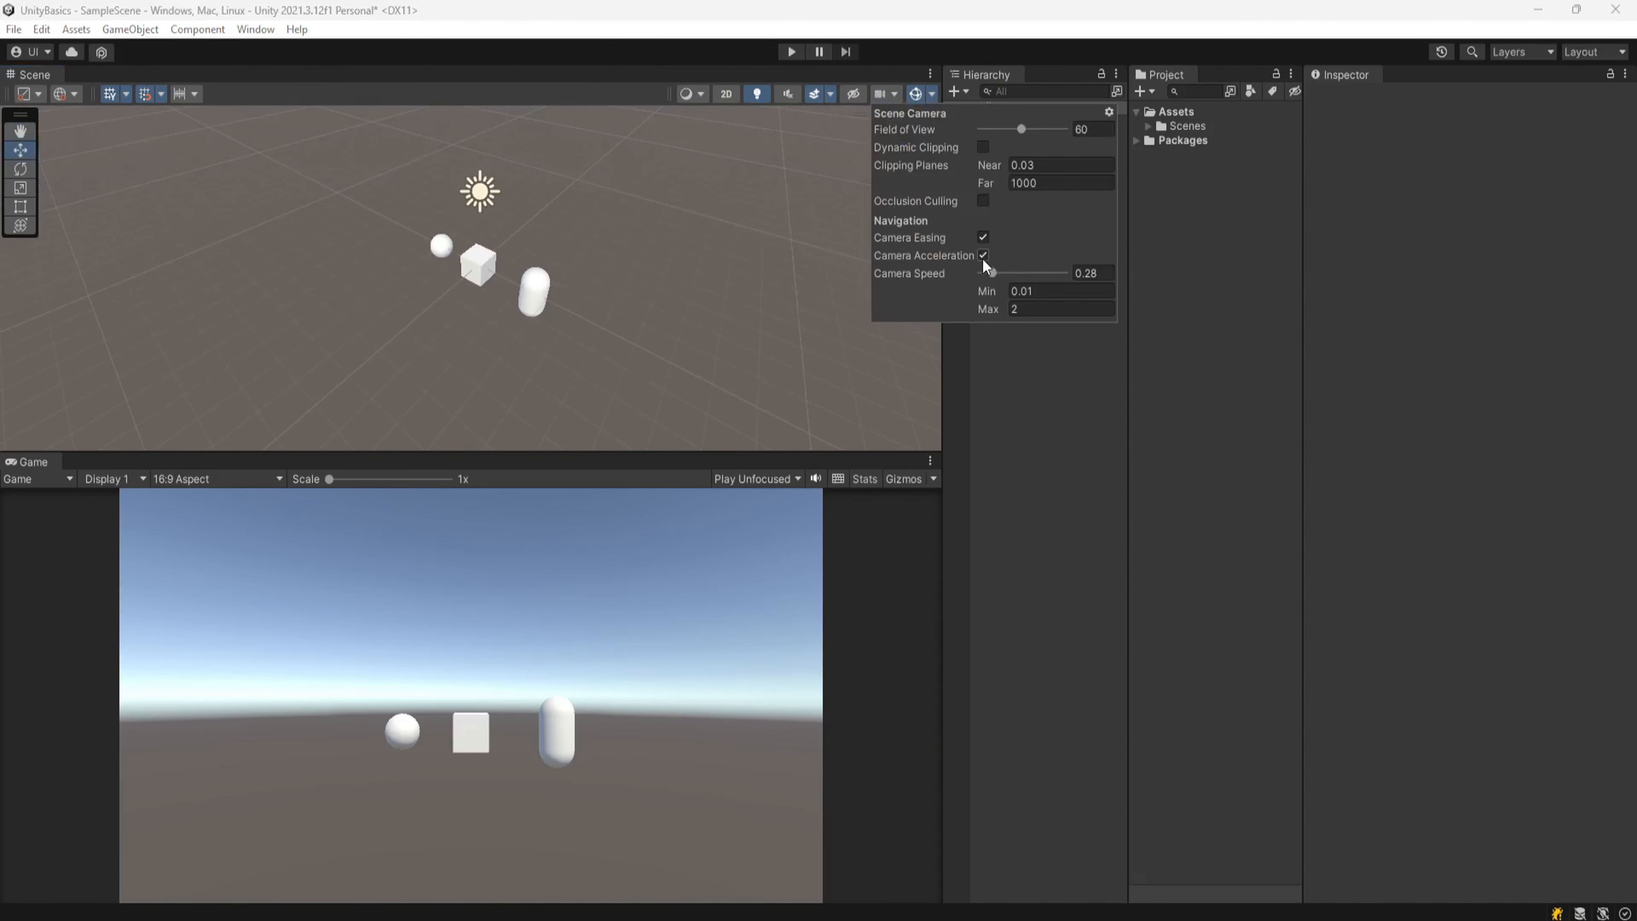
{"action": "right_click_drag", "start_coordinate": [611, 327], "coordinate": [611, 327]}
{"action": "key", "text": "w"}
{"action": "right_click_drag", "start_coordinate": [612, 328], "coordinate": [613, 328]}
{"action": "key", "text": "w"}
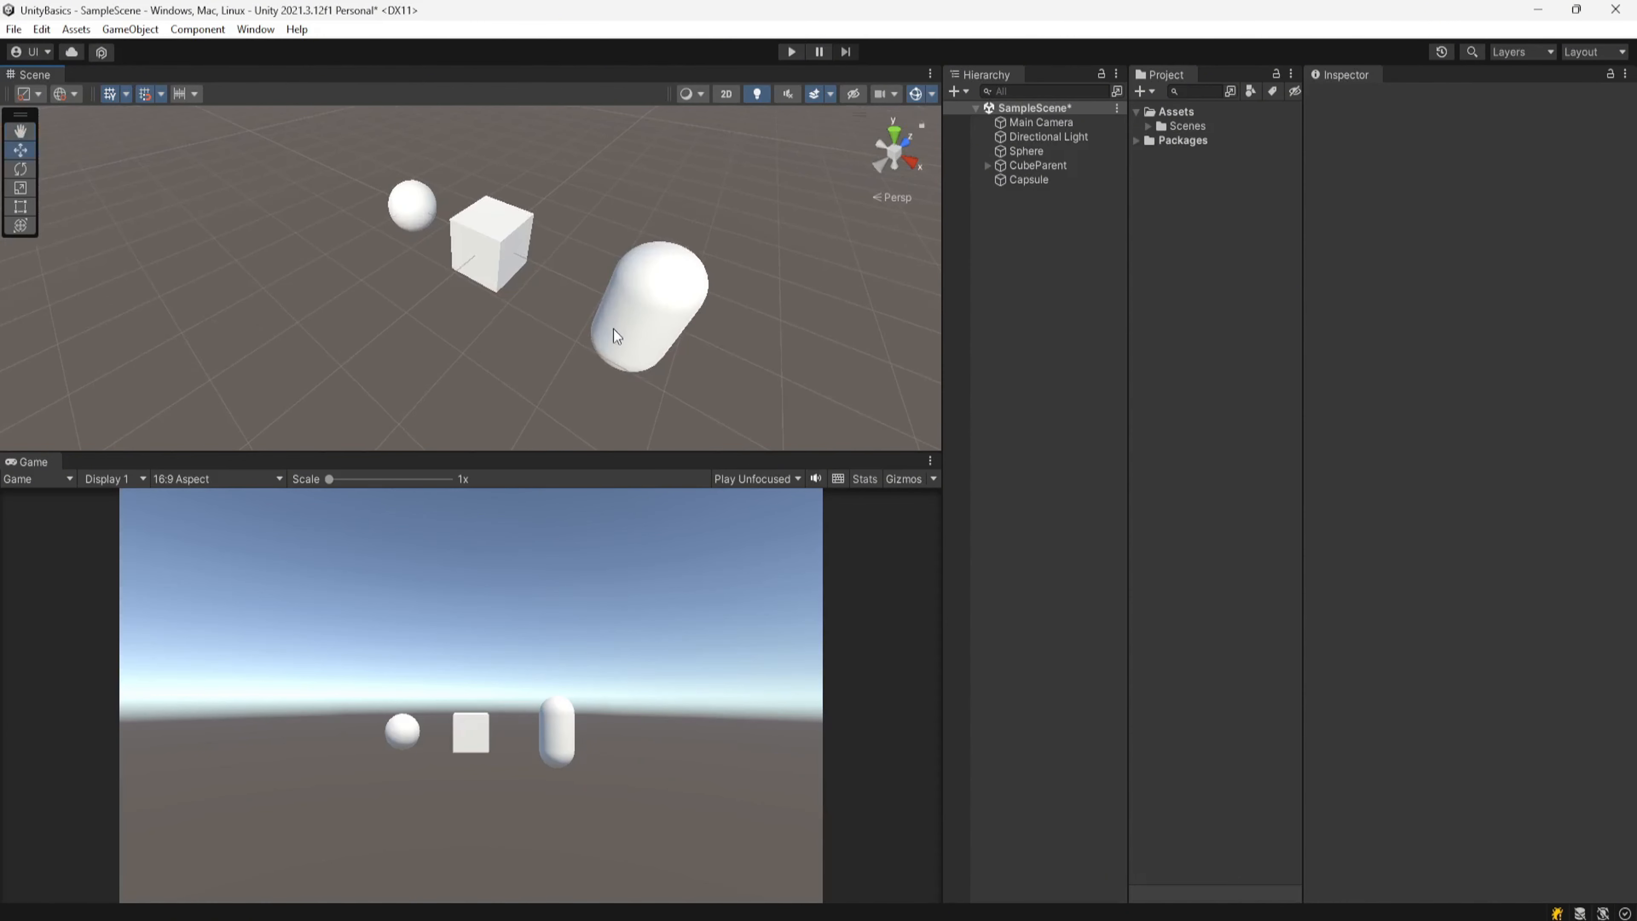
Step: Set the scene camera speed to 2 and fly the camera backward and forward to test it
{"action": "left_click", "coordinate": [898, 98]}
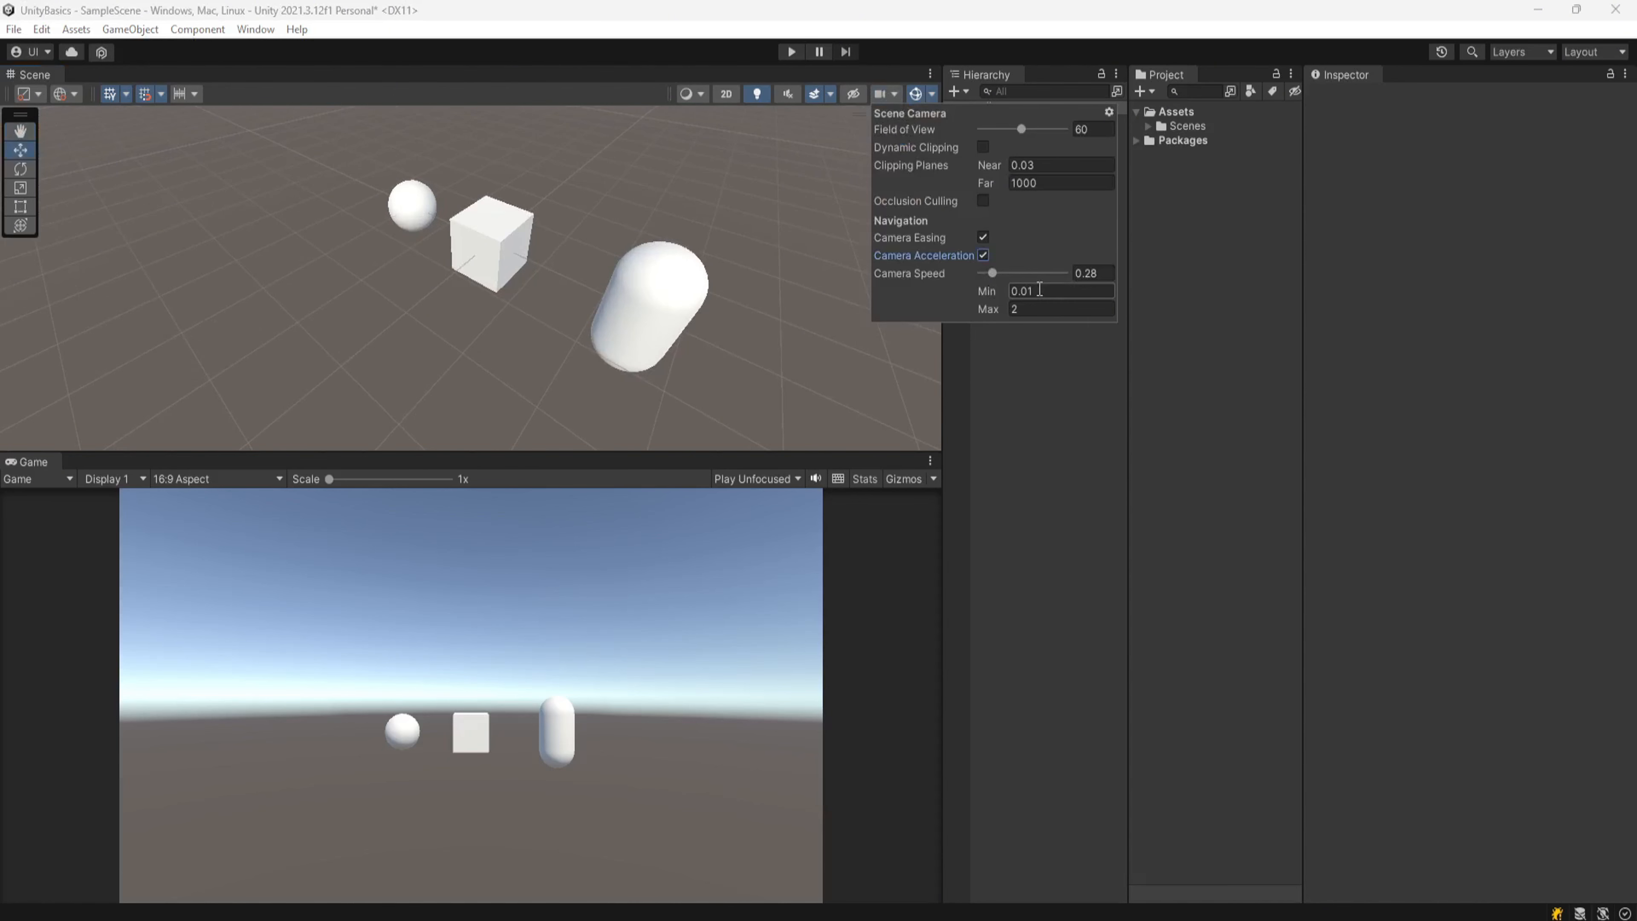
{"action": "left_click_drag", "start_coordinate": [992, 273], "coordinate": [1103, 276]}
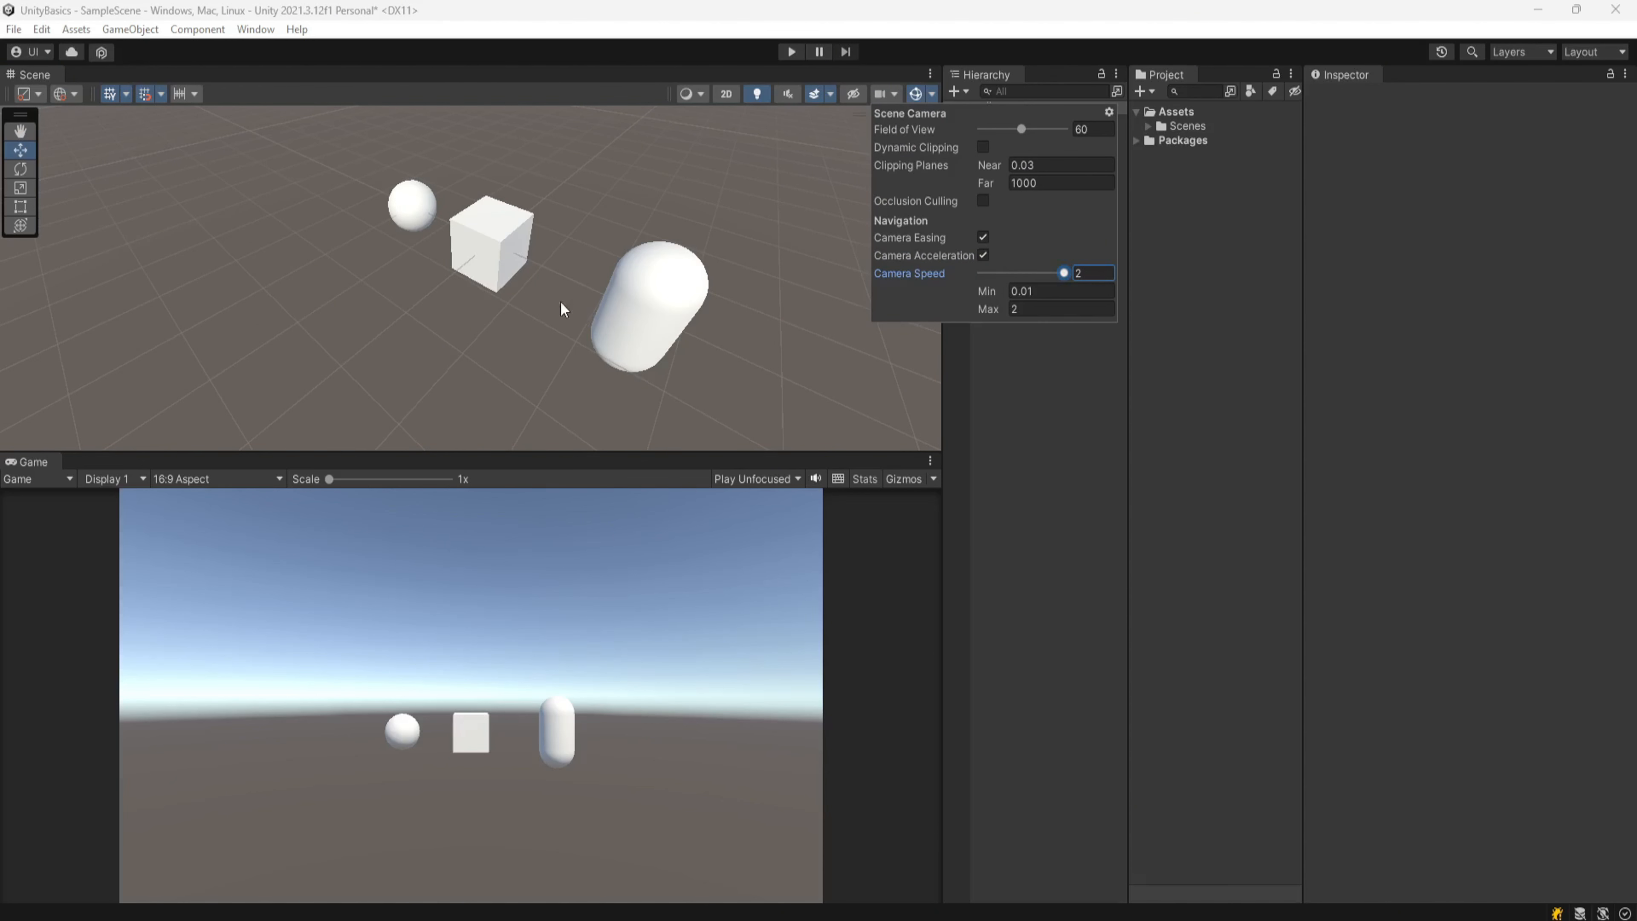
{"action": "key", "text": "s"}
{"action": "right_click_drag", "start_coordinate": [562, 306], "coordinate": [557, 302]}
{"action": "key", "text": "w"}
{"action": "key", "text": "s"}
{"action": "key", "text": "w"}
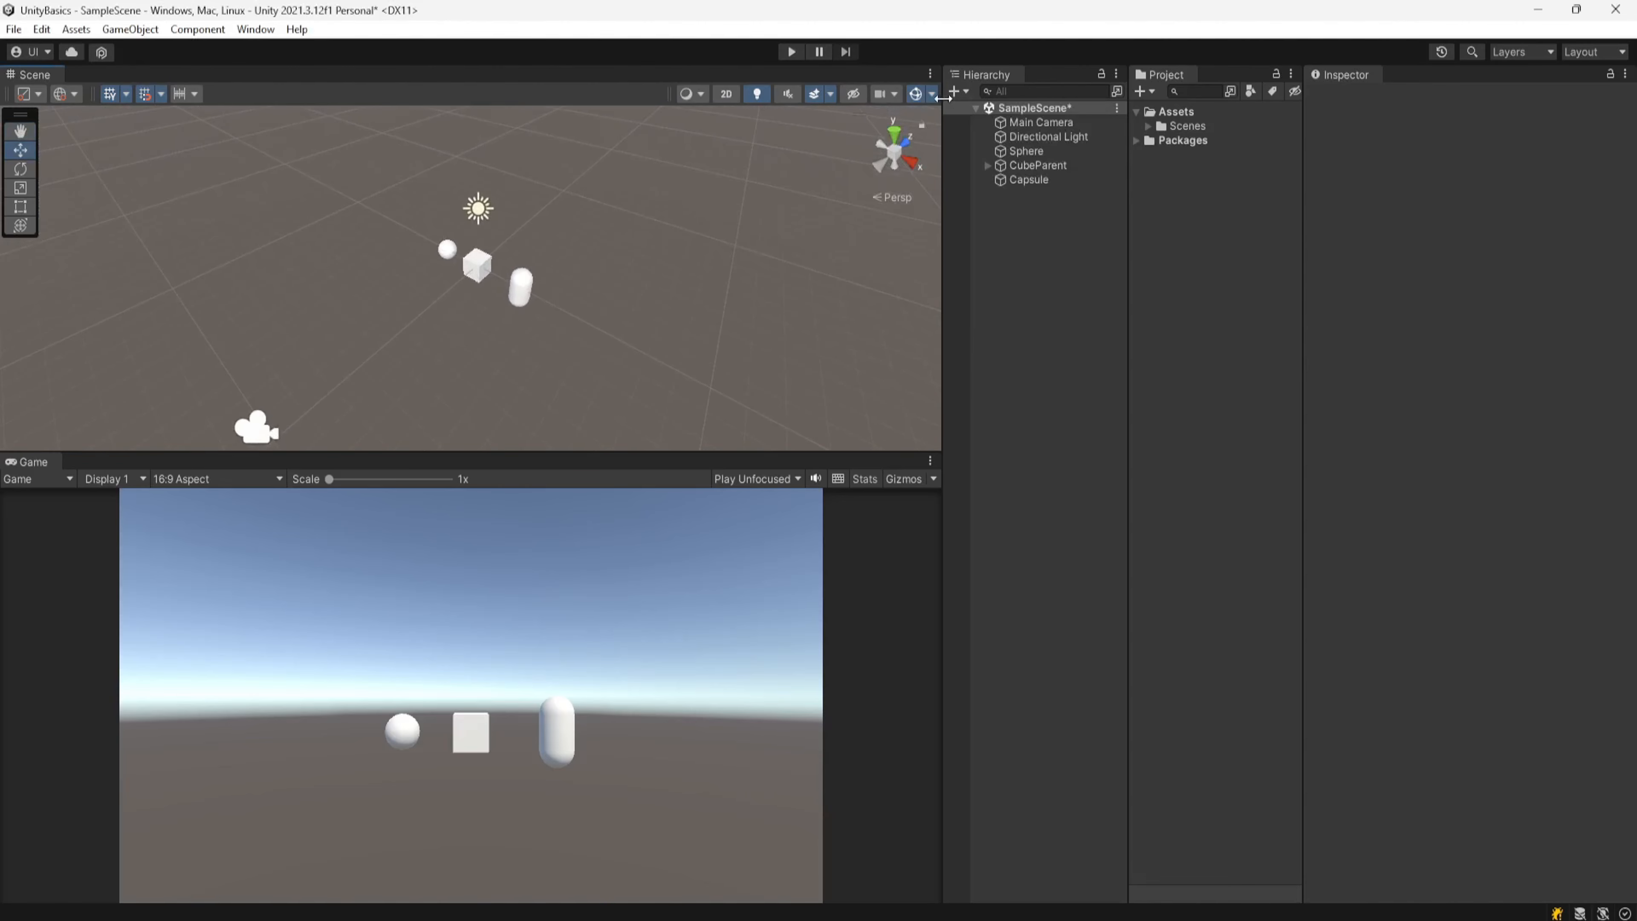
Step: Lower the scene camera speed to 0.16 and fly the camera forward and backward again
{"action": "left_click", "coordinate": [884, 94]}
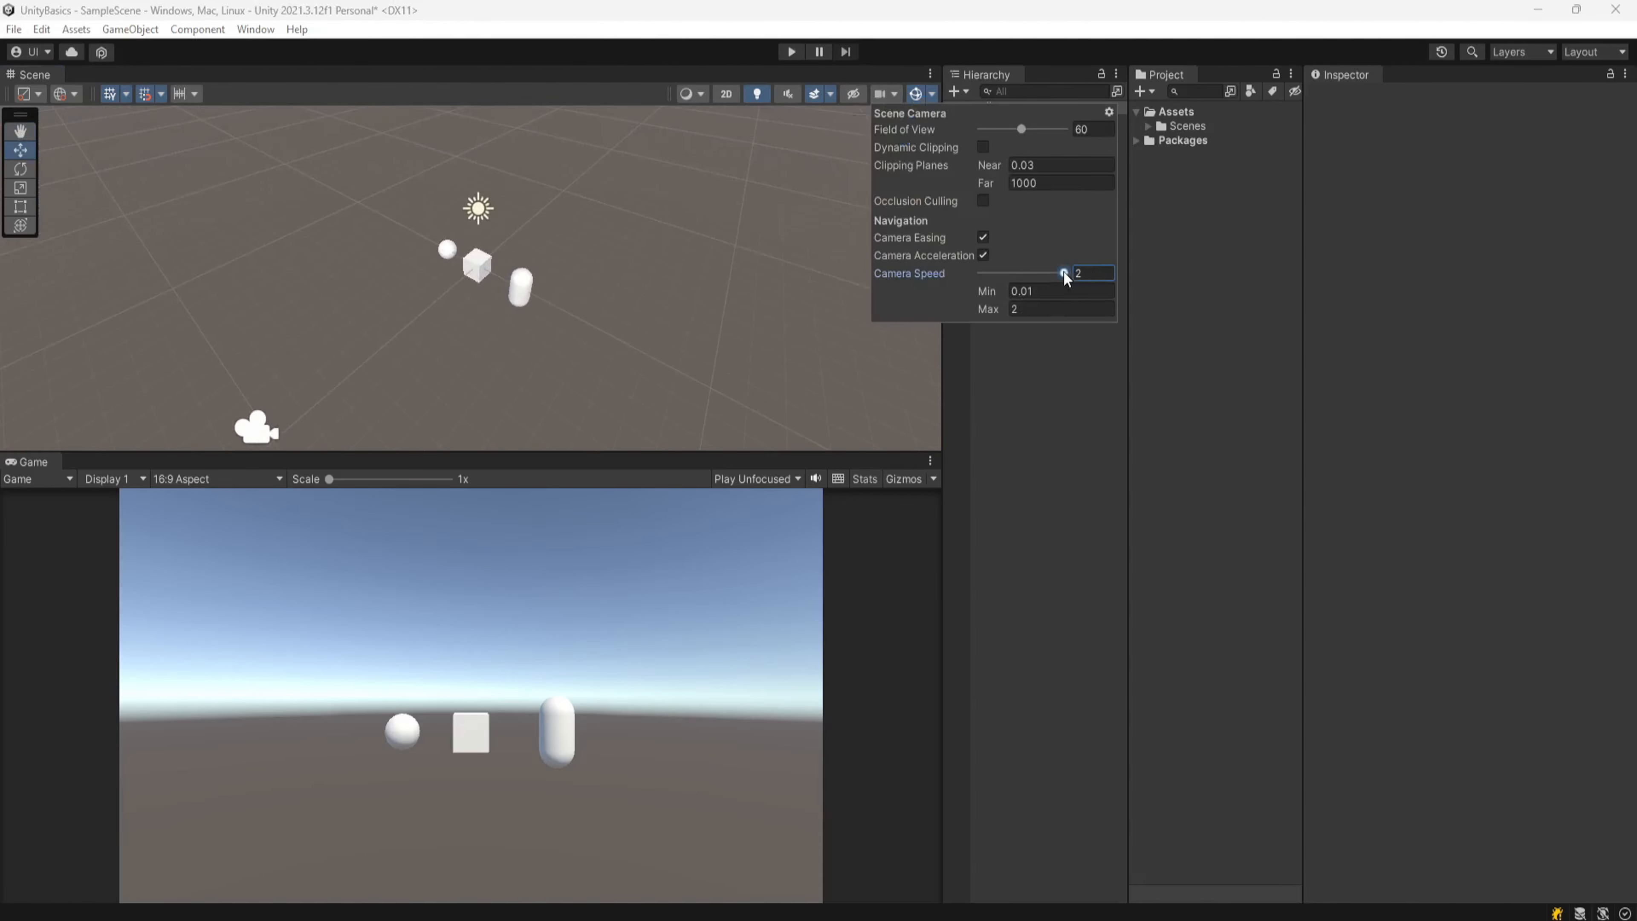
{"action": "left_click_drag", "start_coordinate": [1062, 272], "coordinate": [992, 273]}
{"action": "right_click_drag", "start_coordinate": [617, 340], "coordinate": [614, 347]}
{"action": "key", "text": "w"}
{"action": "key", "text": "s"}
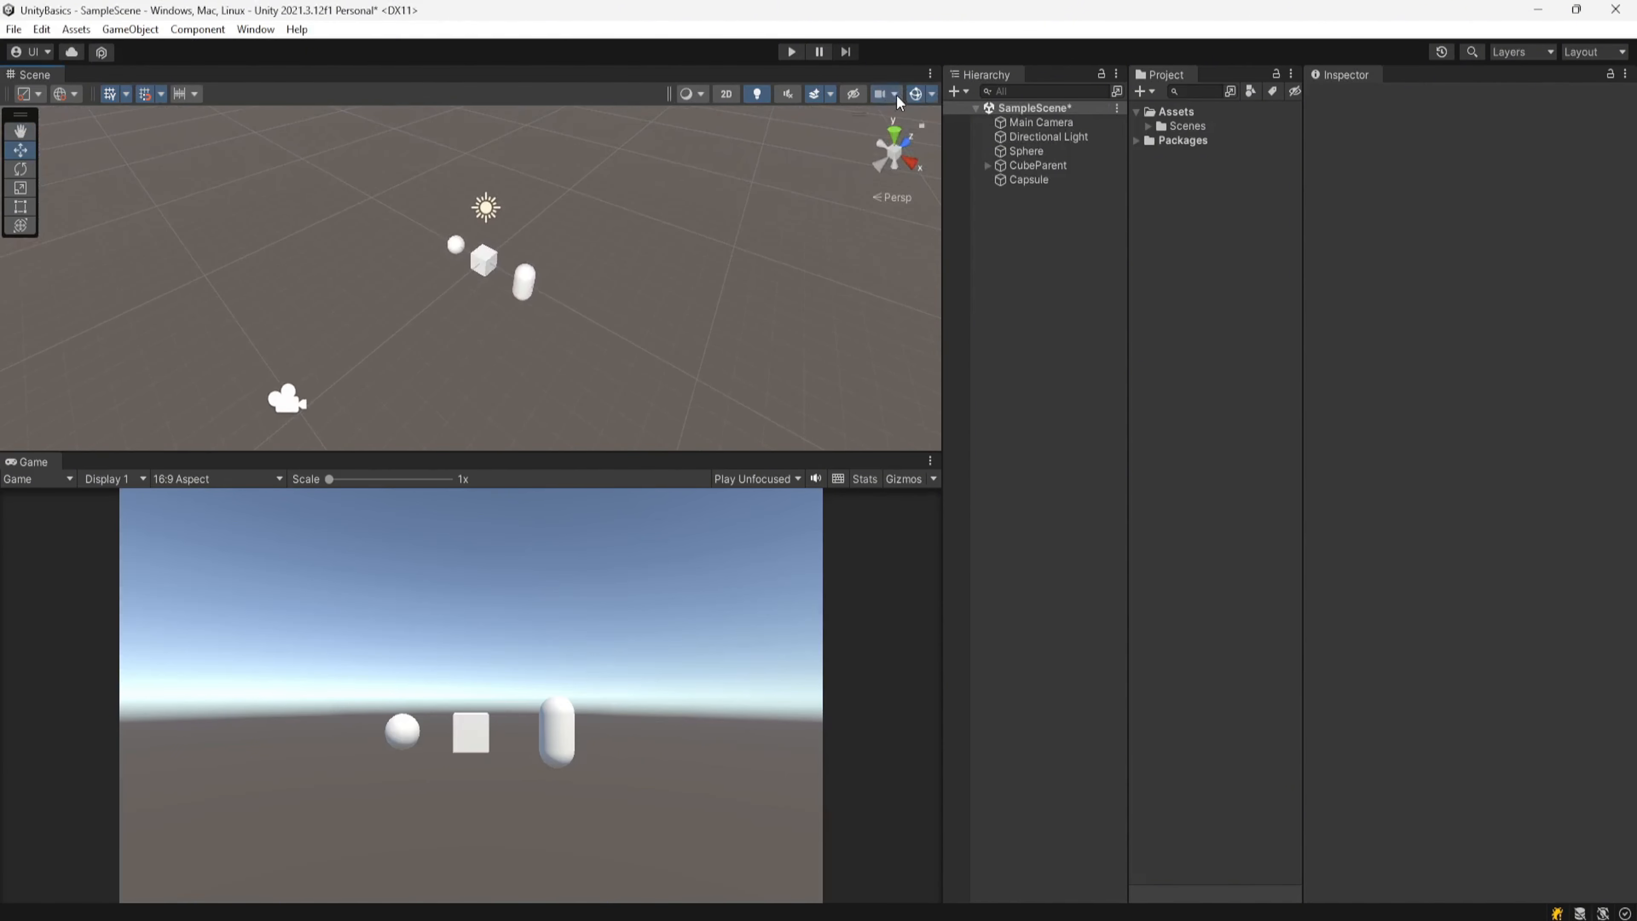
Step: Fly the scene camera at the reduced speed and recheck the scene camera settings
{"action": "left_click", "coordinate": [895, 94]}
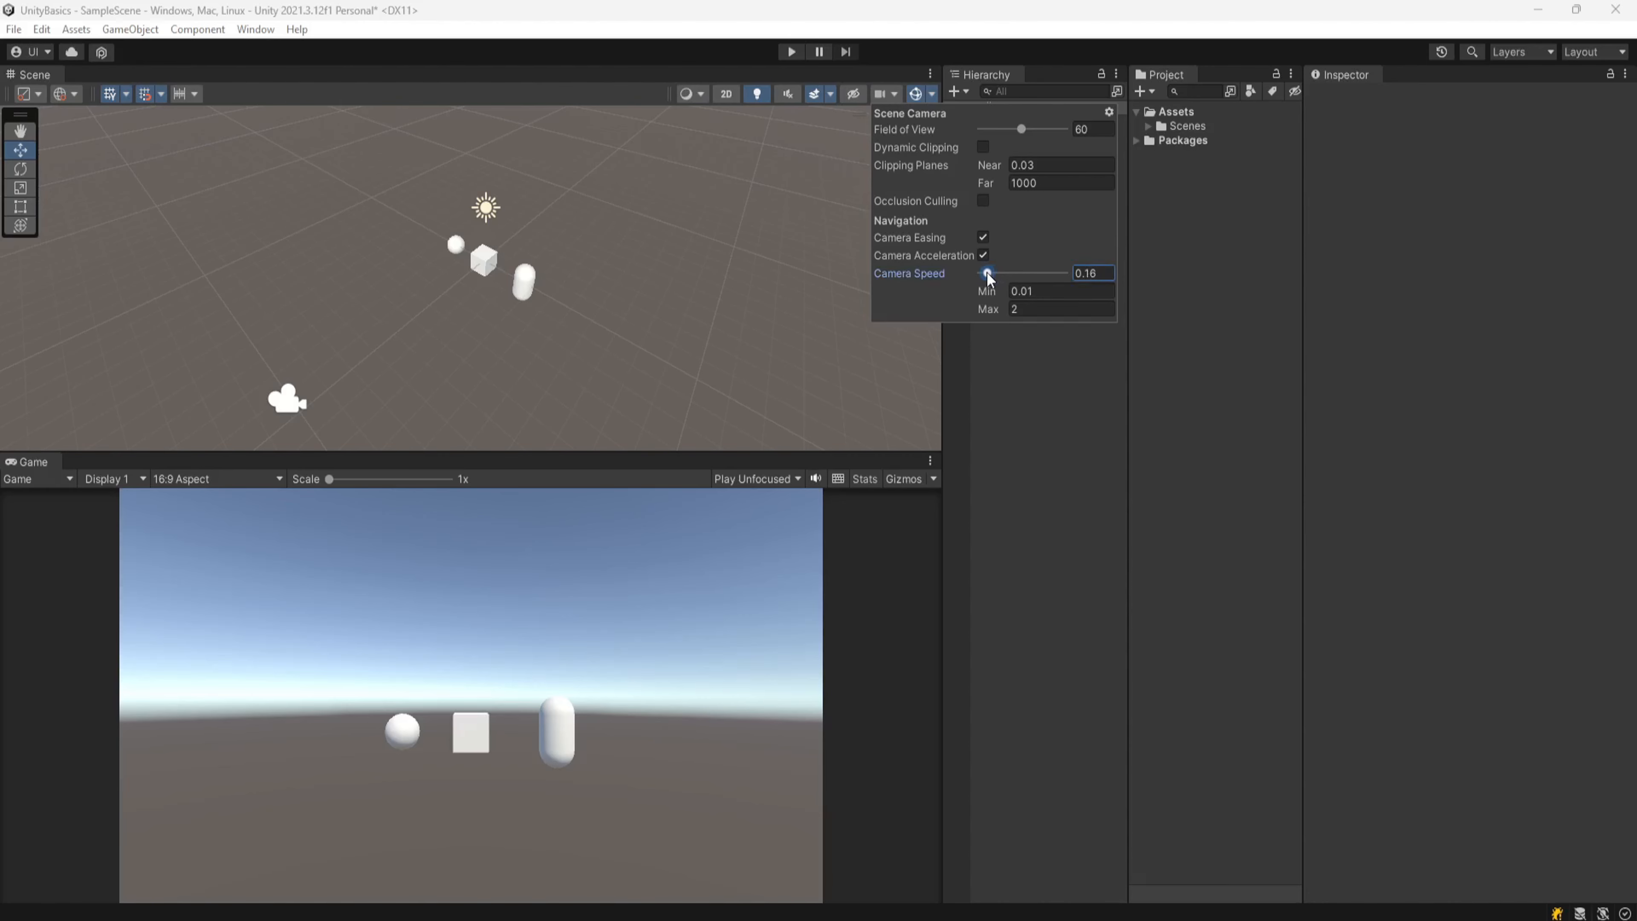
{"action": "right_click_drag", "start_coordinate": [645, 375], "coordinate": [645, 377]}
{"action": "key", "text": "w"}
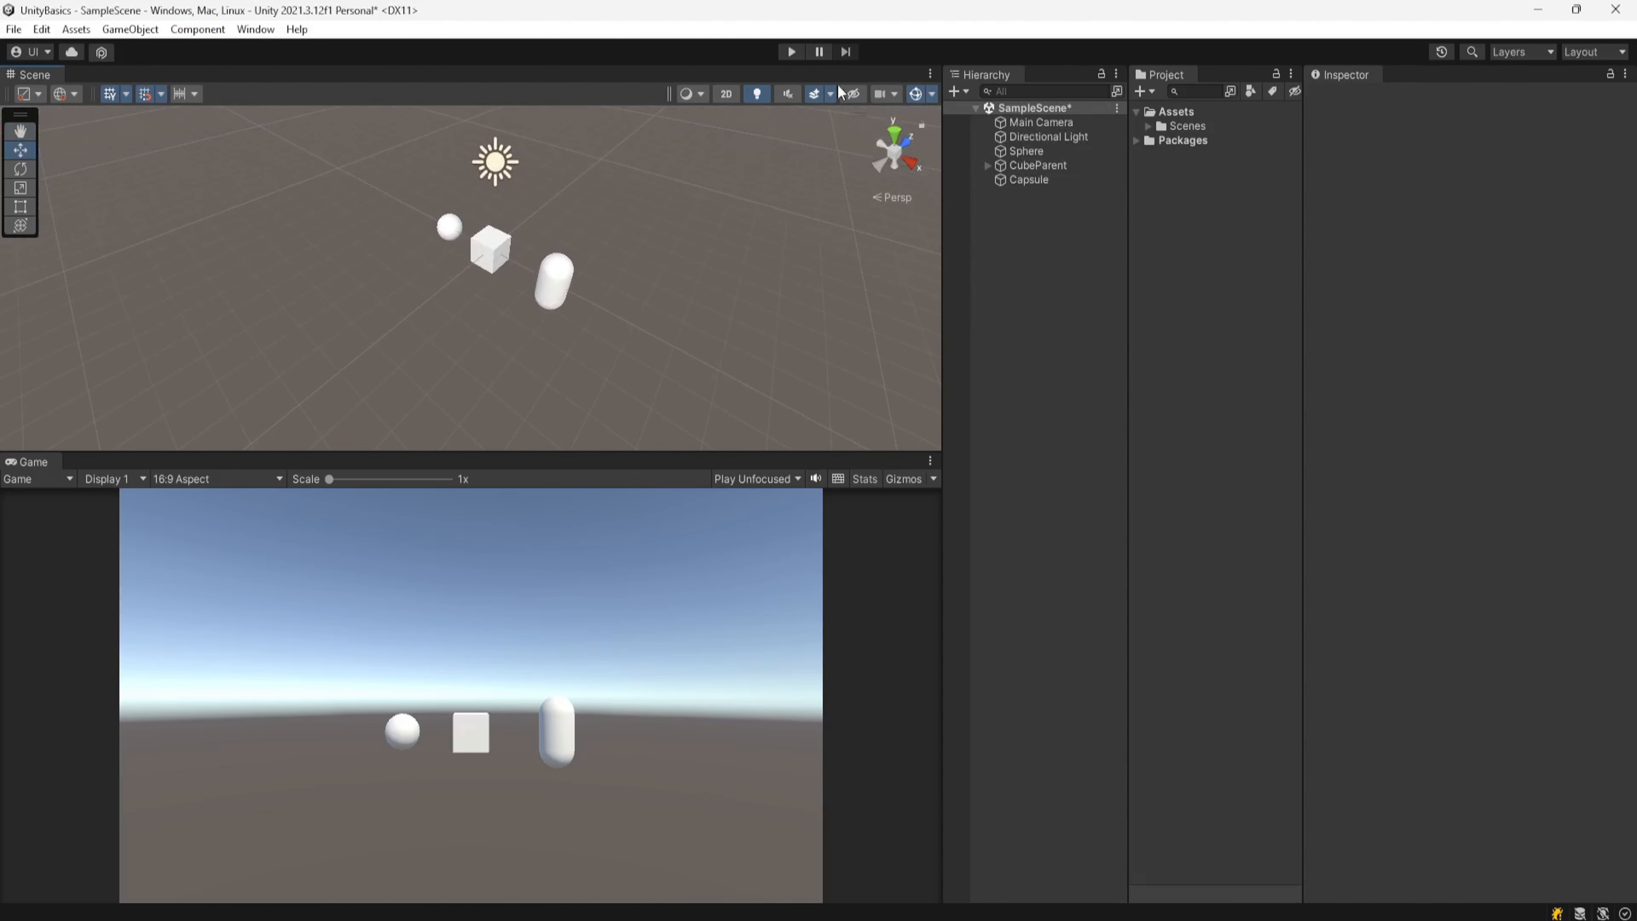
{"action": "left_click", "coordinate": [895, 97]}
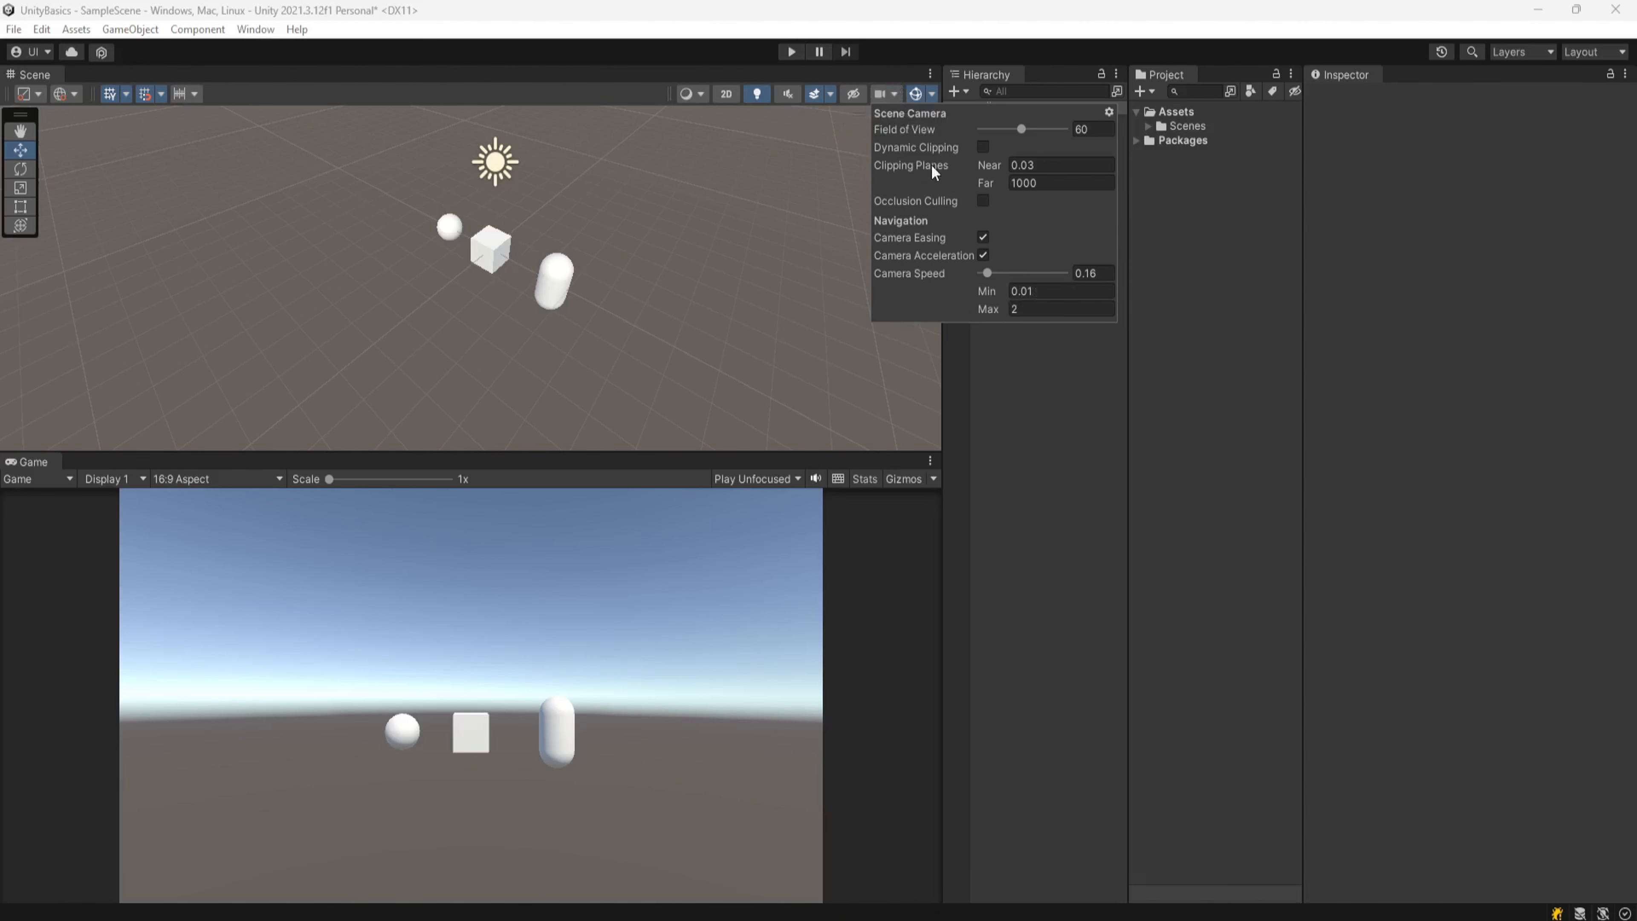
{"action": "left_click", "coordinate": [892, 50]}
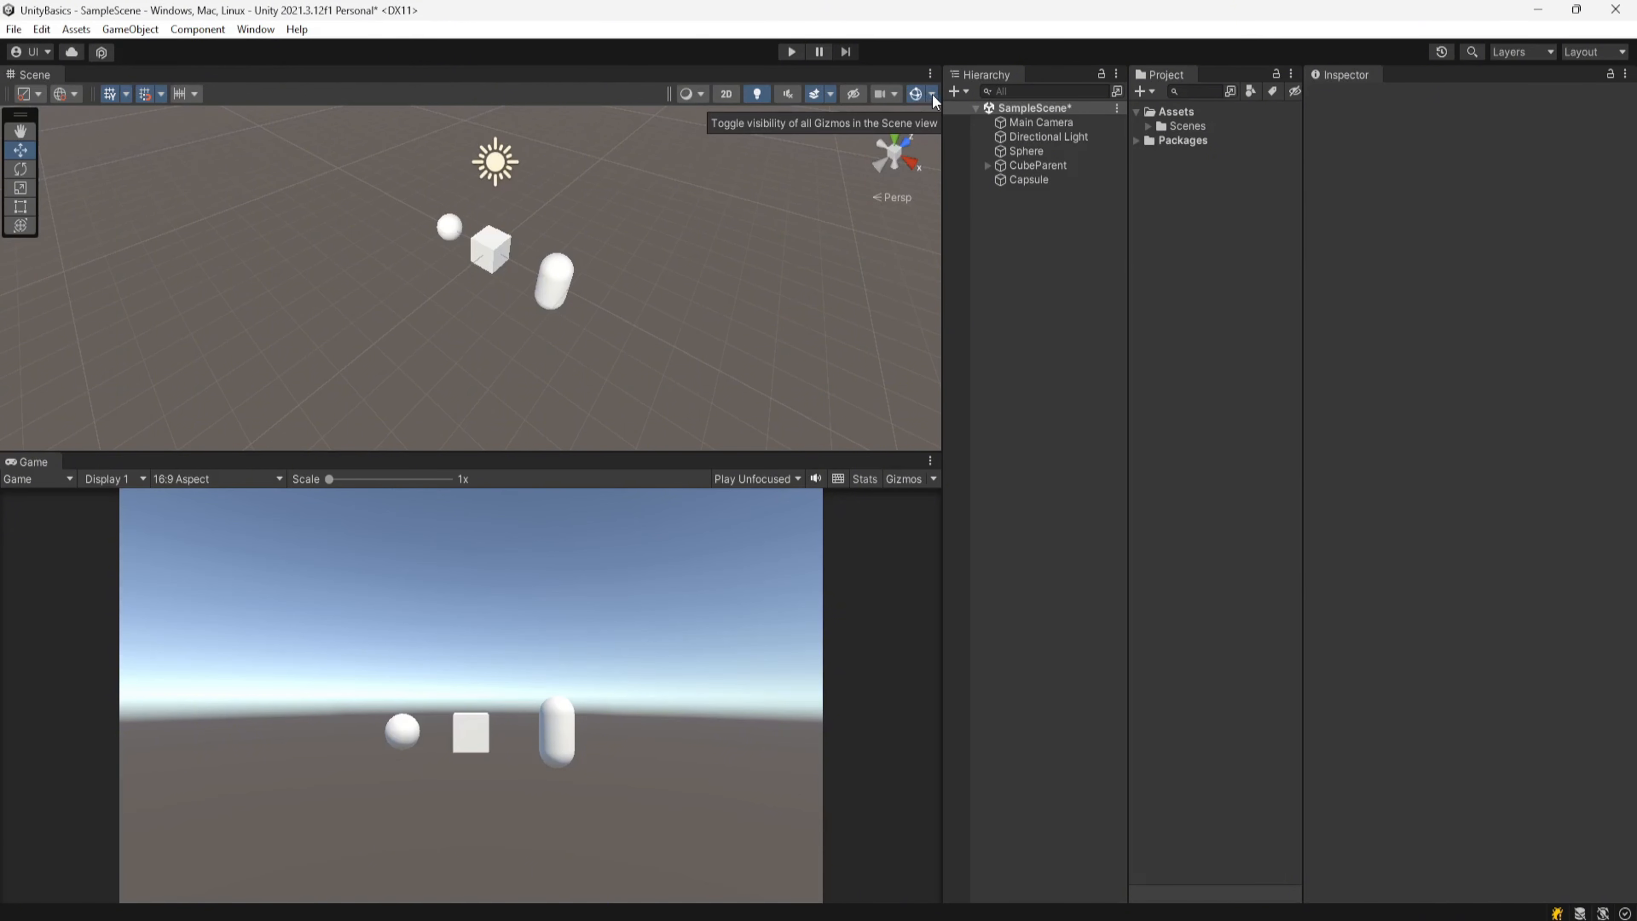
Step: Increase the 3D icon size in the Gizmos settings of the Scene view
{"action": "scroll", "coordinate": [486, 248], "scroll_direction": "down", "scroll_amount": 3}
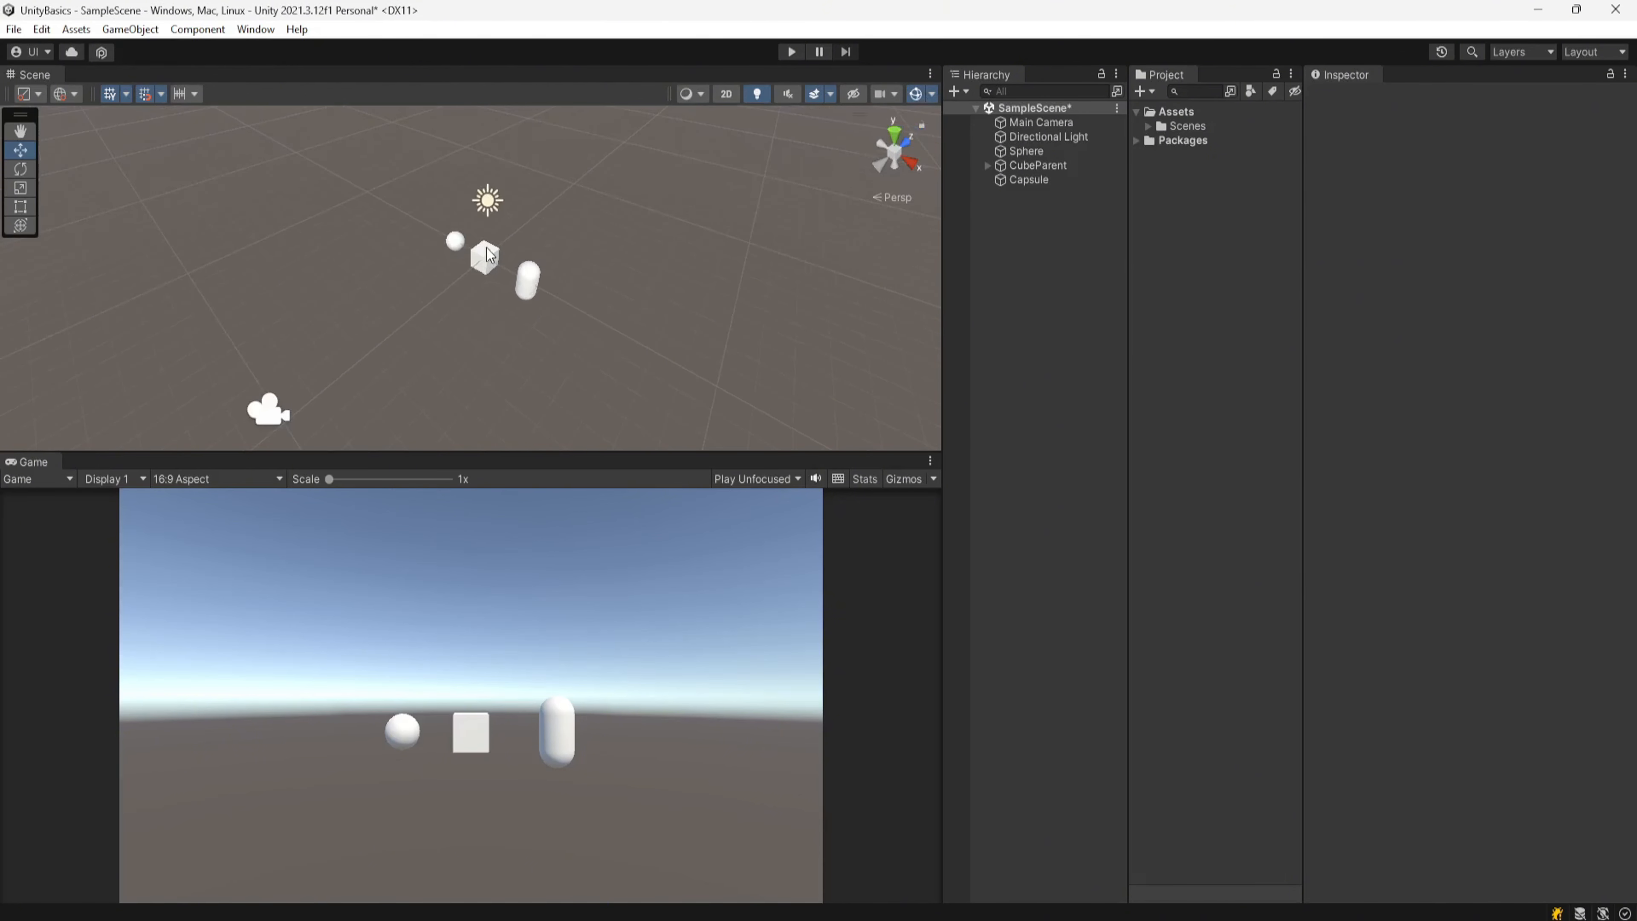
{"action": "key", "text": "q"}
{"action": "left_click_drag", "start_coordinate": [499, 301], "coordinate": [504, 282]}
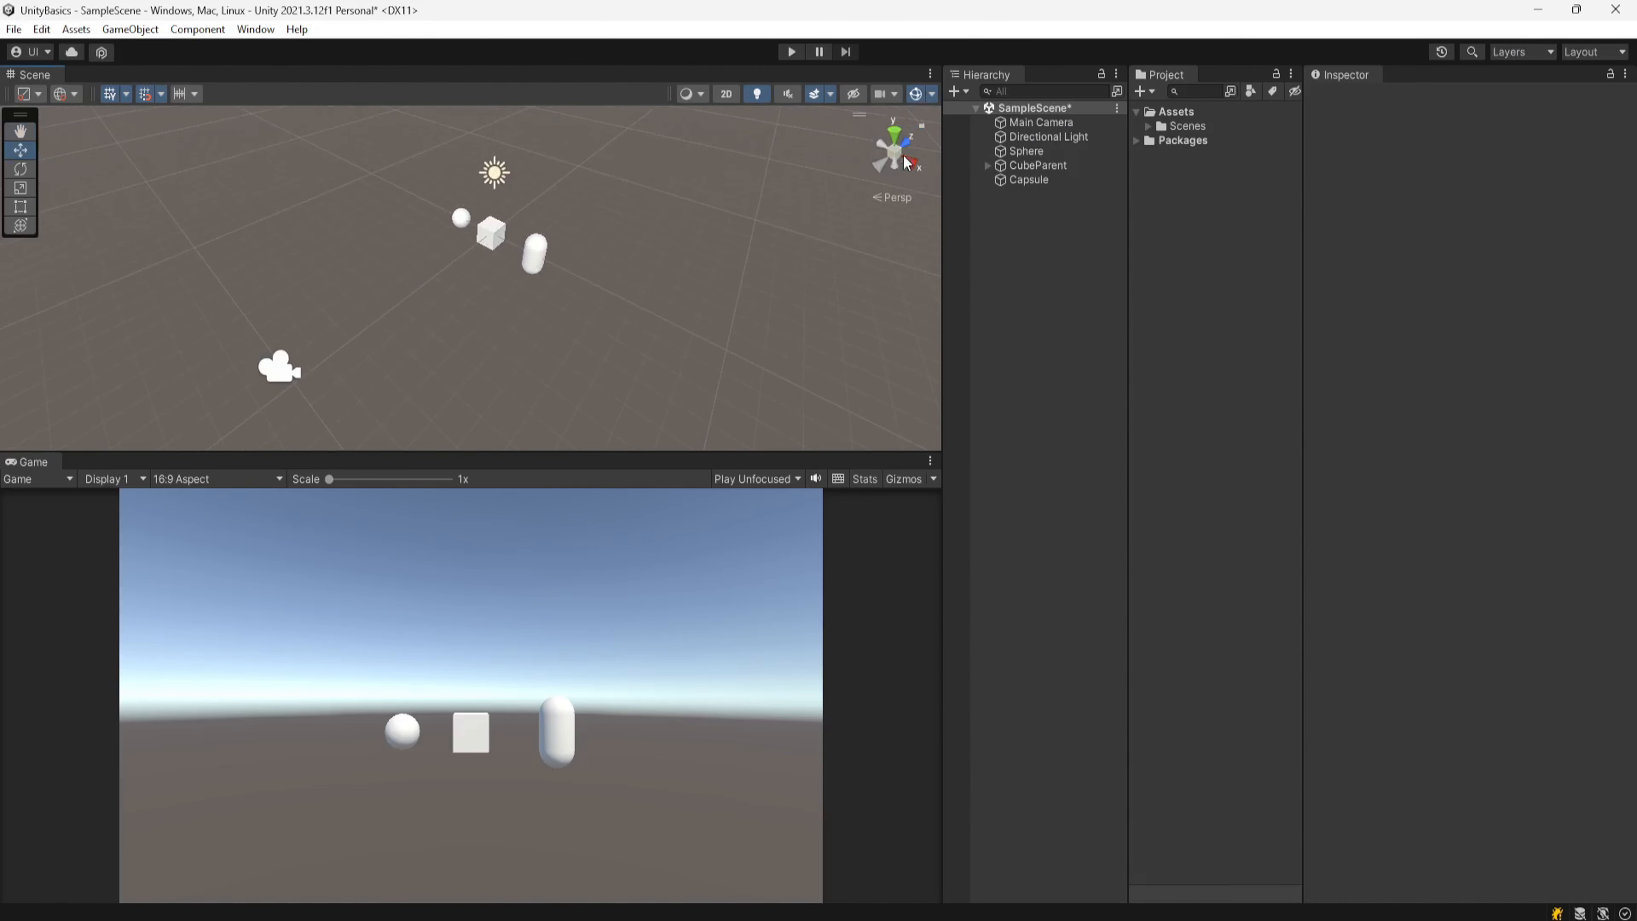
{"action": "left_click", "coordinate": [931, 96]}
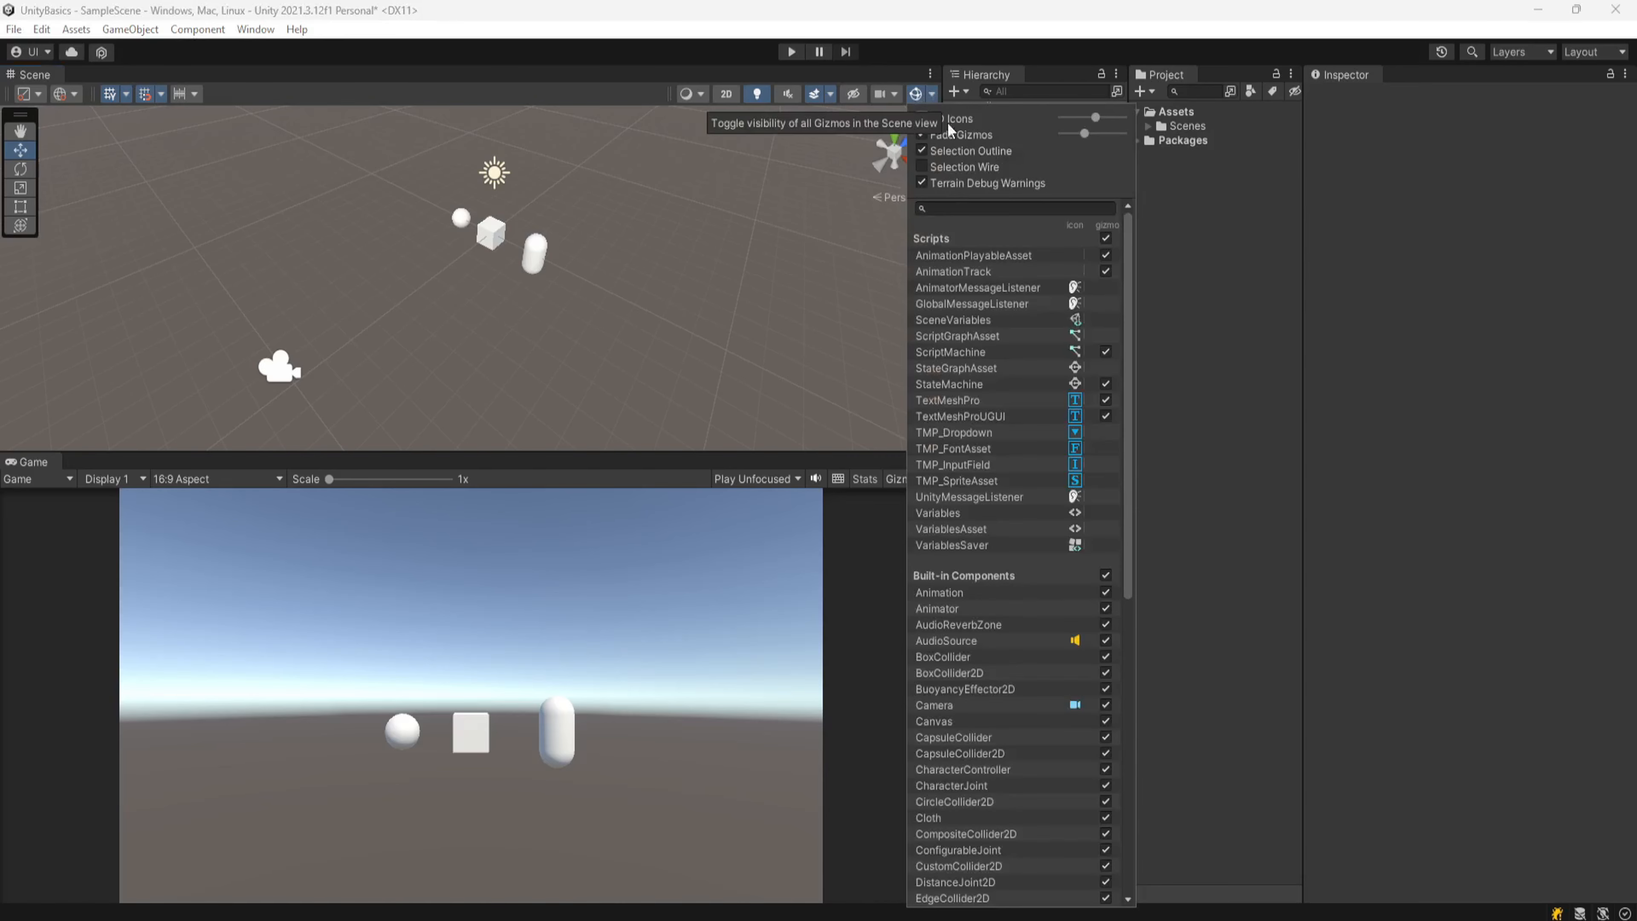
{"action": "left_click_drag", "start_coordinate": [1082, 119], "coordinate": [1099, 120]}
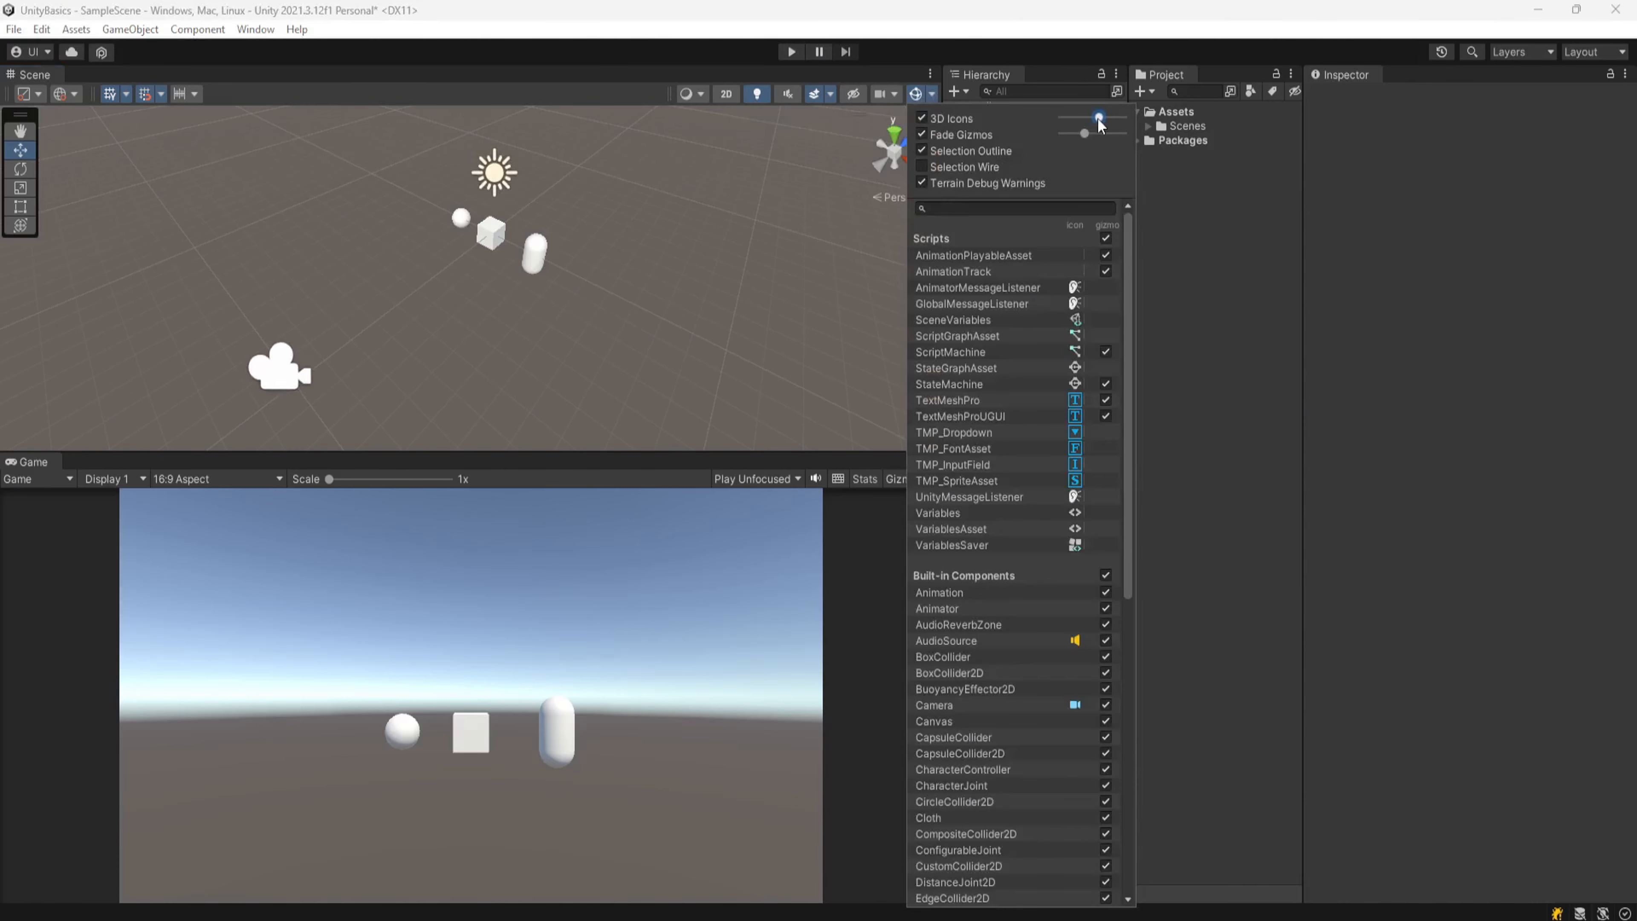
Step: Select and frame the Cube, and toggle the gizmo Selection Outline off and back on
{"action": "left_click", "coordinate": [493, 240]}
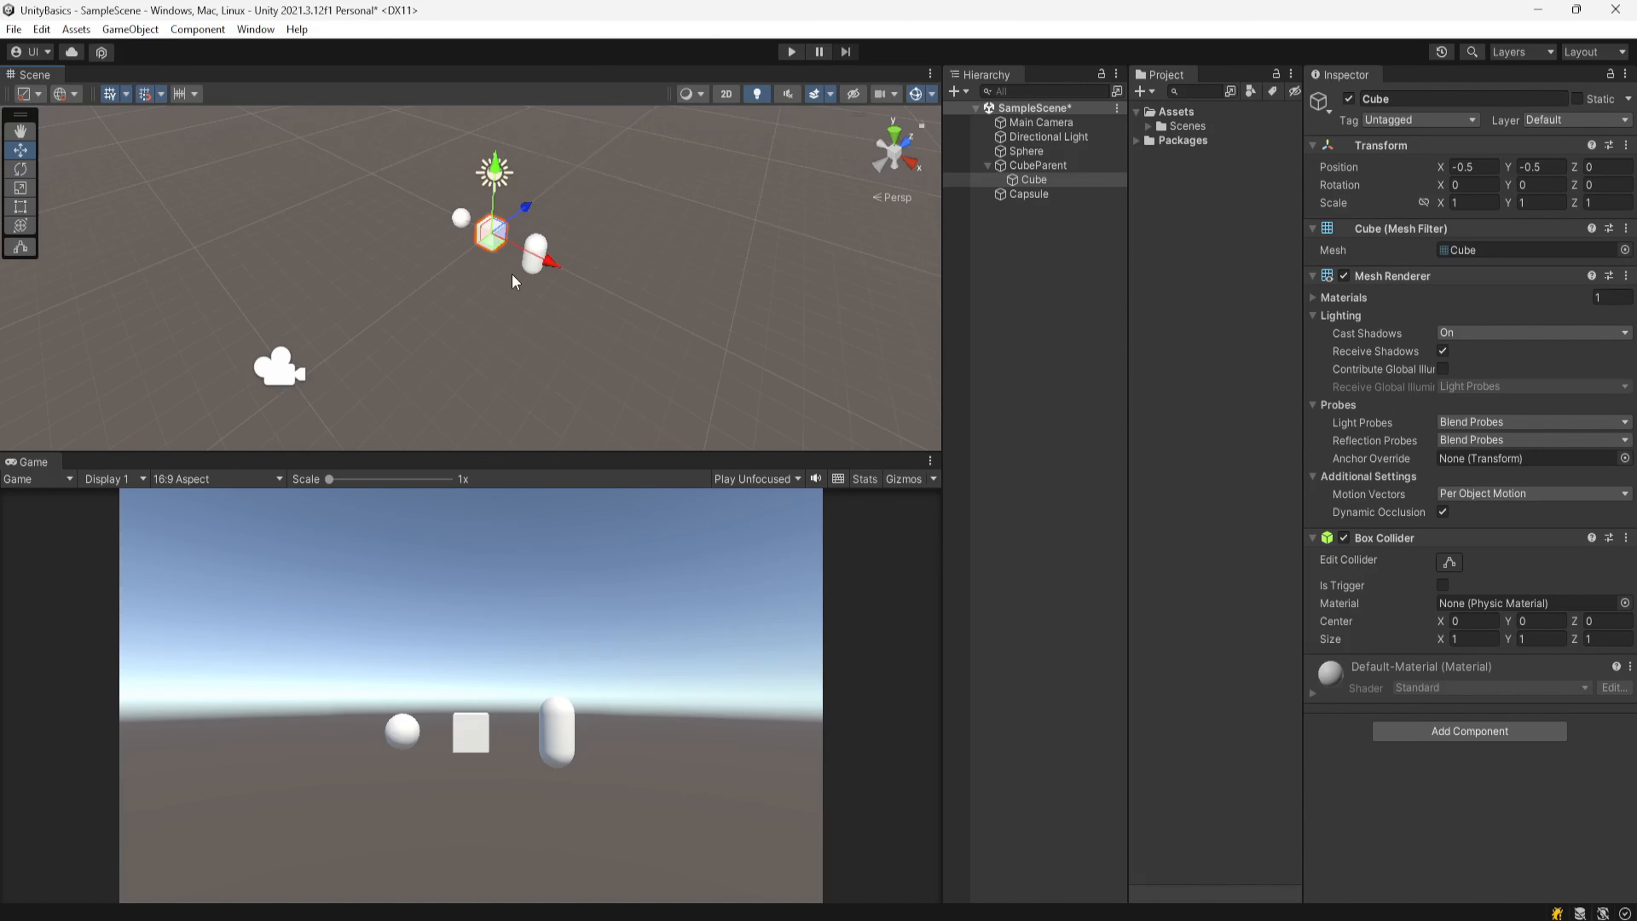
{"action": "key", "text": "f"}
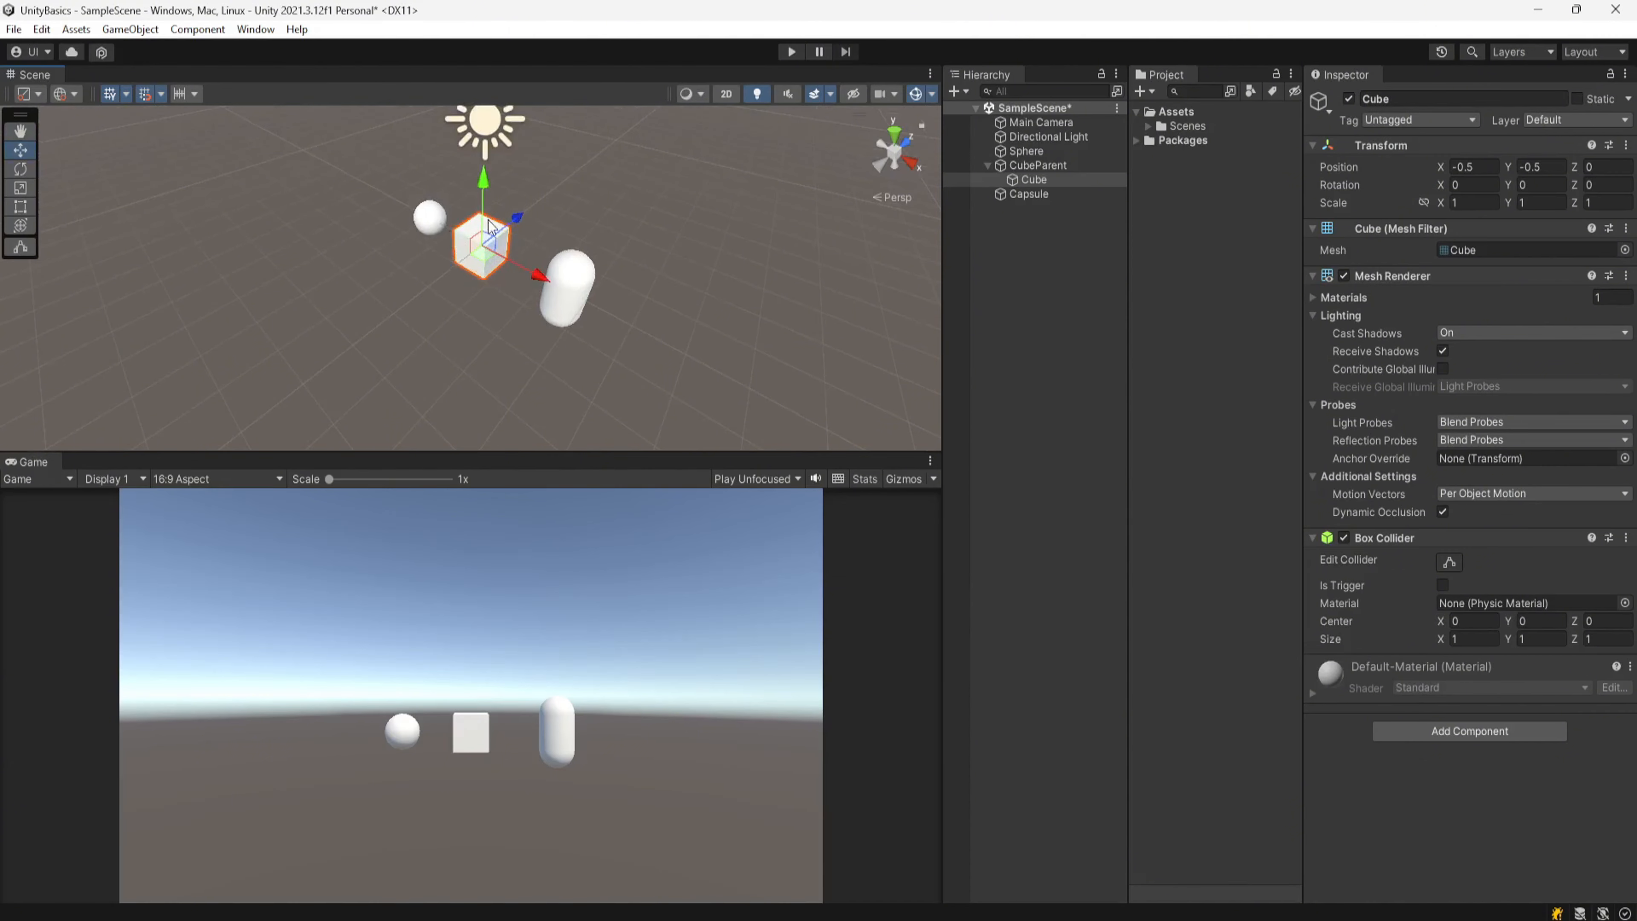
{"action": "left_click", "coordinate": [932, 95]}
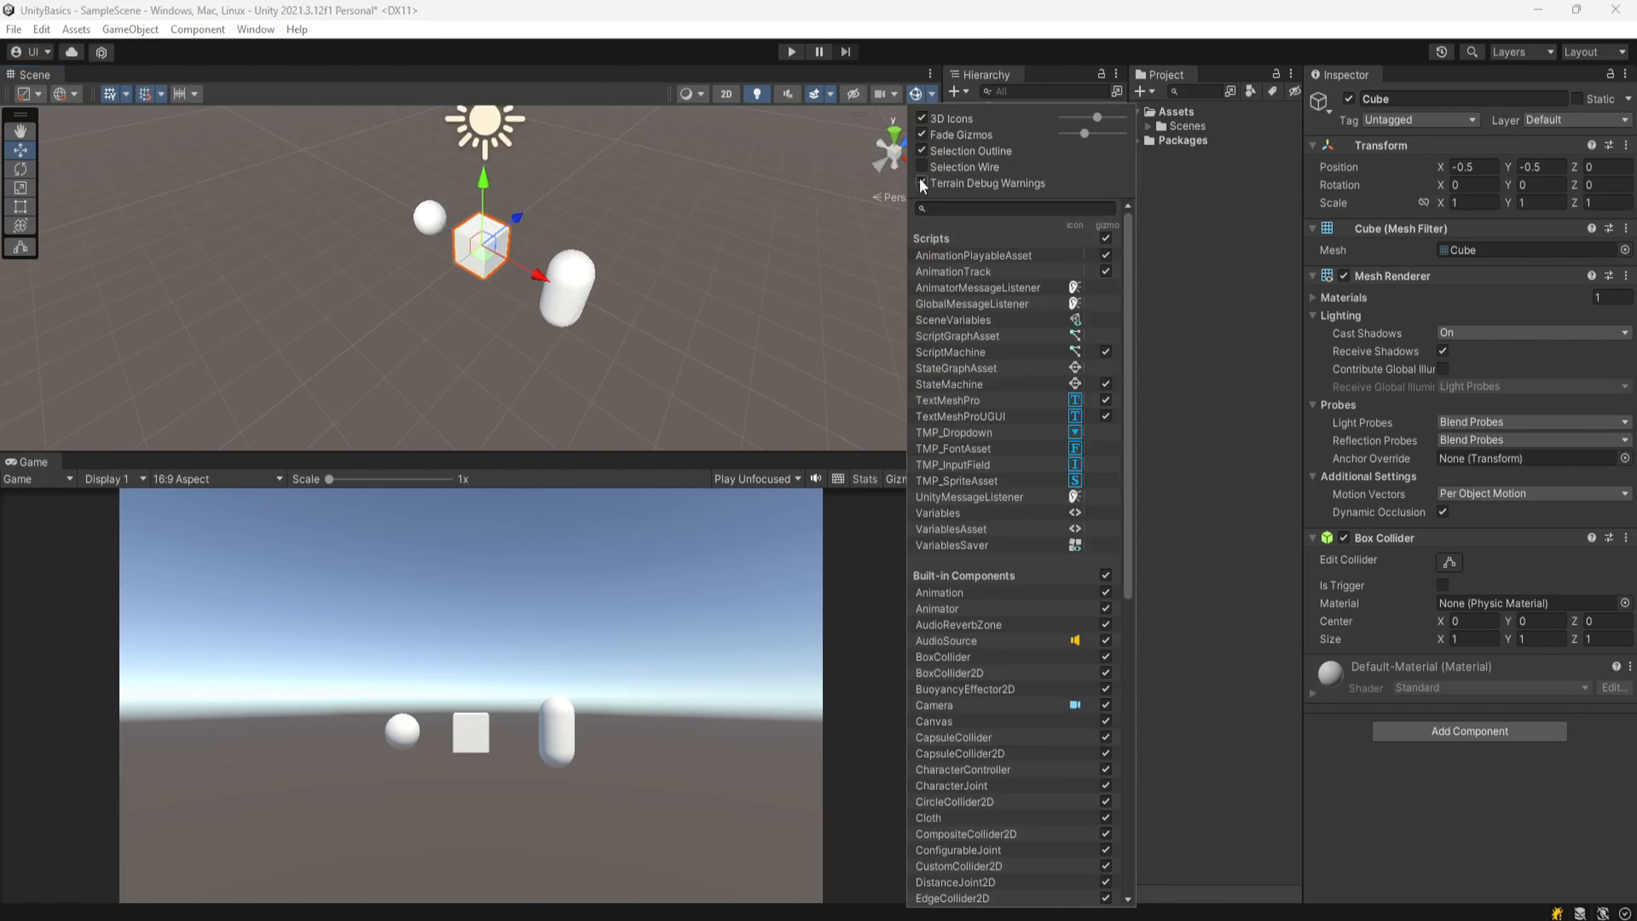
{"action": "left_click", "coordinate": [922, 152]}
{"action": "left_click", "coordinate": [922, 151]}
{"action": "scroll", "coordinate": [550, 364], "scroll_direction": "down", "scroll_amount": 5}
{"action": "middle_click_drag", "start_coordinate": [550, 363], "coordinate": [558, 335]}
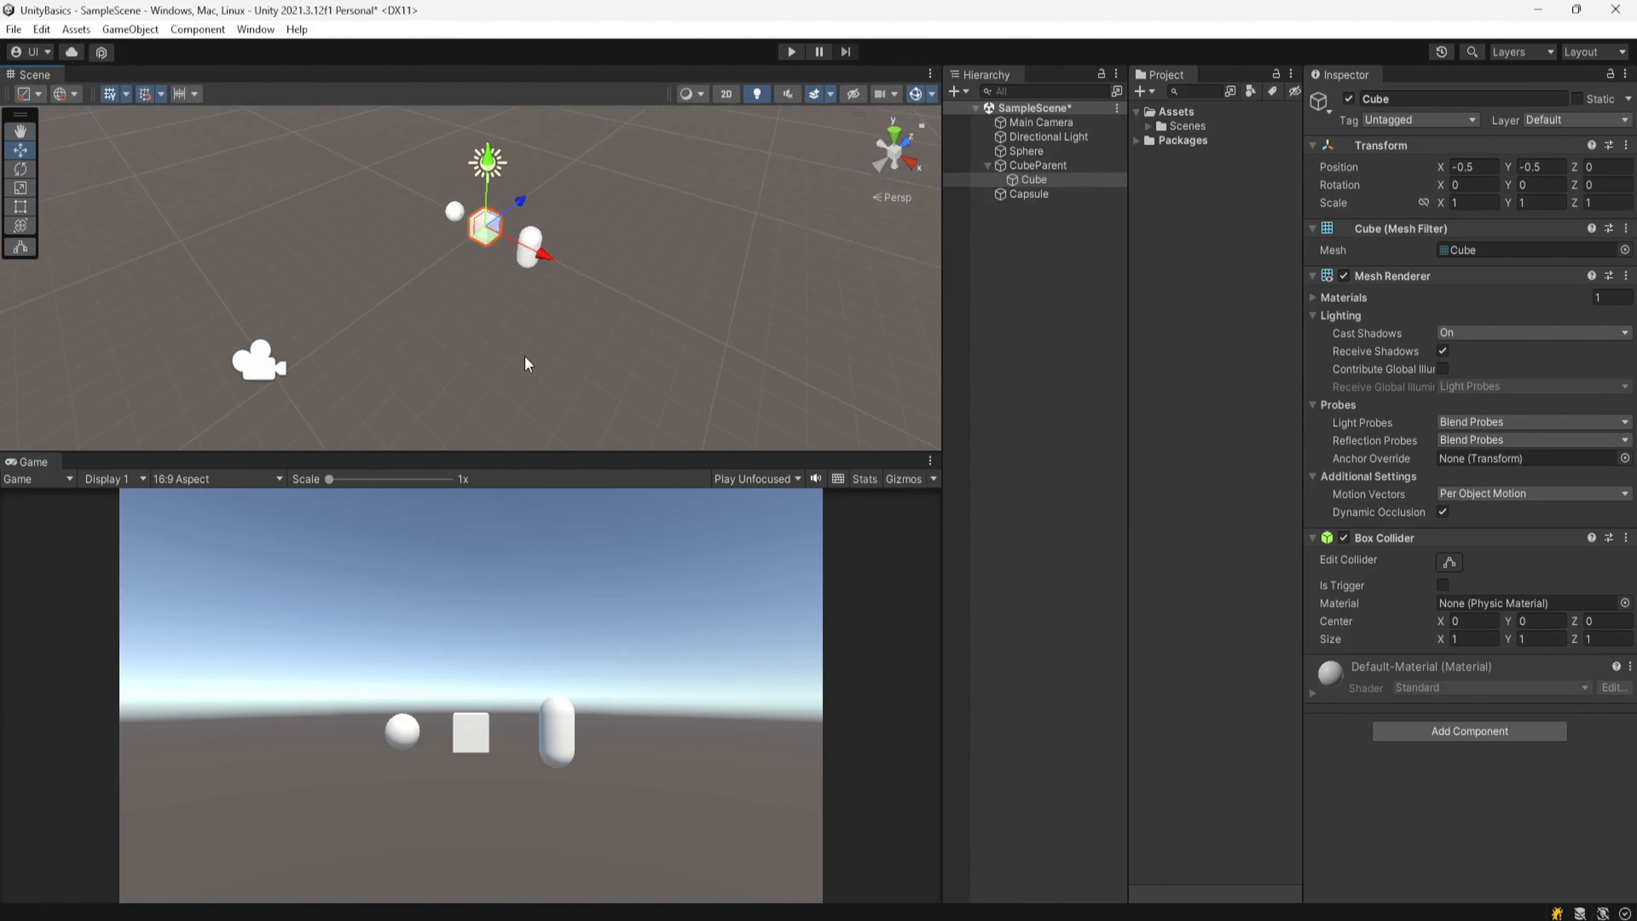
{"action": "middle_click_drag", "start_coordinate": [525, 356], "coordinate": [538, 358]}
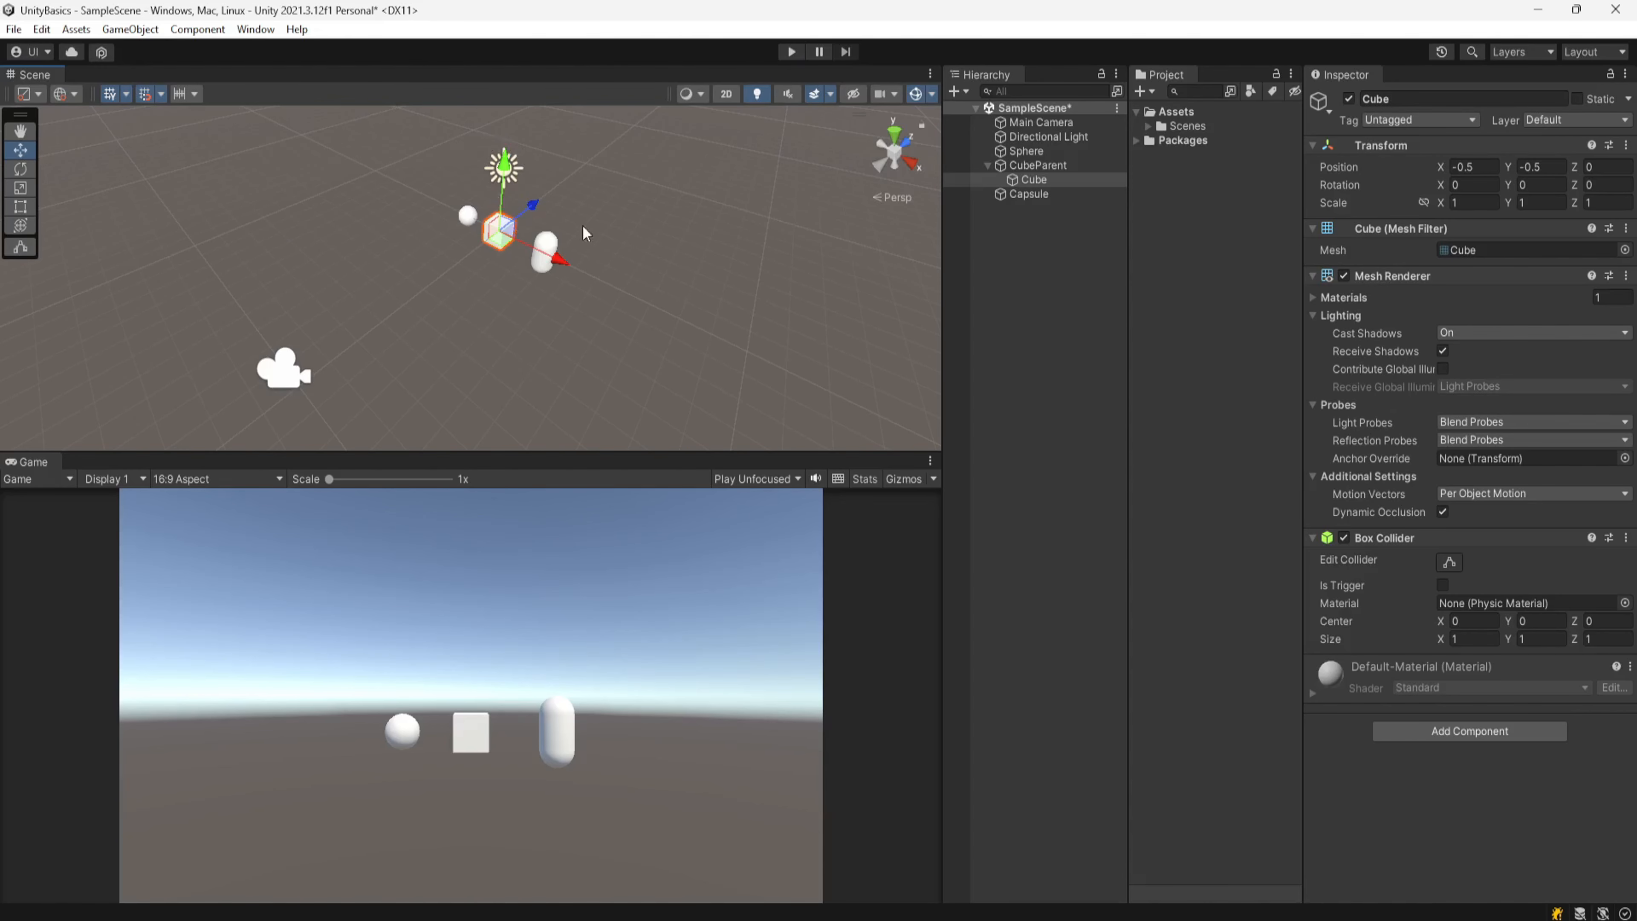
Step: Browse the gizmo component list and orbit the view around the scene objects
{"action": "left_click", "coordinate": [931, 95]}
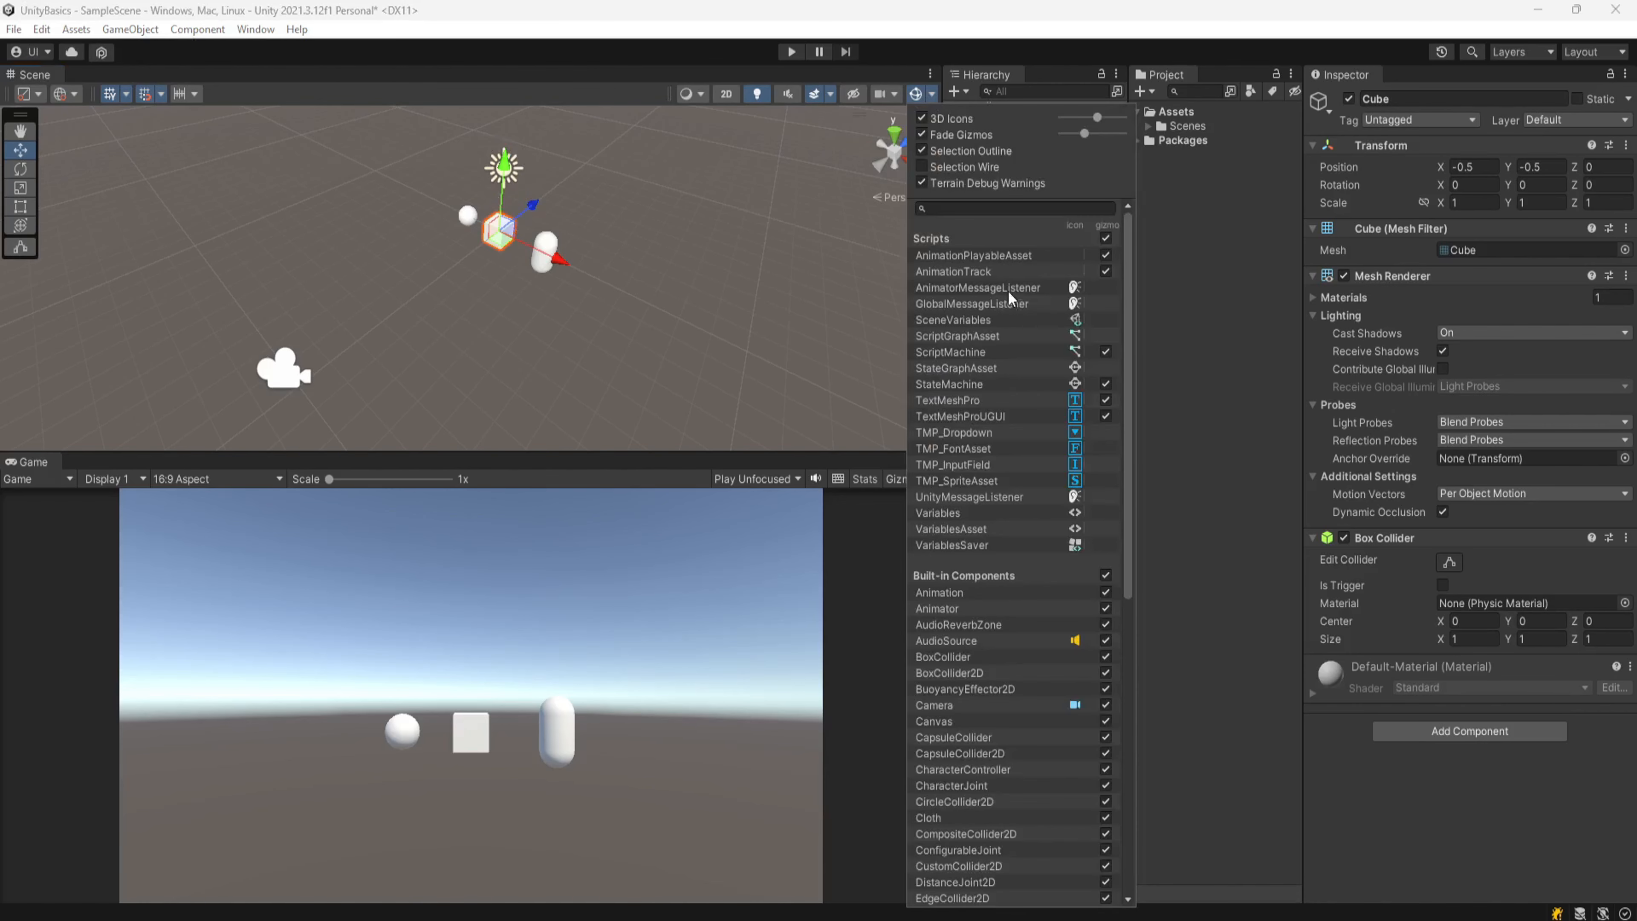
{"action": "scroll", "coordinate": [1026, 531], "scroll_direction": "down", "scroll_amount": 10}
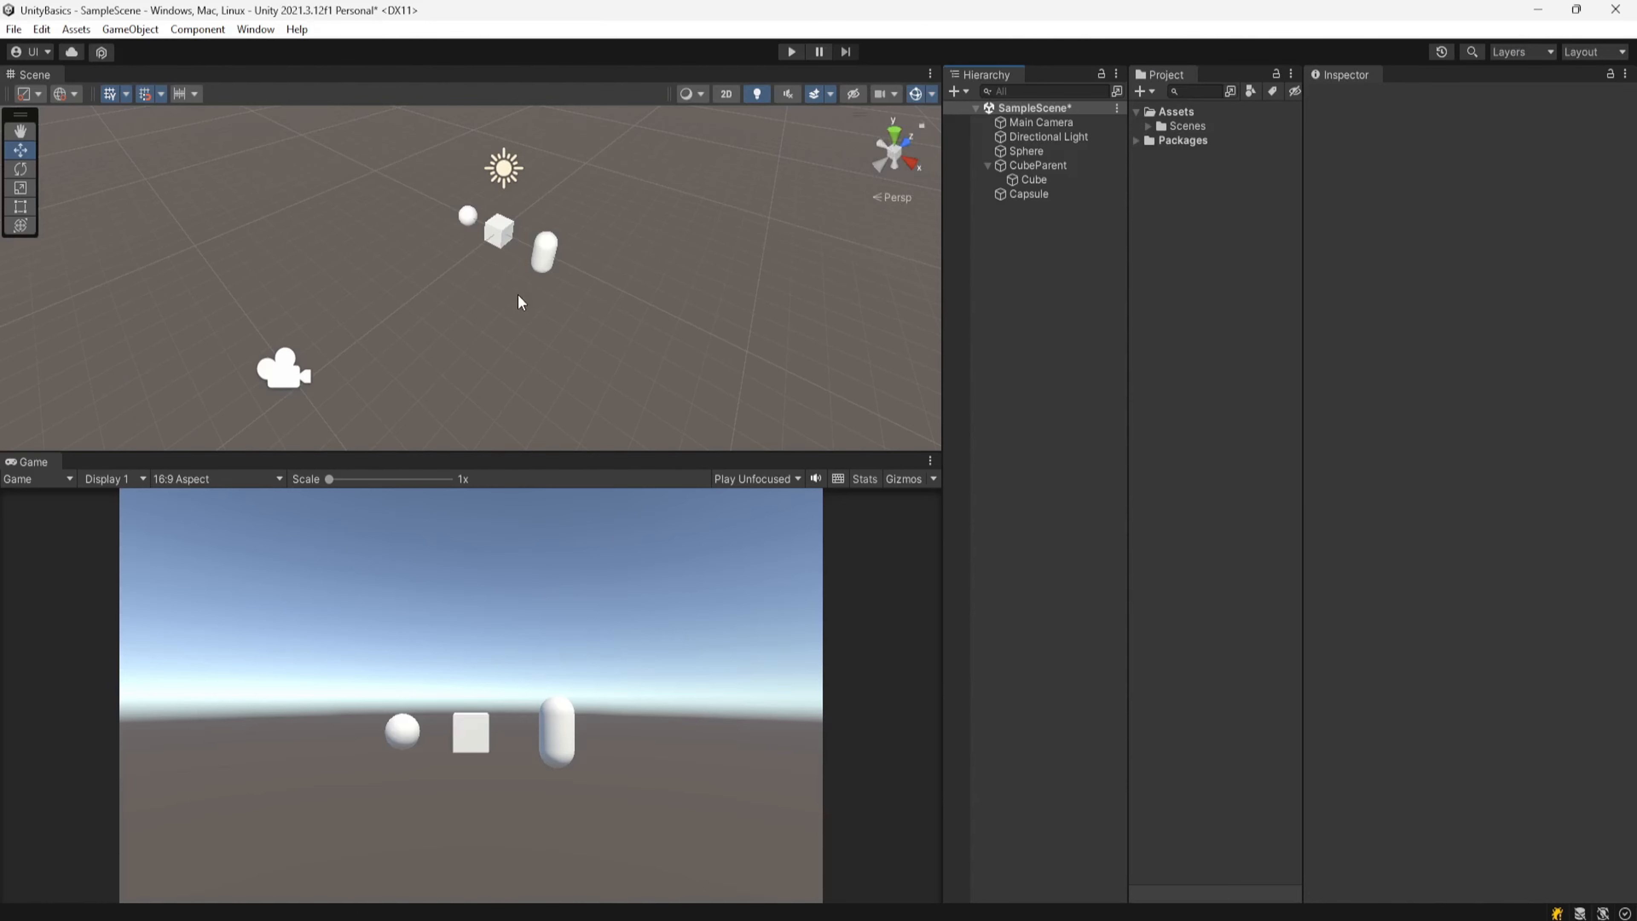
{"action": "right_click_drag", "start_coordinate": [521, 302], "coordinate": [644, 261]}
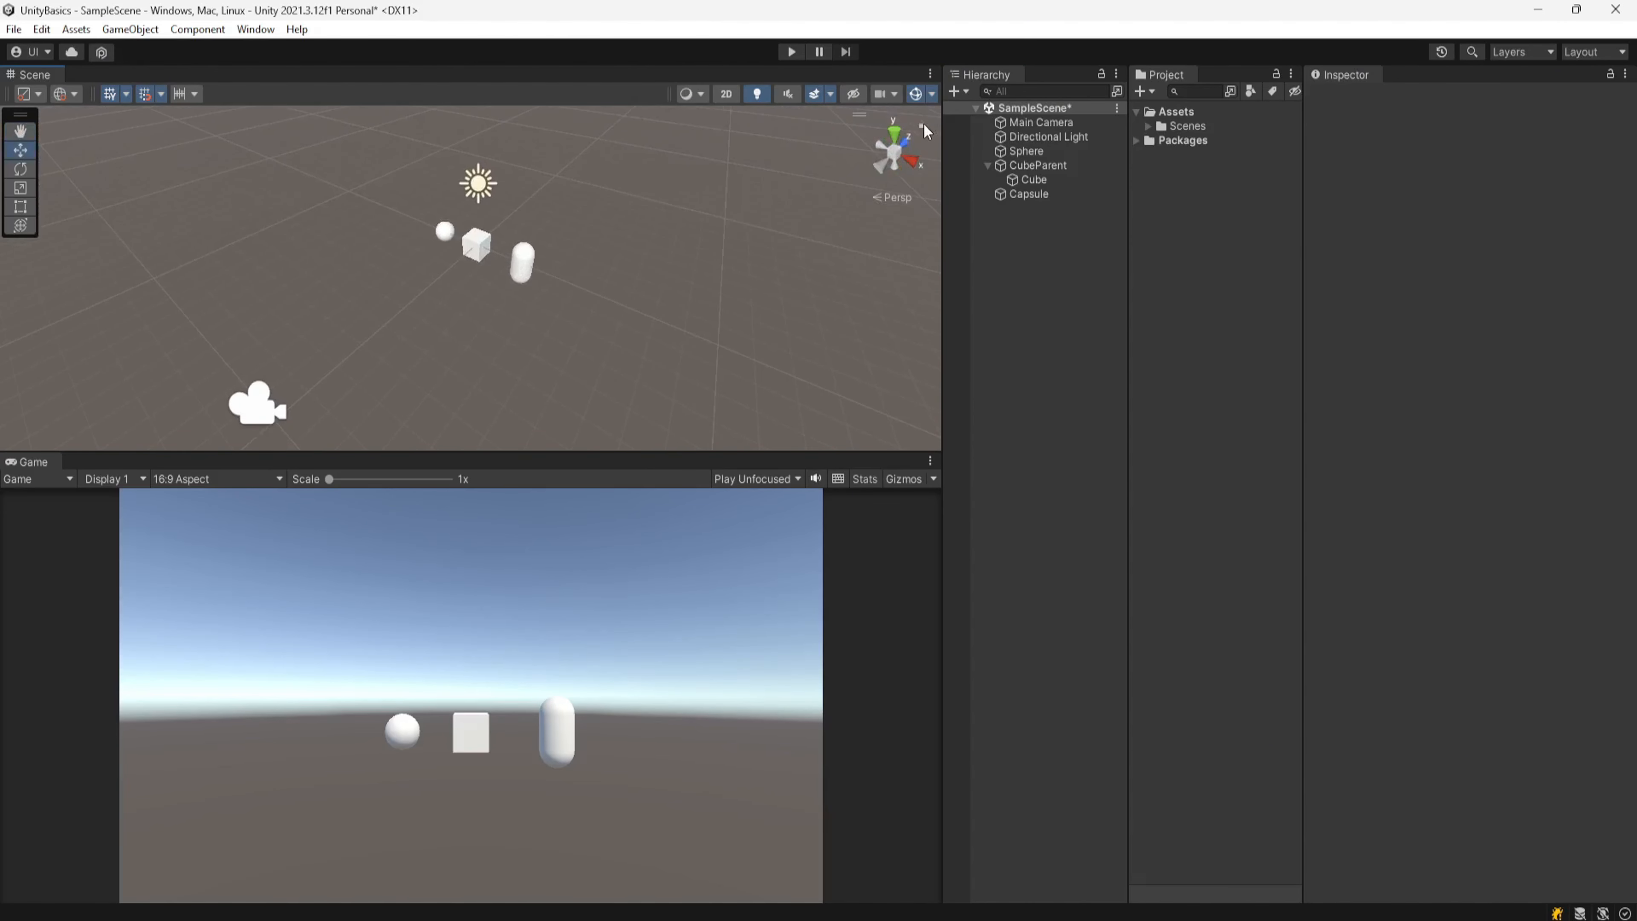
{"action": "mouse_move", "coordinate": [643, 289]}
{"action": "middle_mouse_down"}
{"action": "mouse_move", "coordinate": [519, 285]}
{"action": "mouse_move", "coordinate": [672, 278]}
{"action": "mouse_move", "coordinate": [614, 289]}
{"action": "mouse_move", "coordinate": [647, 275]}
{"action": "middle_mouse_up"}
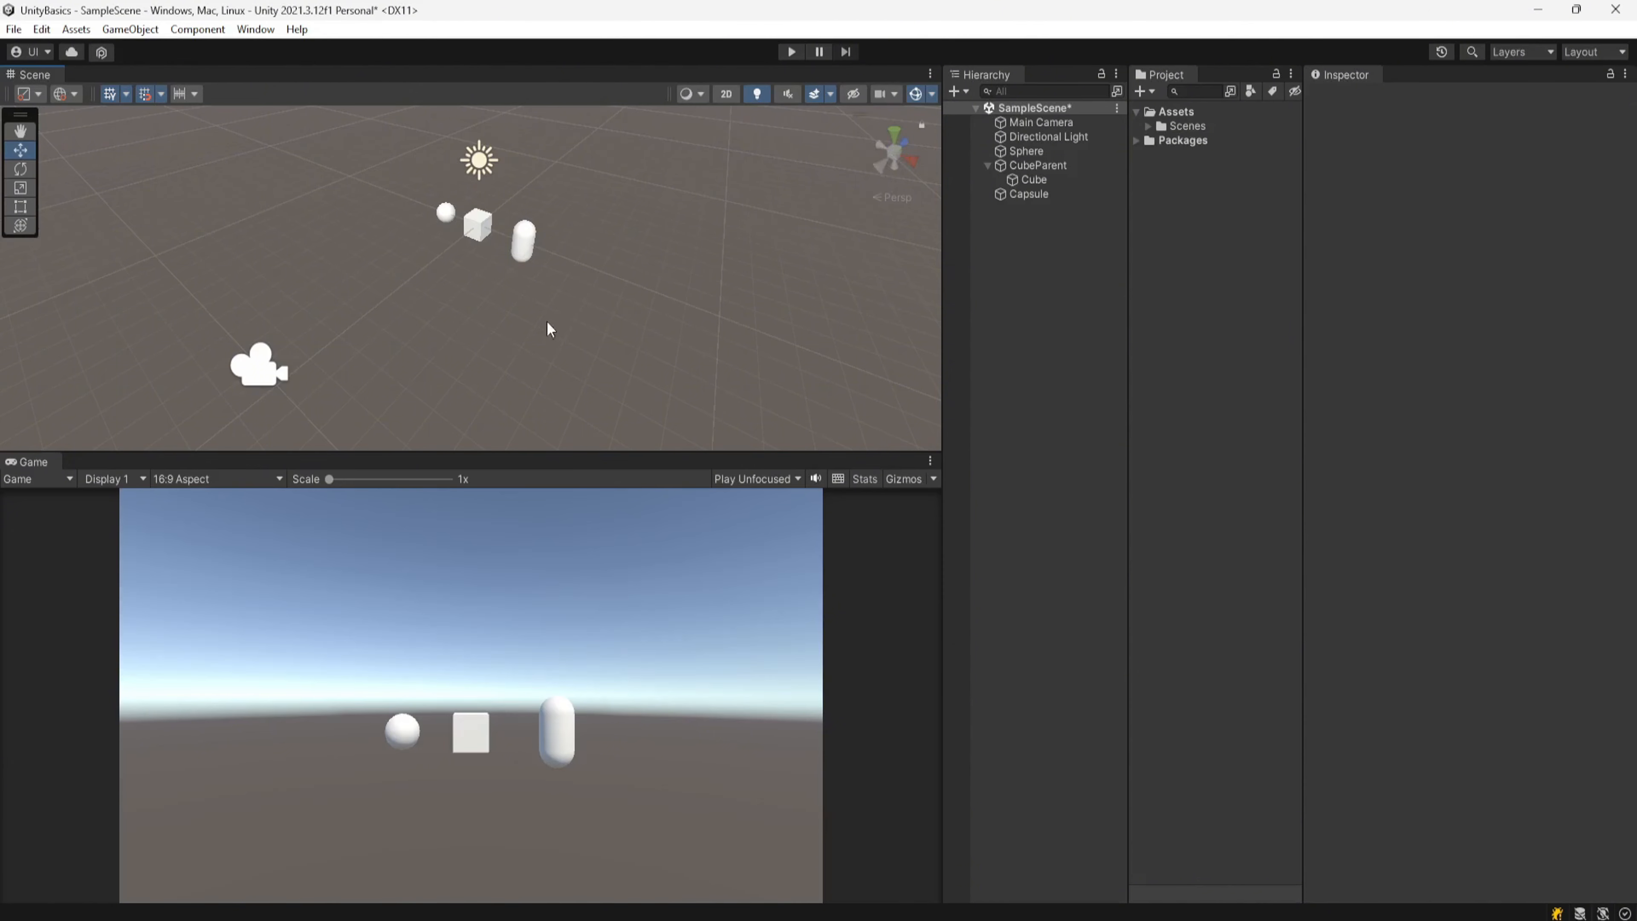
{"action": "mouse_move", "coordinate": [546, 329]}
{"action": "middle_mouse_down"}
{"action": "mouse_move", "coordinate": [617, 317]}
{"action": "mouse_move", "coordinate": [552, 328]}
{"action": "middle_mouse_up"}
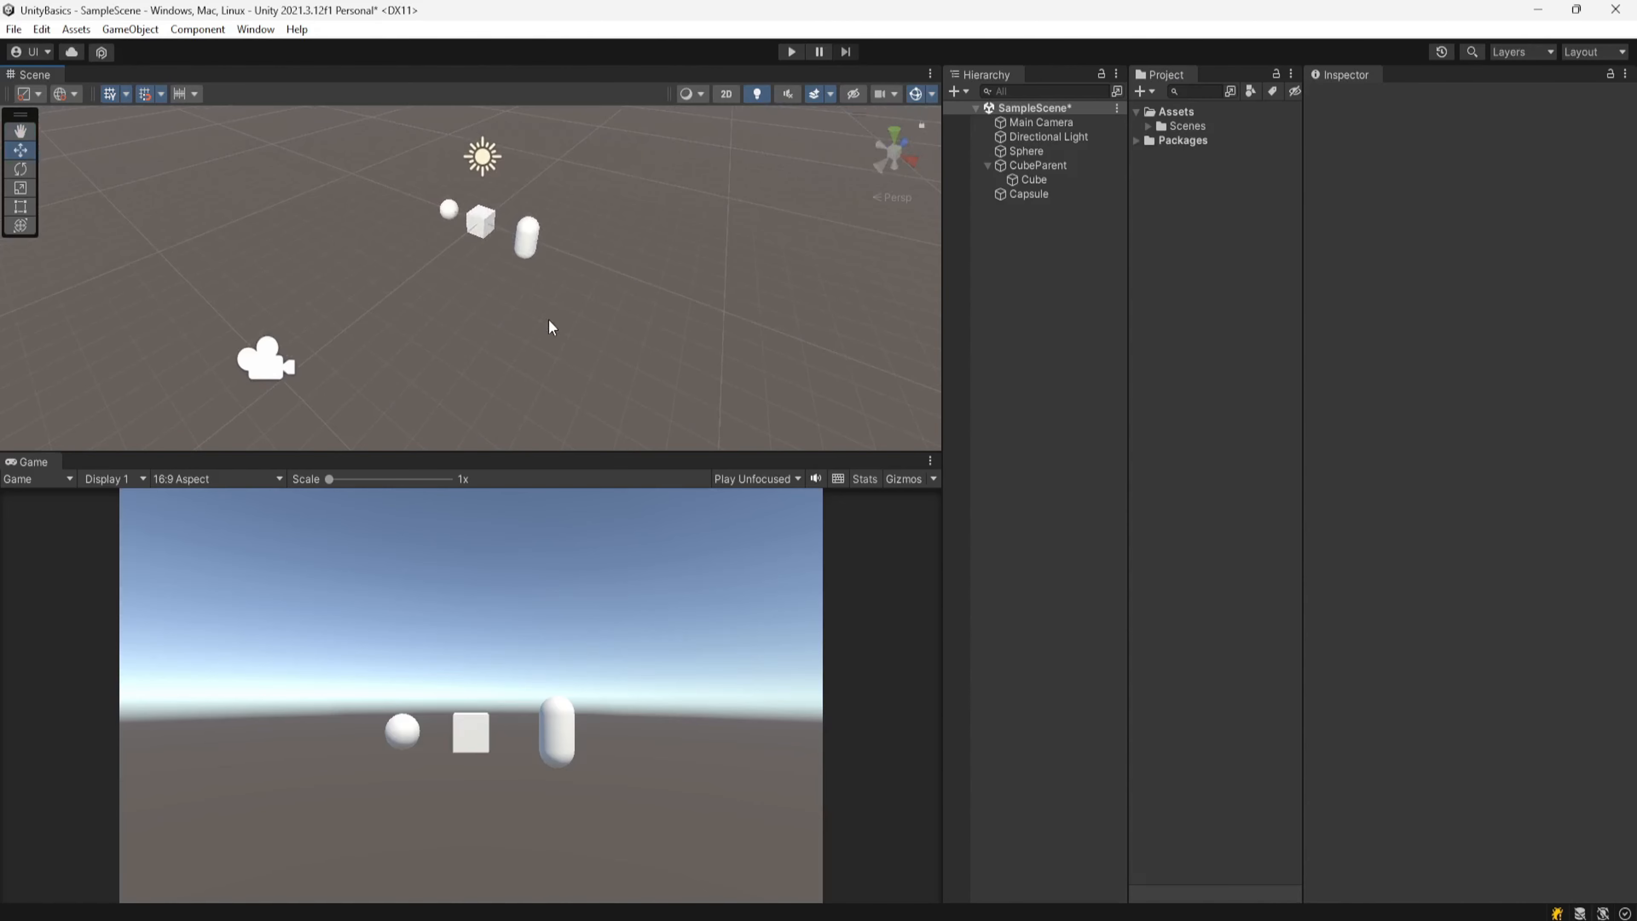
{"action": "middle_click_drag", "start_coordinate": [551, 327], "coordinate": [590, 326]}
{"action": "left_click", "coordinate": [920, 124]}
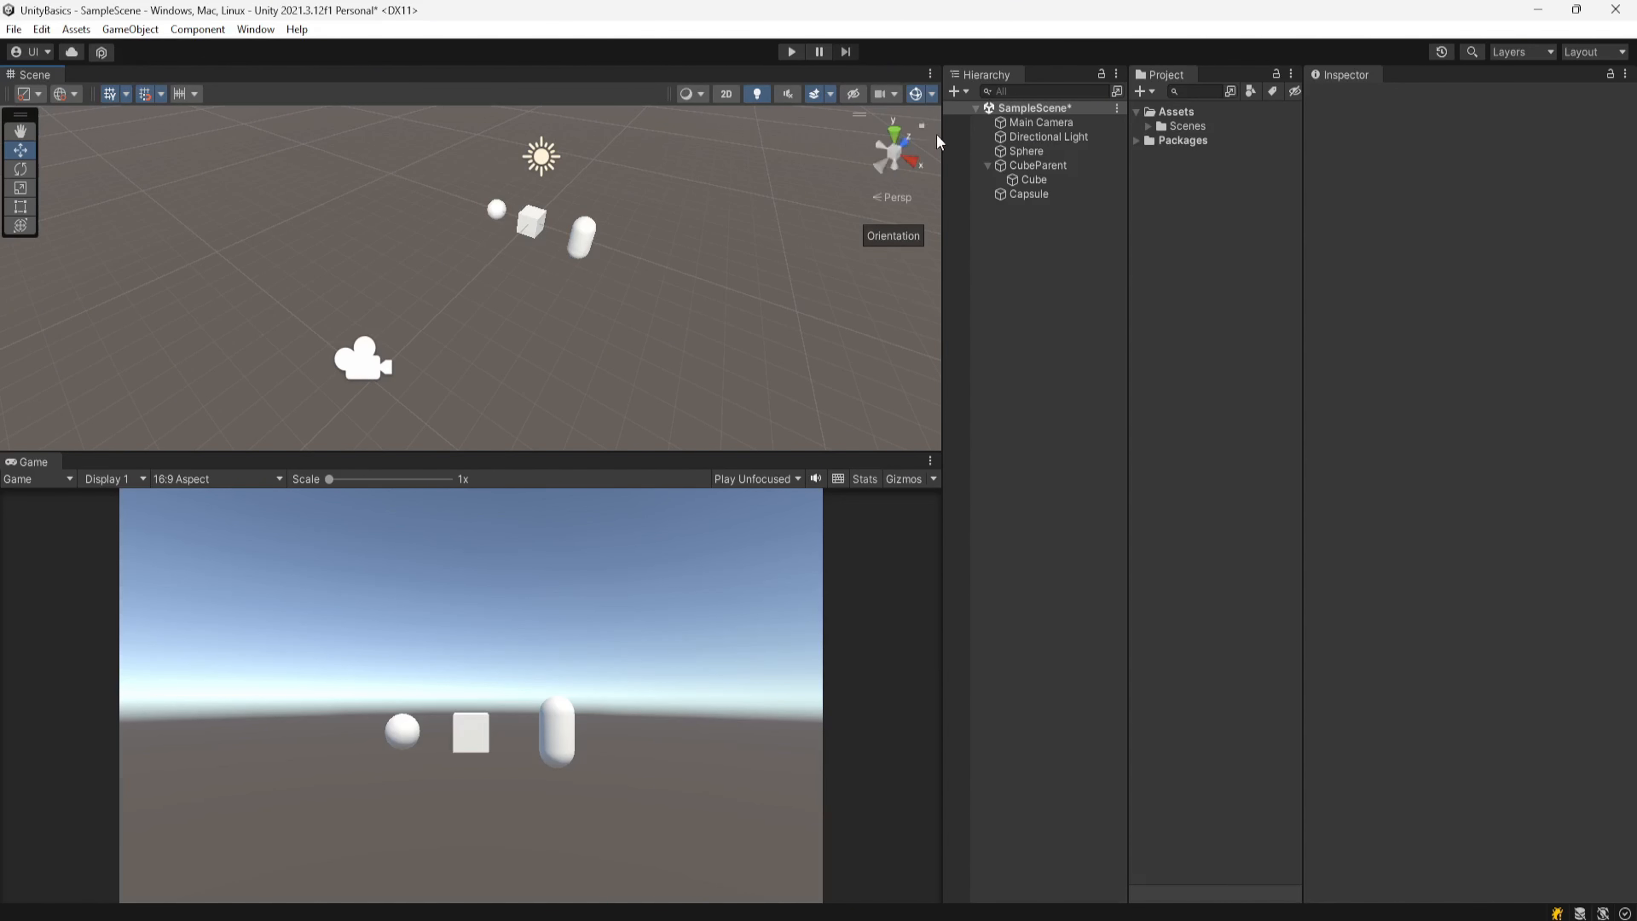
{"action": "right_click_drag", "start_coordinate": [699, 310], "coordinate": [675, 308]}
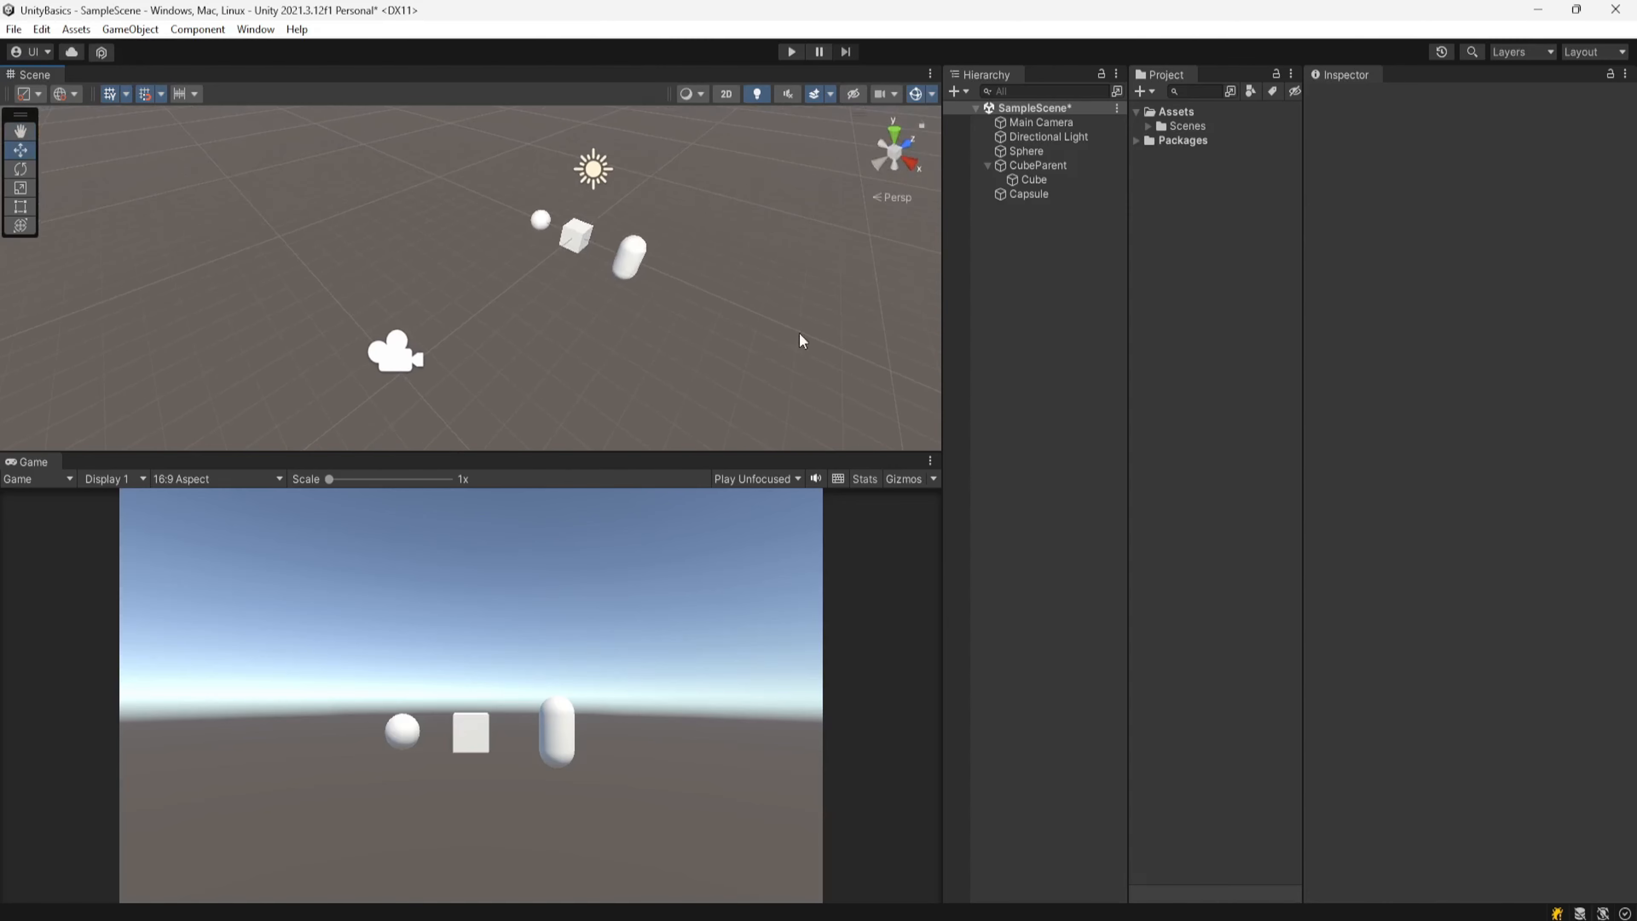
Step: Switch the Scene view between perspective and isometric projection several times
{"action": "left_click", "coordinate": [902, 201]}
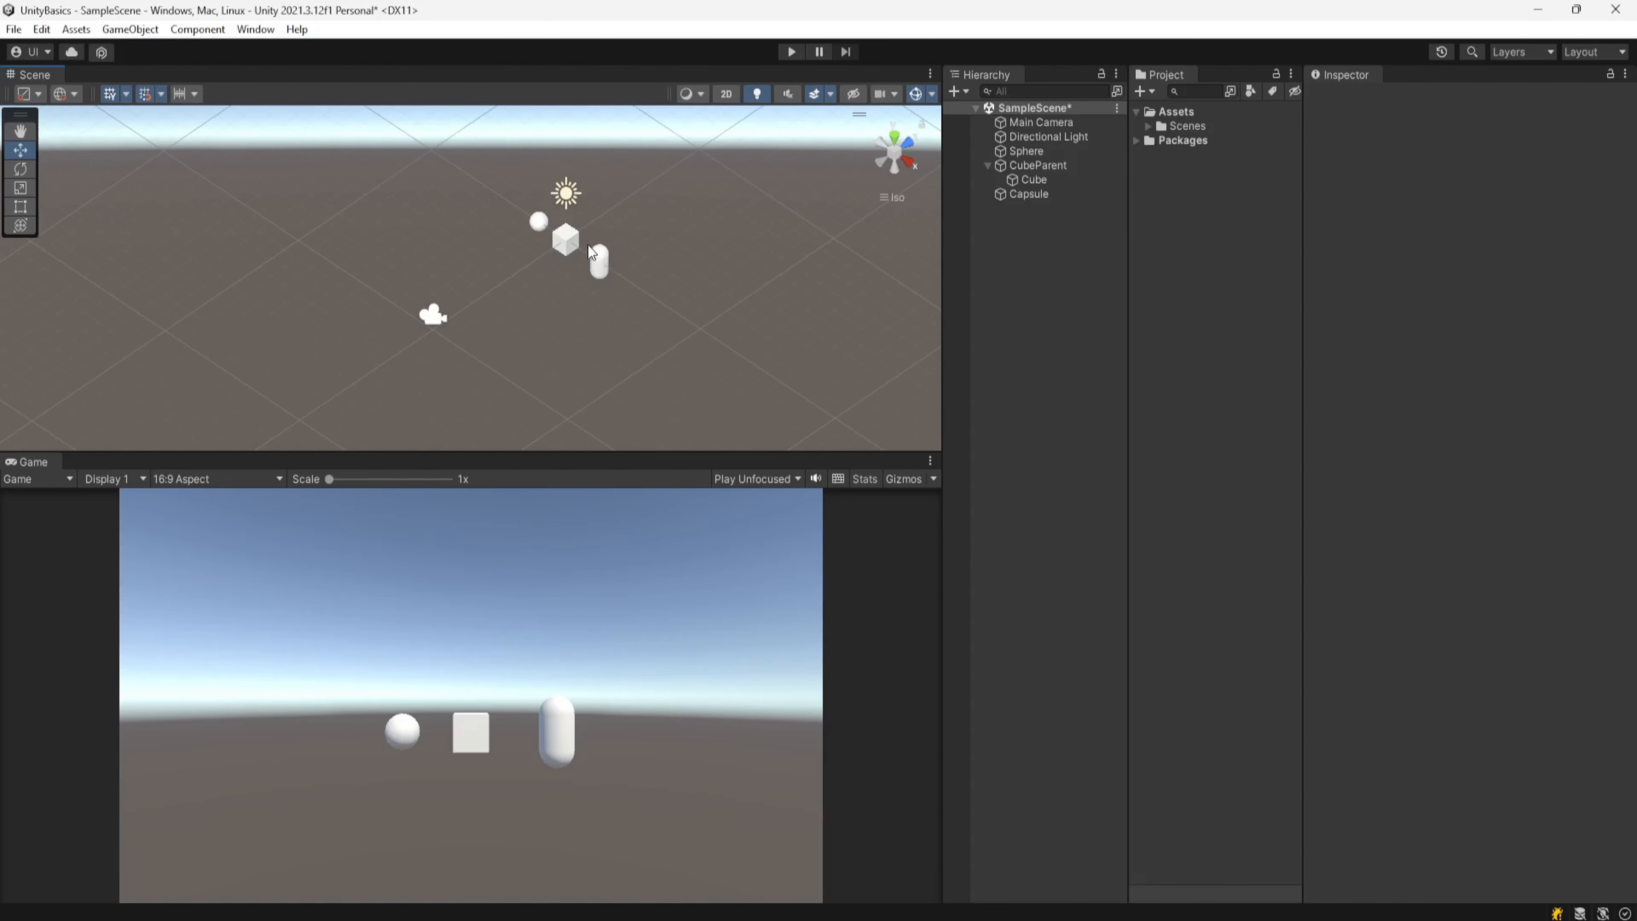
{"action": "left_click", "coordinate": [896, 196]}
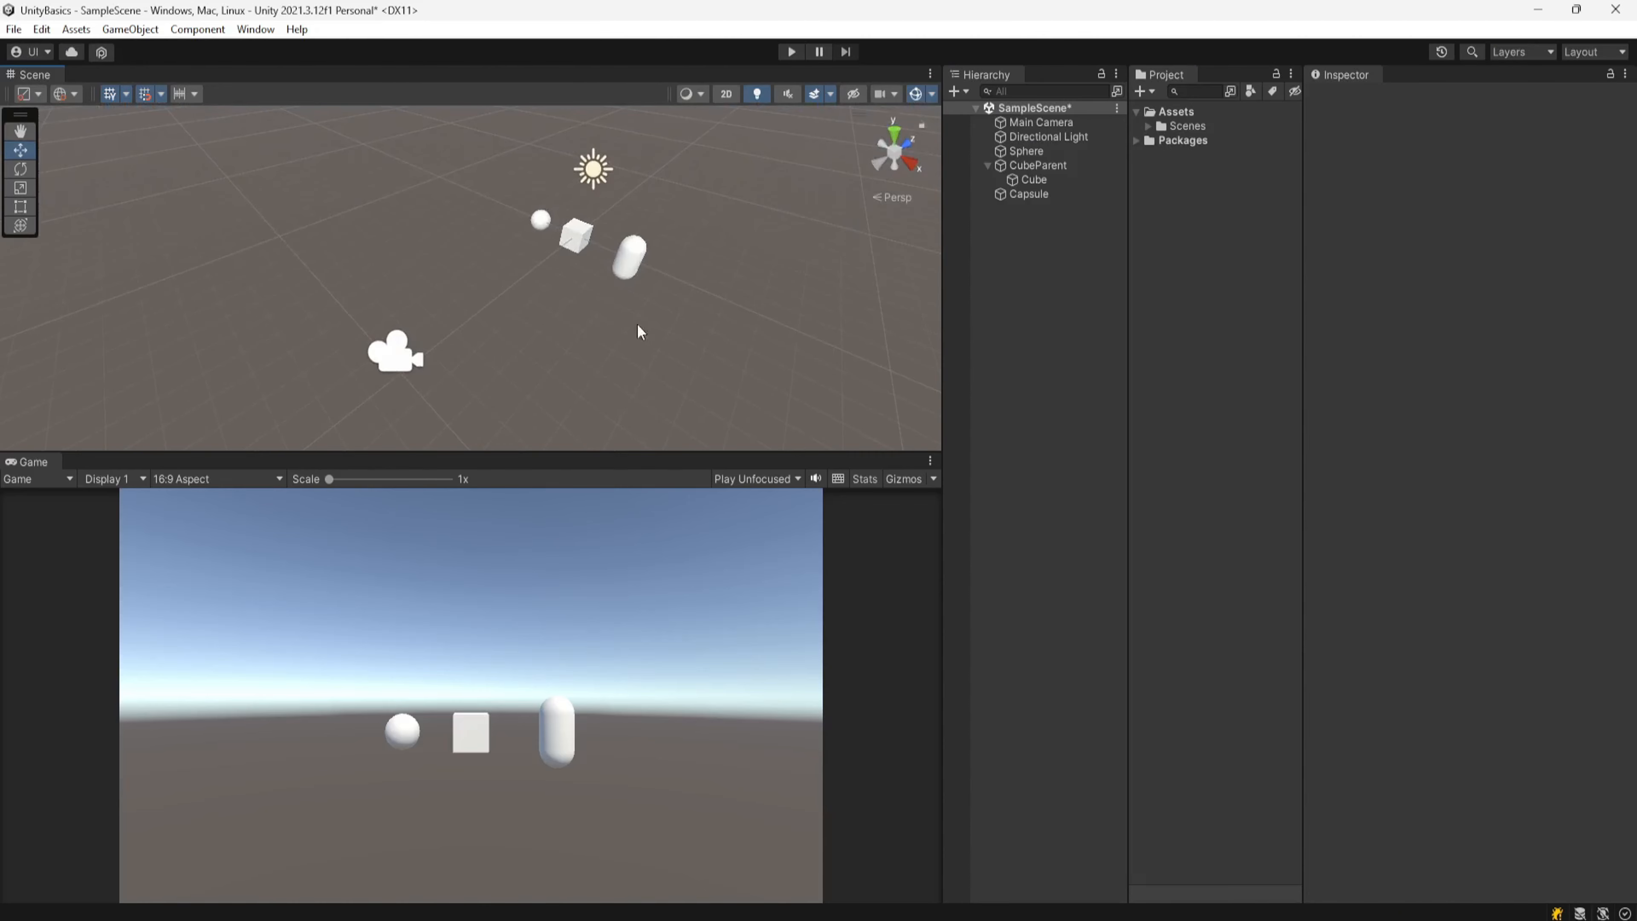
{"action": "right_click_drag", "start_coordinate": [697, 305], "coordinate": [670, 323]}
{"action": "middle_click_drag", "start_coordinate": [670, 323], "coordinate": [627, 301]}
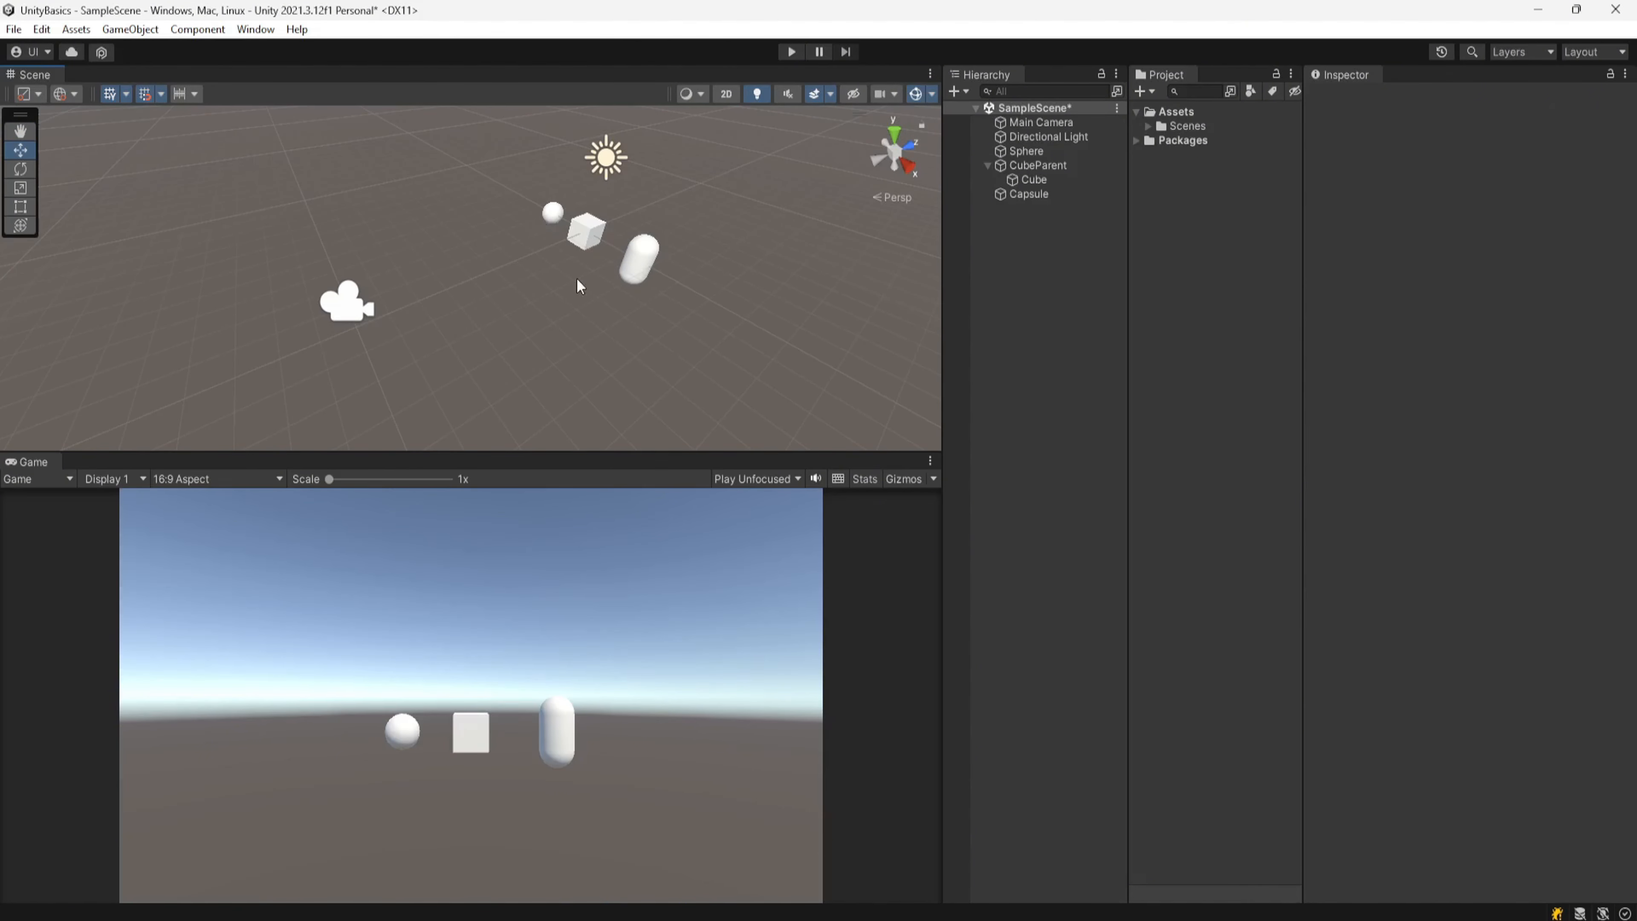
{"action": "left_click", "coordinate": [896, 196]}
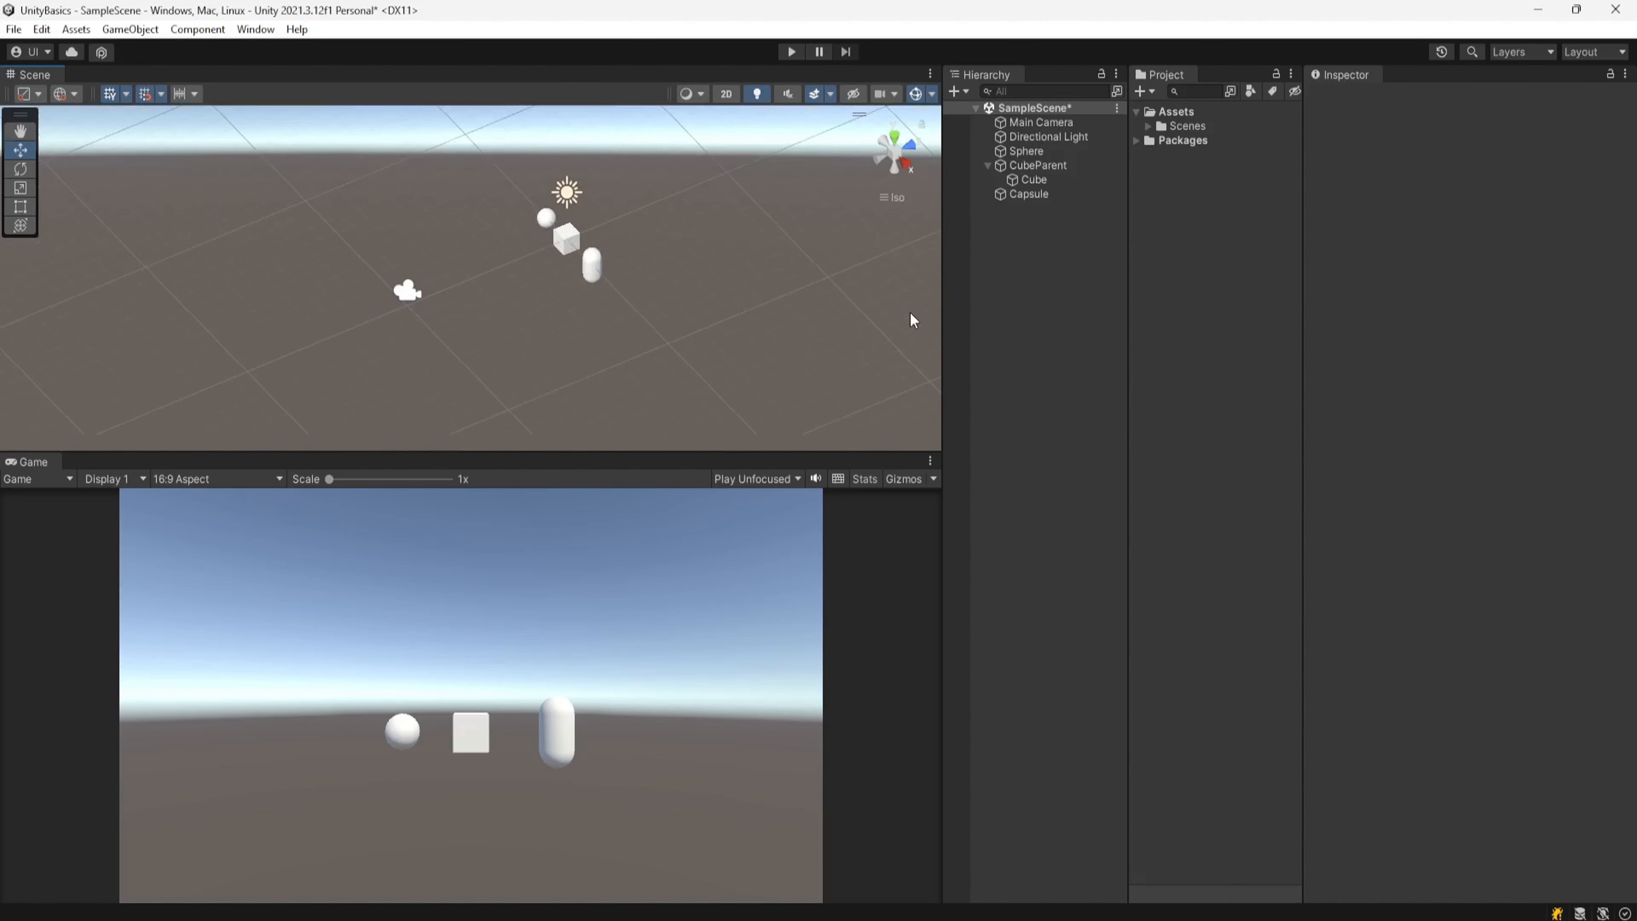
{"action": "left_click", "coordinate": [892, 198]}
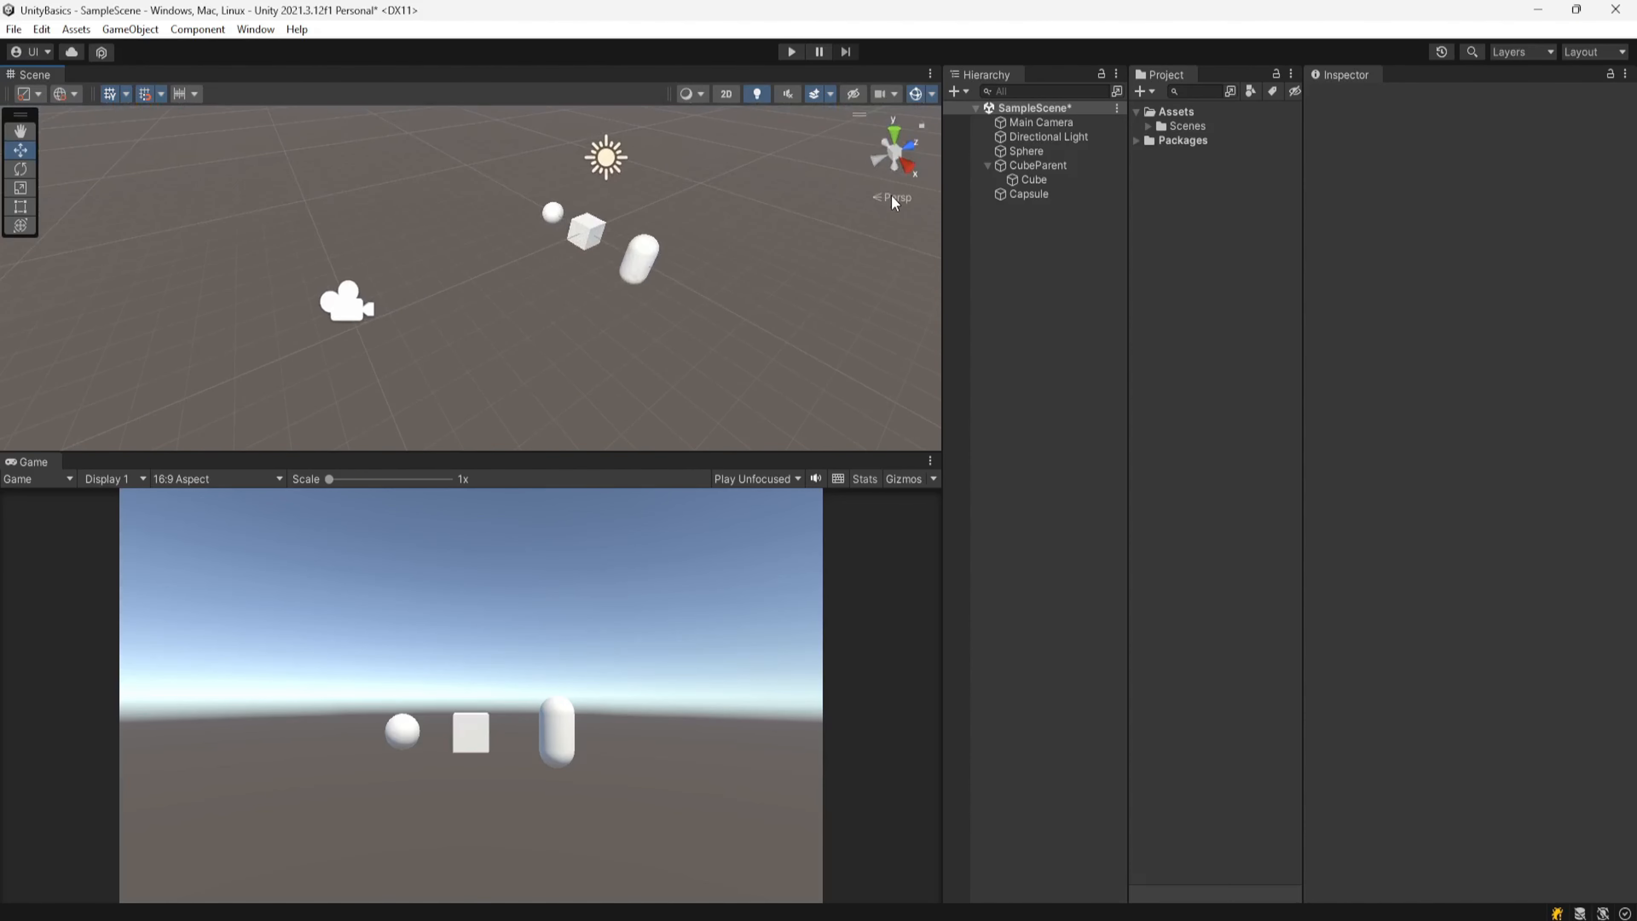
Step: Snap the Scene view to axis-aligned side views using the orientation gizmo
{"action": "left_click", "coordinate": [896, 159]}
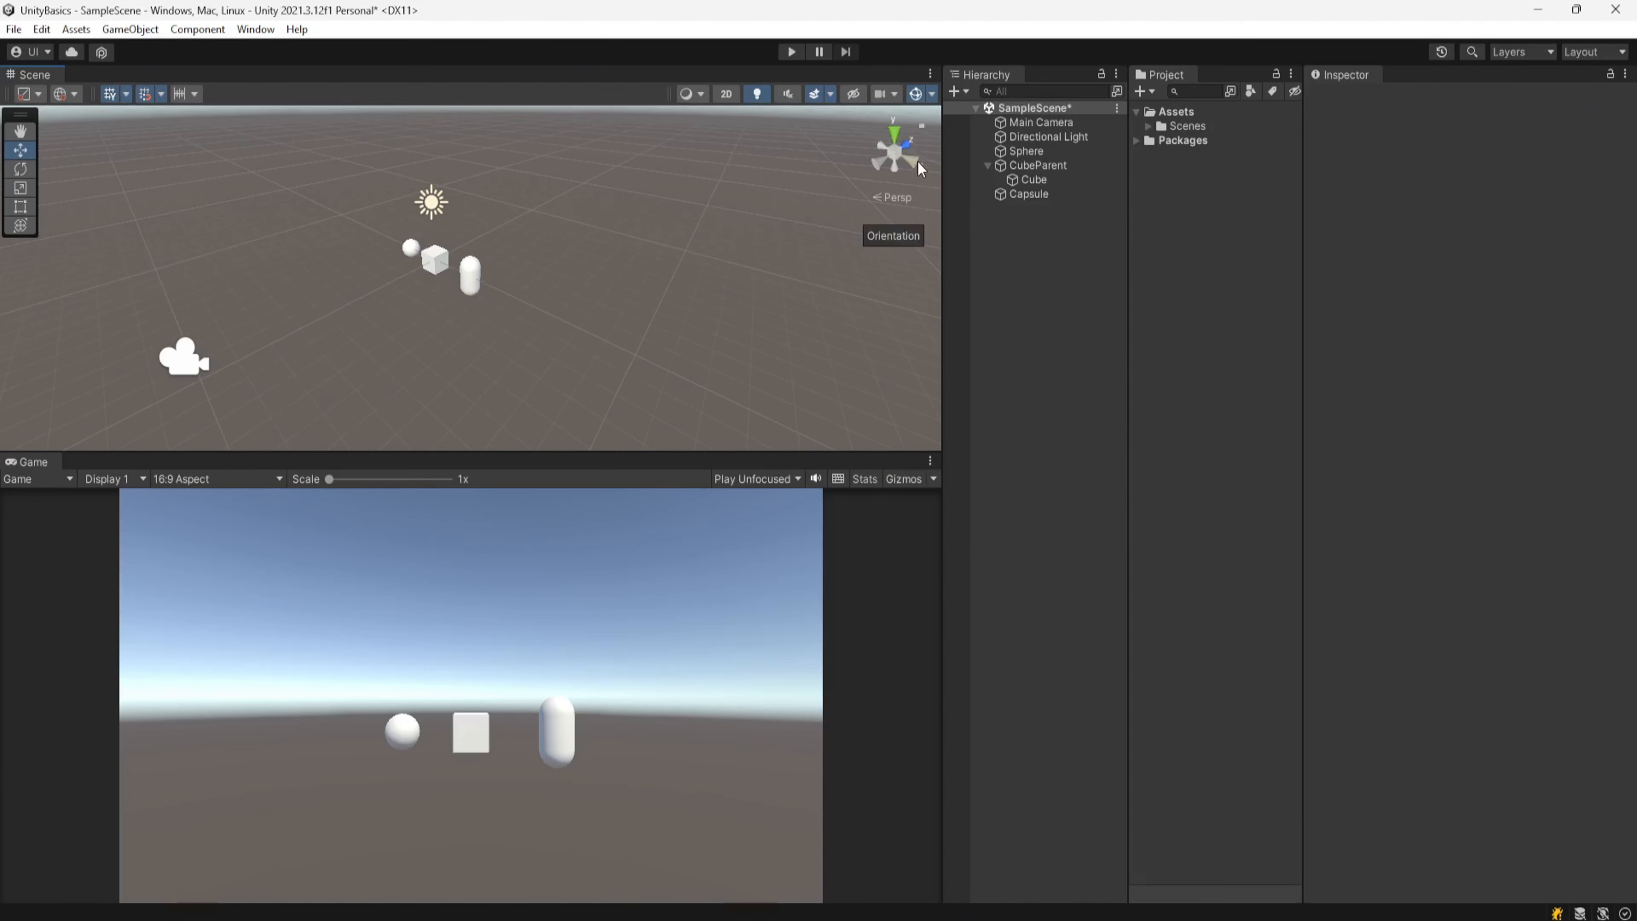
{"action": "left_click", "coordinate": [913, 162]}
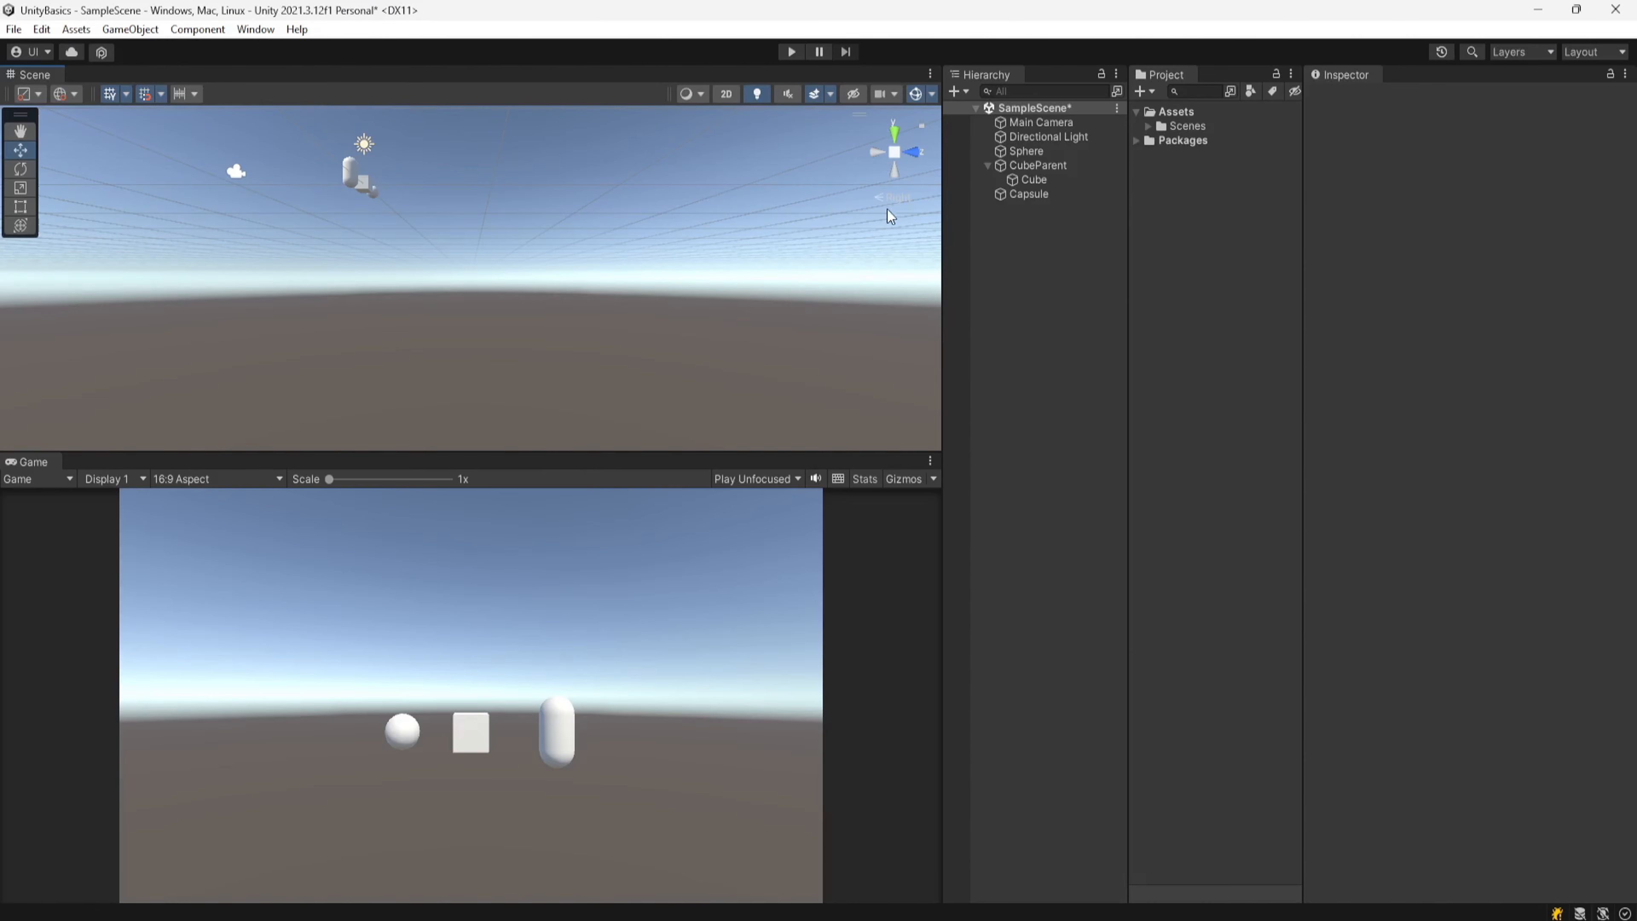
{"action": "middle_click_drag", "start_coordinate": [621, 310], "coordinate": [657, 382]}
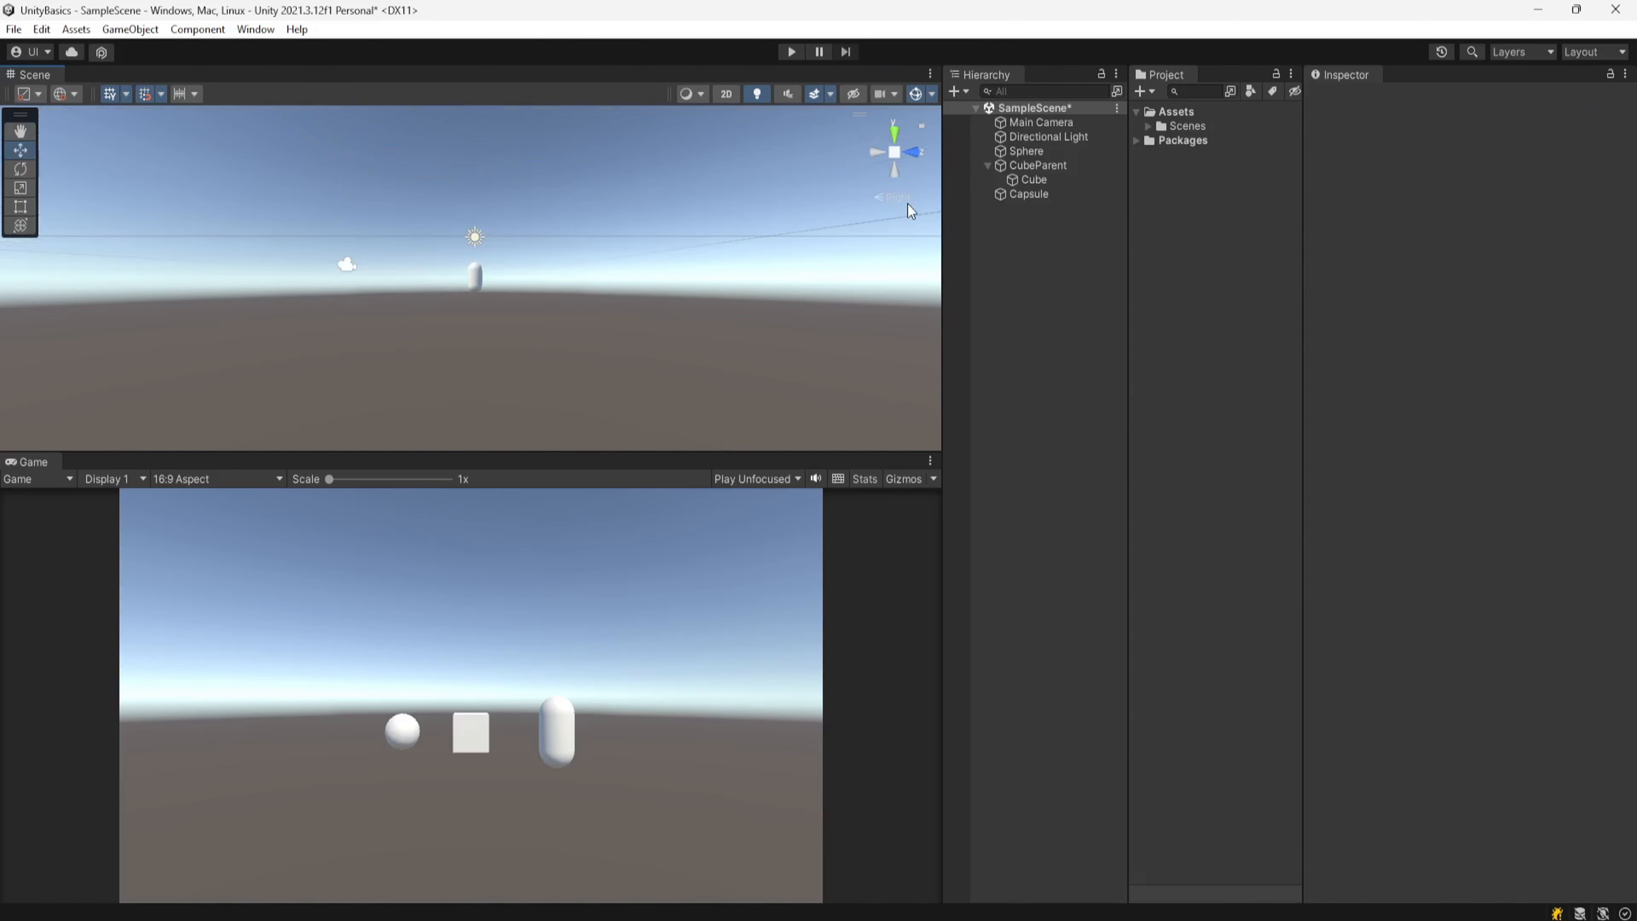
{"action": "middle_click_drag", "start_coordinate": [561, 322], "coordinate": [558, 344]}
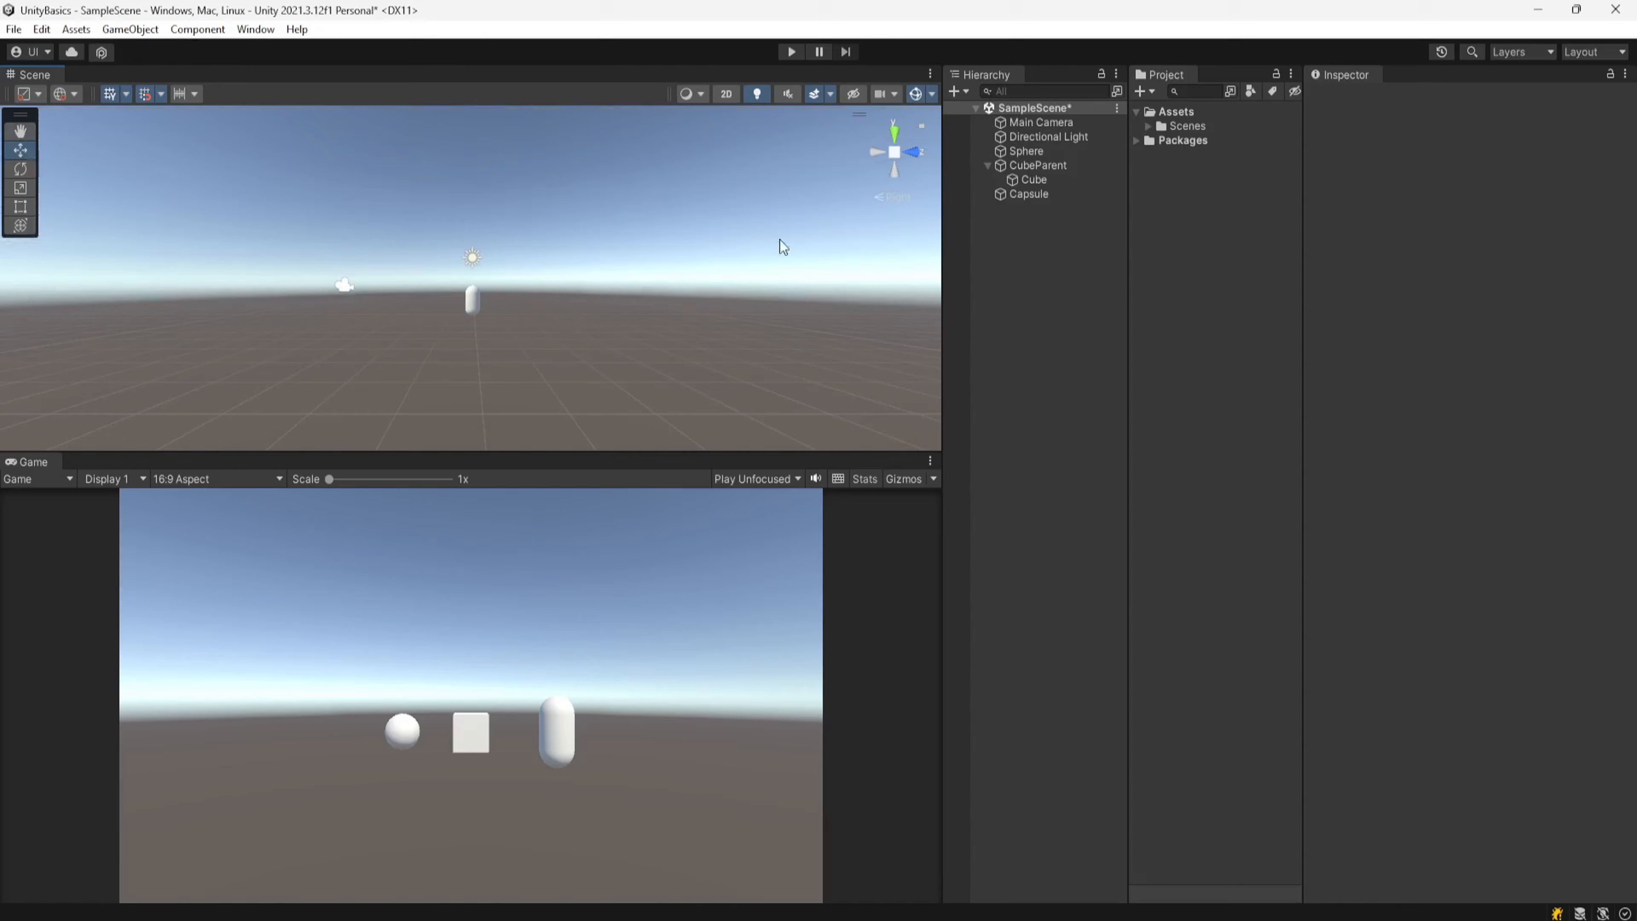
{"action": "left_click", "coordinate": [913, 154]}
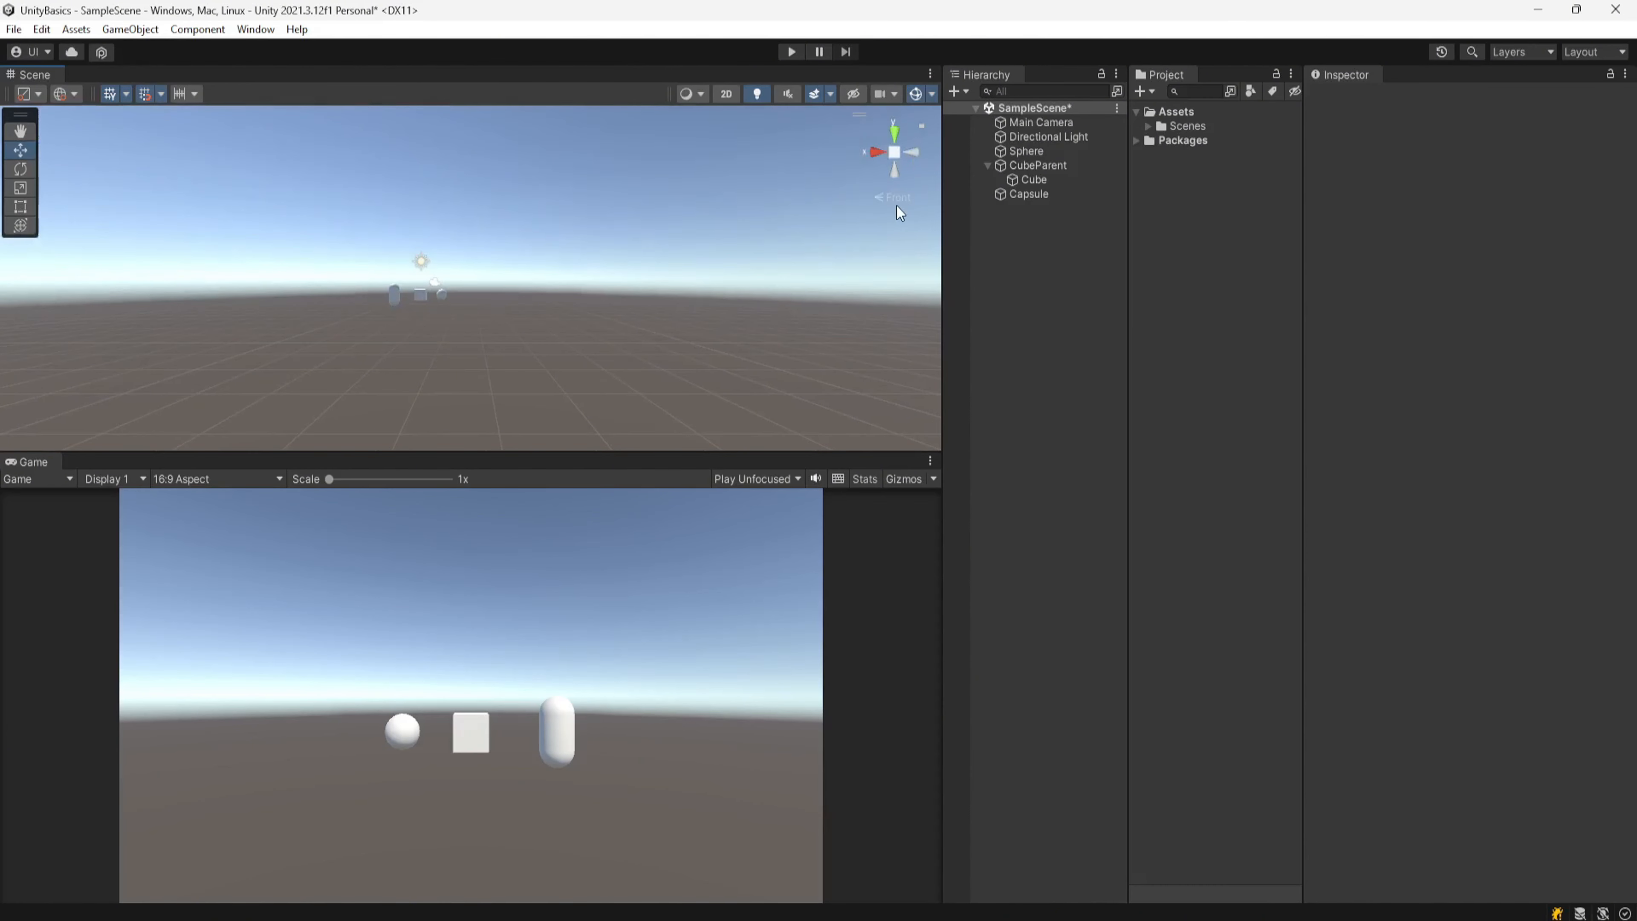
Step: Orbit the Scene view and snap it to the top view with the orientation gizmo
{"action": "middle_click_drag", "start_coordinate": [505, 353], "coordinate": [538, 374]}
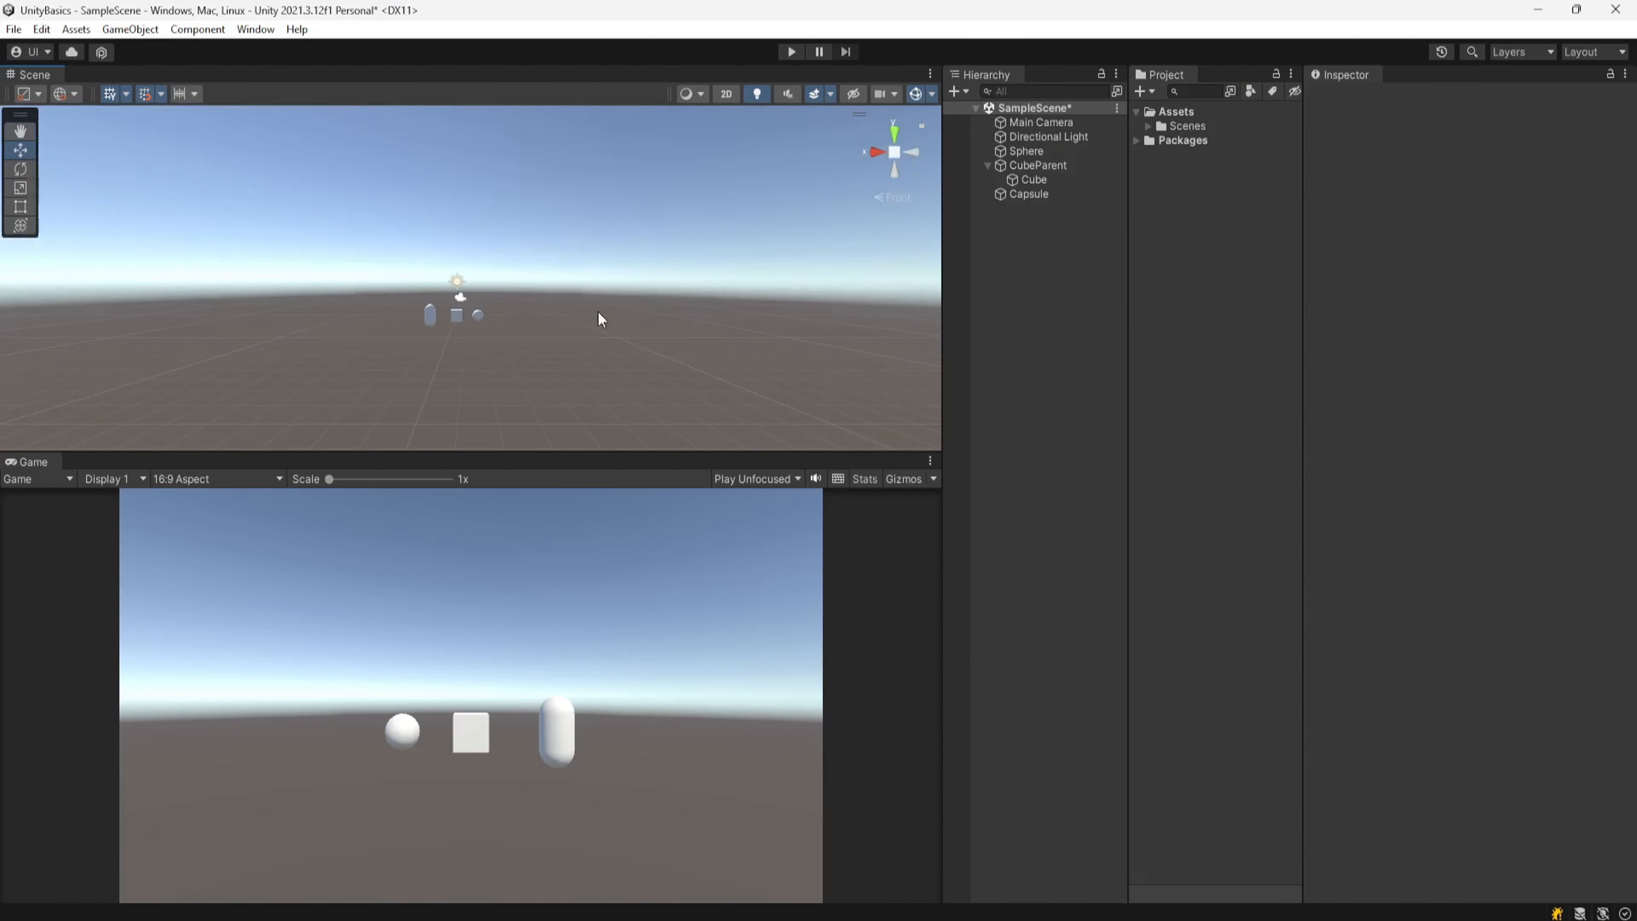
{"action": "left_click", "coordinate": [894, 133]}
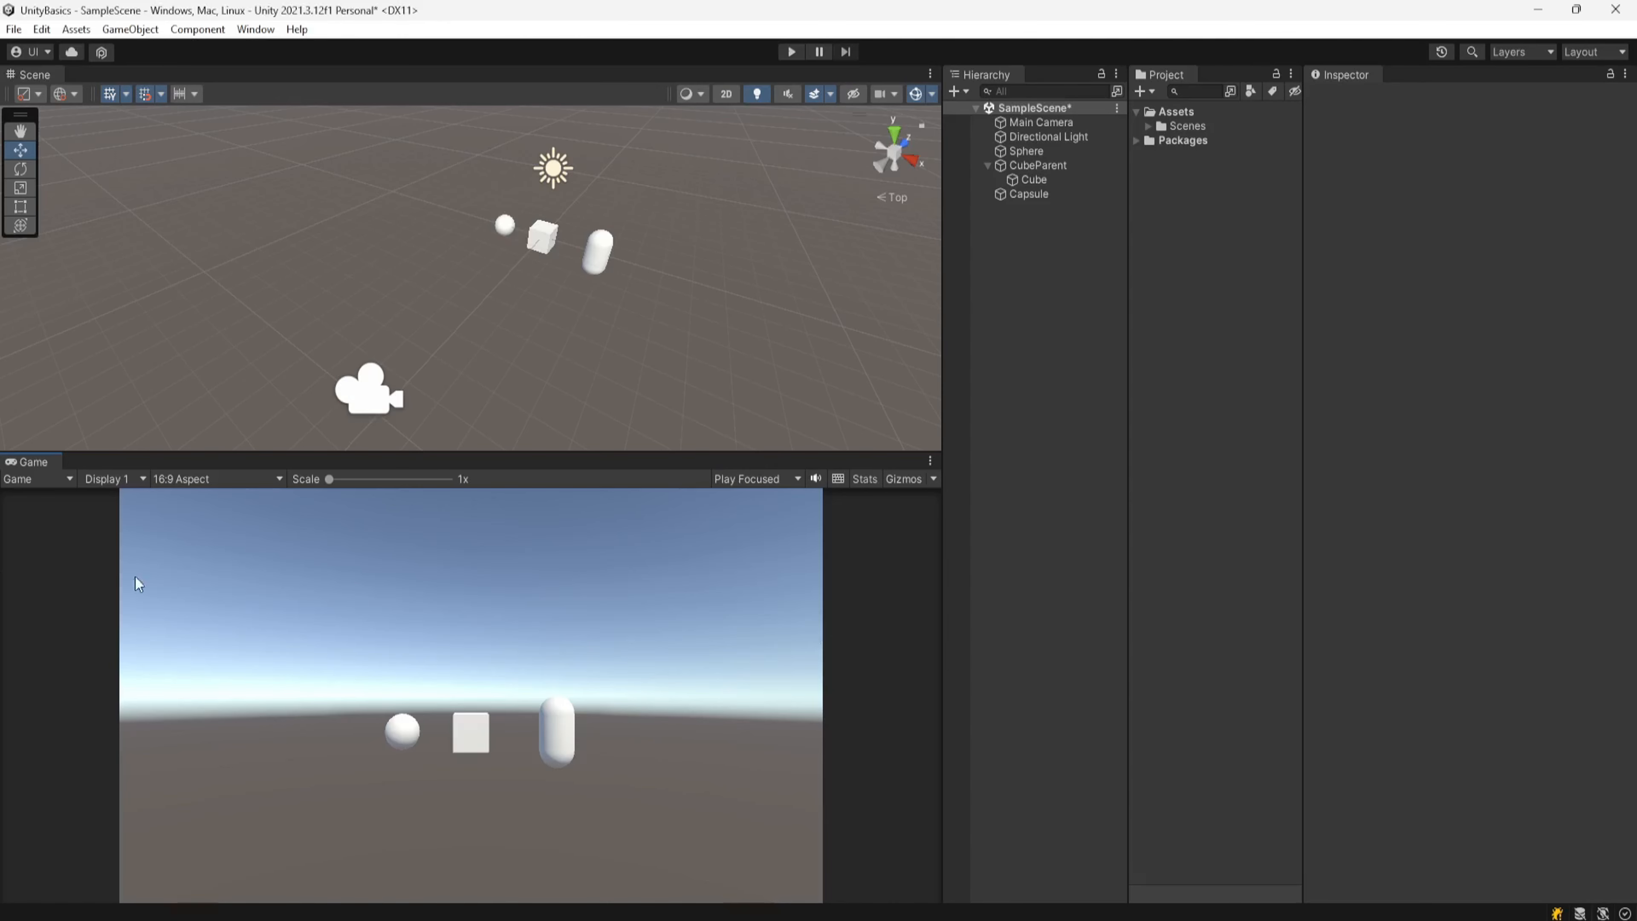
Step: Switch the Game view to the Simulator and browse its list of simulated devices
{"action": "left_click", "coordinate": [37, 481]}
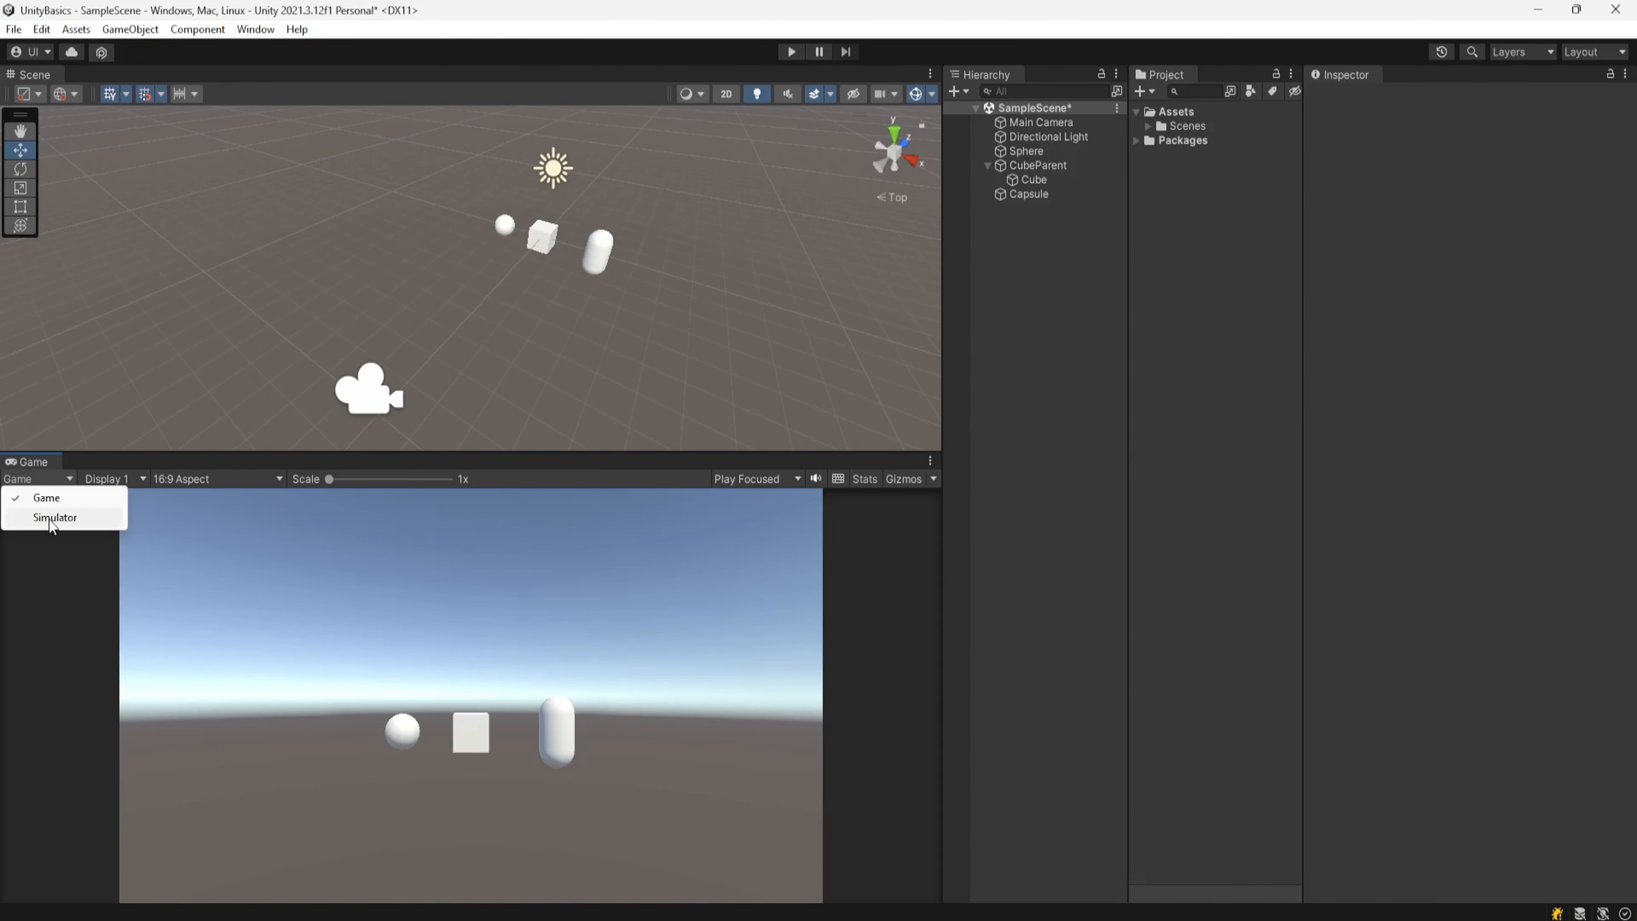
{"action": "left_click", "coordinate": [54, 518]}
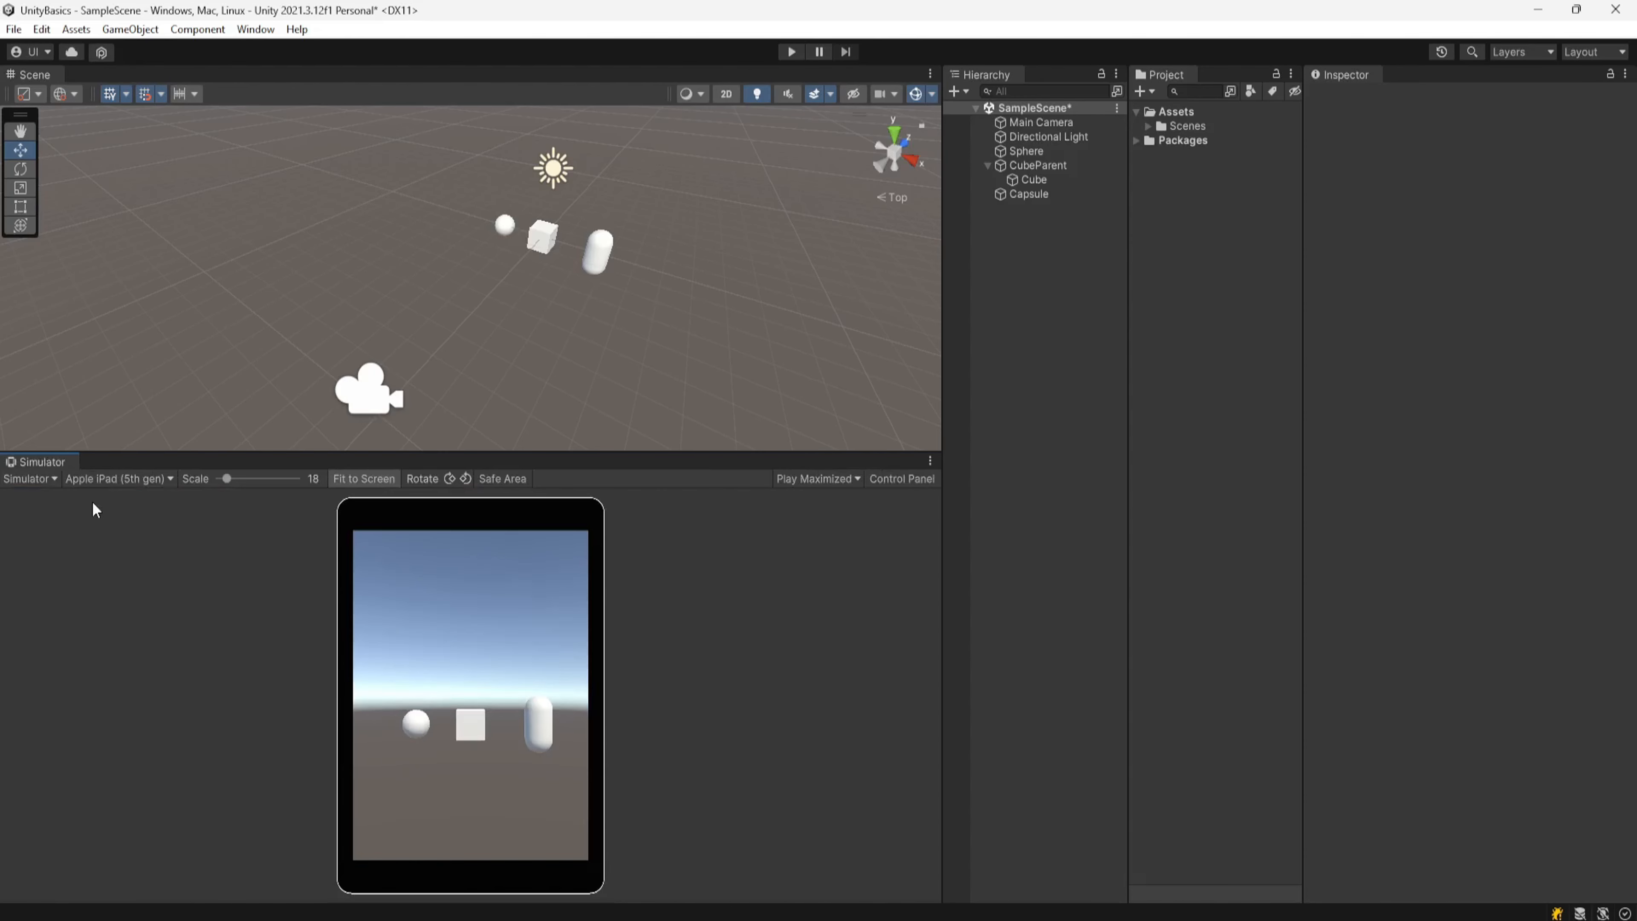
{"action": "left_click", "coordinate": [126, 483]}
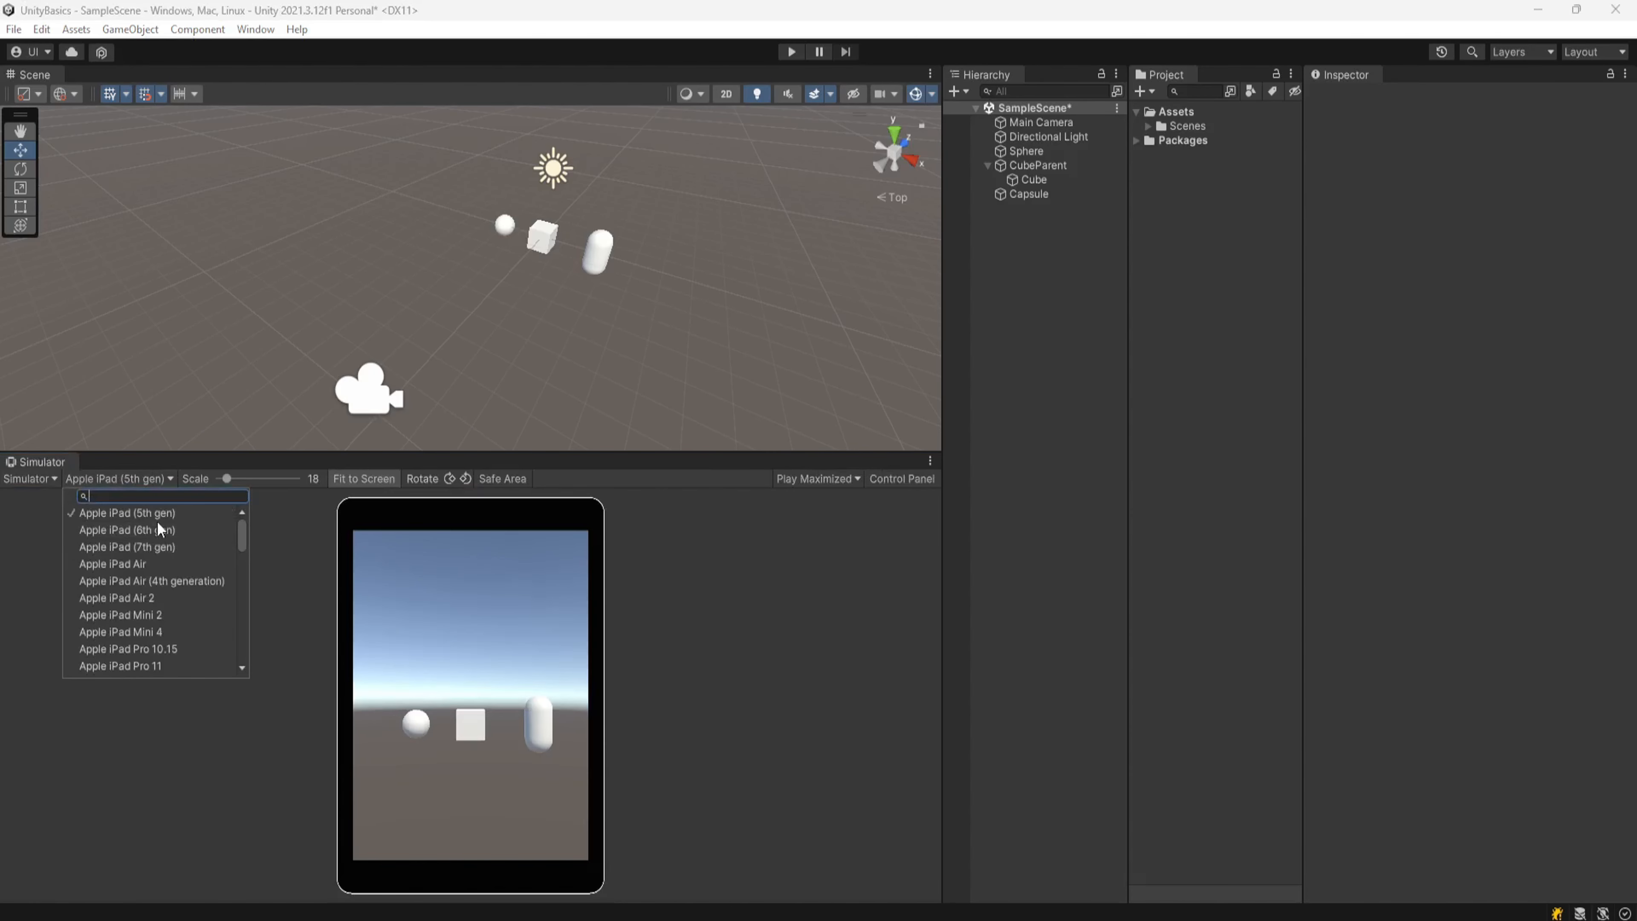
{"action": "scroll", "coordinate": [165, 546], "scroll_direction": "down", "scroll_amount": 10}
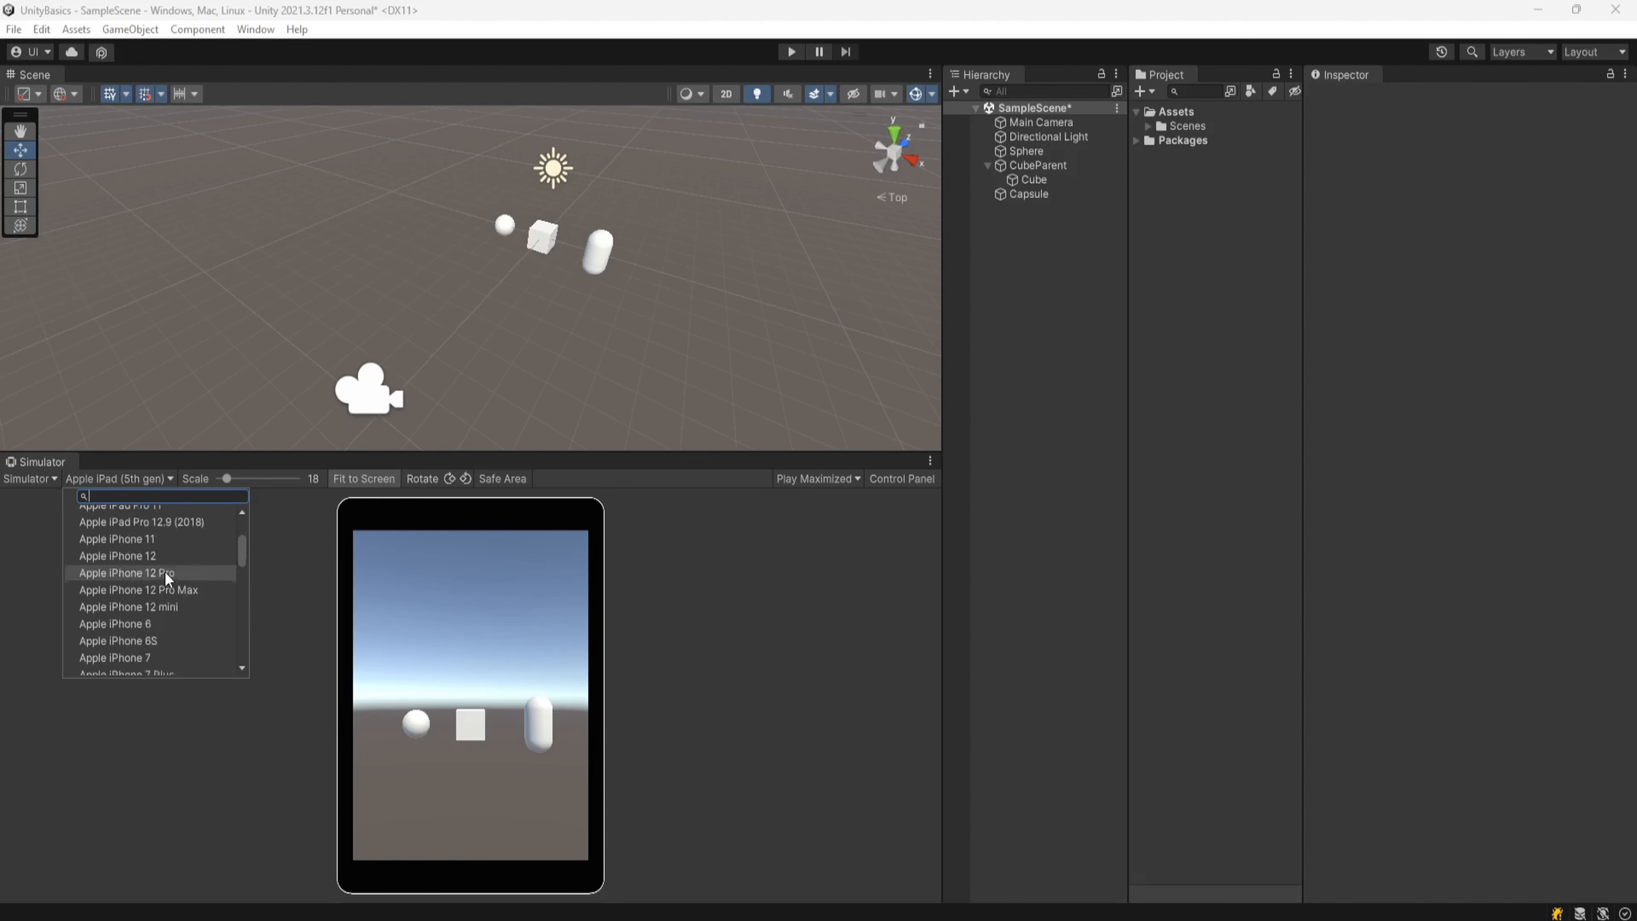
{"action": "scroll", "coordinate": [165, 577], "scroll_direction": "up", "scroll_amount": 10}
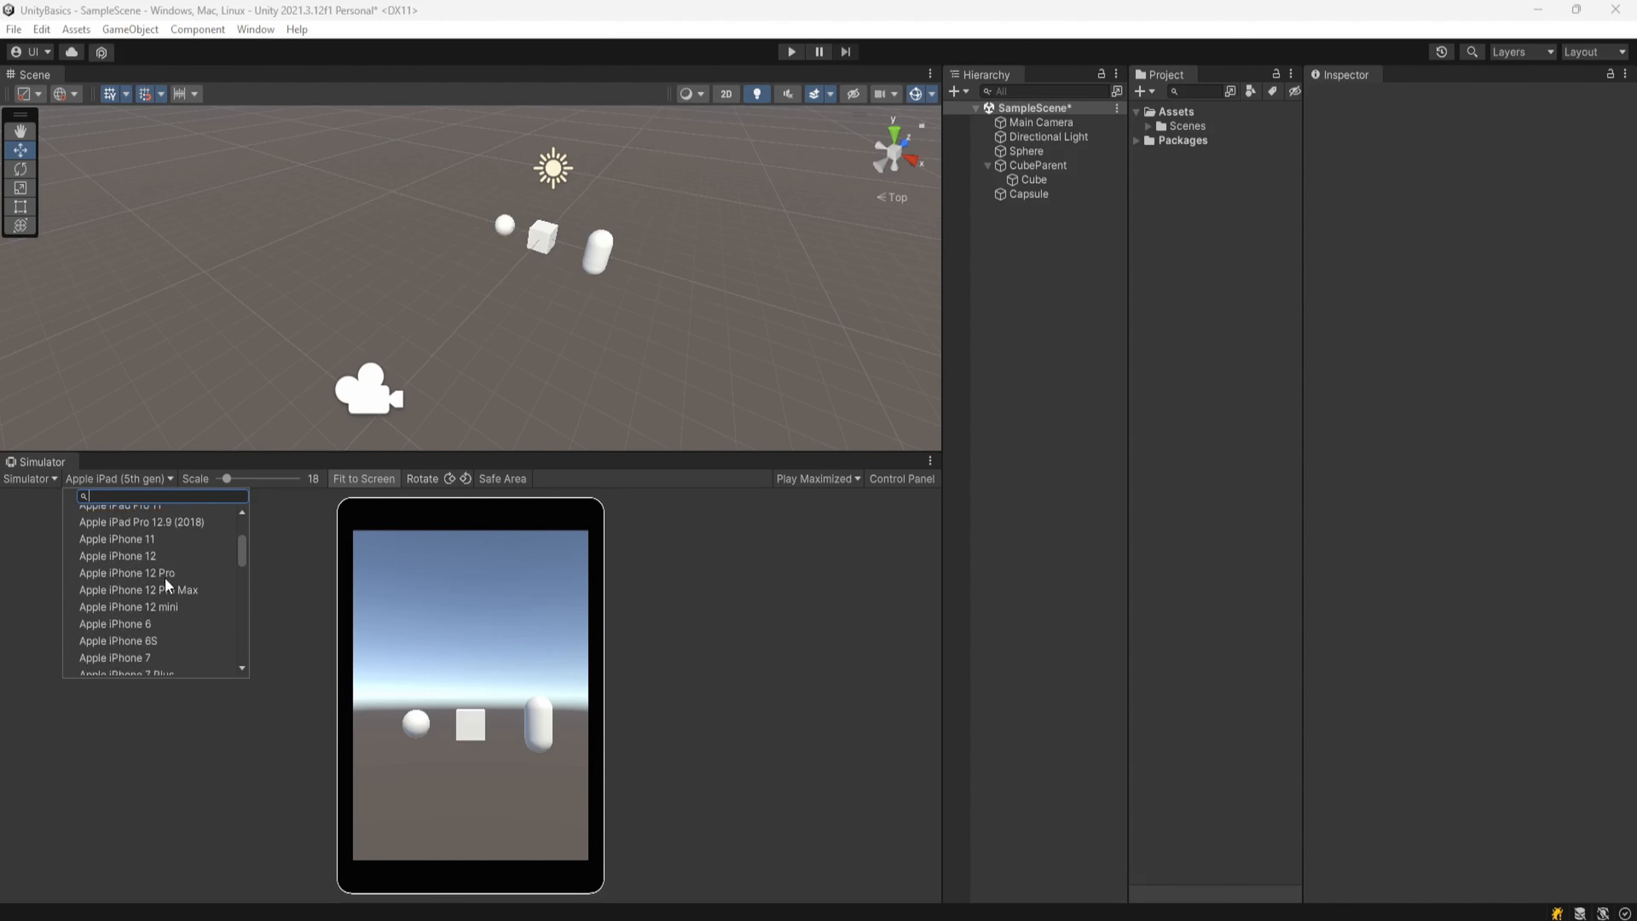
{"action": "left_click", "coordinate": [32, 530]}
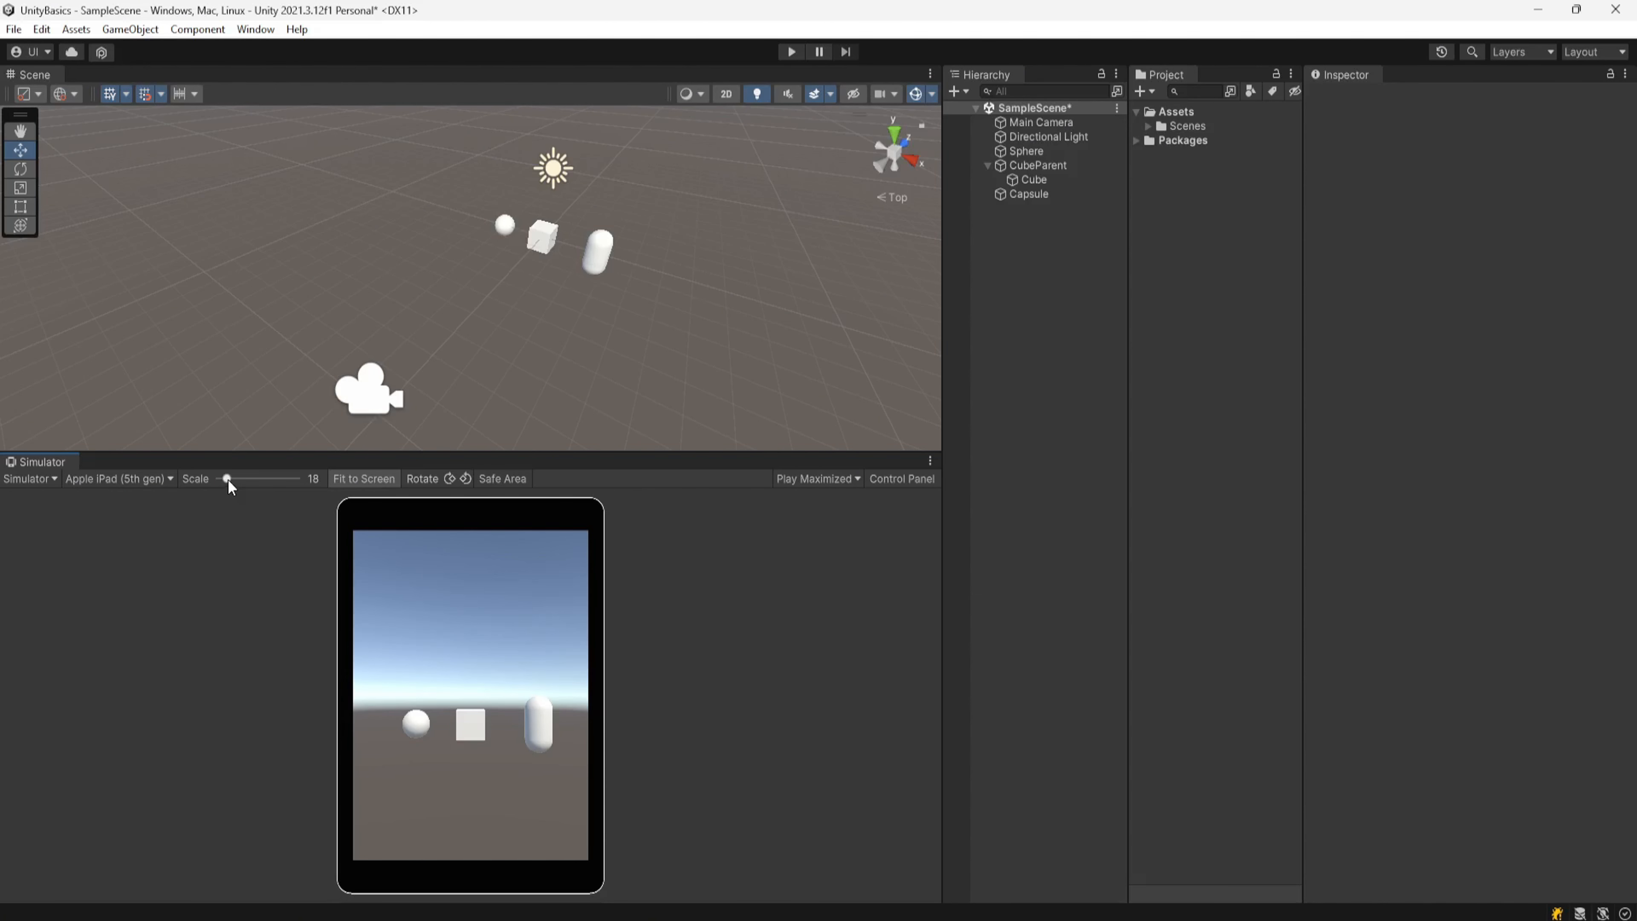
Step: Adjust the Simulator's scale slider up and down, restoring Fit to Screen each time
{"action": "left_click_drag", "start_coordinate": [226, 478], "coordinate": [240, 487]}
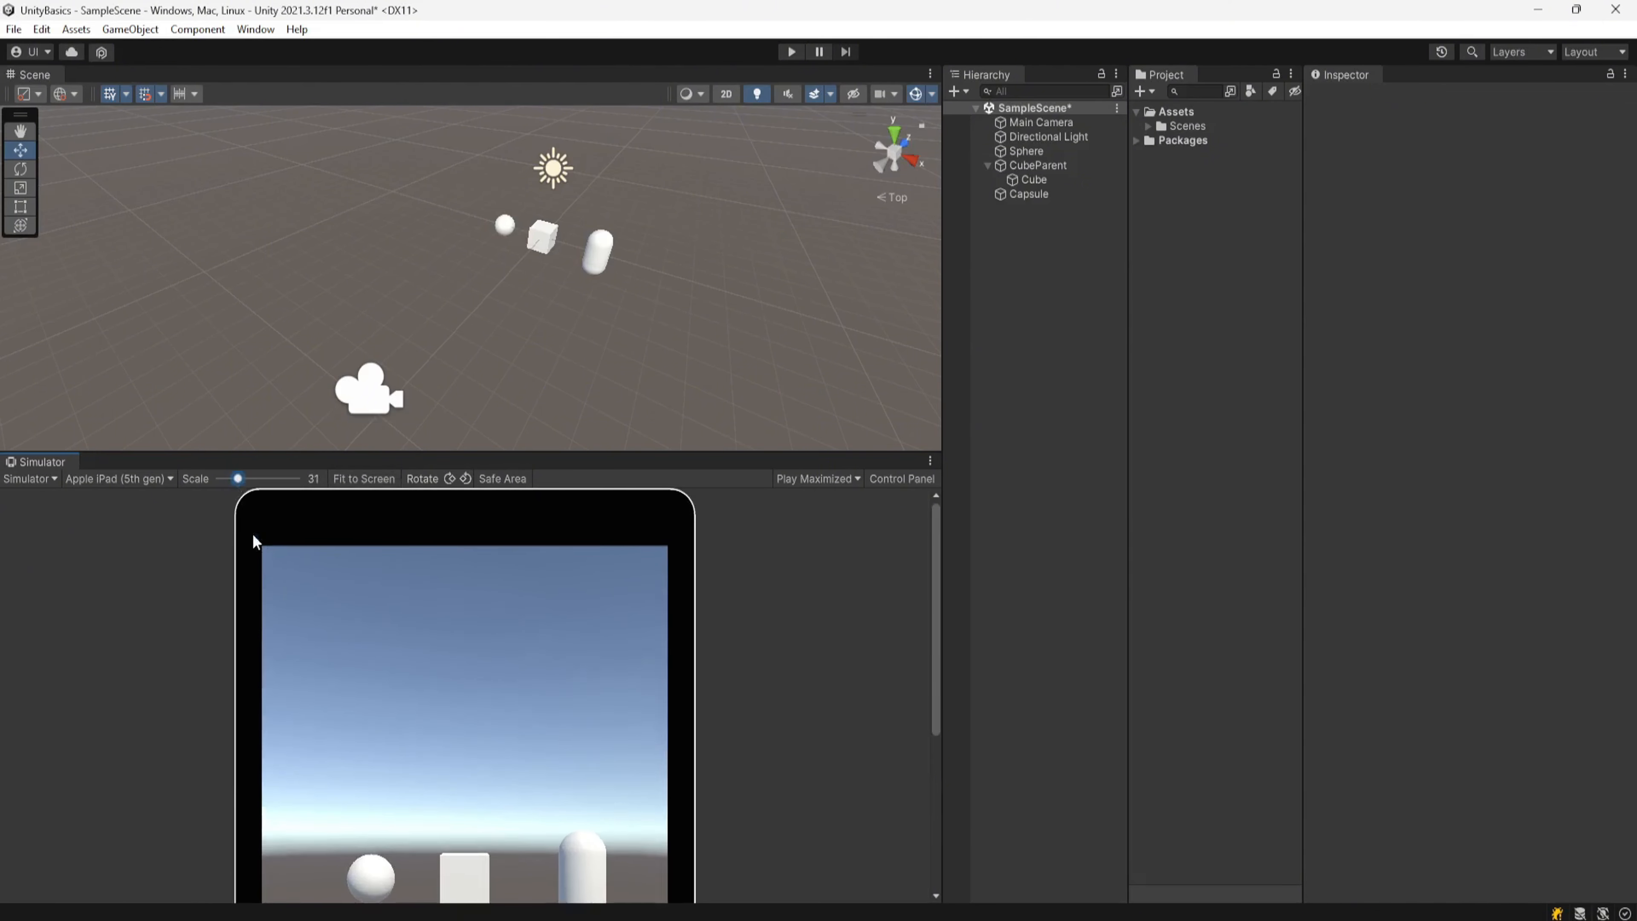
{"action": "left_click_drag", "start_coordinate": [238, 480], "coordinate": [237, 480]}
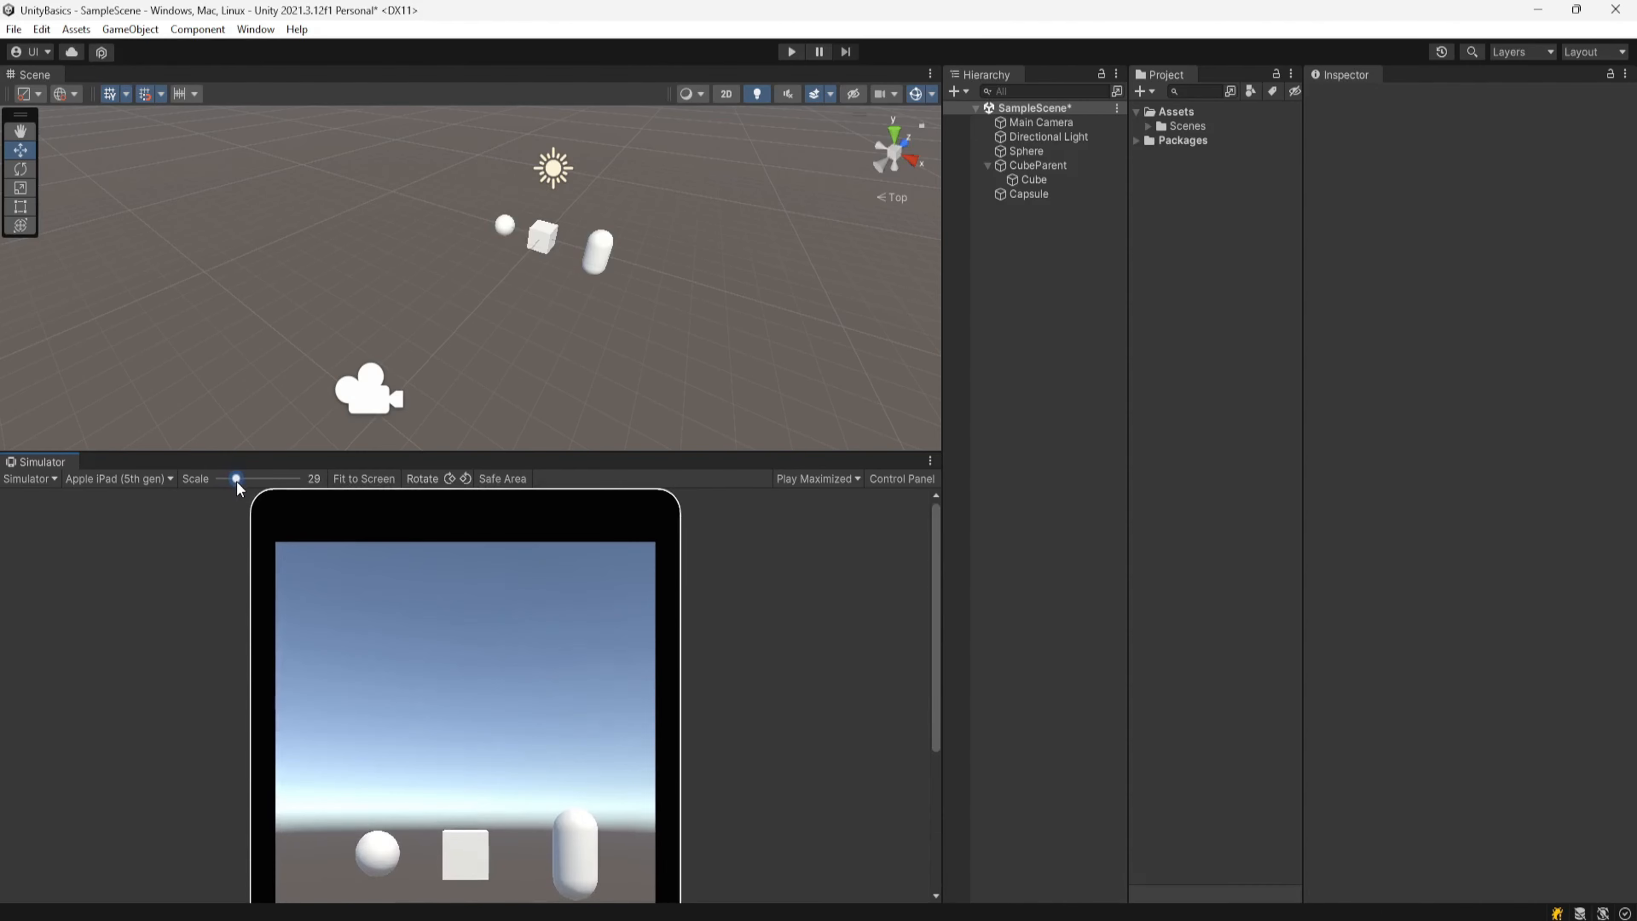
{"action": "left_click", "coordinate": [356, 480]}
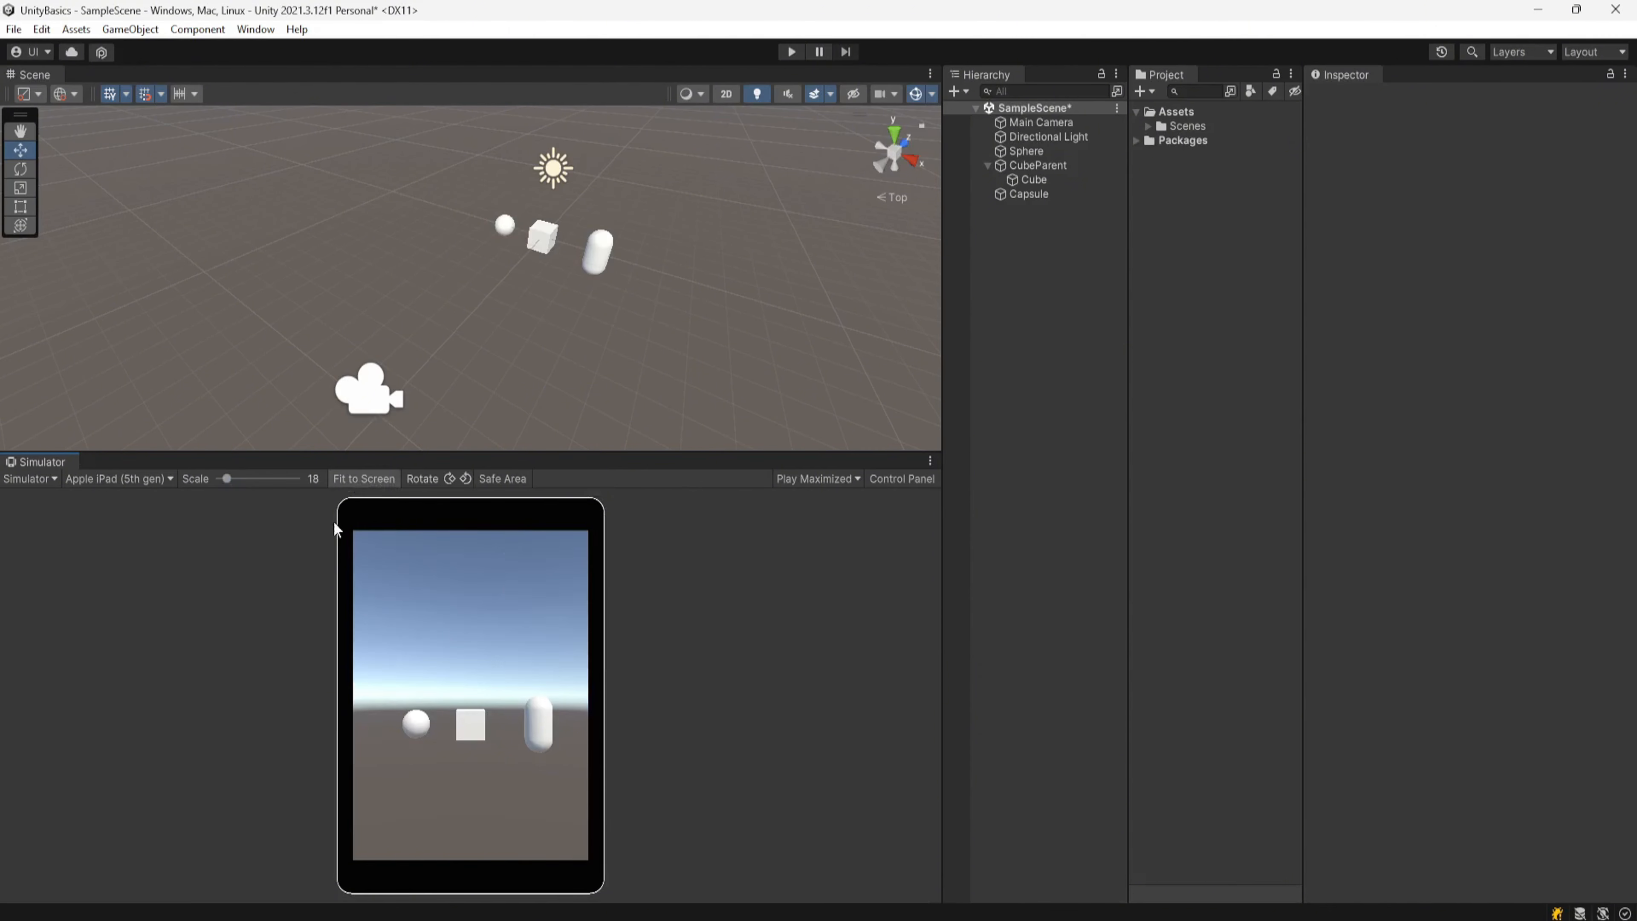
{"action": "left_click_drag", "start_coordinate": [230, 478], "coordinate": [222, 478]}
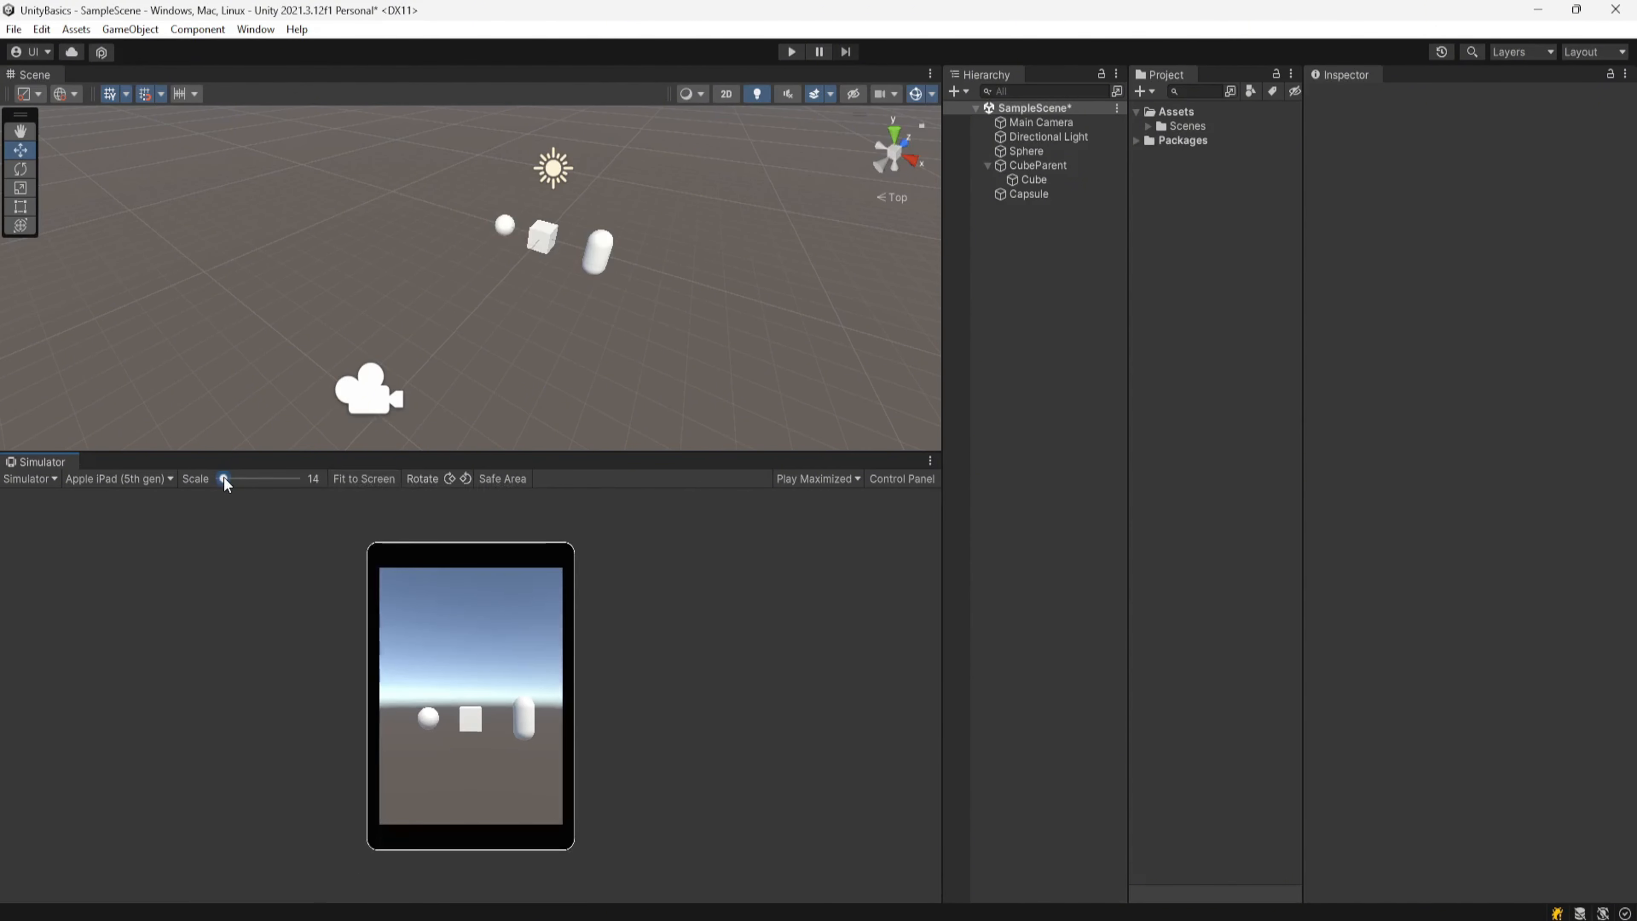
{"action": "left_click", "coordinate": [380, 478]}
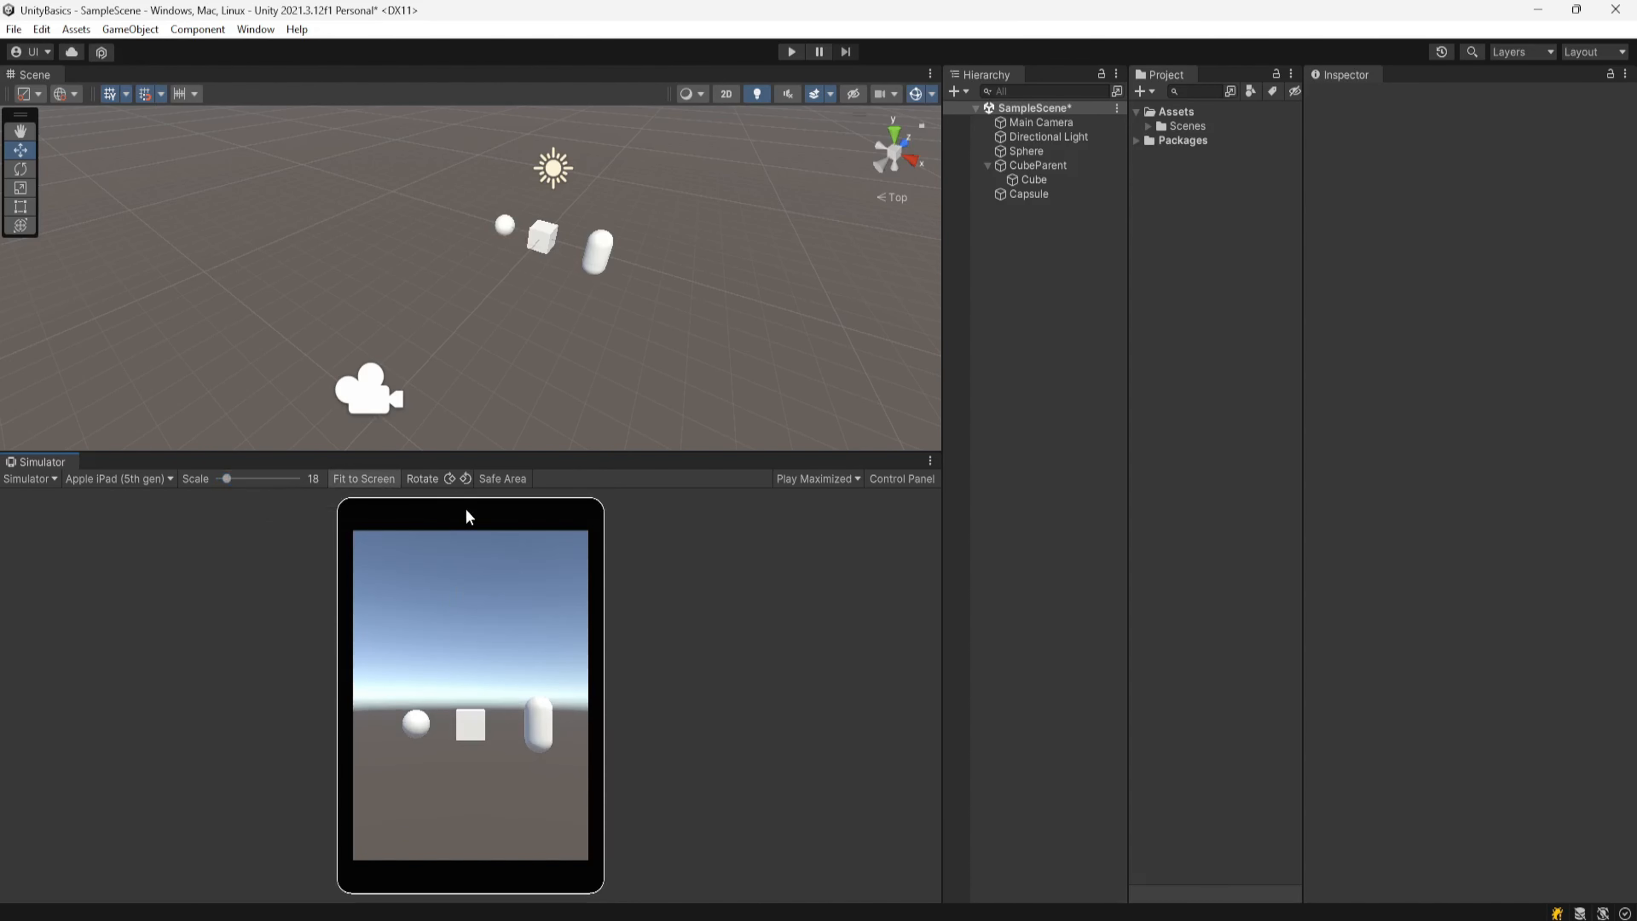
Step: Rotate the simulated device and back, and toggle the Safe Area outline on and off
{"action": "left_click", "coordinate": [449, 478]}
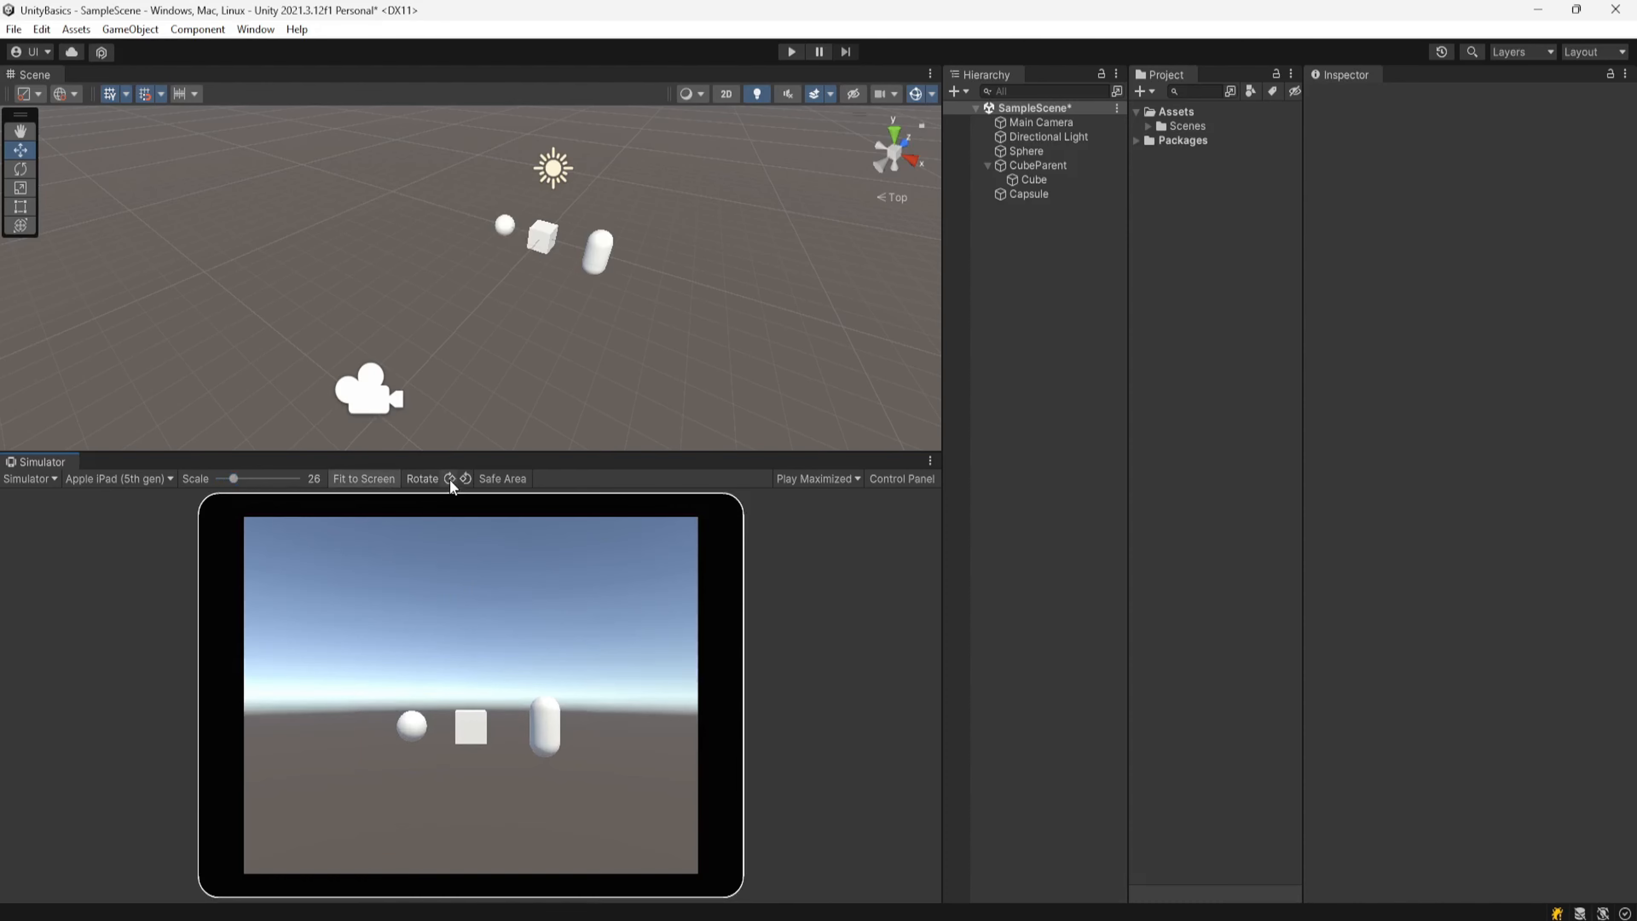
{"action": "left_click", "coordinate": [450, 478]}
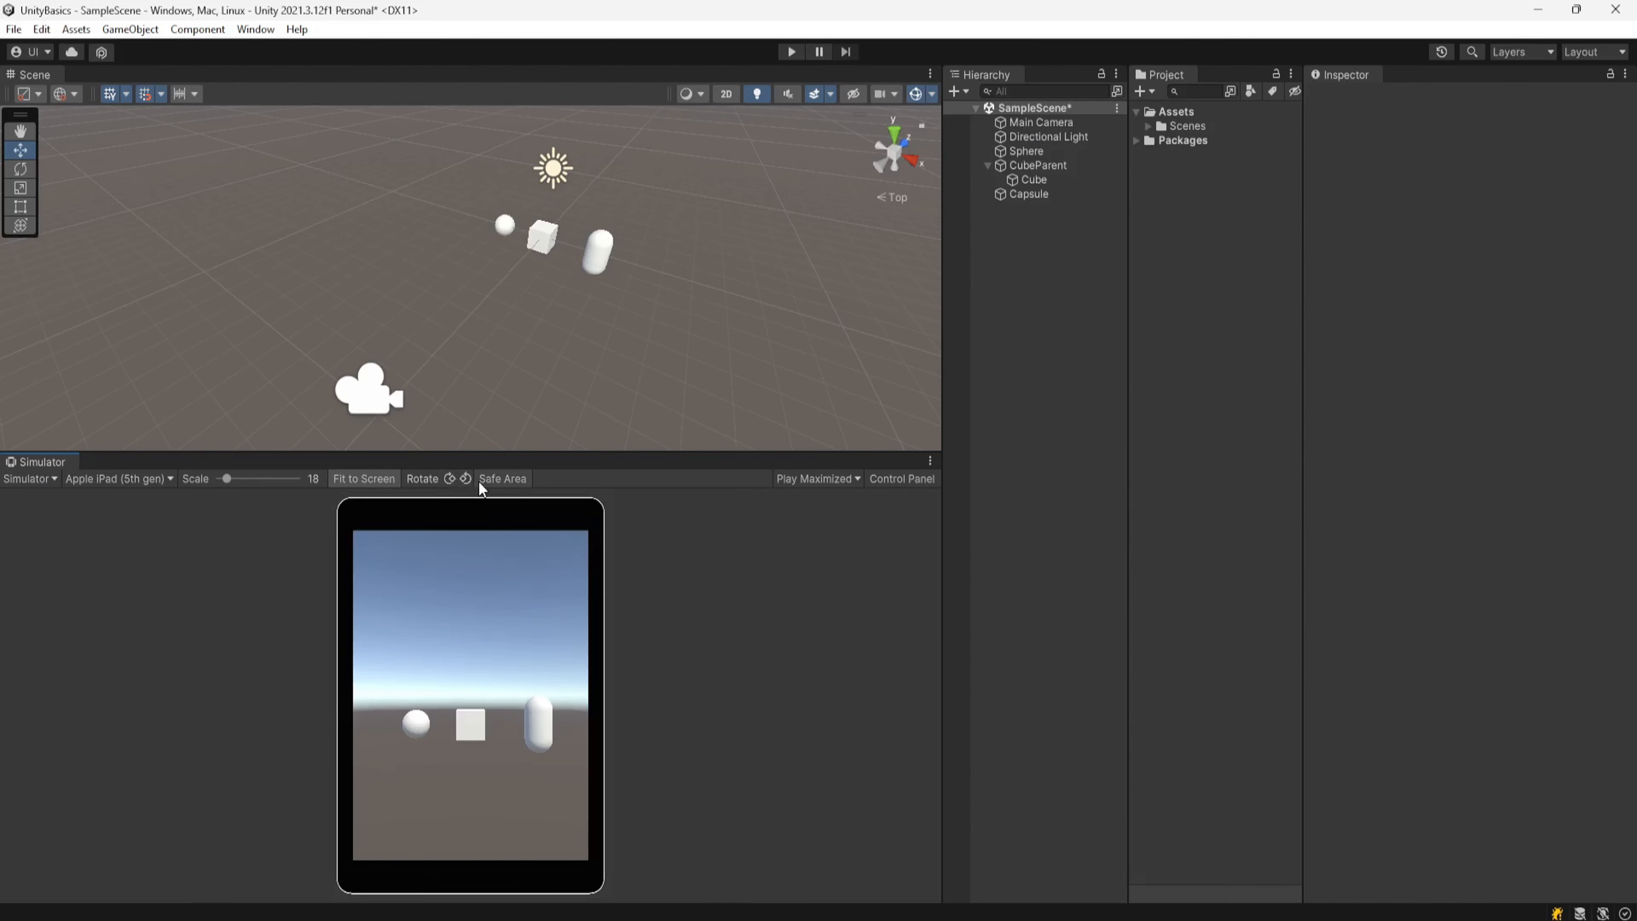
{"action": "left_click", "coordinate": [500, 479]}
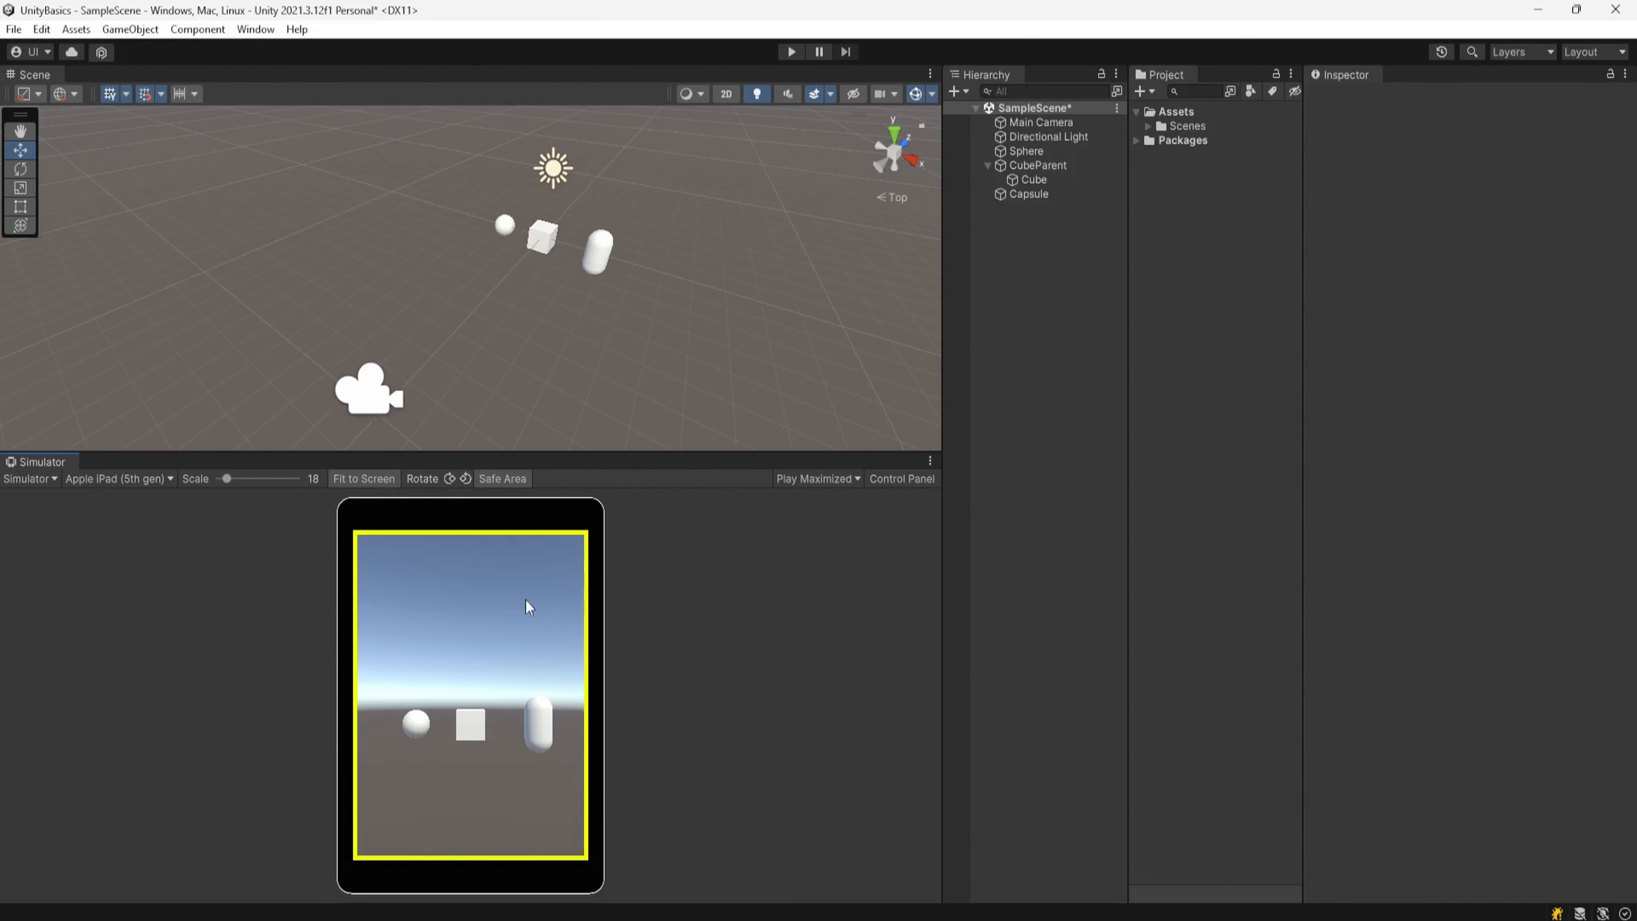
{"action": "left_click", "coordinate": [505, 478]}
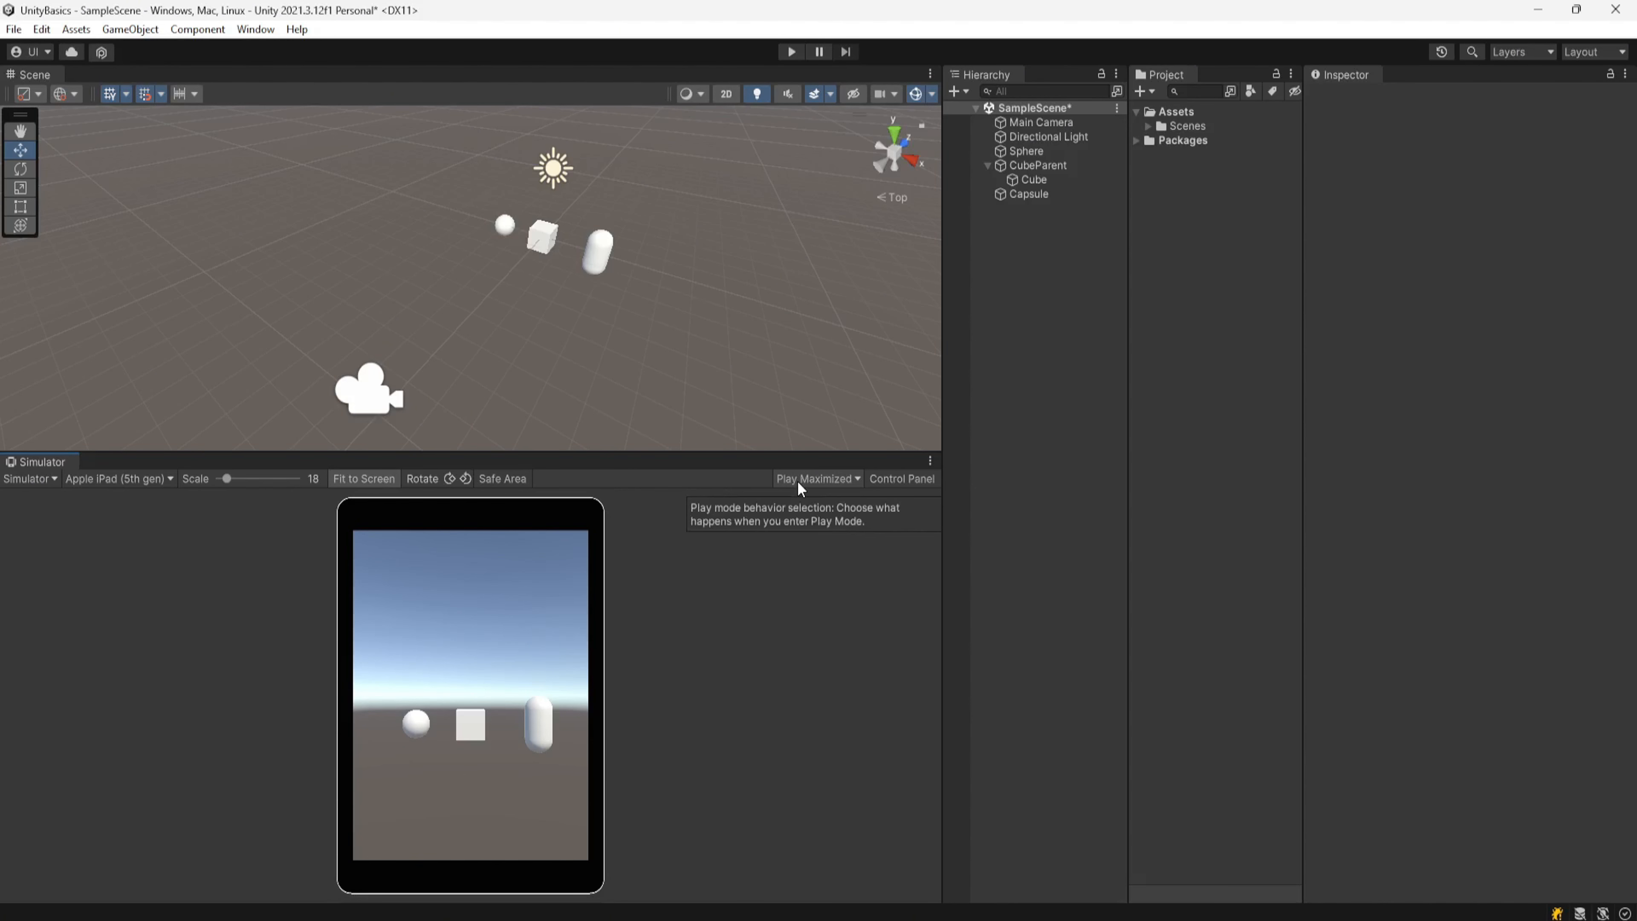
Step: Review the play mode behavior options and enter and exit Play mode with Play Maximized
{"action": "left_click", "coordinate": [822, 483]}
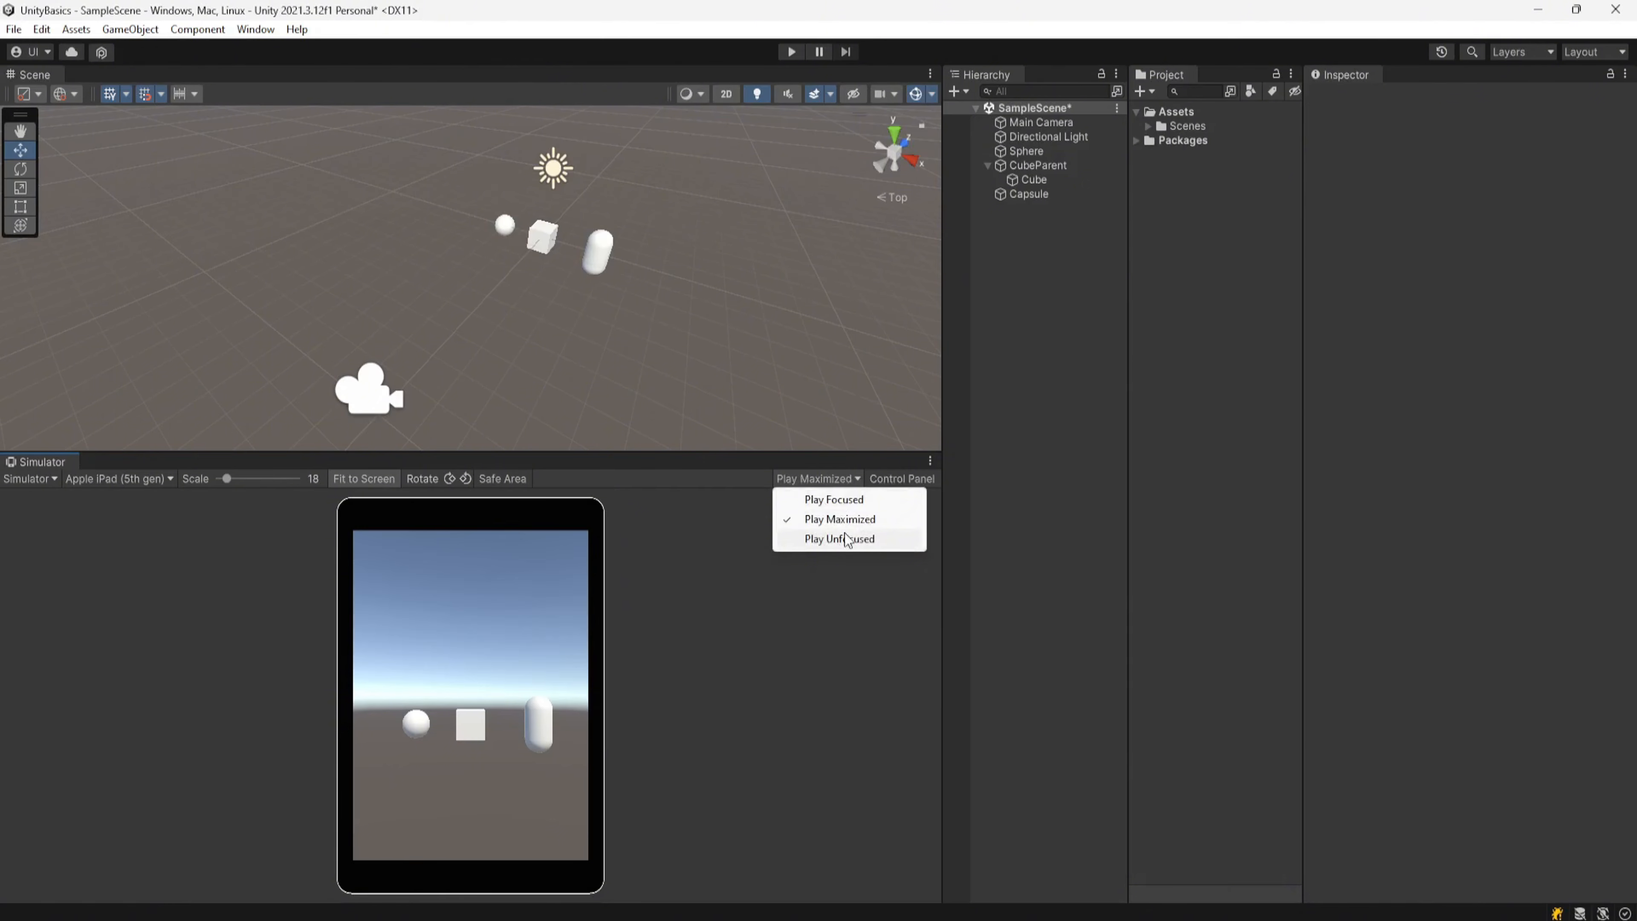
{"action": "left_click", "coordinate": [734, 514]}
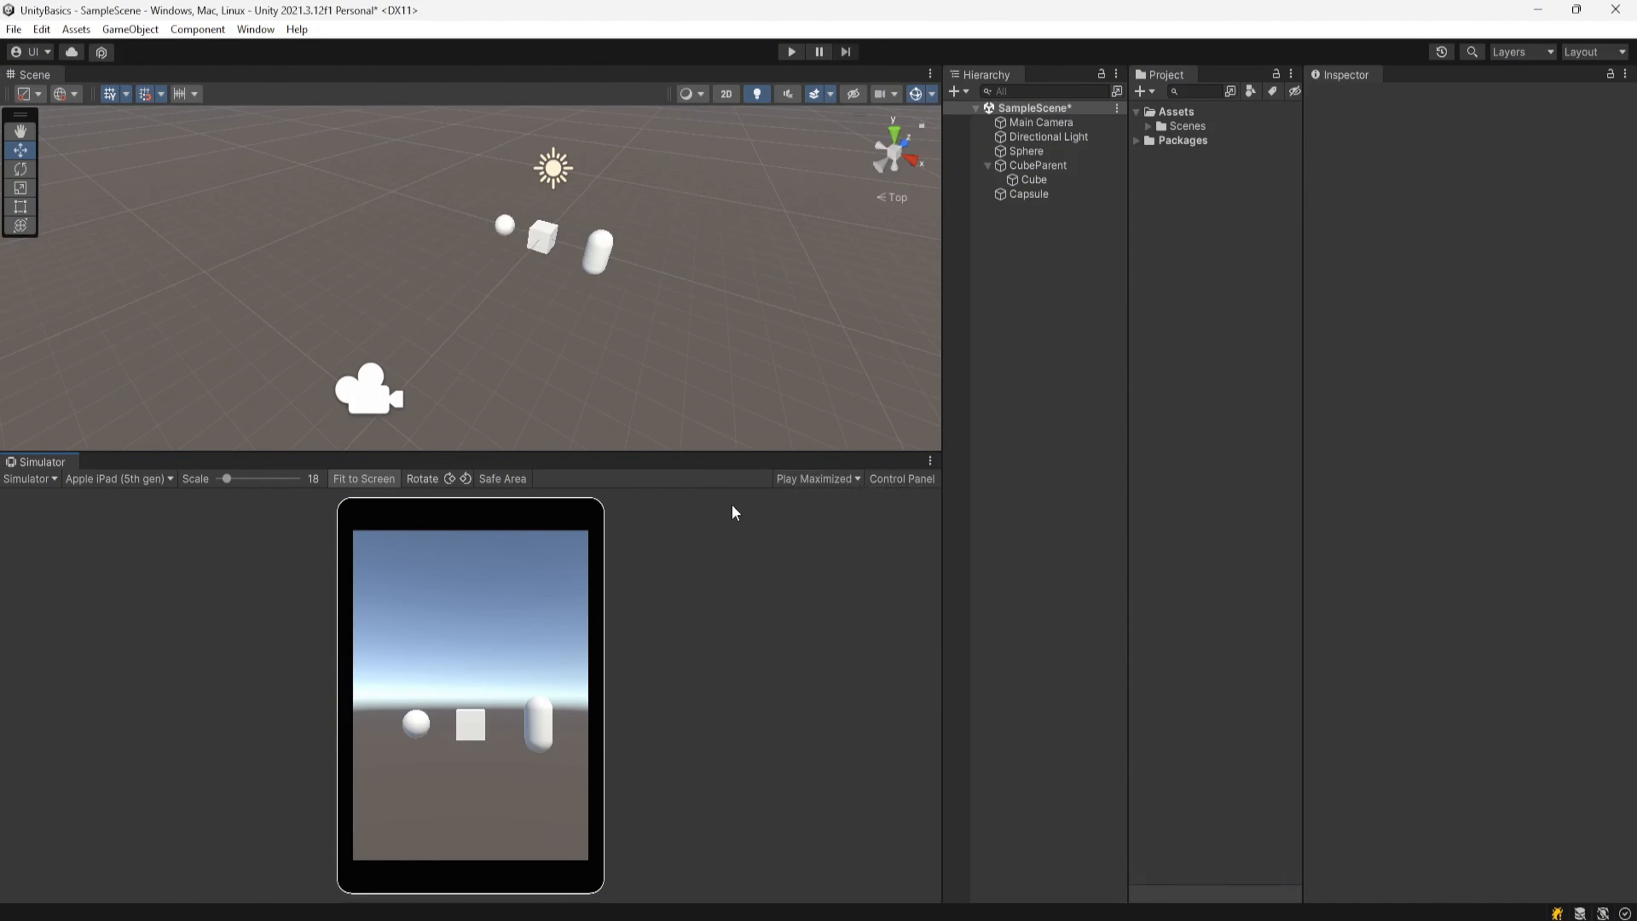
{"action": "left_click", "coordinate": [787, 52]}
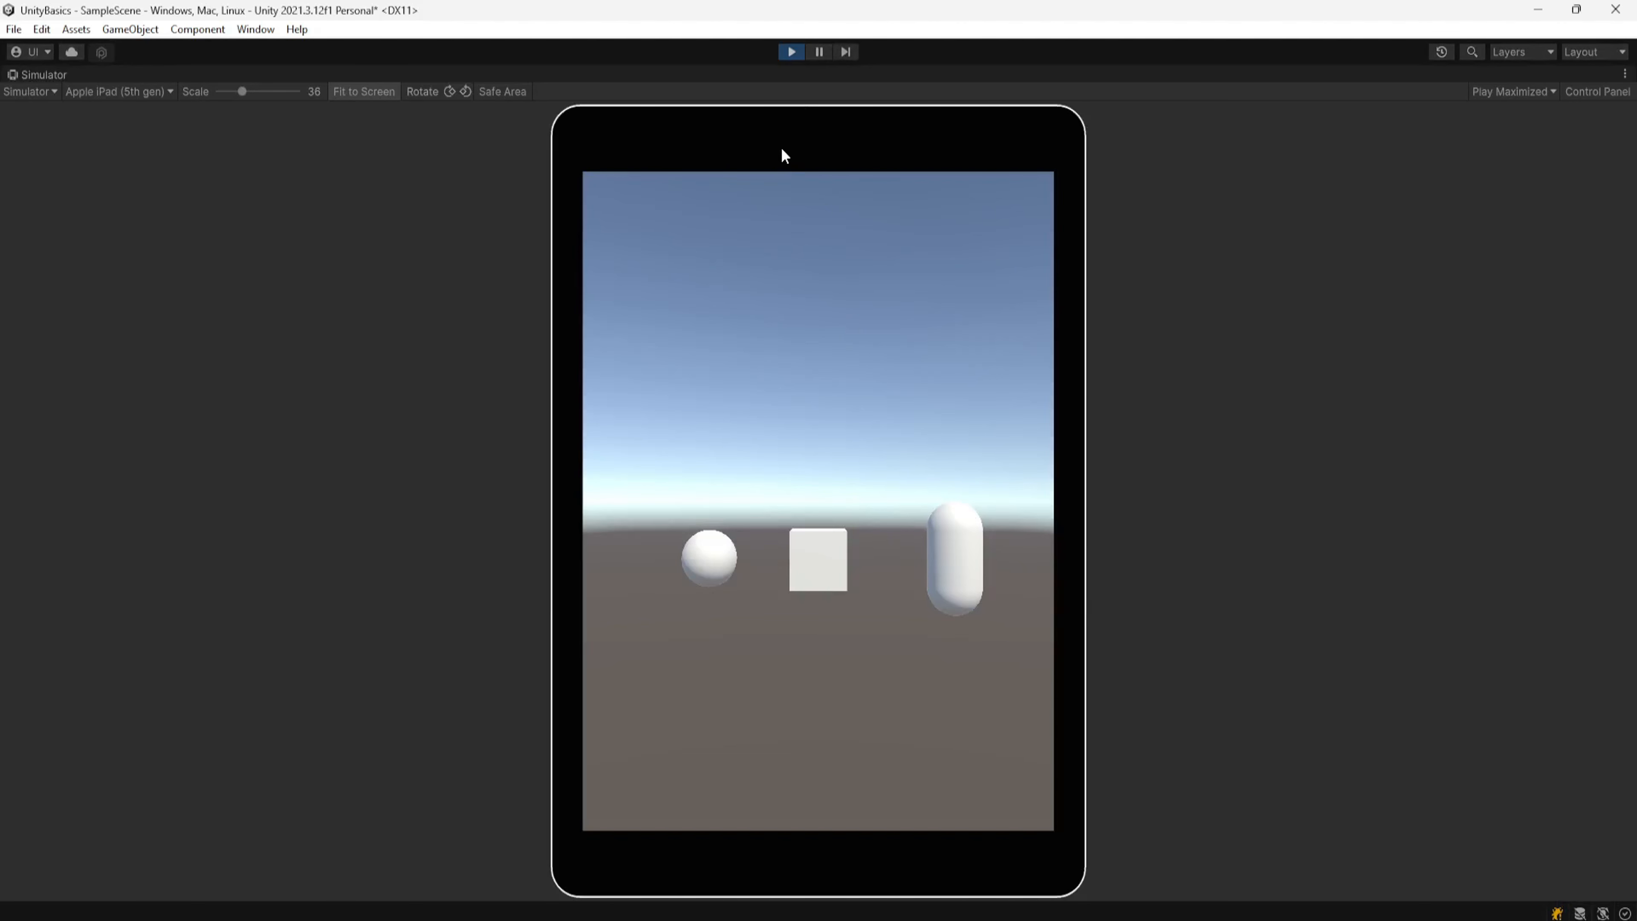
{"action": "left_click", "coordinate": [791, 53]}
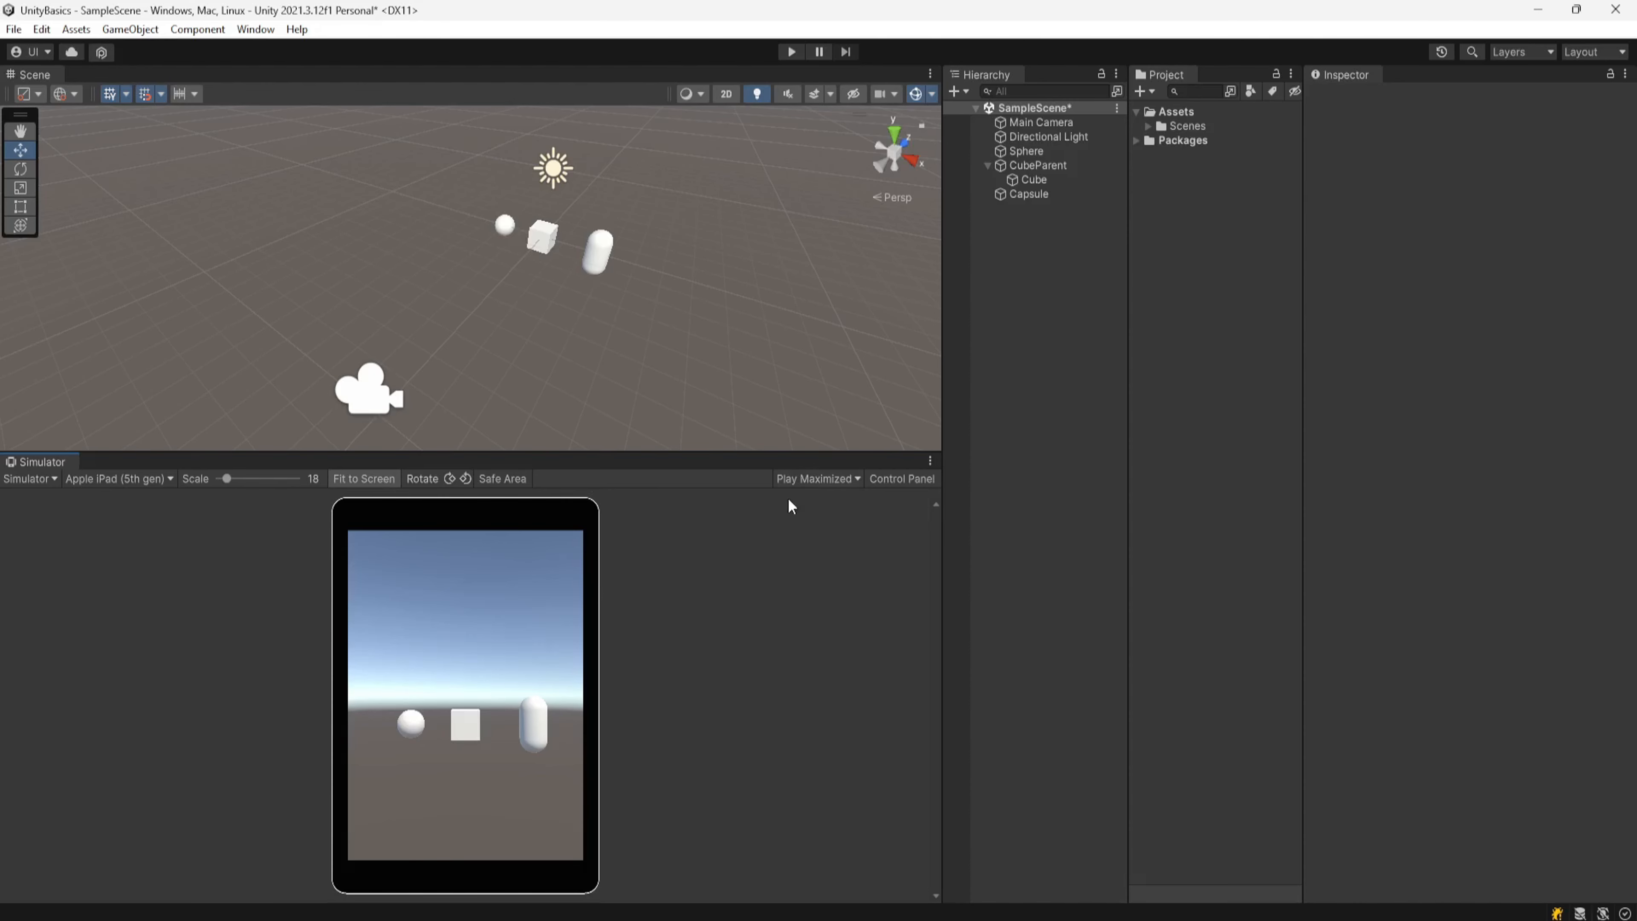
{"action": "left_click", "coordinate": [813, 480]}
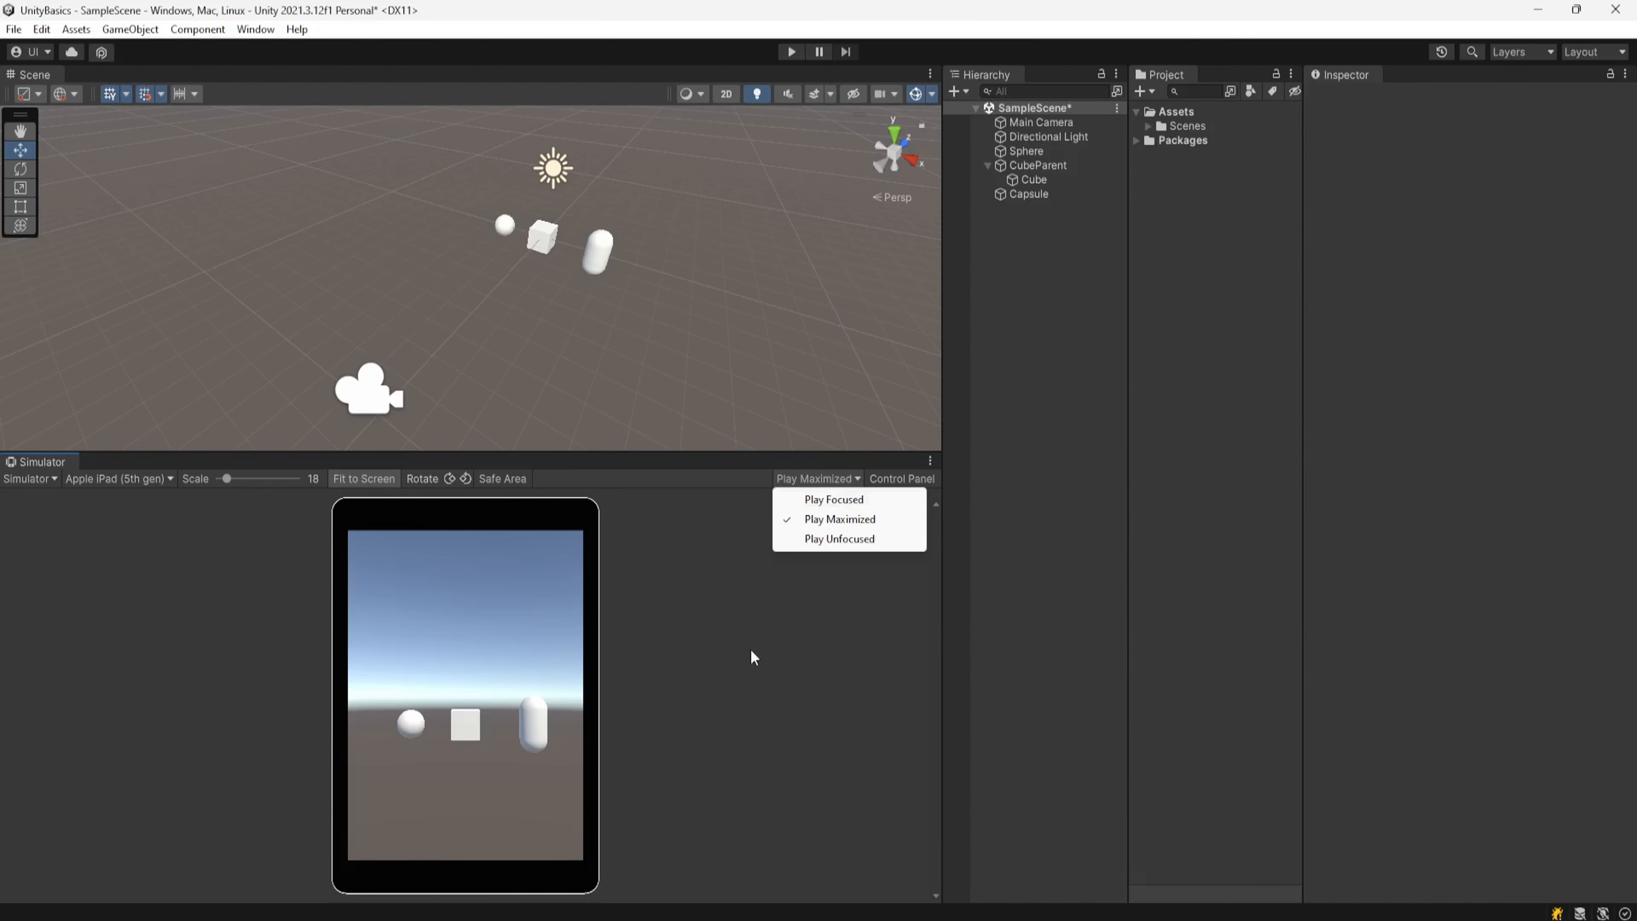
{"action": "left_click", "coordinate": [763, 674]}
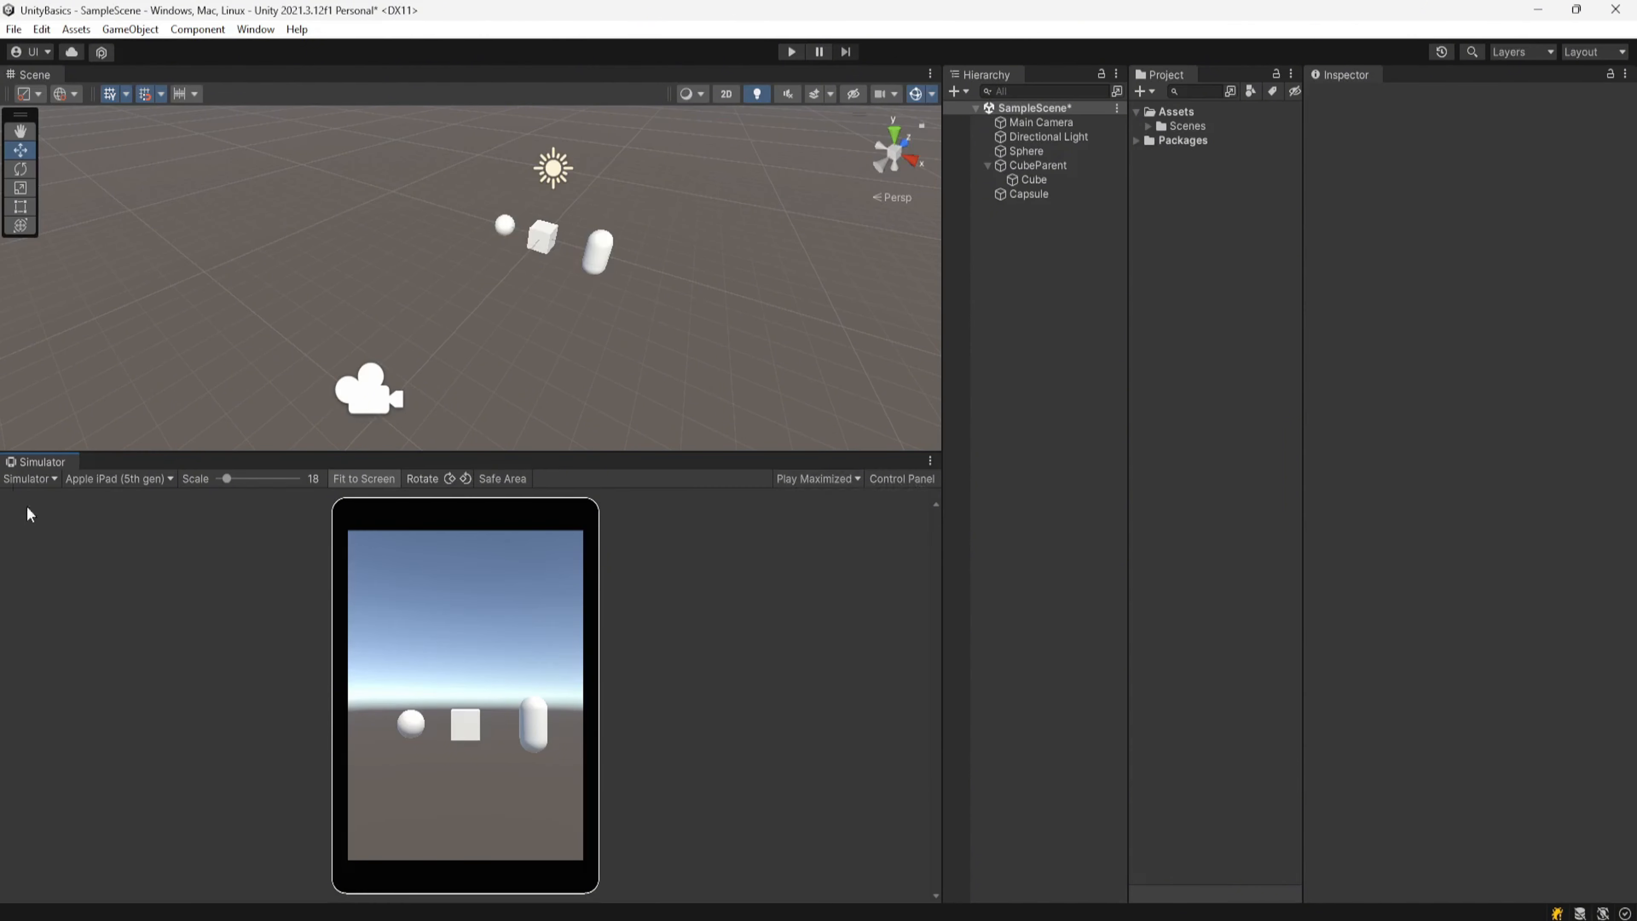
Step: Dock the Simulator as a tab beside the Scene view and set its play mode behavior to Play Focused
{"action": "left_click_drag", "start_coordinate": [39, 469], "coordinate": [116, 74]}
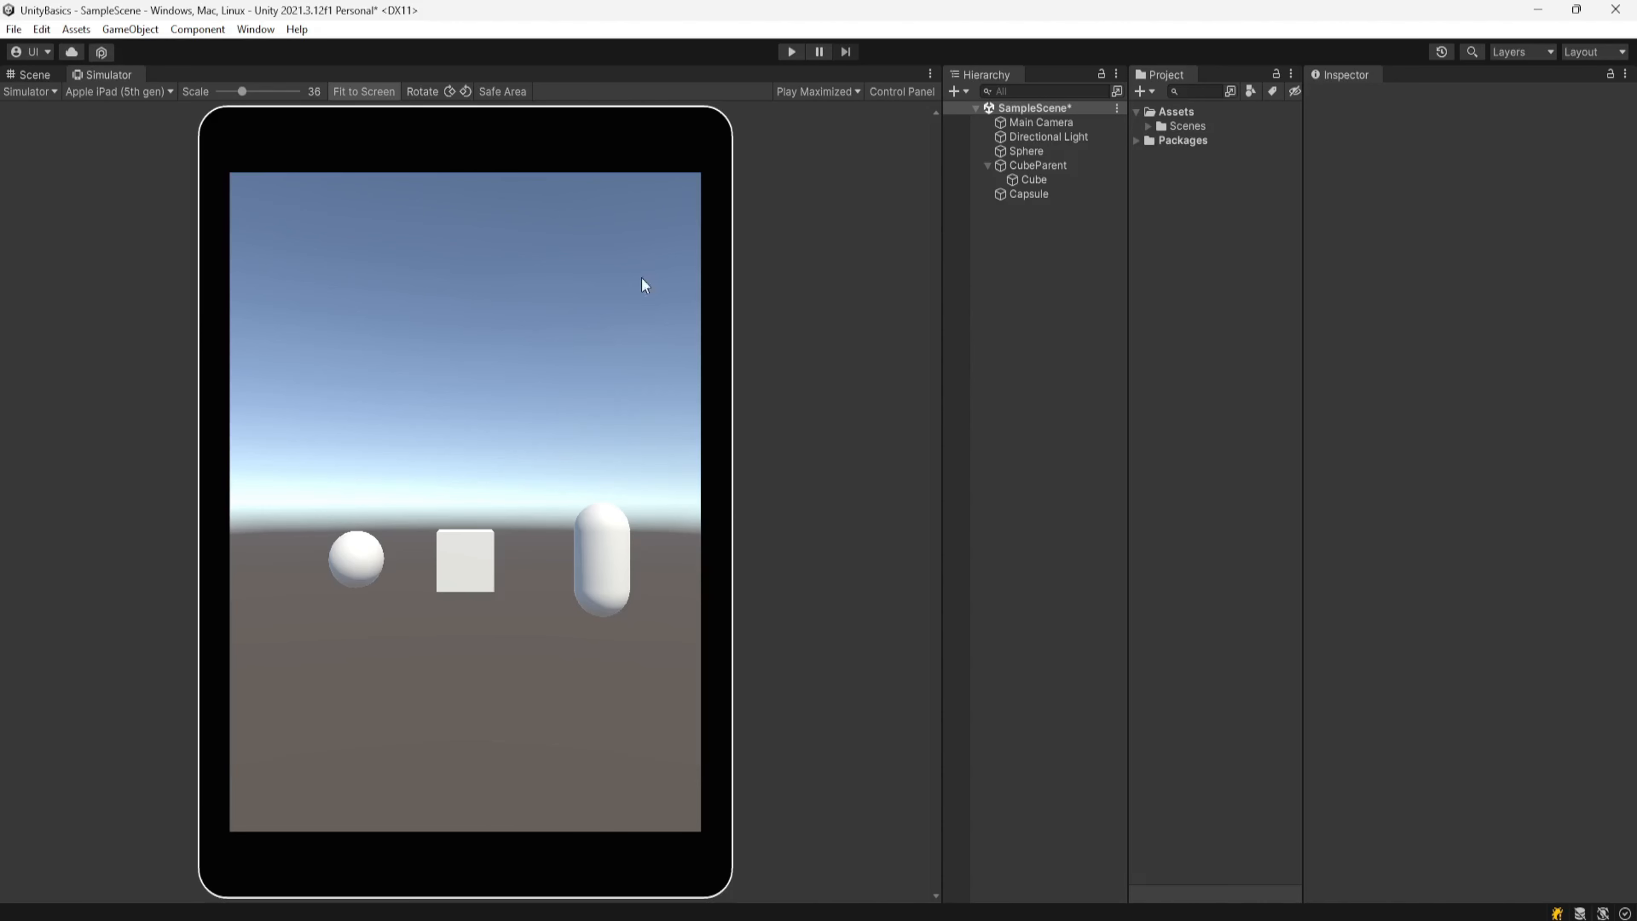
{"action": "left_click", "coordinate": [799, 91]}
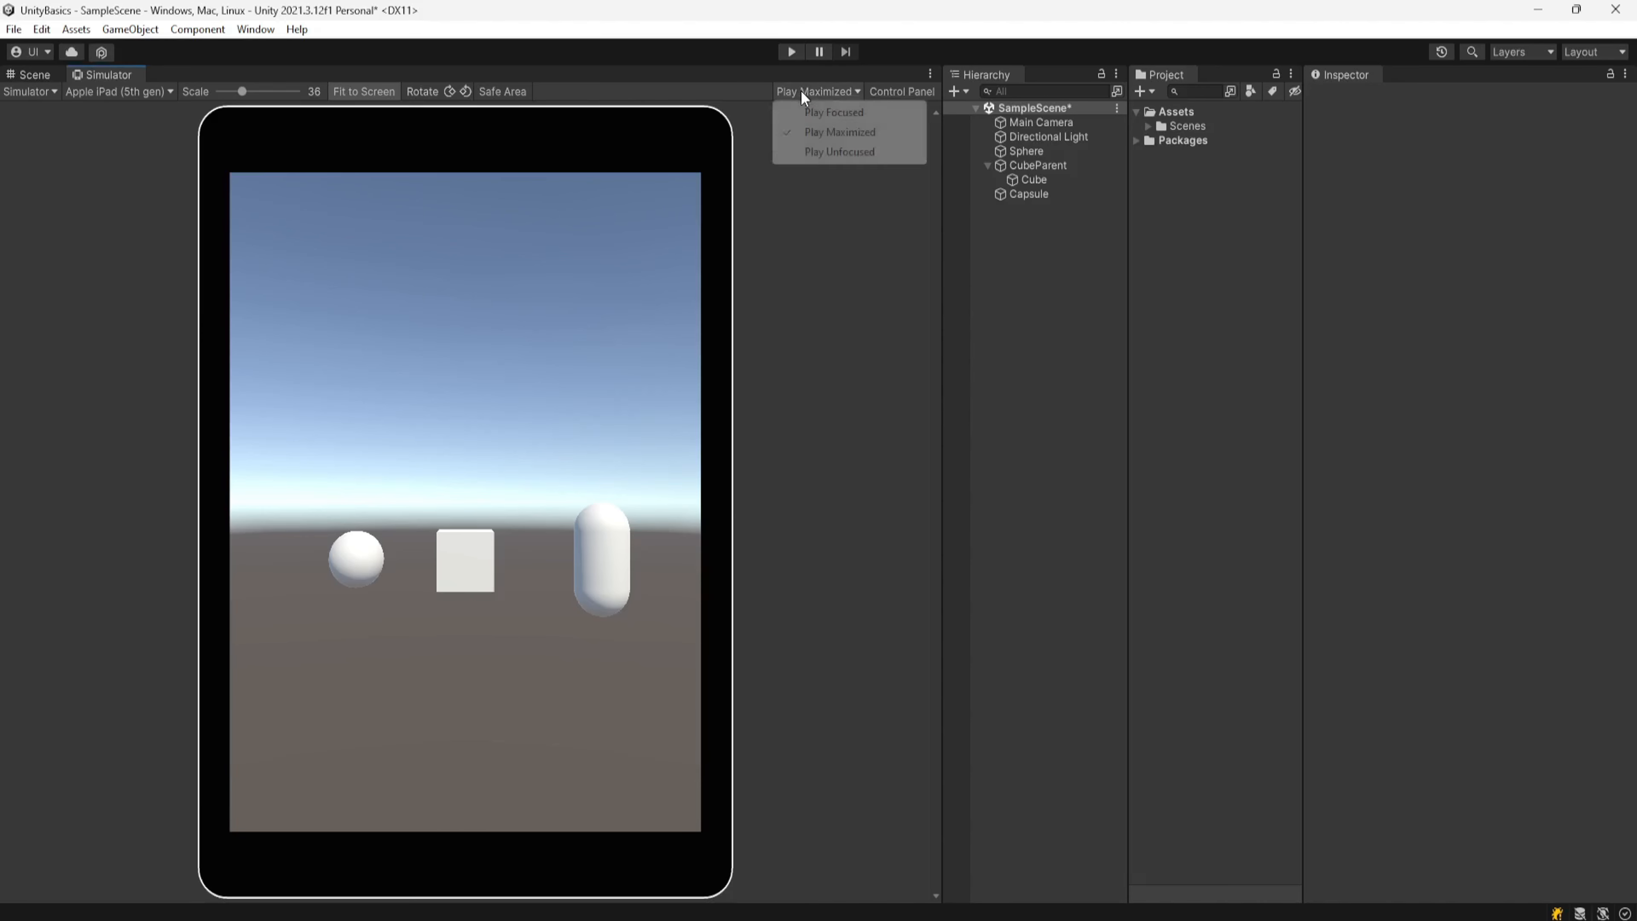
{"action": "left_click", "coordinate": [846, 114]}
Step: Enter and exit Play mode from the Scene tab to test Play Focused
{"action": "left_click", "coordinate": [27, 74]}
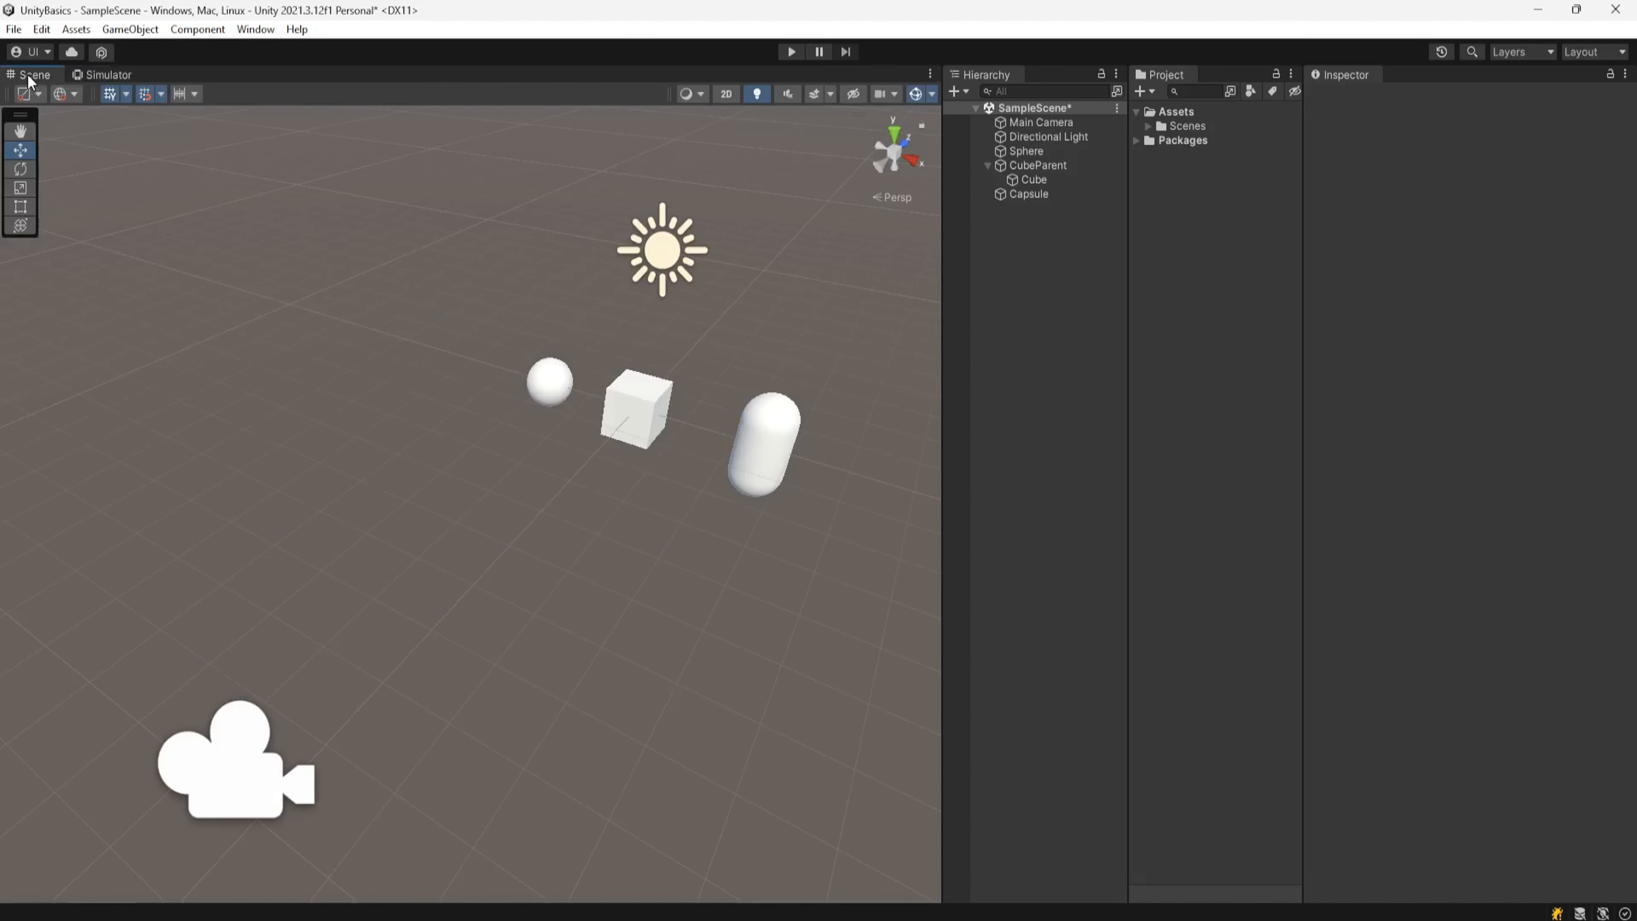
{"action": "left_click", "coordinate": [792, 53]}
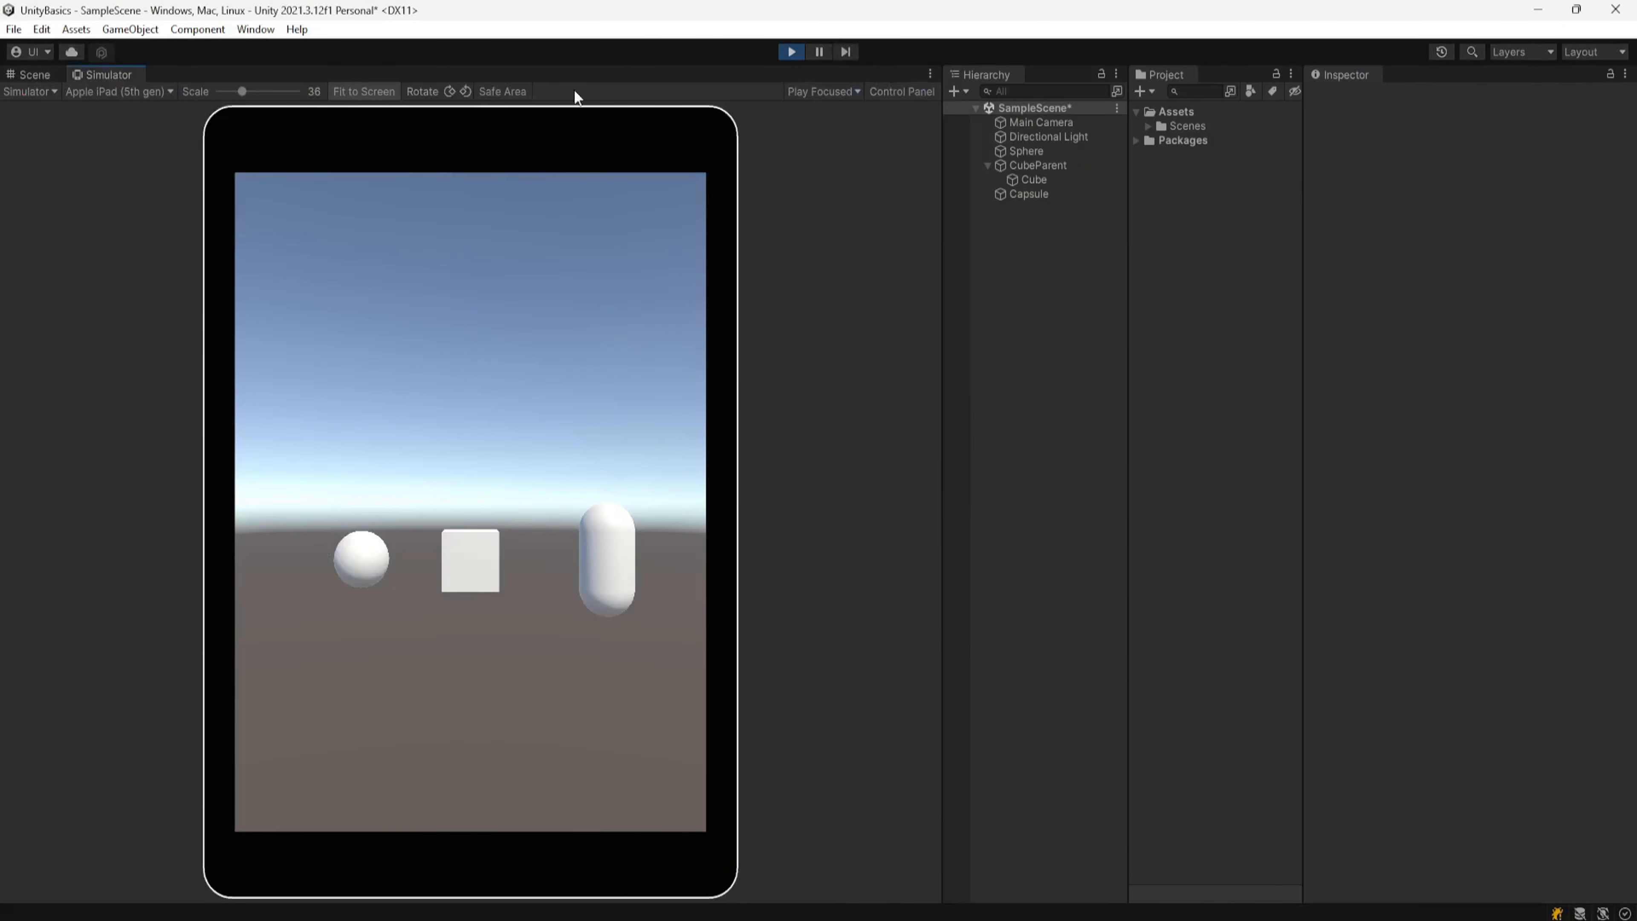
{"action": "left_click", "coordinate": [790, 51]}
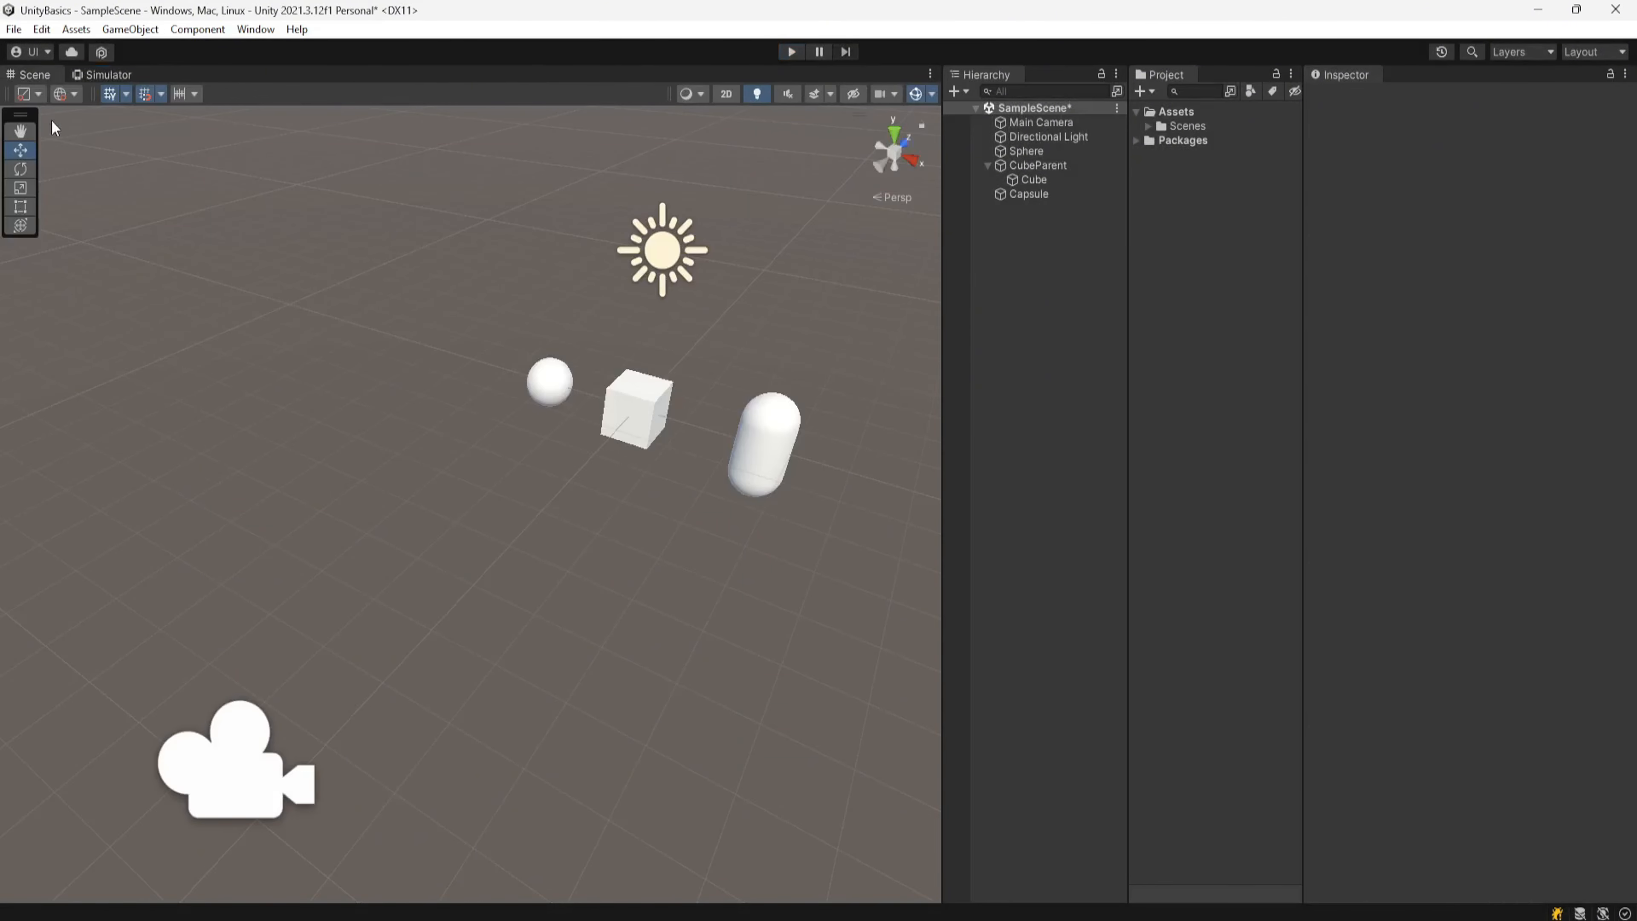
Step: Set the Simulator's play mode behavior to Play Unfocused
{"action": "left_click", "coordinate": [108, 74]}
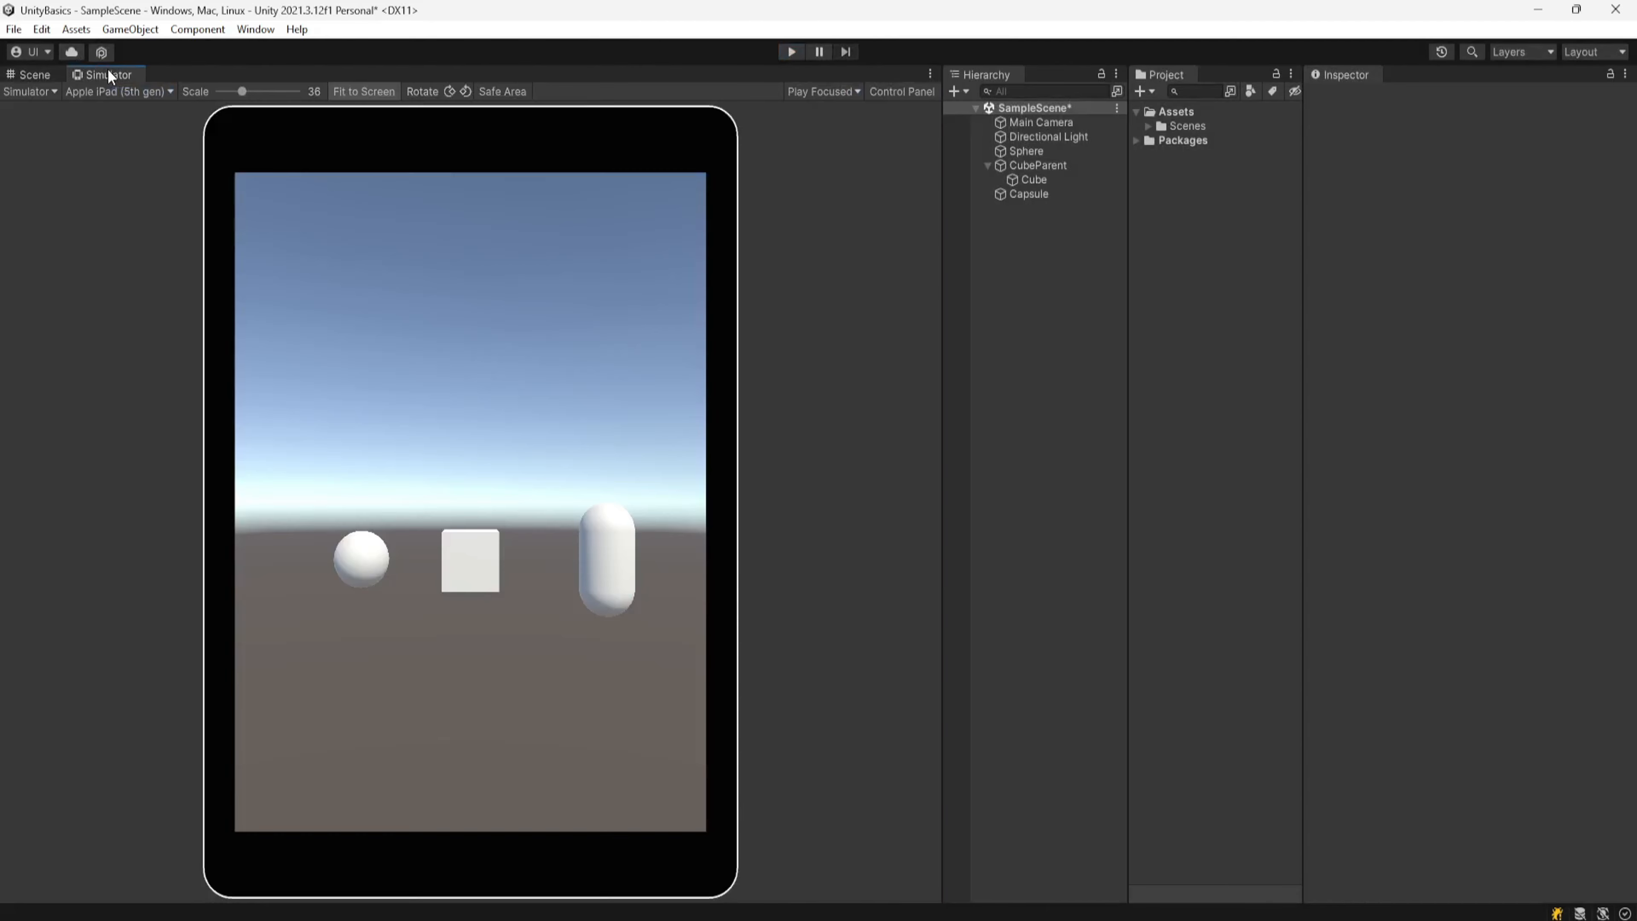
{"action": "left_click", "coordinate": [828, 93]}
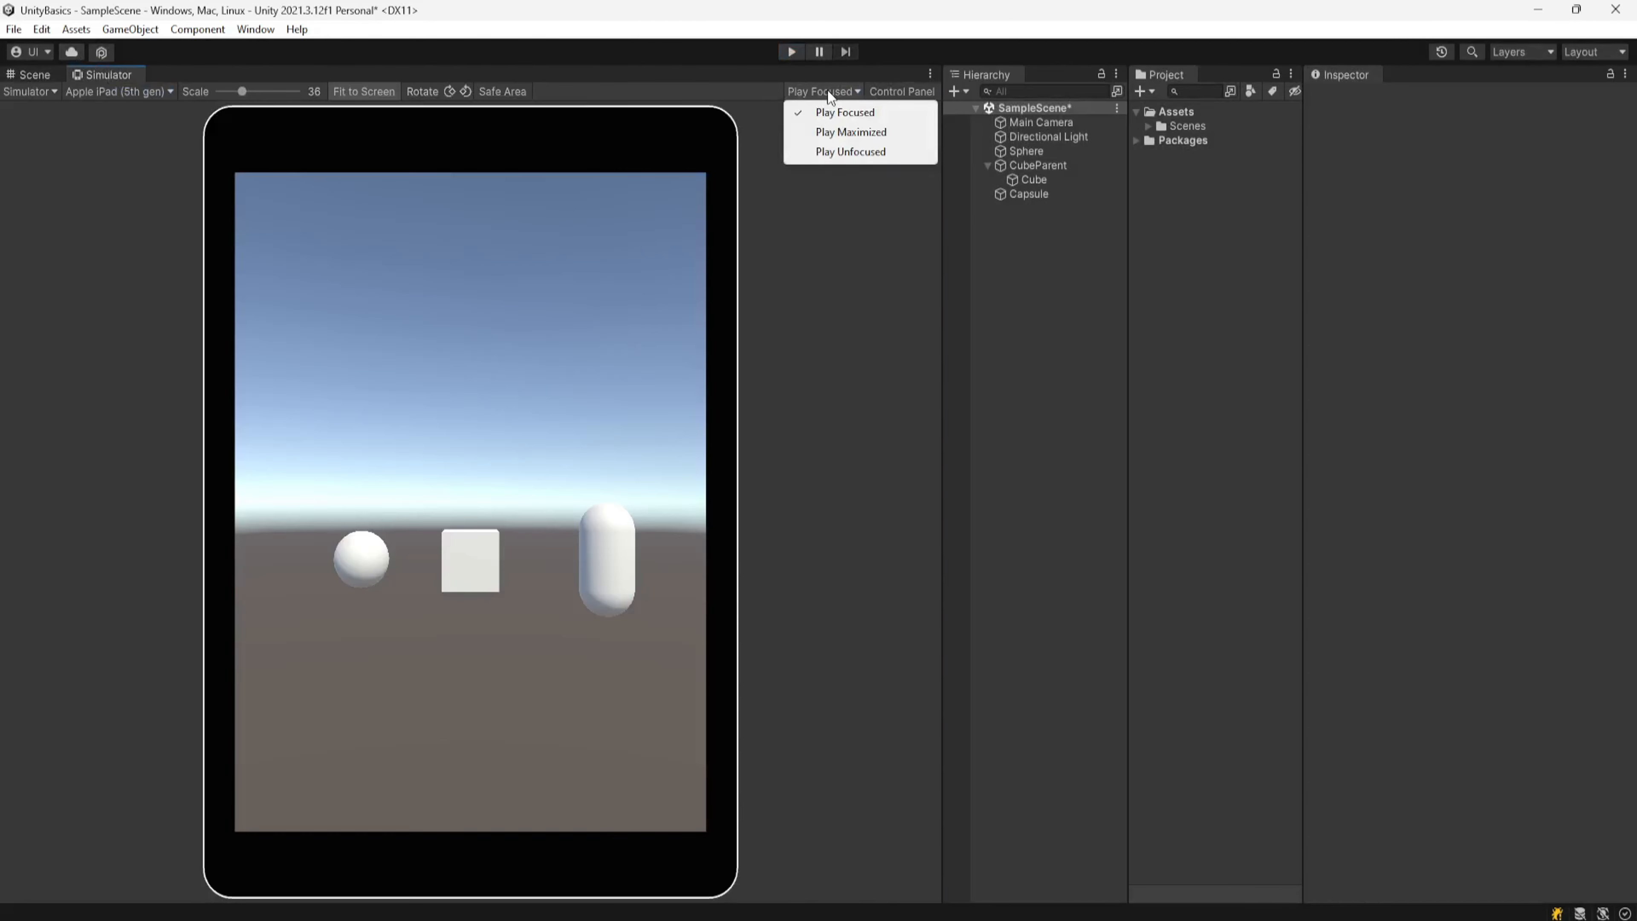
{"action": "left_click", "coordinate": [853, 154]}
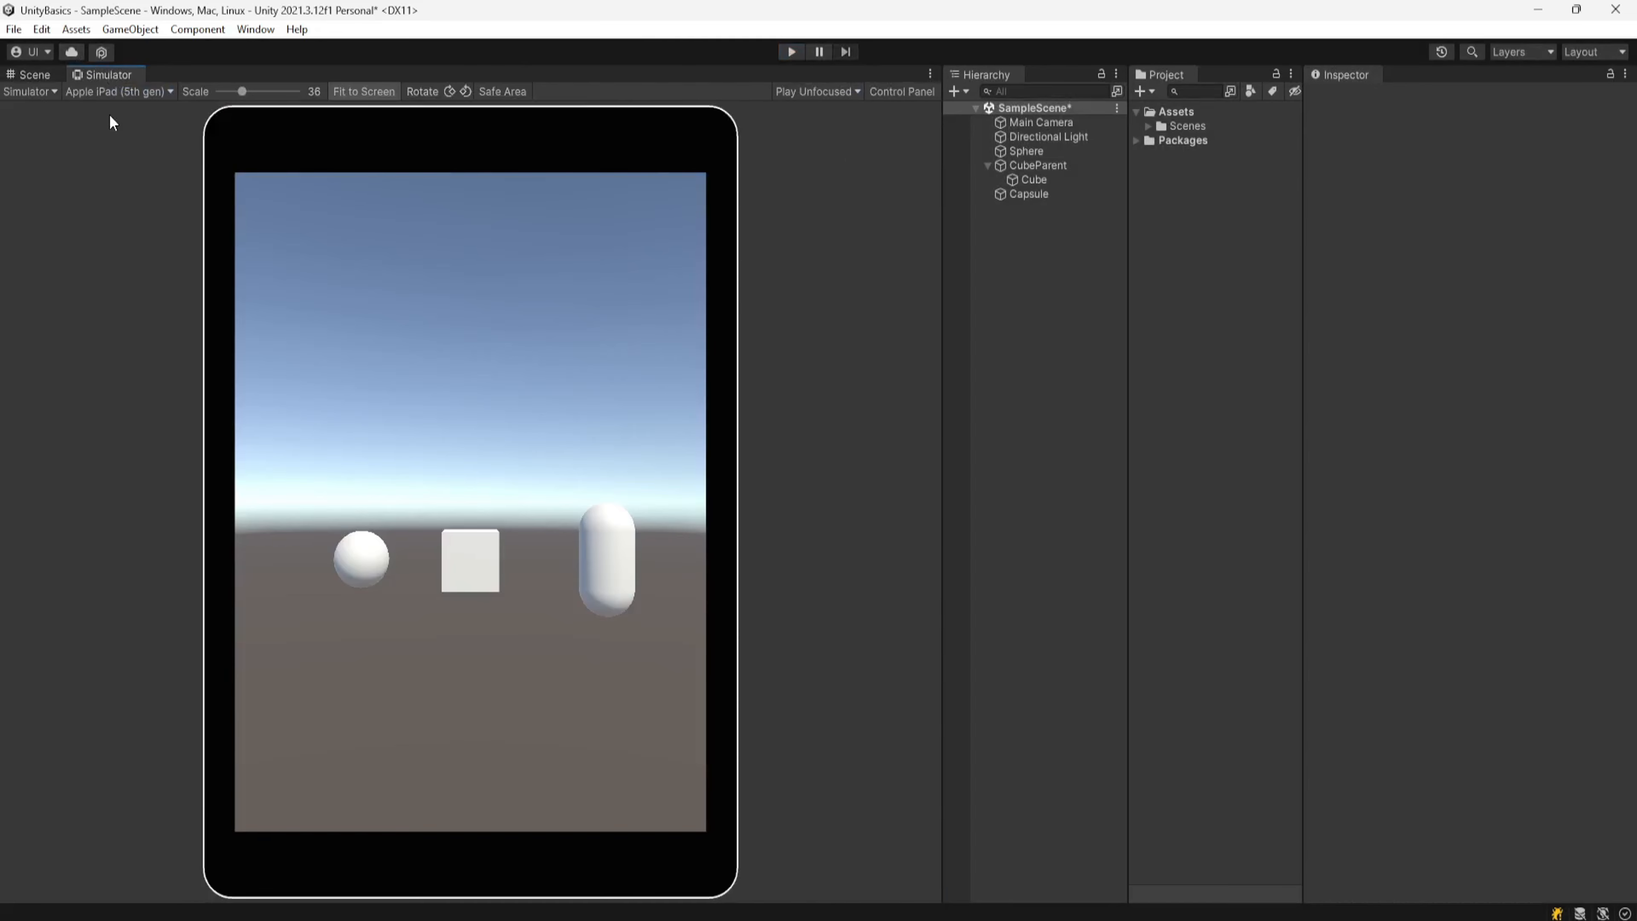
Step: Enter Play mode from the Scene tab and switch between the Simulator and Scene tabs
{"action": "left_click", "coordinate": [32, 73]}
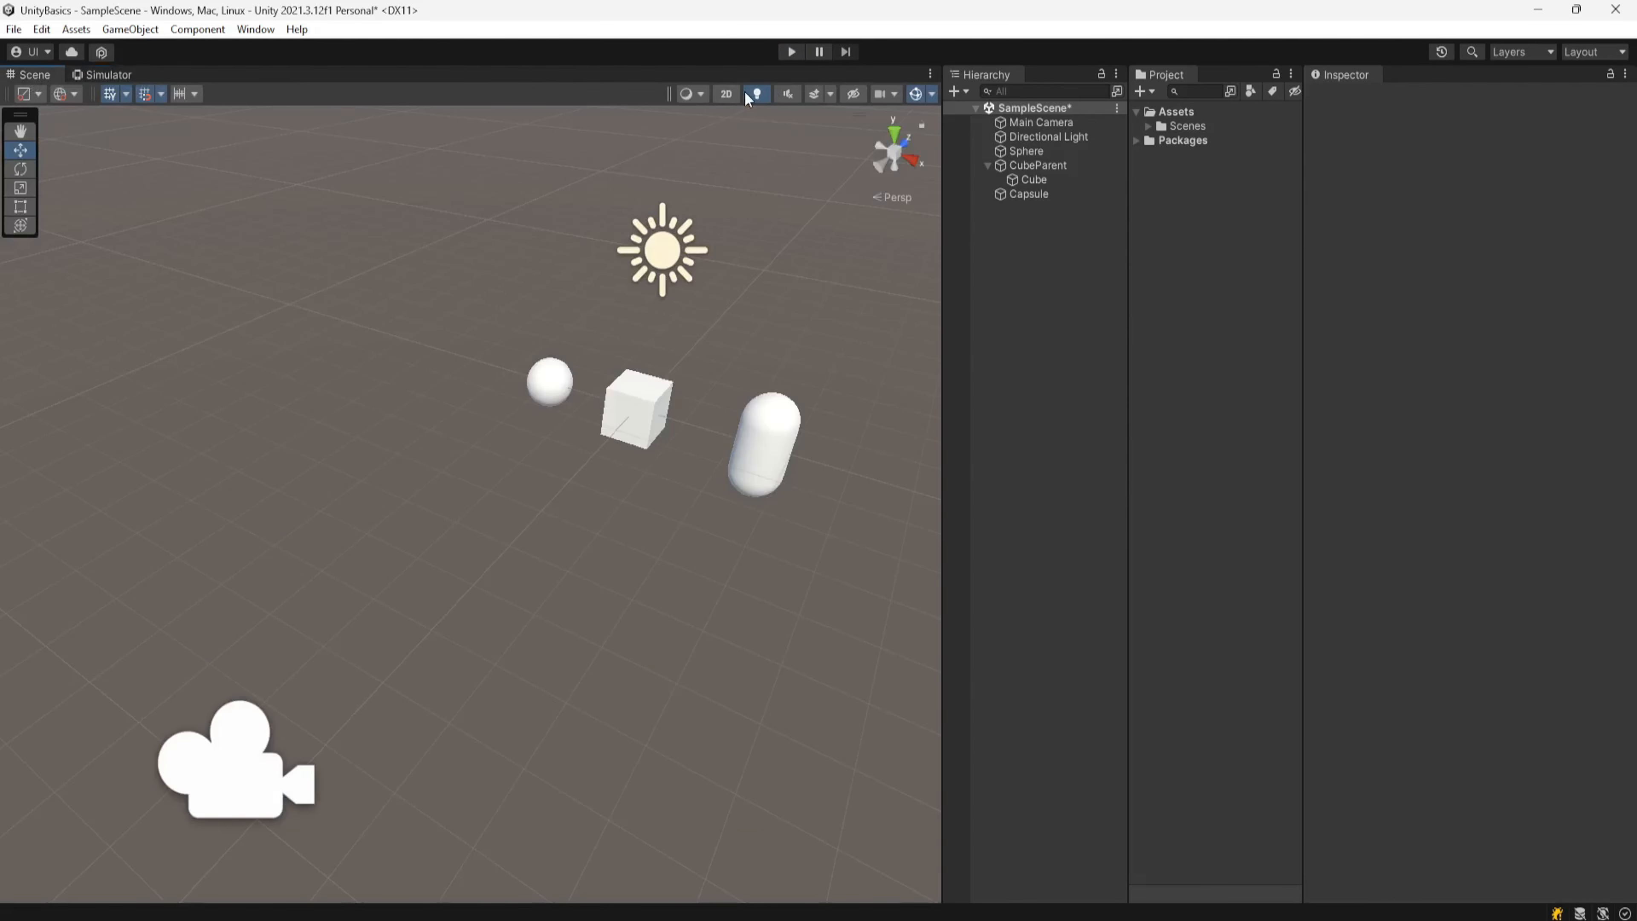
{"action": "left_click", "coordinate": [792, 53]}
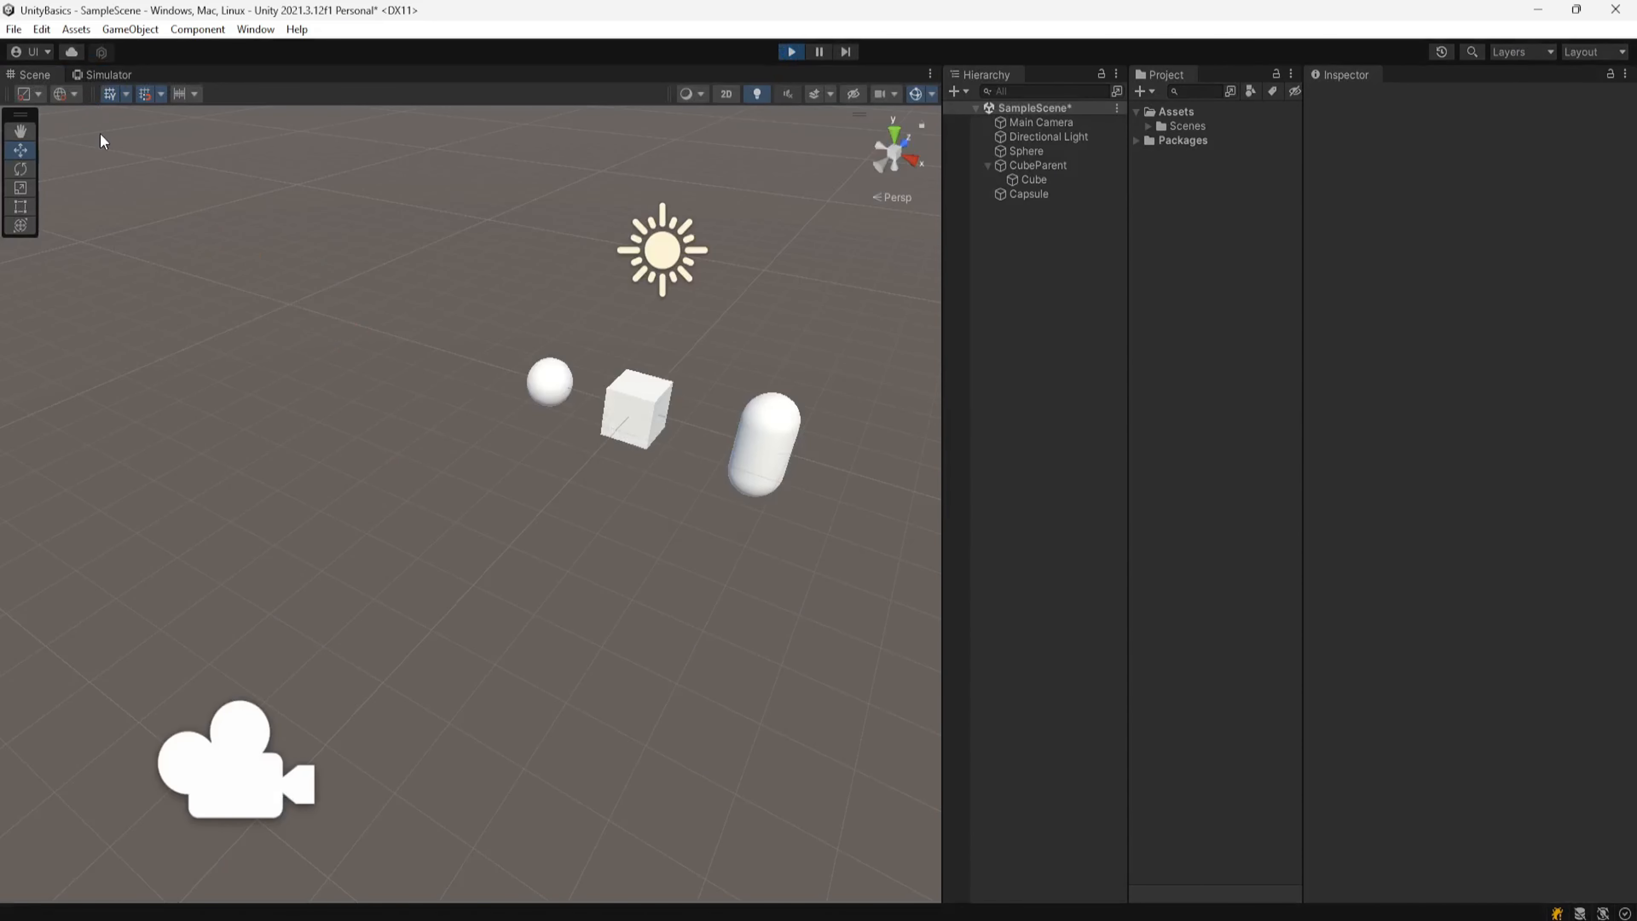
{"action": "left_click", "coordinate": [106, 74]}
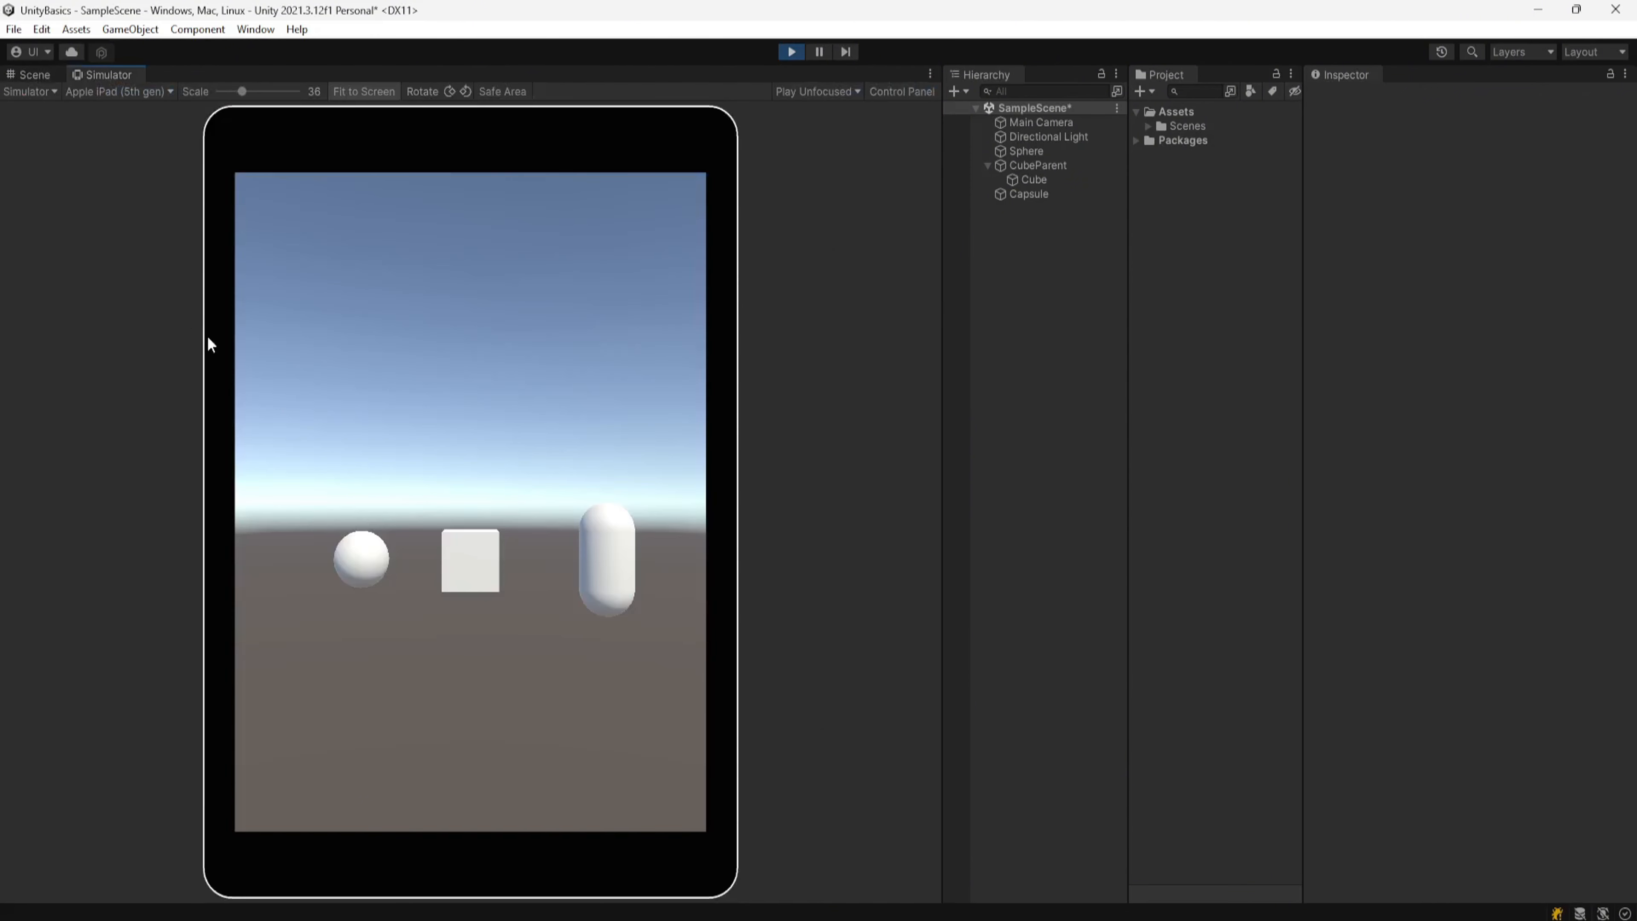
{"action": "left_click", "coordinate": [37, 73]}
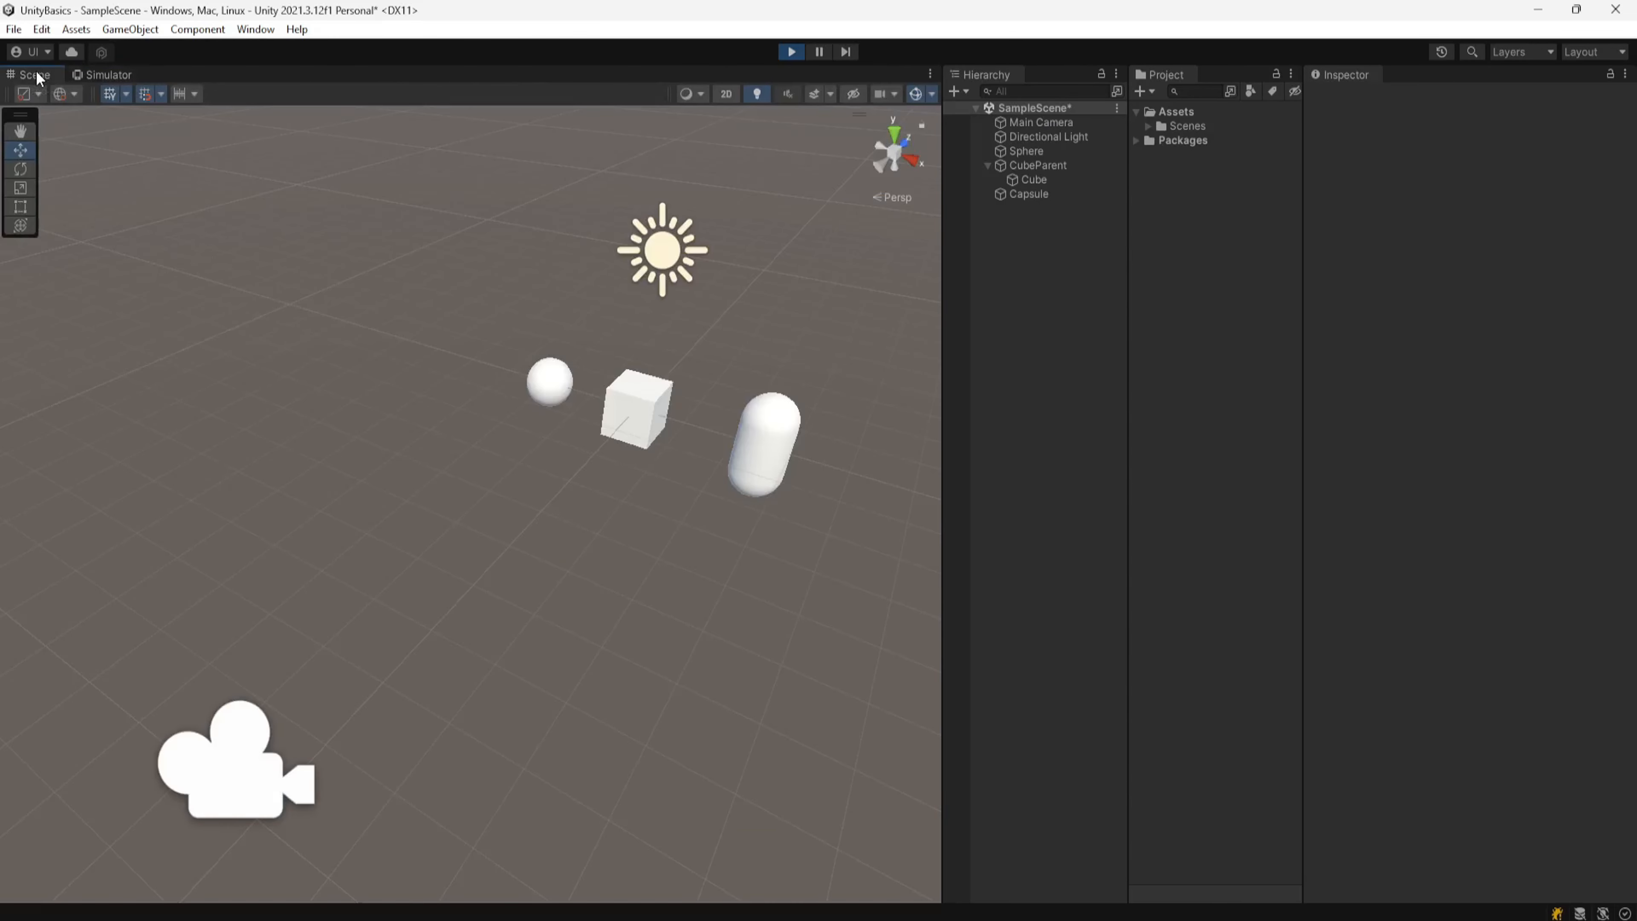
Step: Return to the Simulator tab and exit Play mode
{"action": "left_click", "coordinate": [112, 73]}
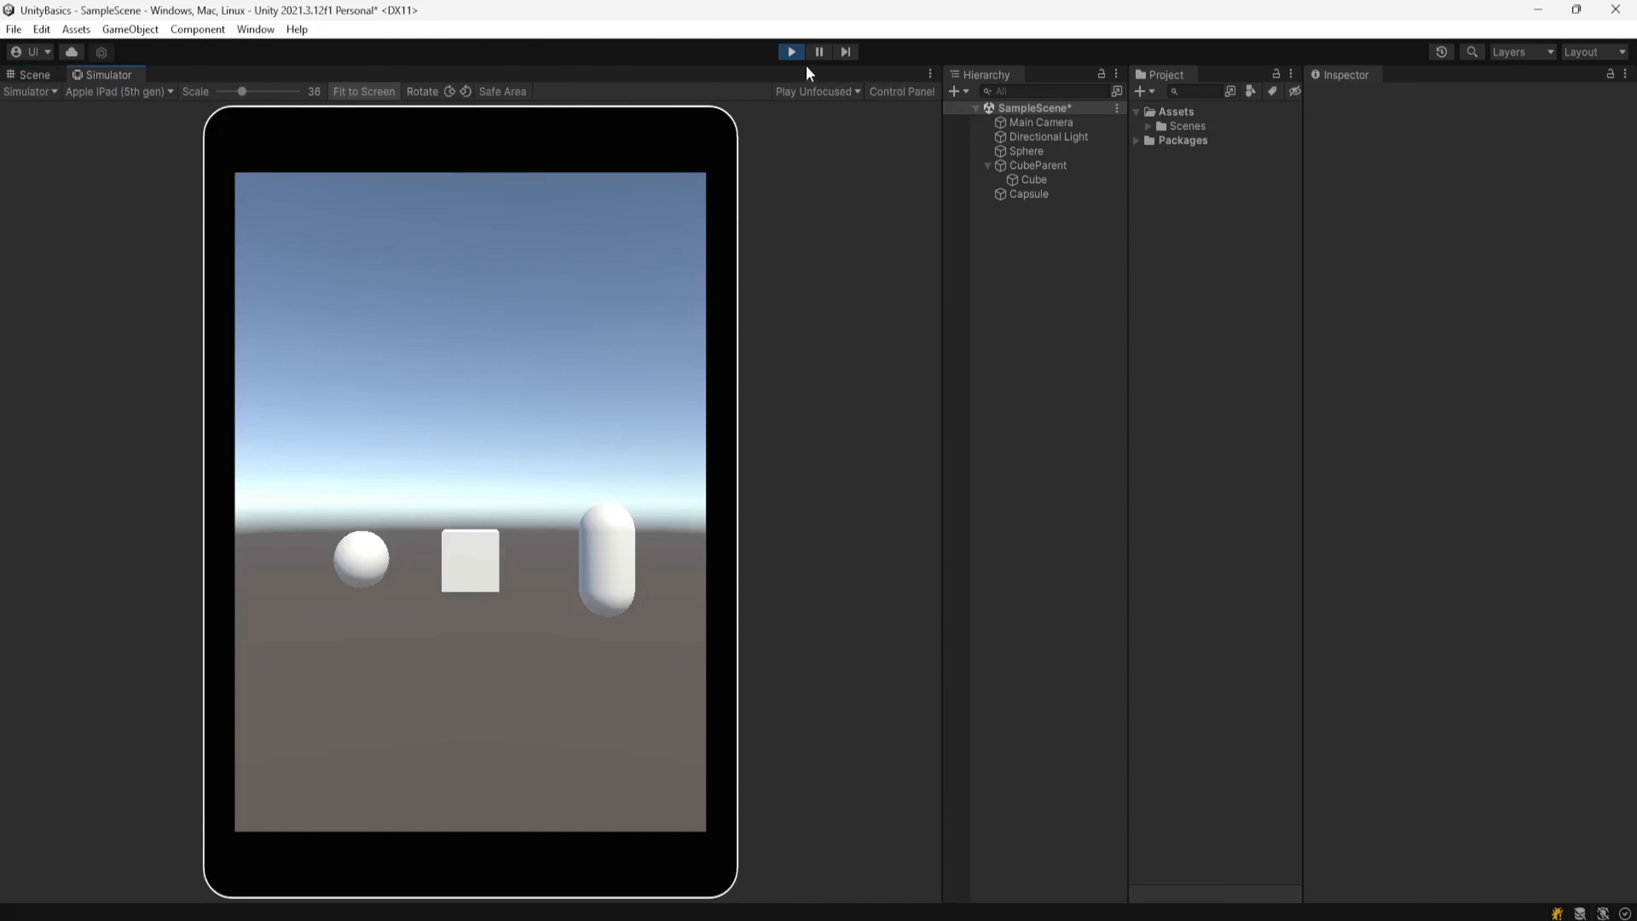
{"action": "left_click", "coordinate": [792, 53]}
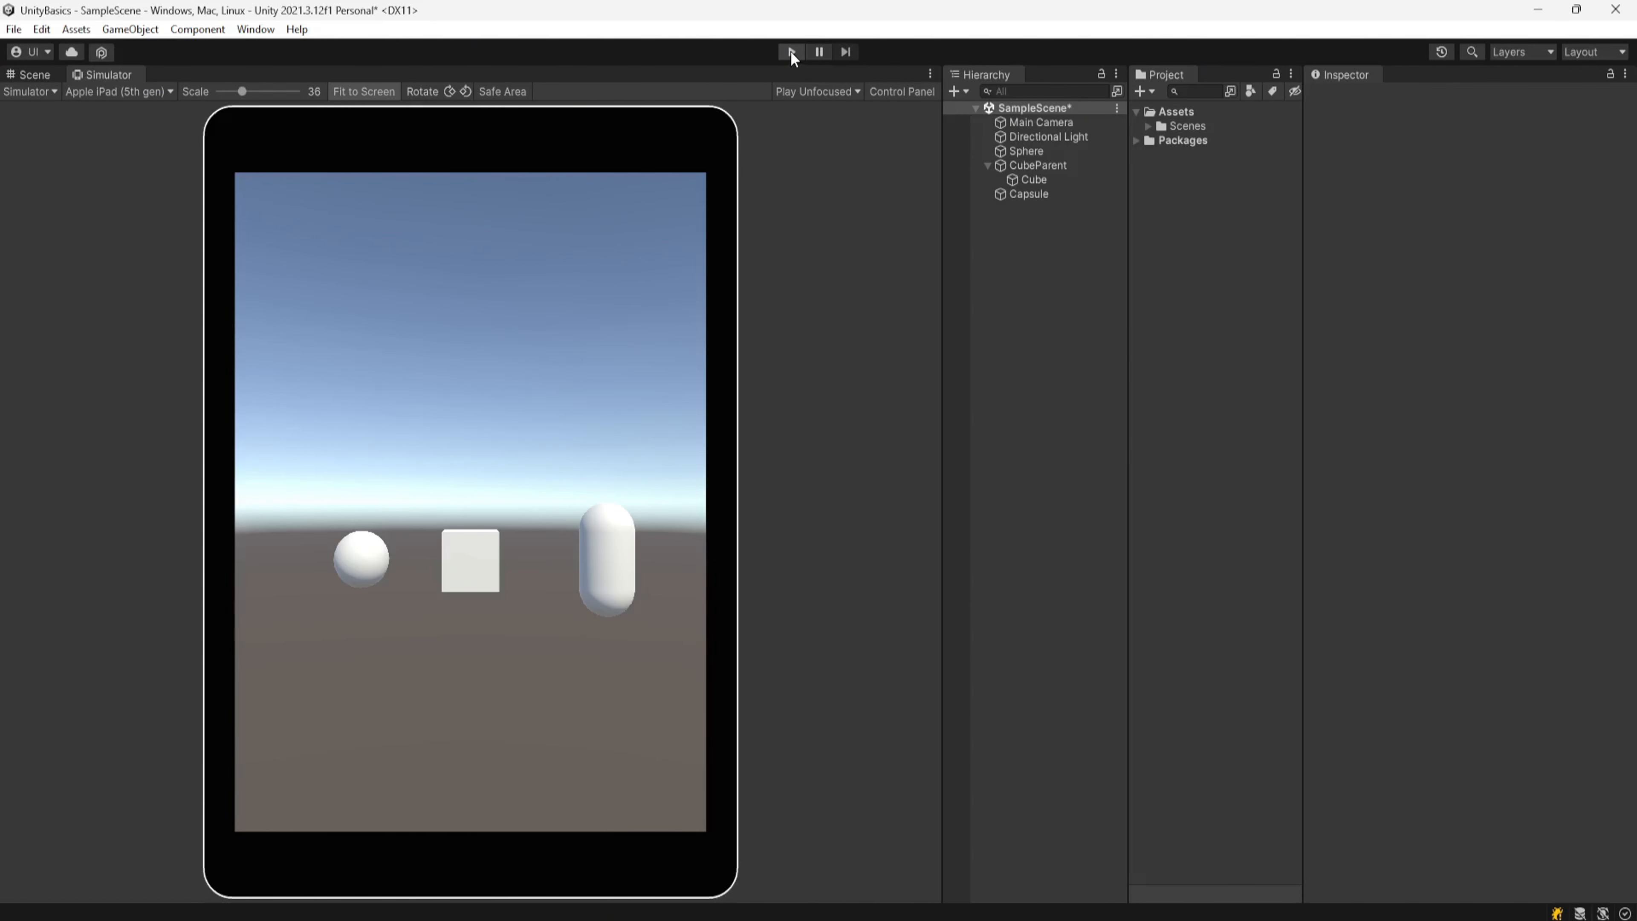
Step: Dock the Simulator panel below the Scene view and enlarge it by raising the divider
{"action": "left_click_drag", "start_coordinate": [109, 76], "coordinate": [477, 715]}
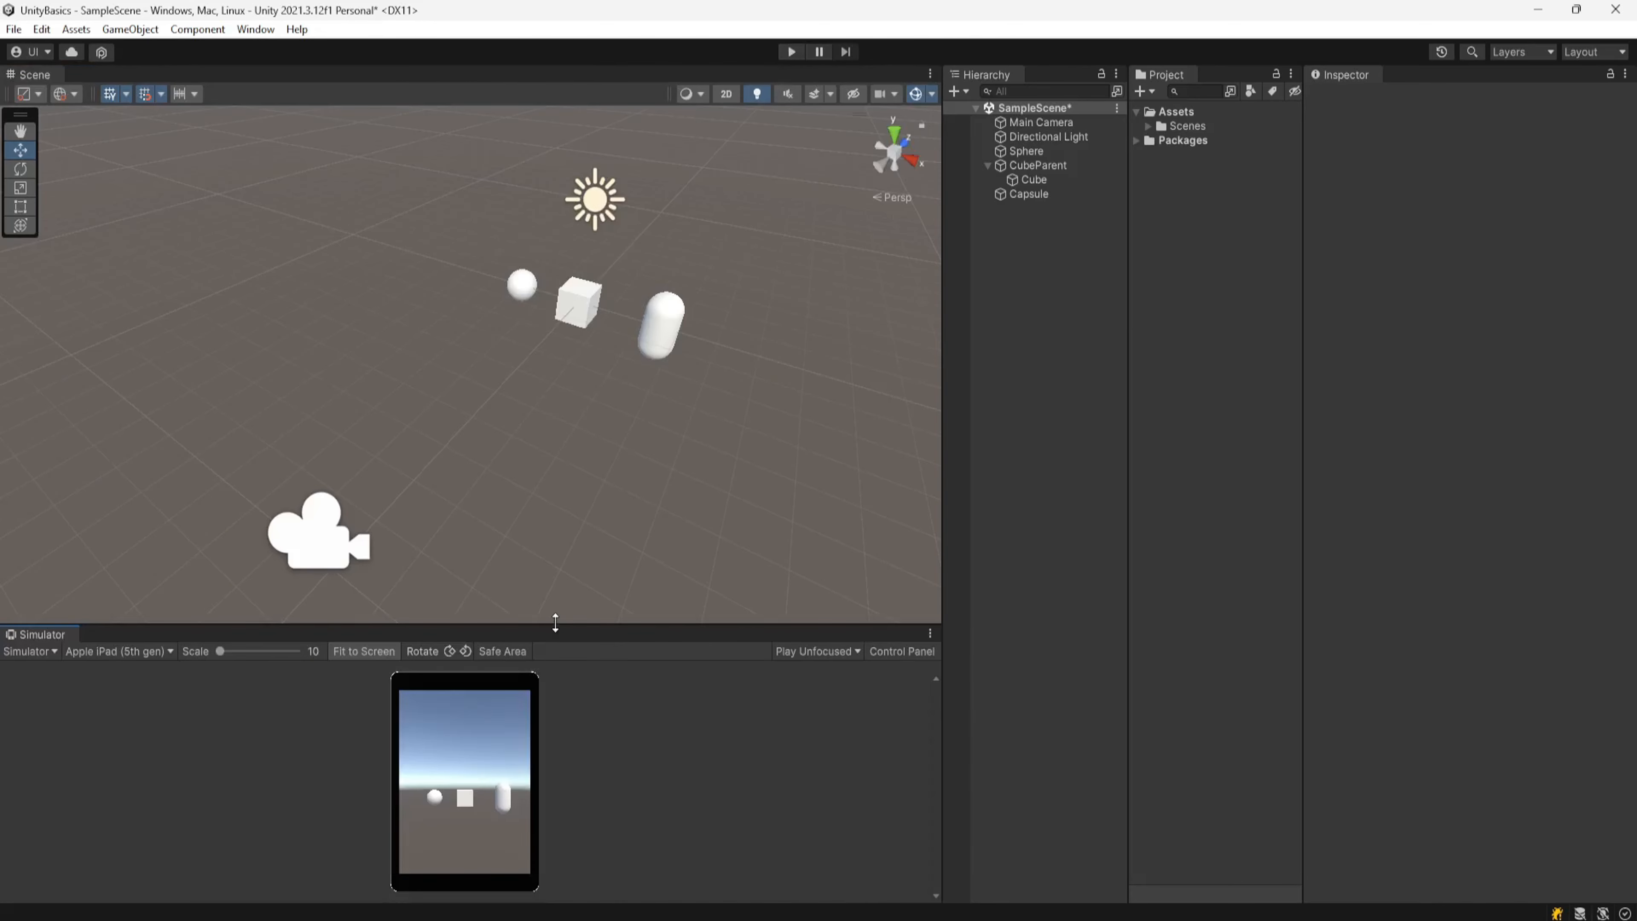
{"action": "left_click_drag", "start_coordinate": [554, 622], "coordinate": [574, 493]}
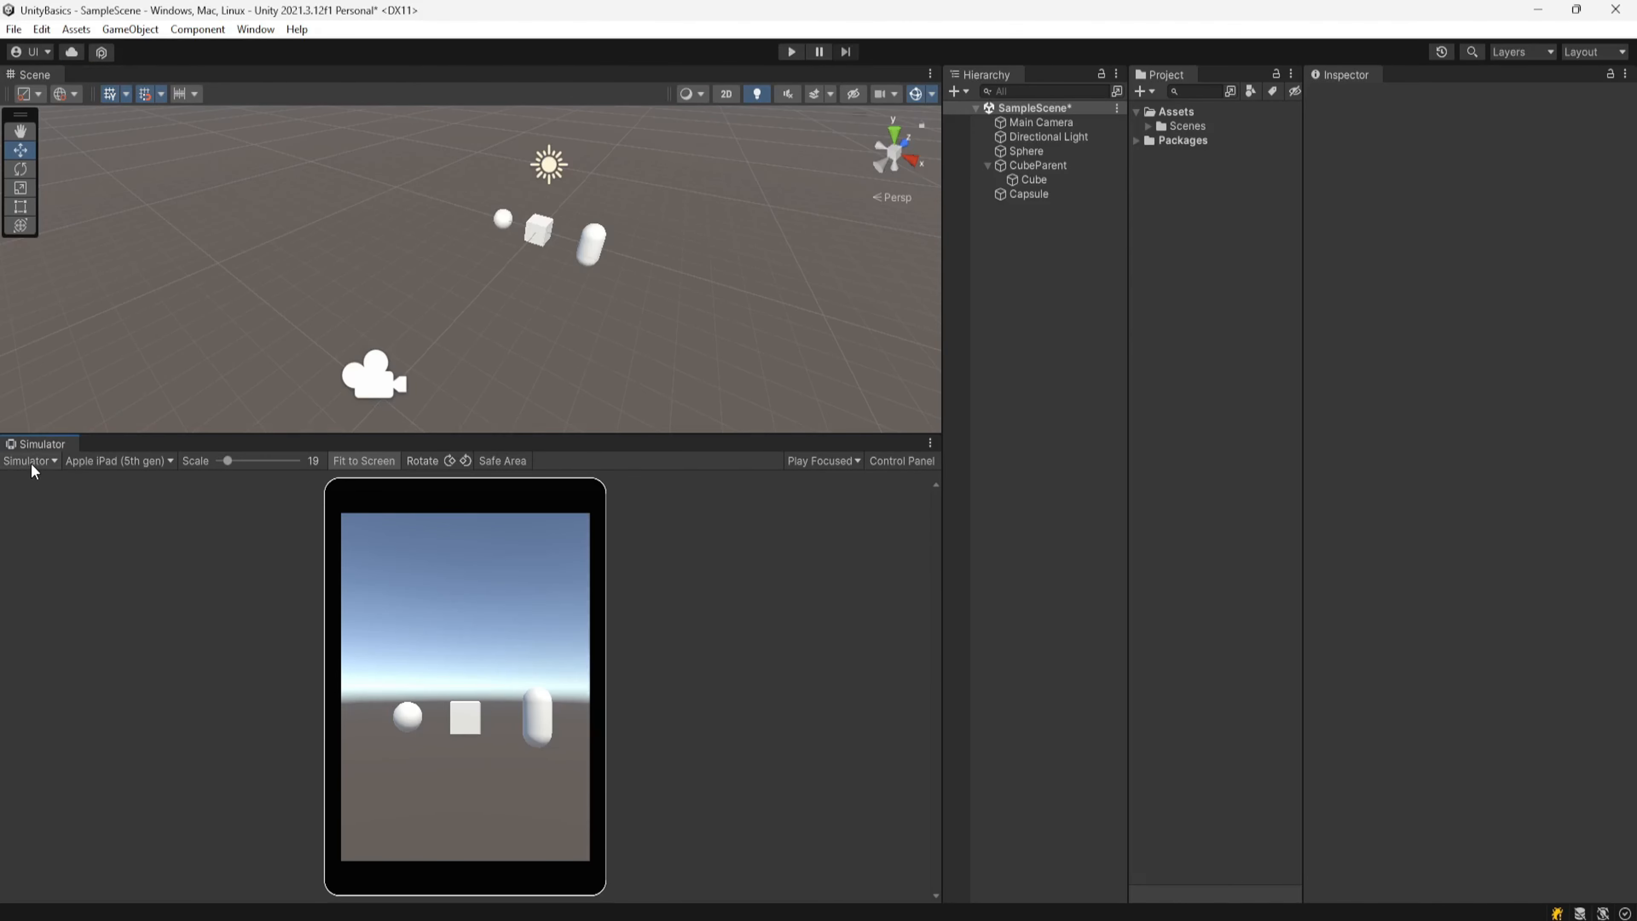
Step: Switch the Simulator panel to the Game view and browse its display target options
{"action": "left_click", "coordinate": [32, 463]}
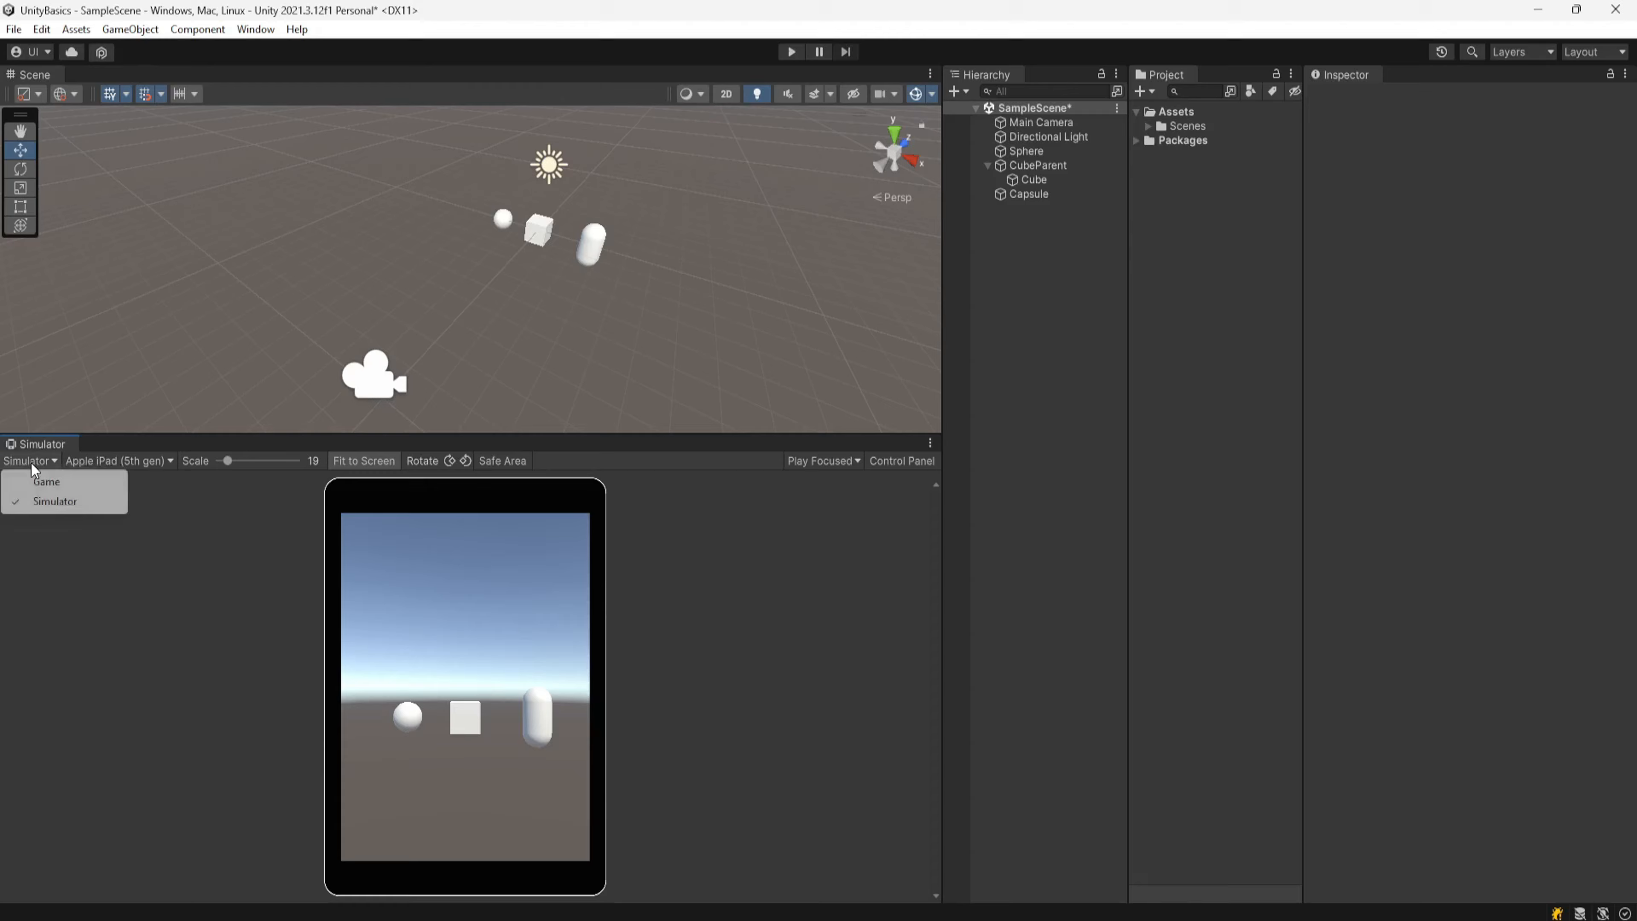
{"action": "left_click", "coordinate": [56, 483]}
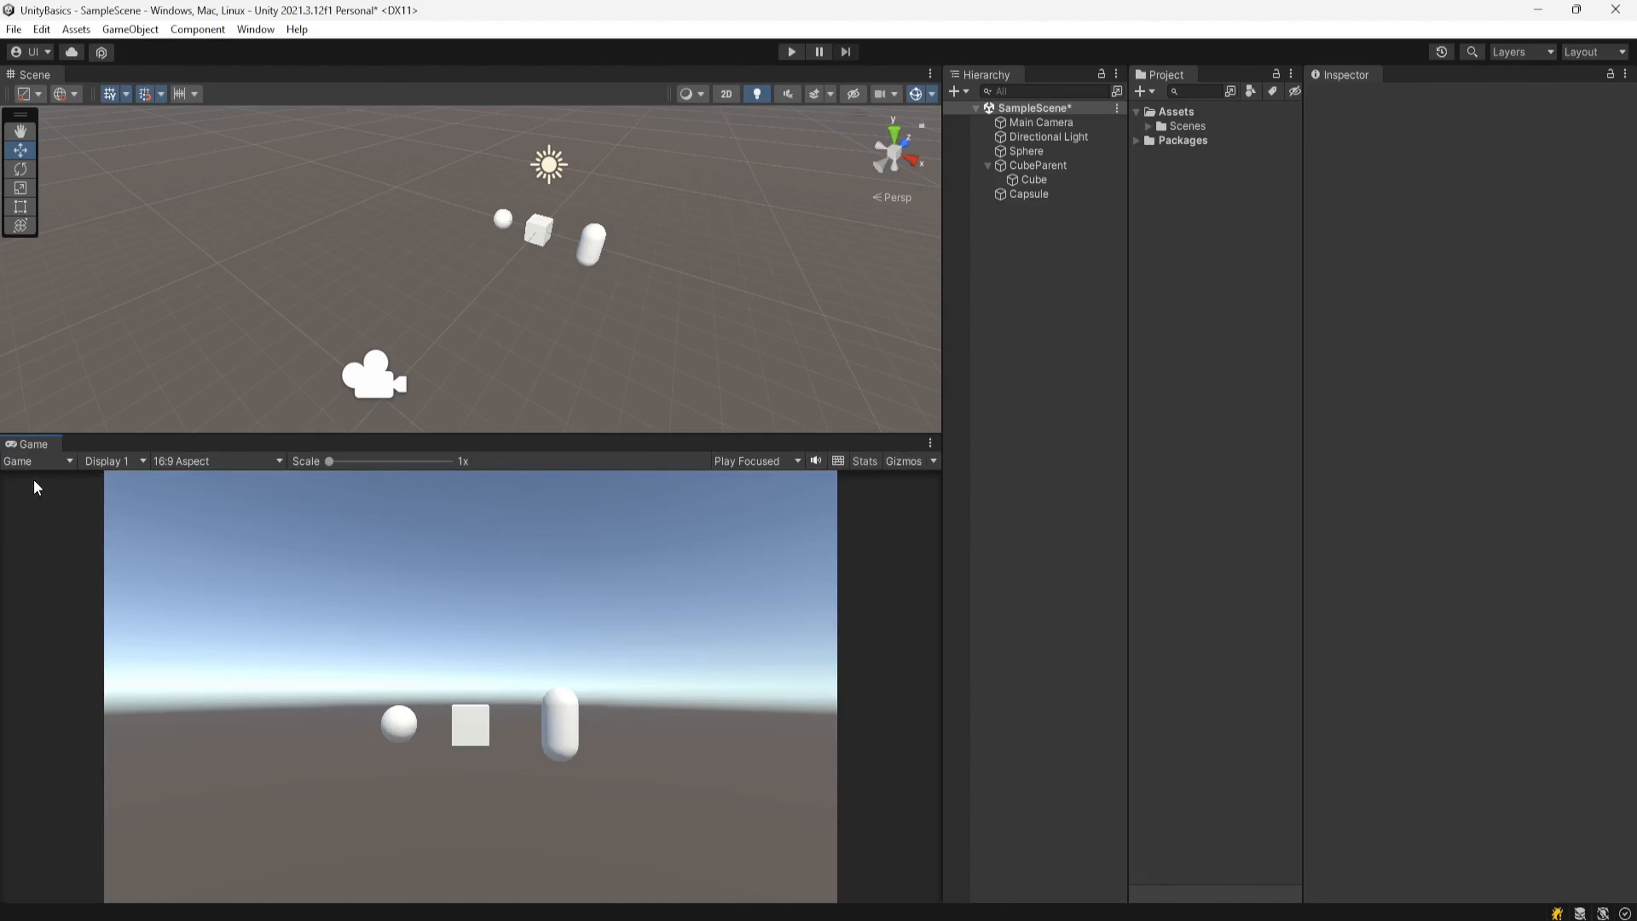
{"action": "left_click", "coordinate": [114, 460]}
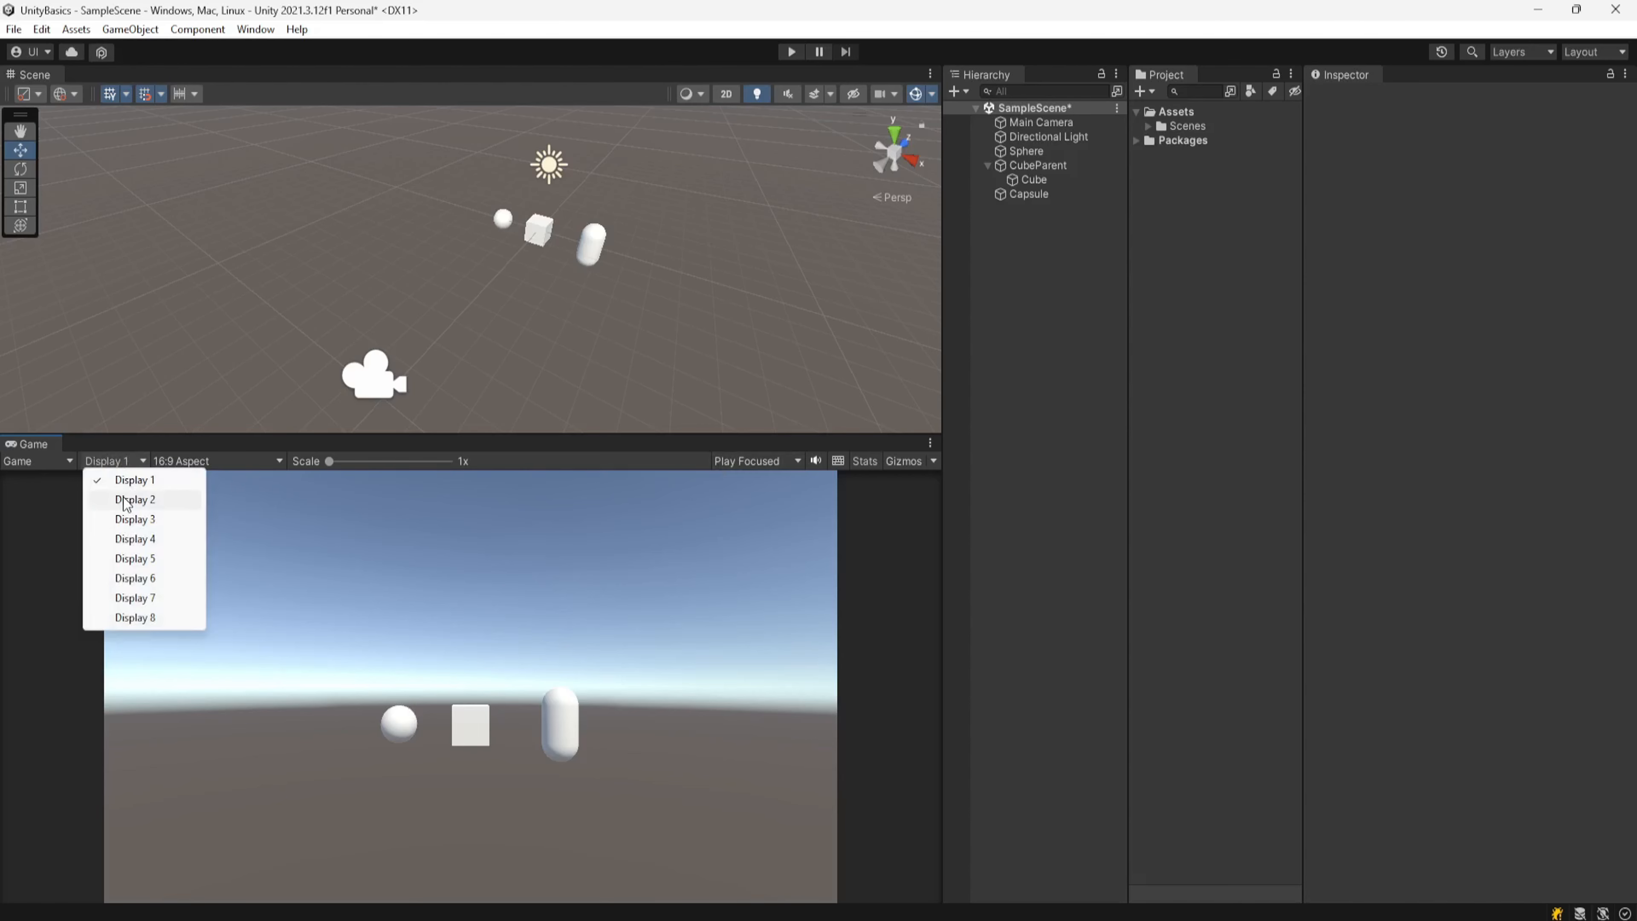
{"action": "left_click", "coordinate": [11, 596]}
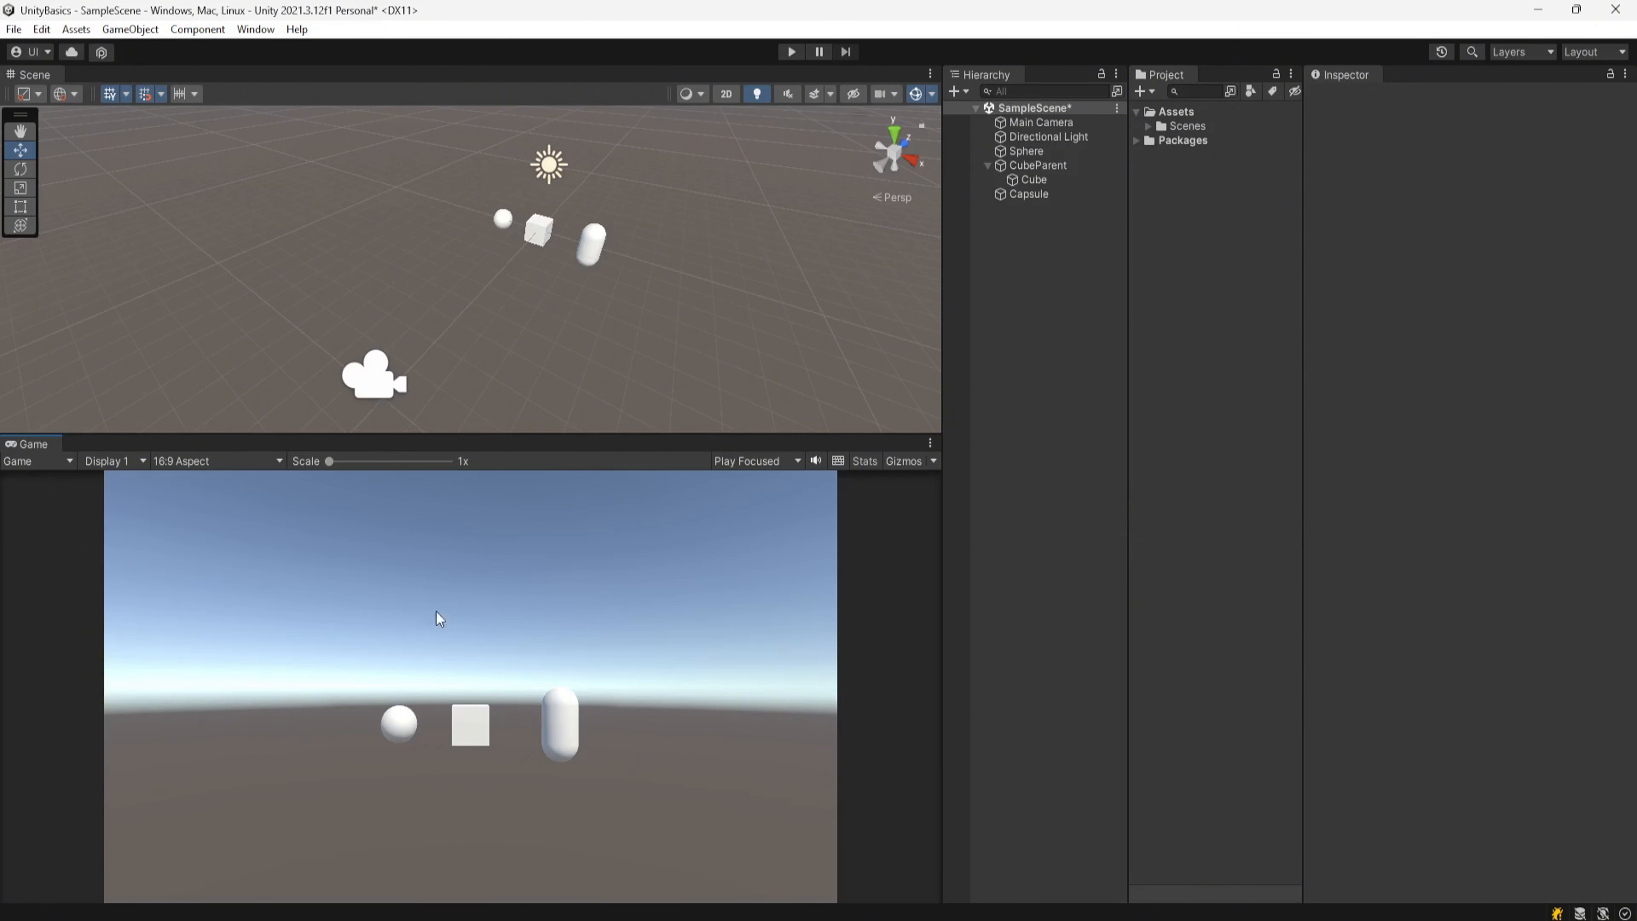
{"action": "left_click", "coordinate": [117, 459]}
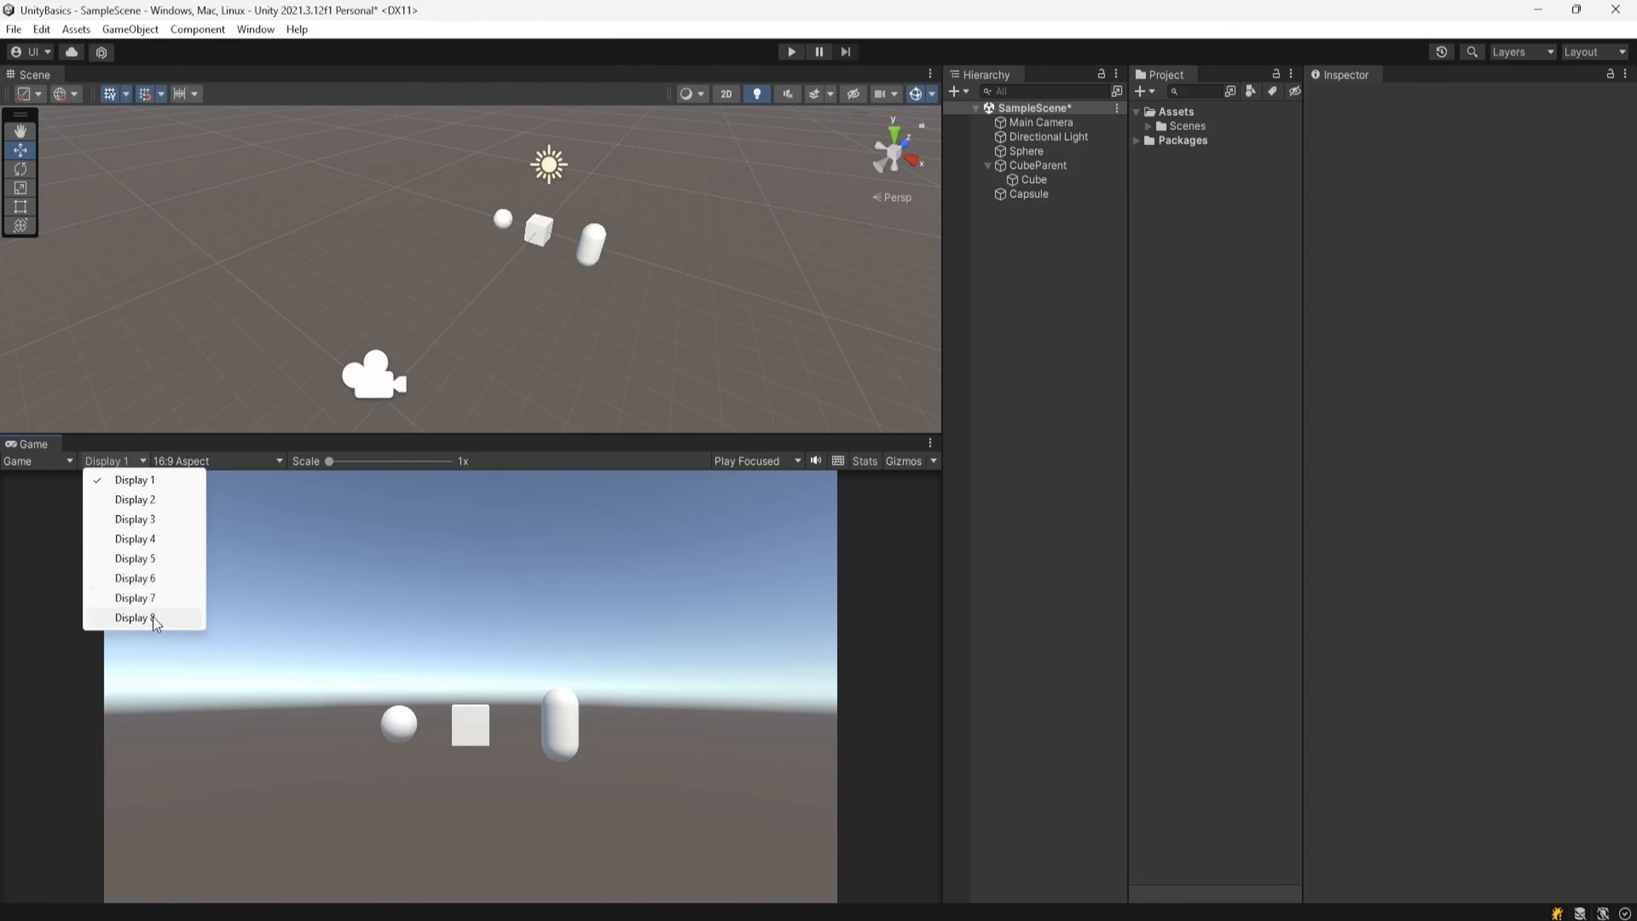
{"action": "left_click", "coordinate": [43, 634]}
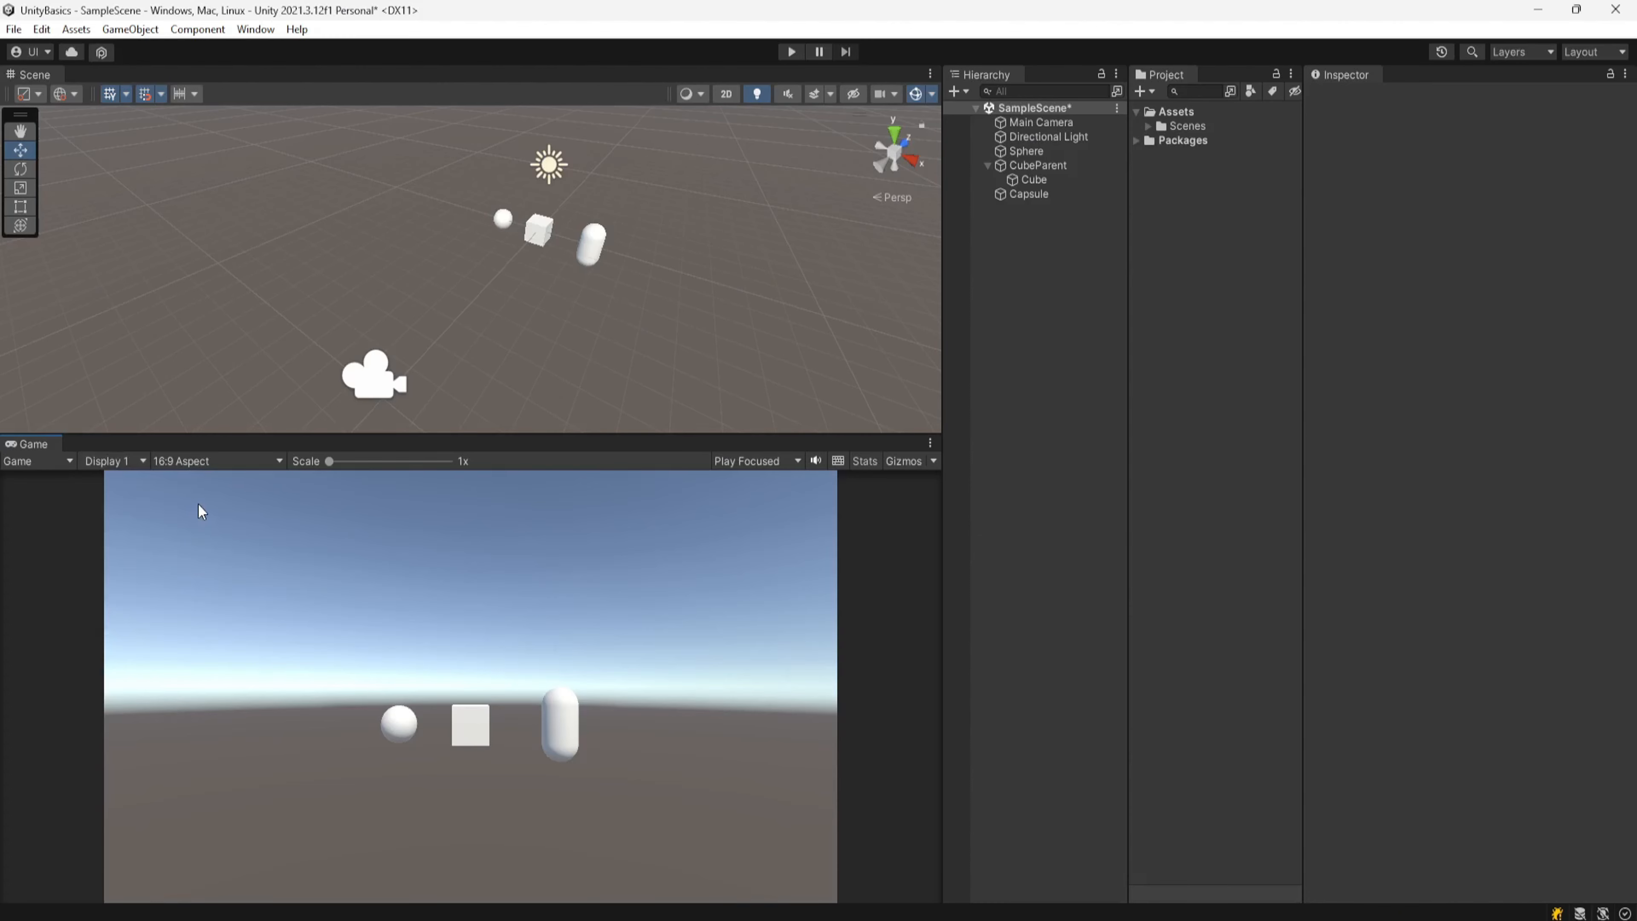
Step: Switch the Game view aspect to Free Aspect and back to 16:9 Aspect
{"action": "left_click", "coordinate": [193, 461]}
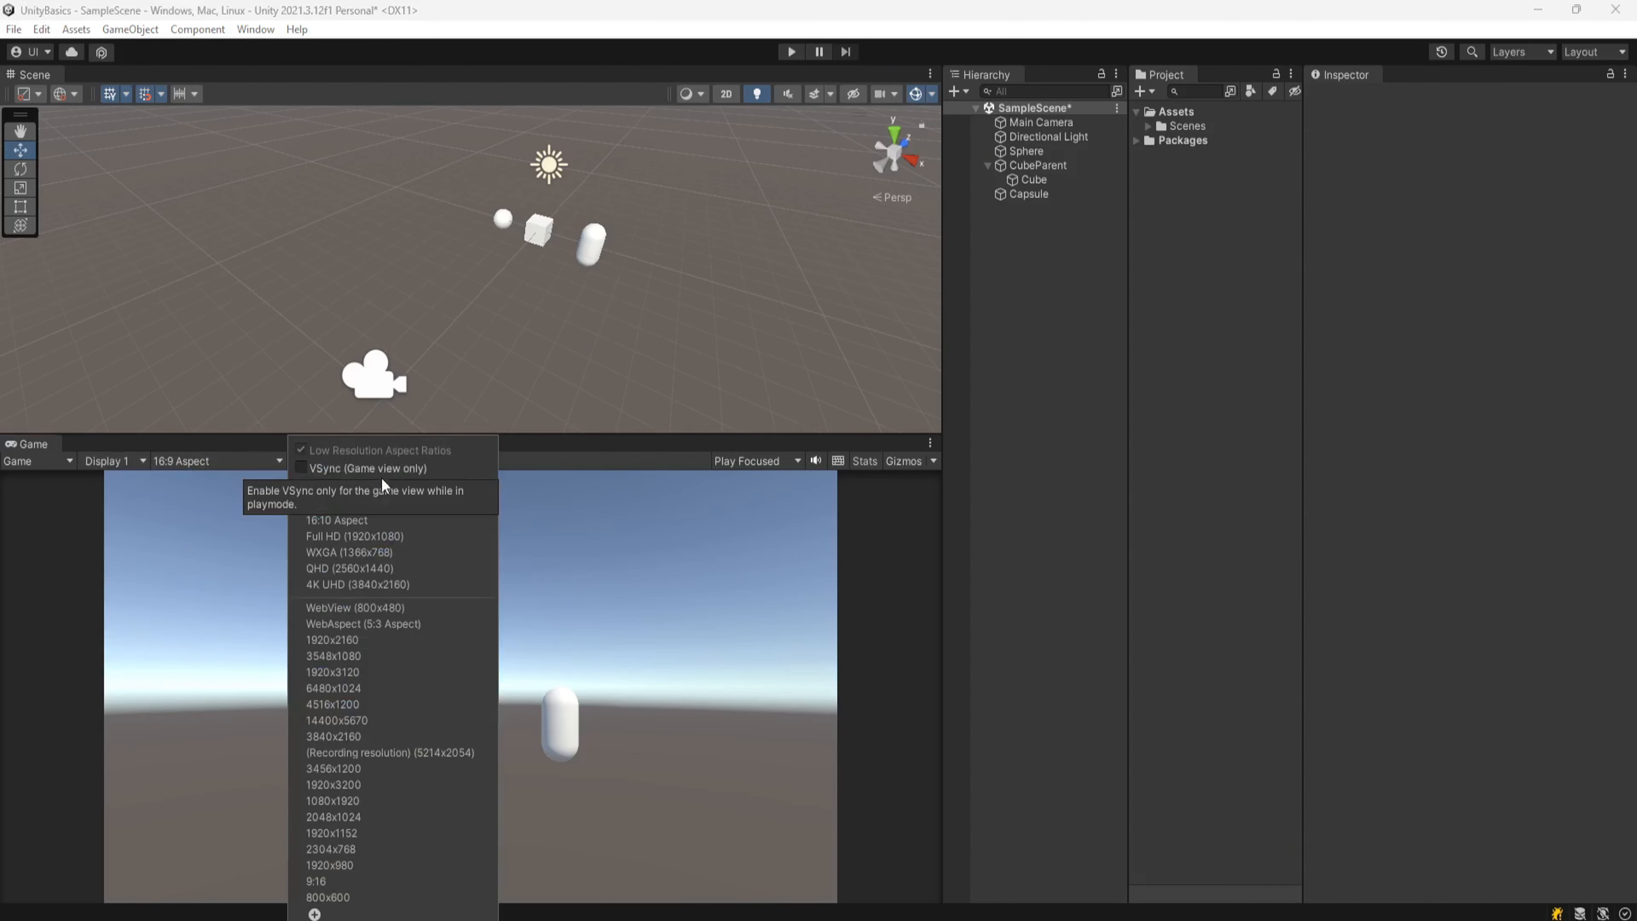
{"action": "left_click", "coordinate": [373, 488]}
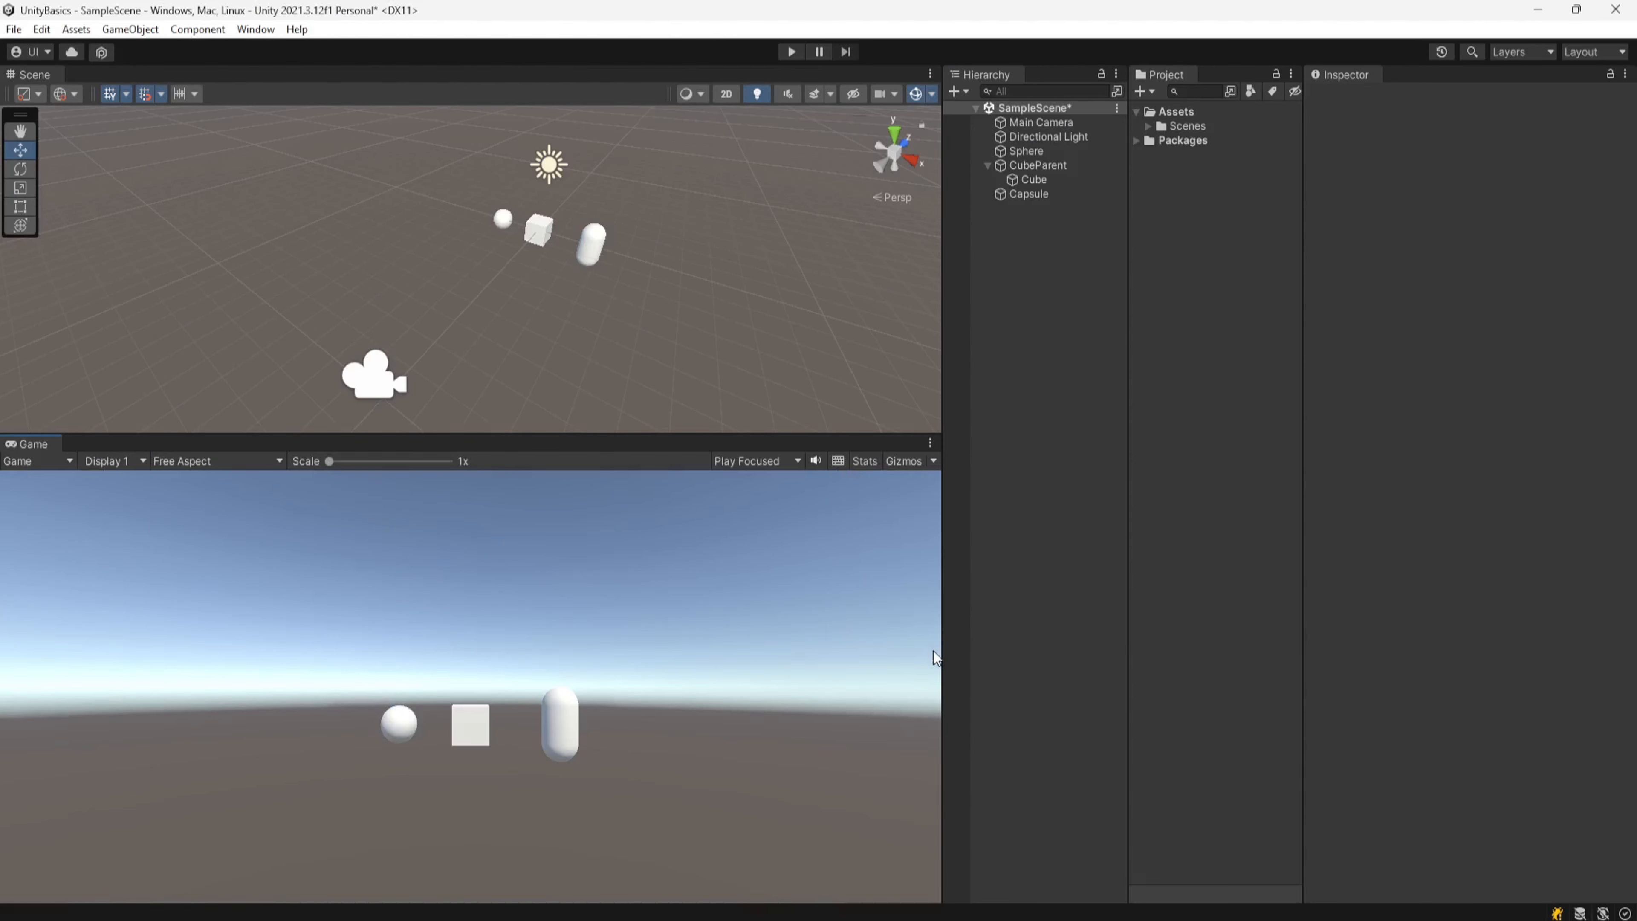
{"action": "left_click", "coordinate": [203, 462]}
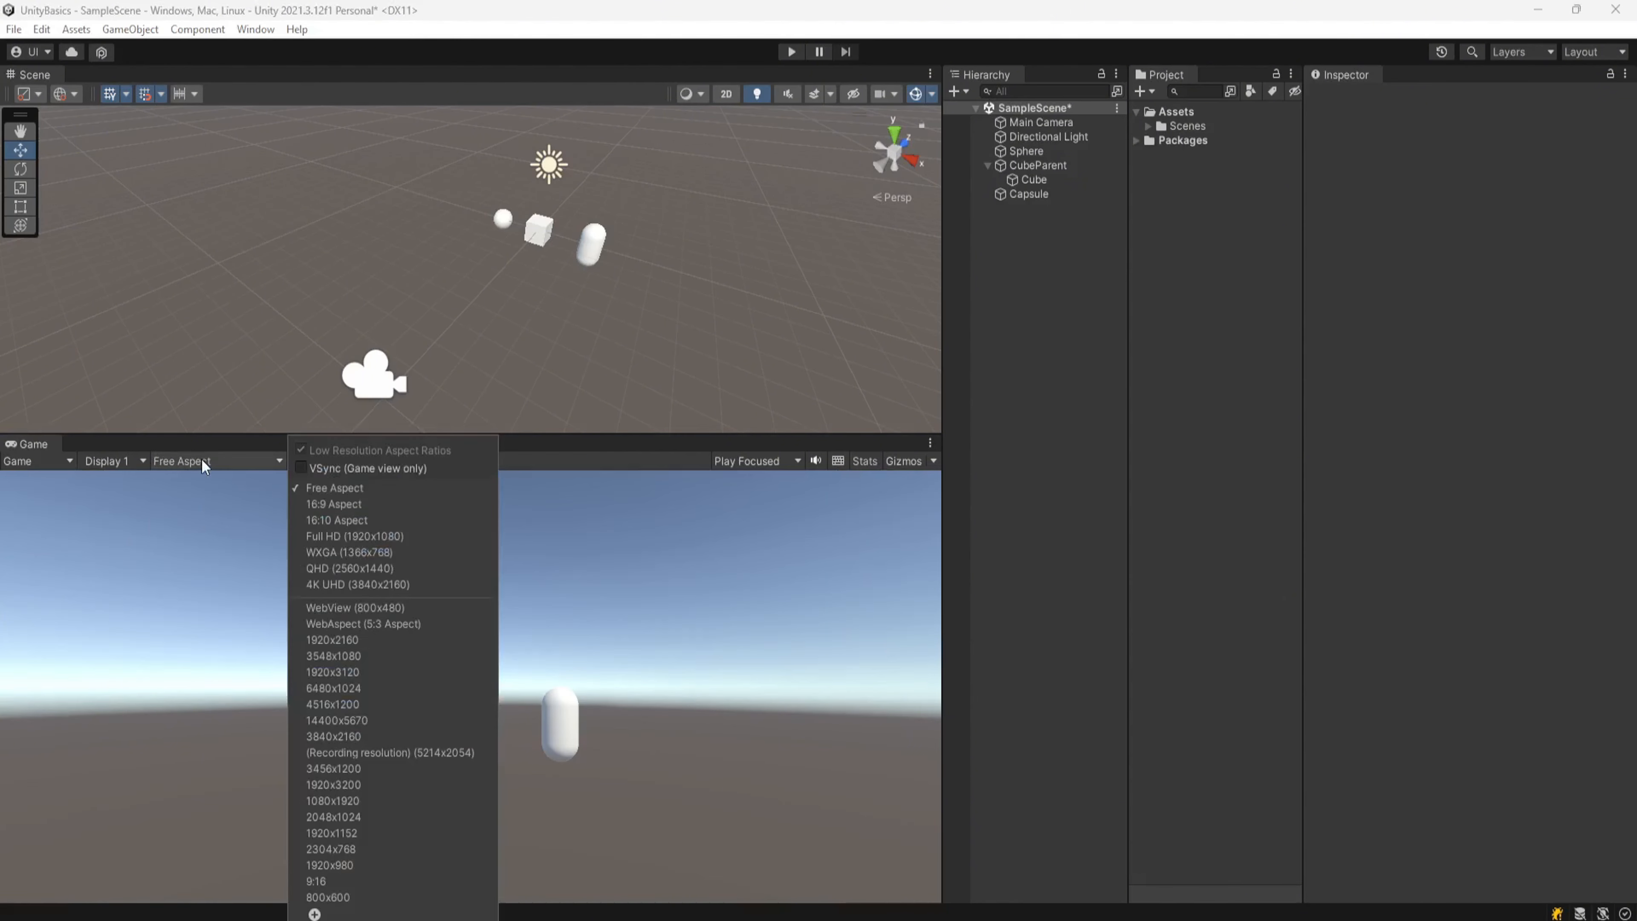
{"action": "left_click", "coordinate": [334, 504]}
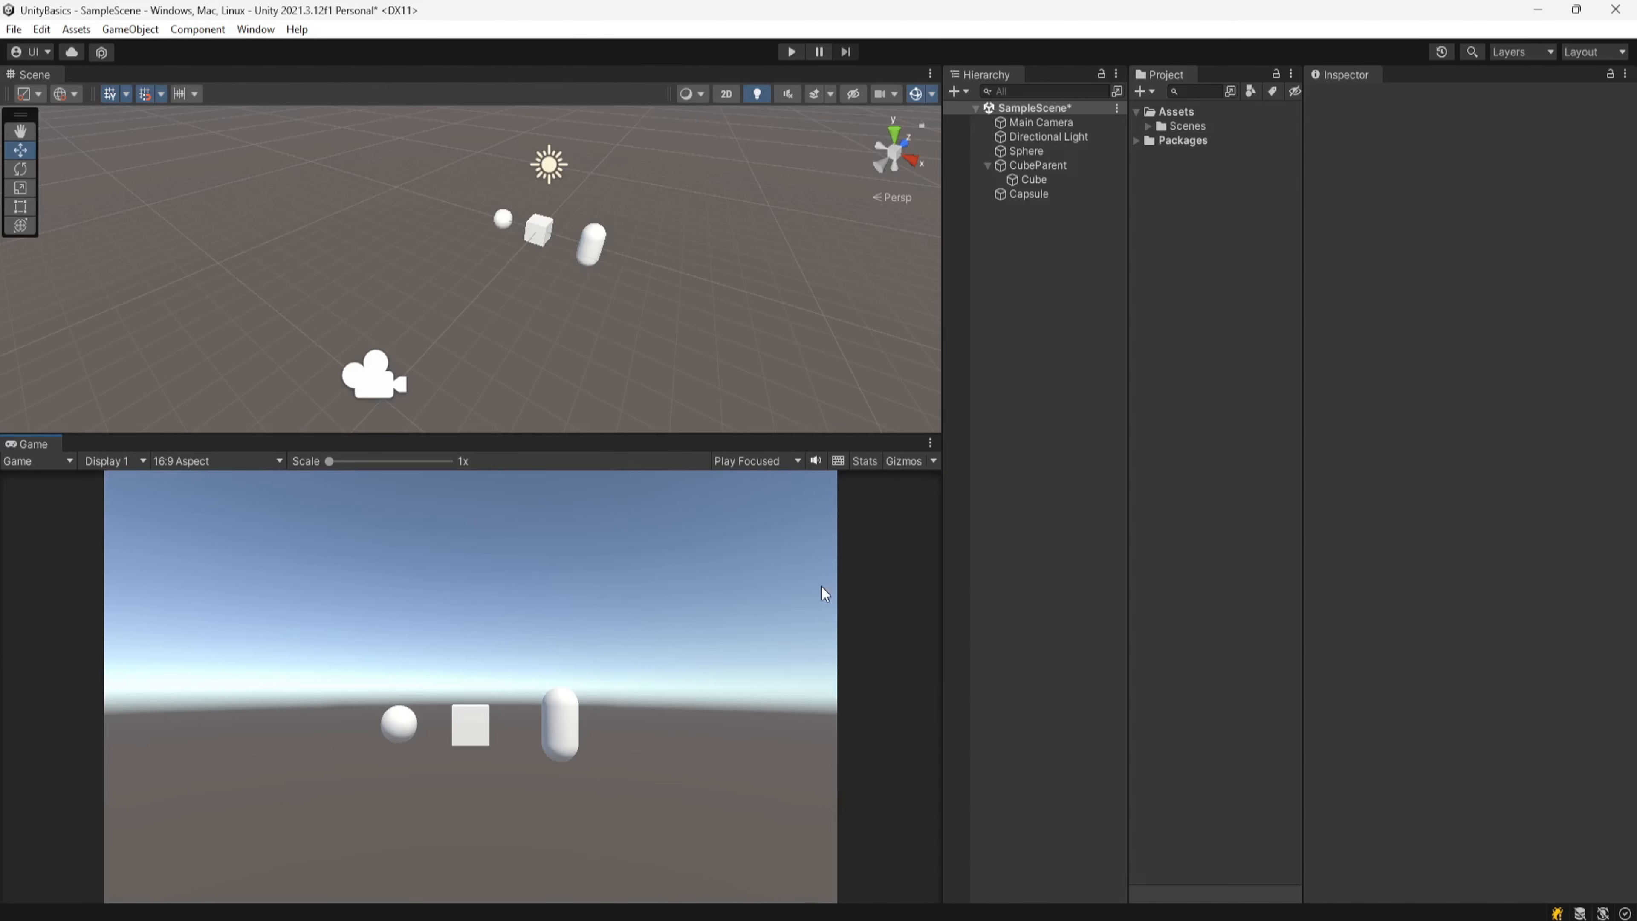
Step: Add a custom Fixed Resolution size of 1000 x 1000 labelled 1000x1000 to the aspect list and apply it
{"action": "left_click", "coordinate": [216, 459]}
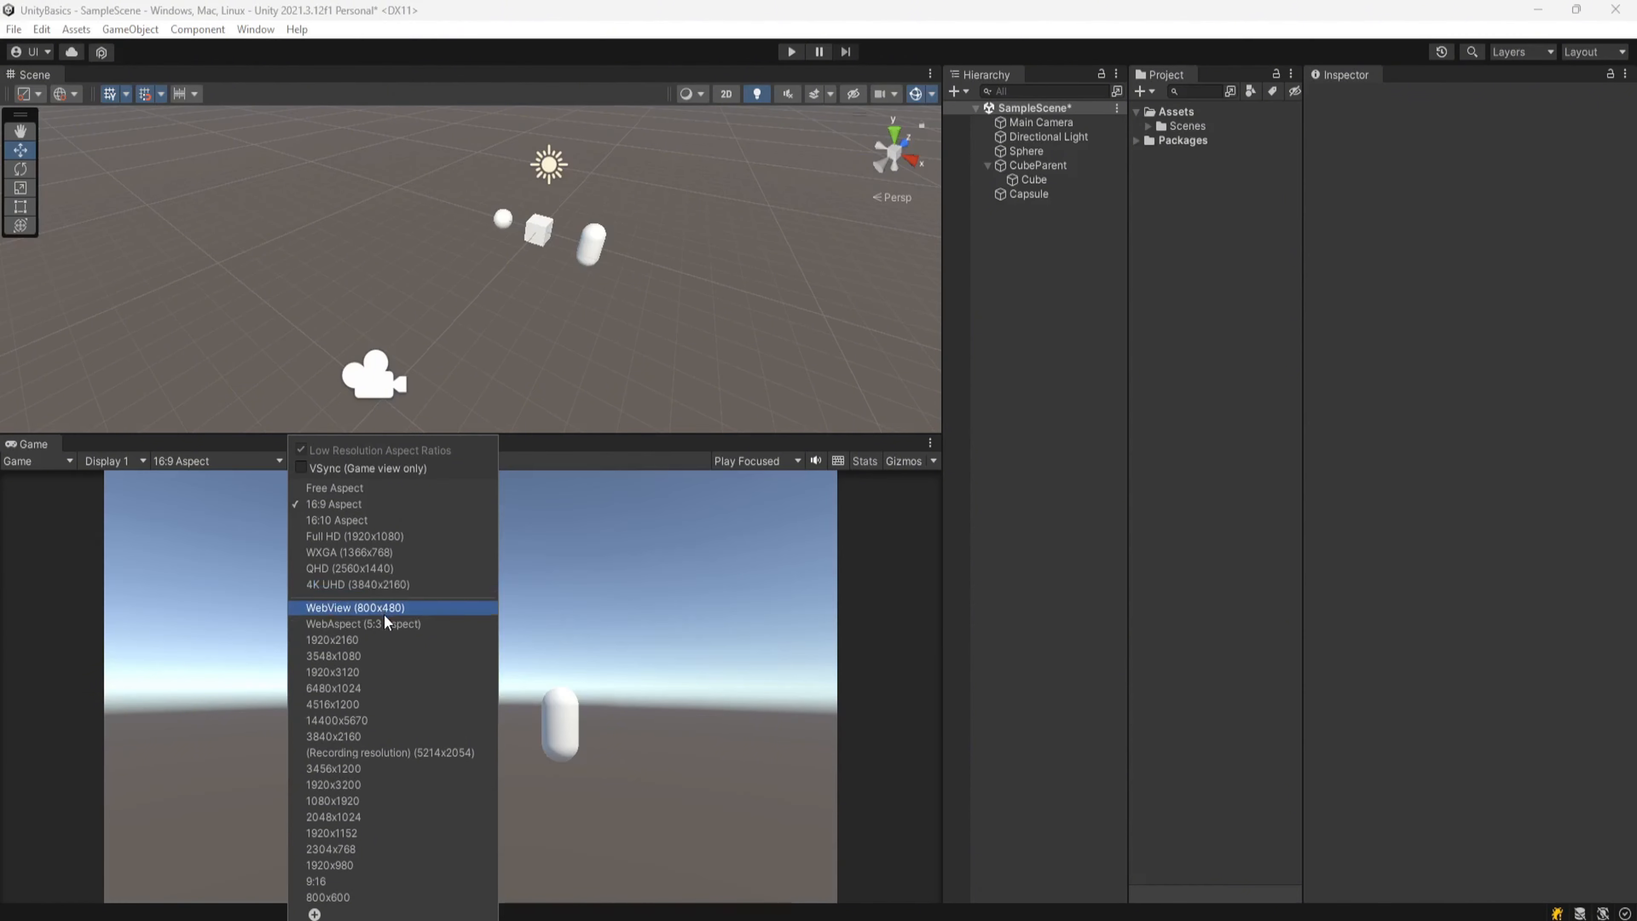
{"action": "left_click", "coordinate": [313, 913]}
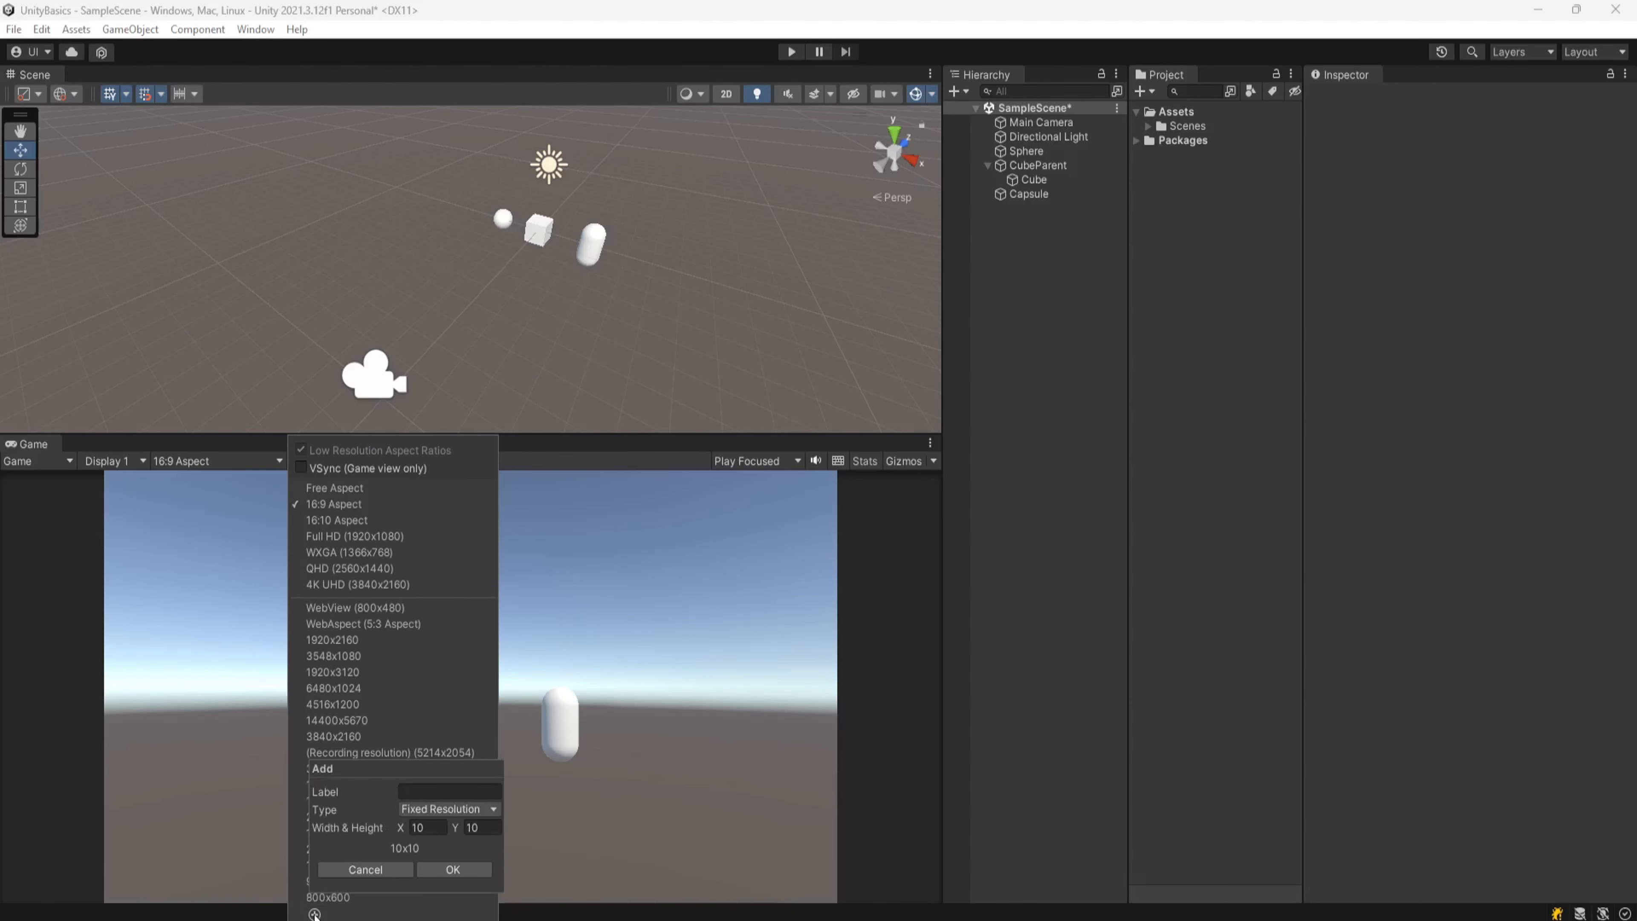
{"action": "left_click", "coordinate": [431, 828]}
{"action": "left_click", "coordinate": [431, 827]}
{"action": "type", "text": "00"}
{"action": "left_click", "coordinate": [450, 809]}
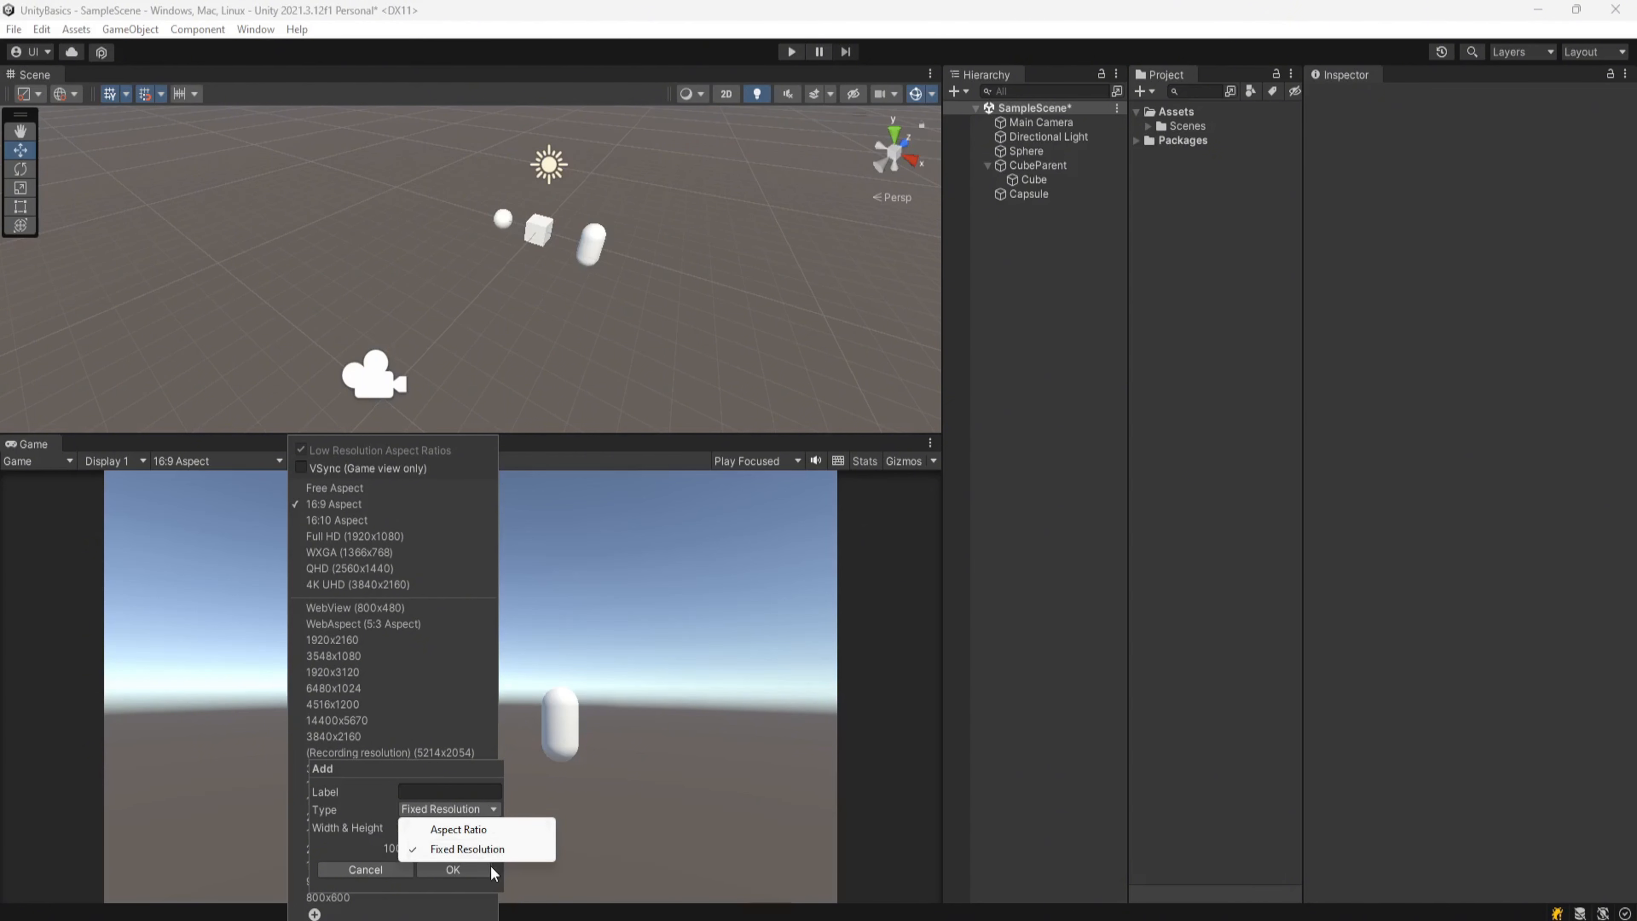
{"action": "left_click", "coordinate": [489, 849]}
{"action": "left_click", "coordinate": [485, 827]}
{"action": "type", "text": "10"}
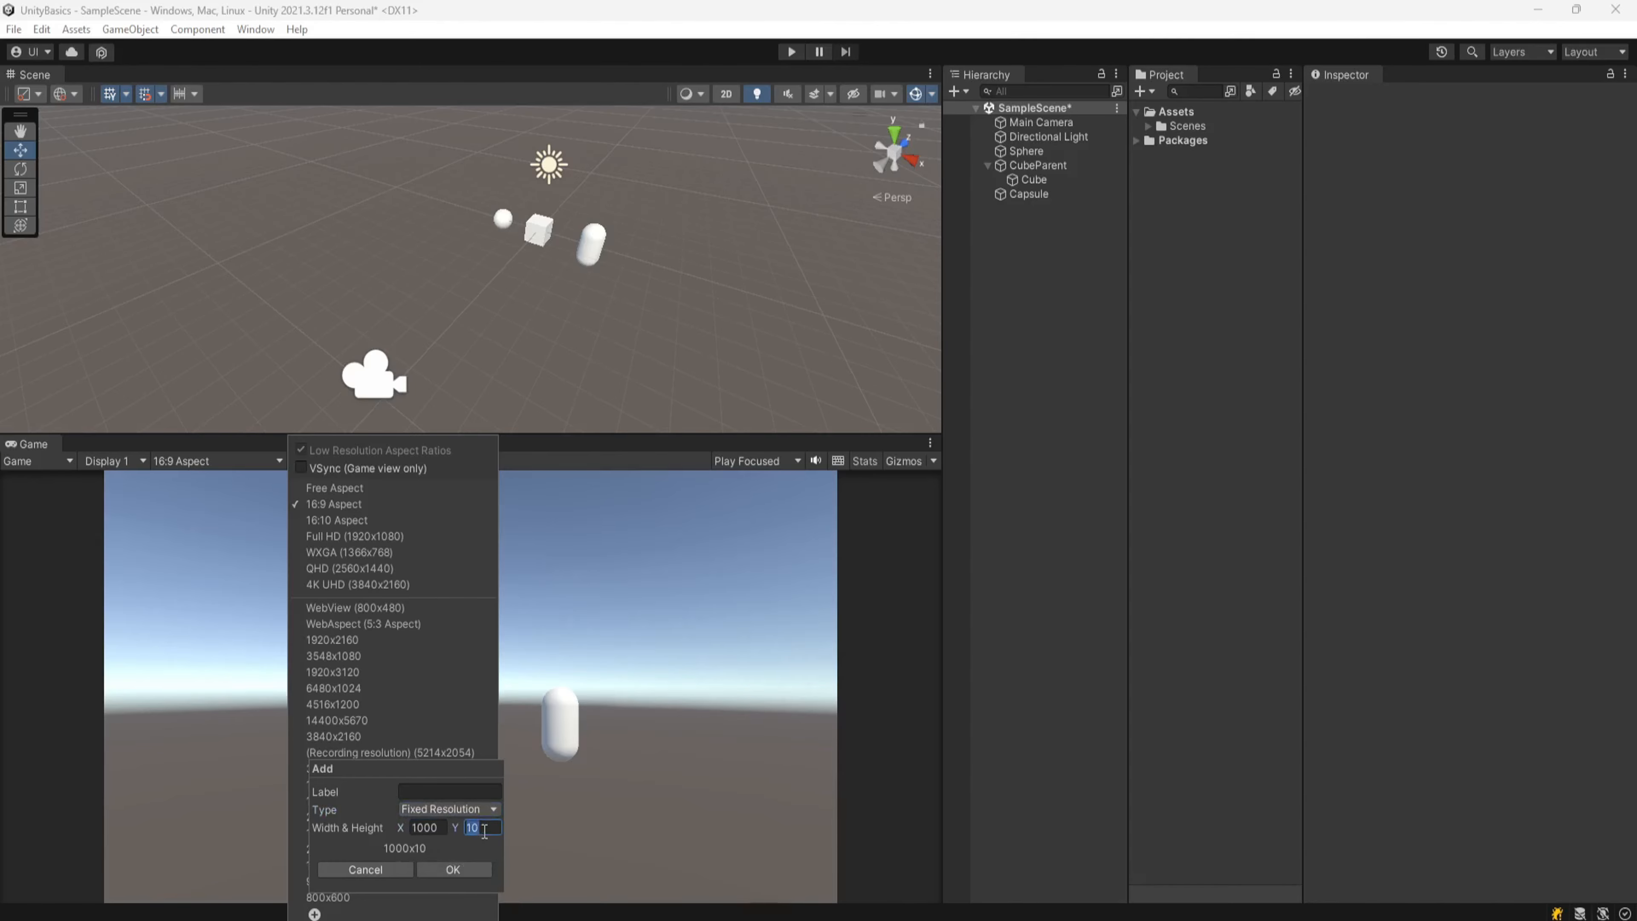
{"action": "type", "text": "00"}
{"action": "left_click", "coordinate": [414, 789]}
{"action": "type", "text": "100"}
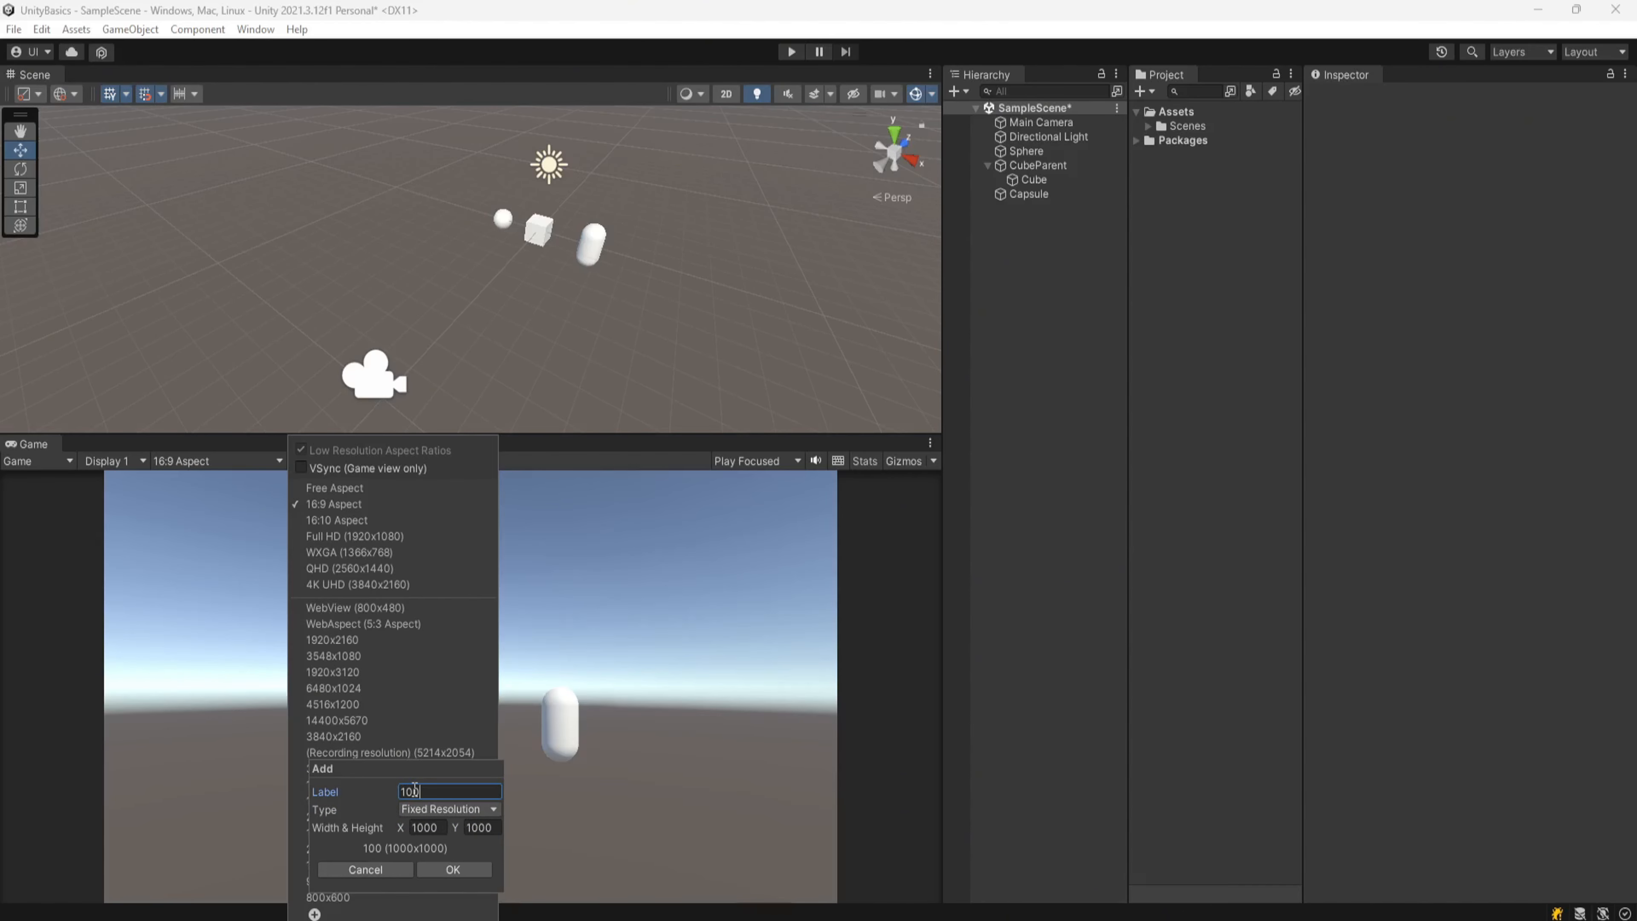
{"action": "type", "text": "0x1000"}
{"action": "left_click", "coordinate": [462, 875]}
{"action": "left_click", "coordinate": [124, 706]}
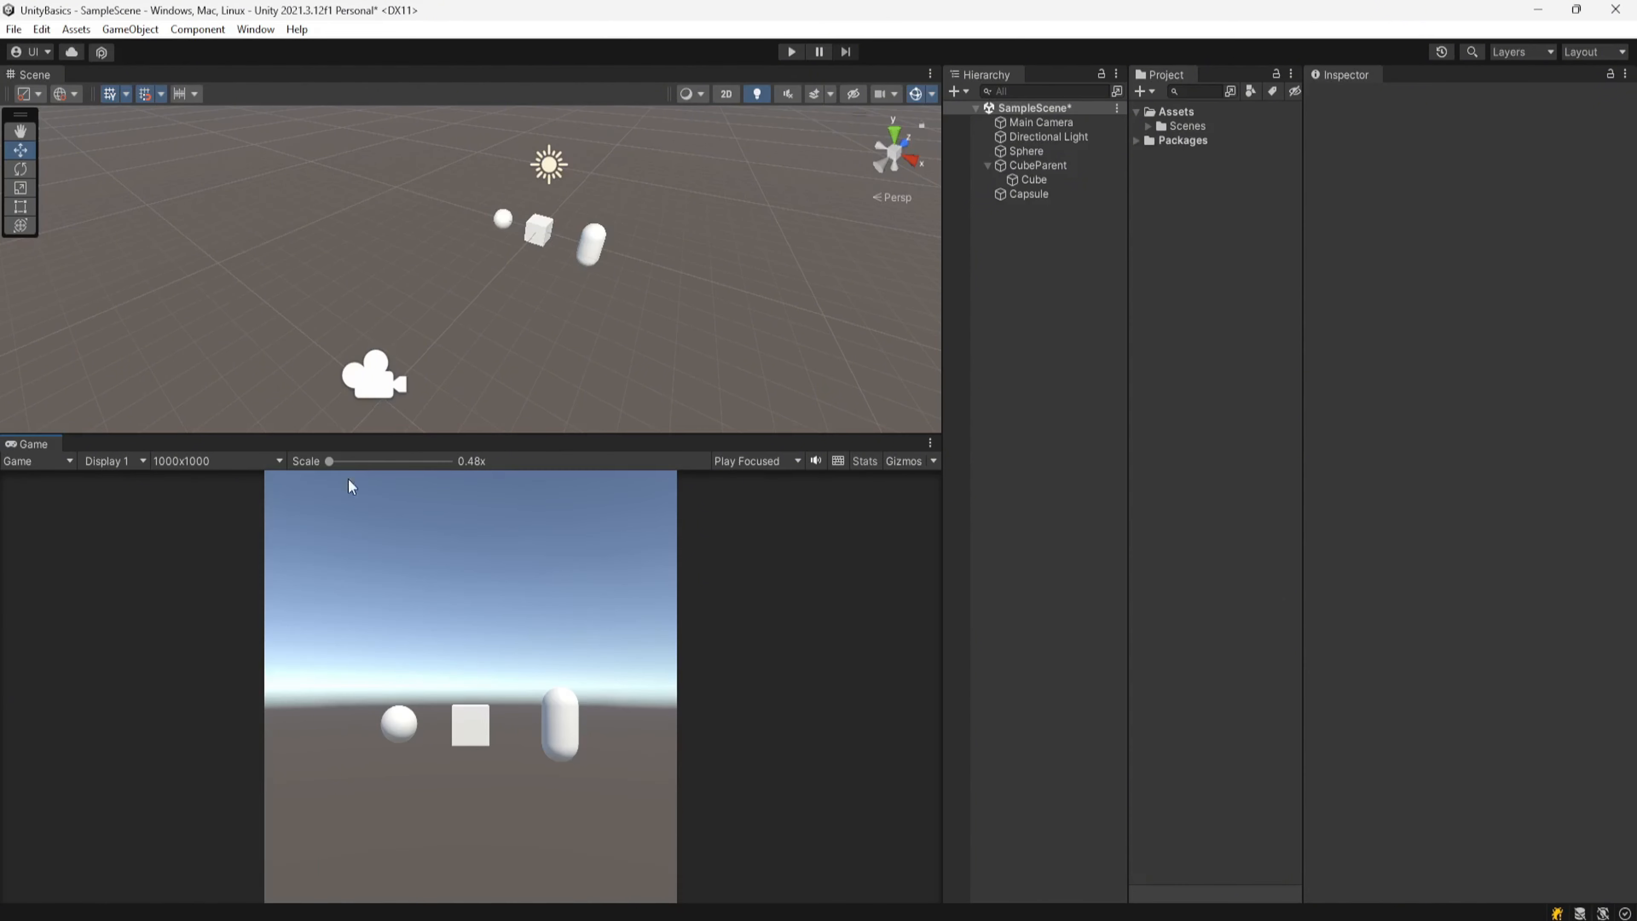
Step: Switch the Game view resolution to 800x600 and back to 16:9 Aspect
{"action": "left_click", "coordinate": [217, 461]}
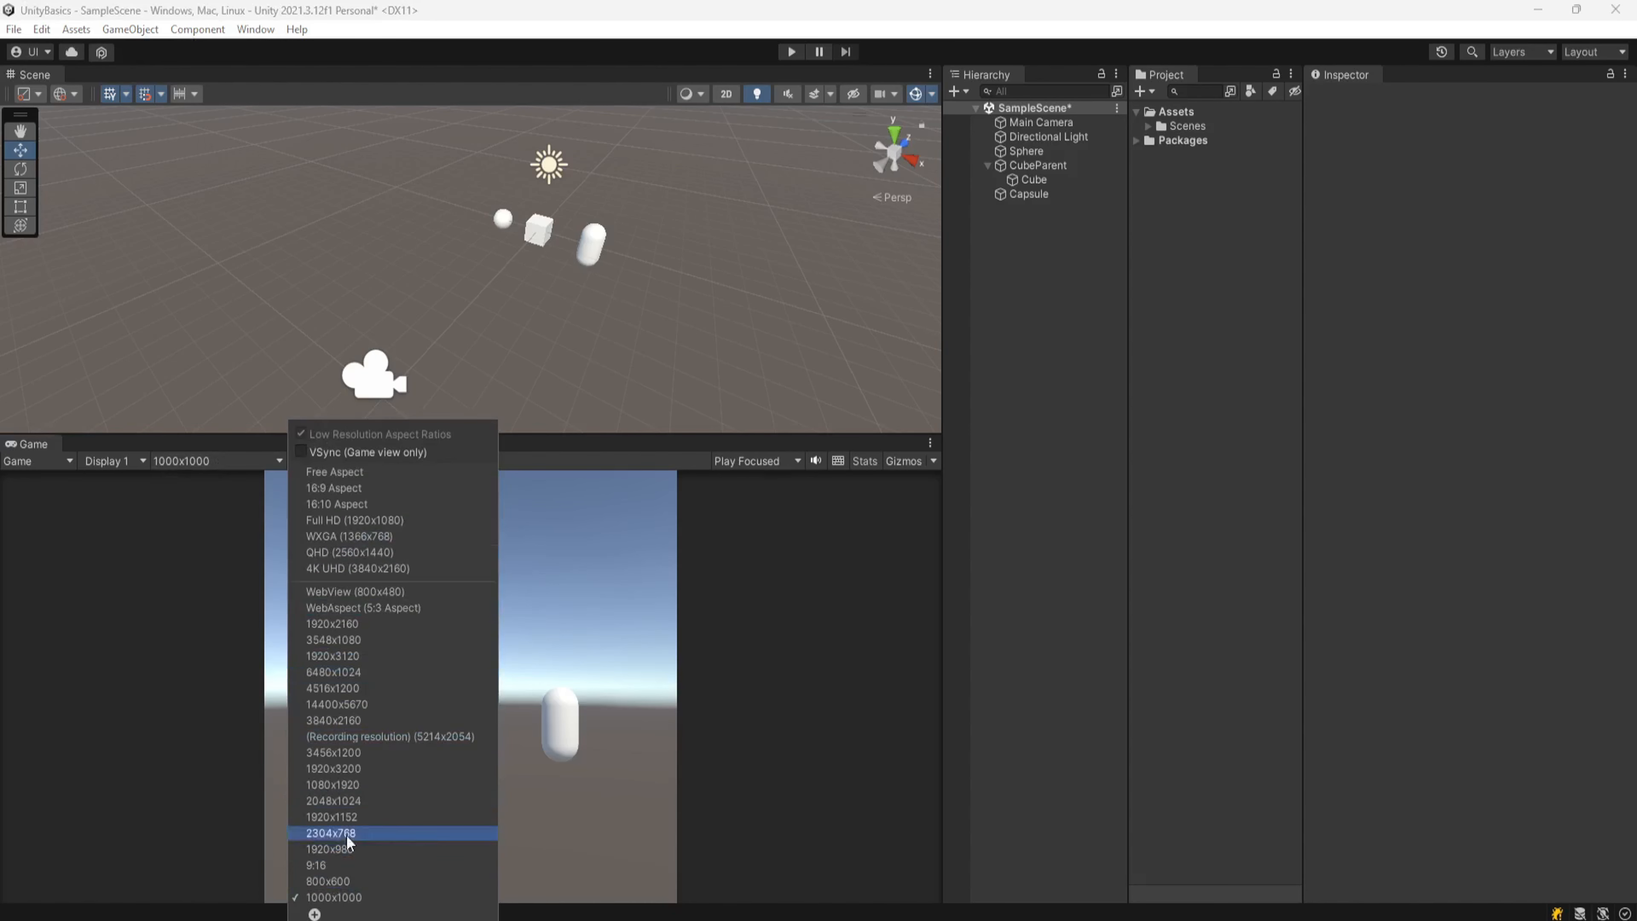
{"action": "left_click", "coordinate": [350, 880]}
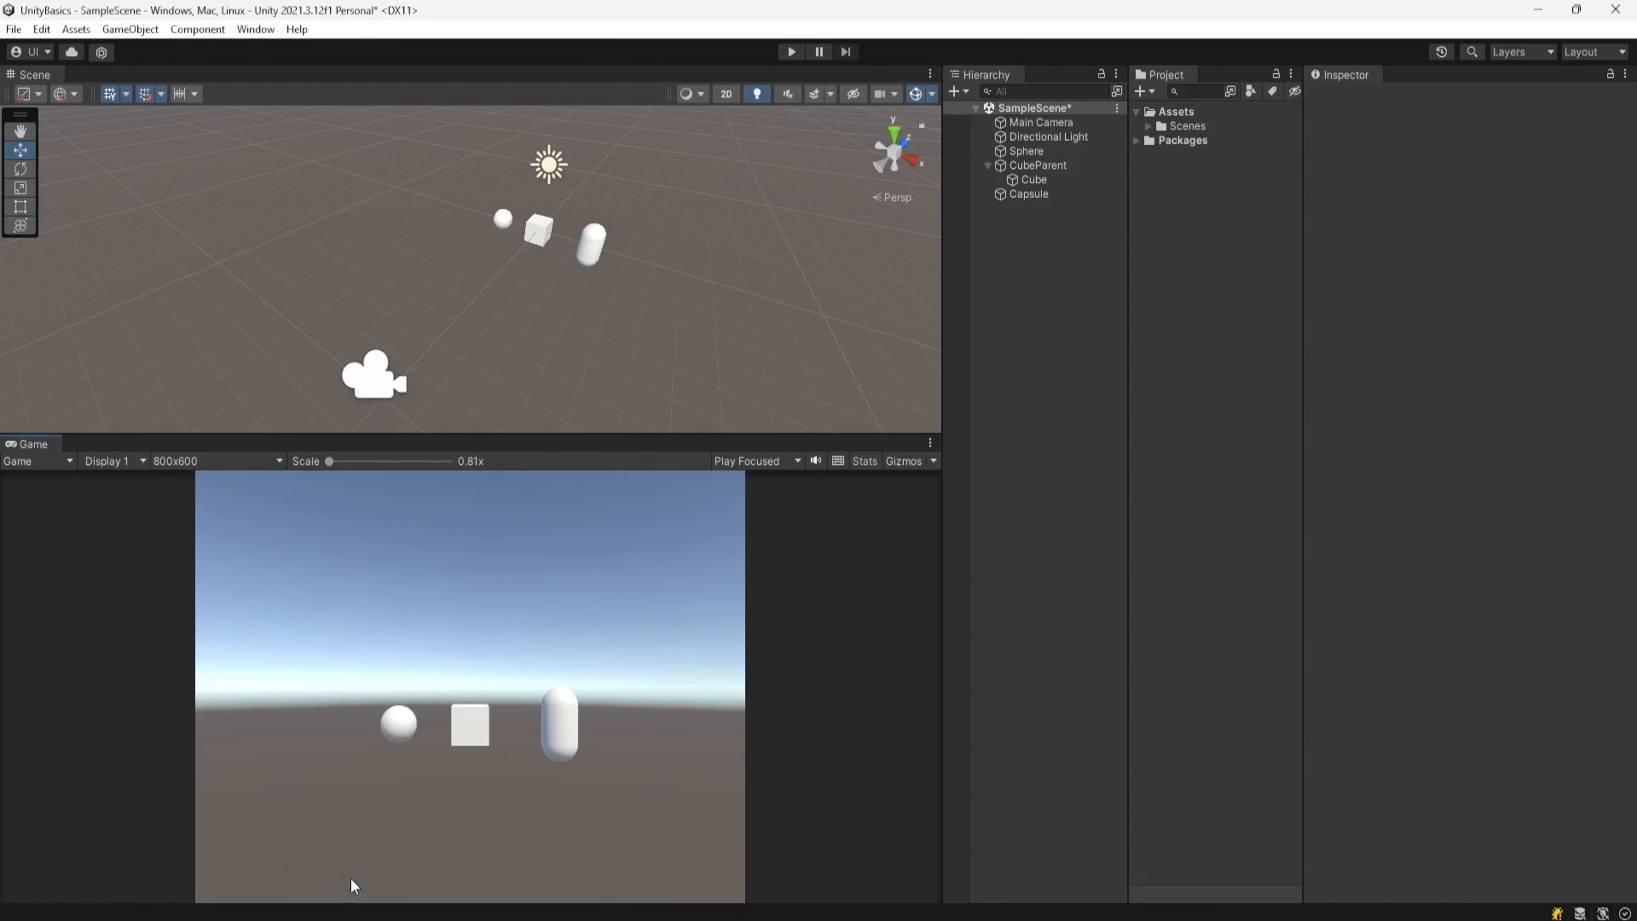
{"action": "left_click", "coordinate": [211, 460]}
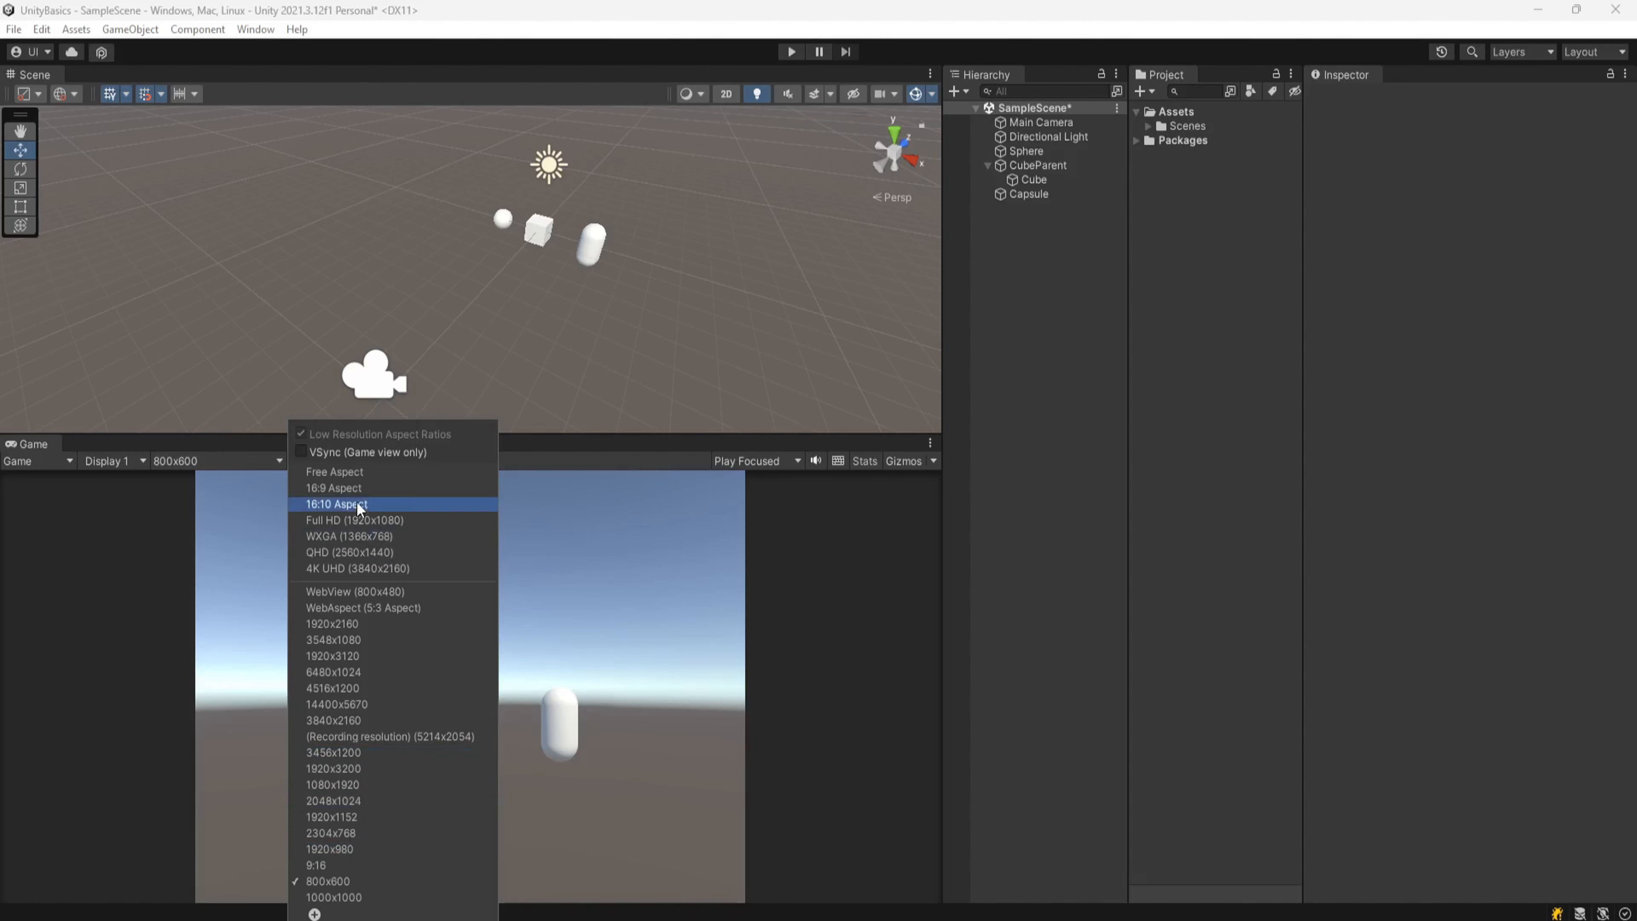
{"action": "left_click", "coordinate": [351, 490]}
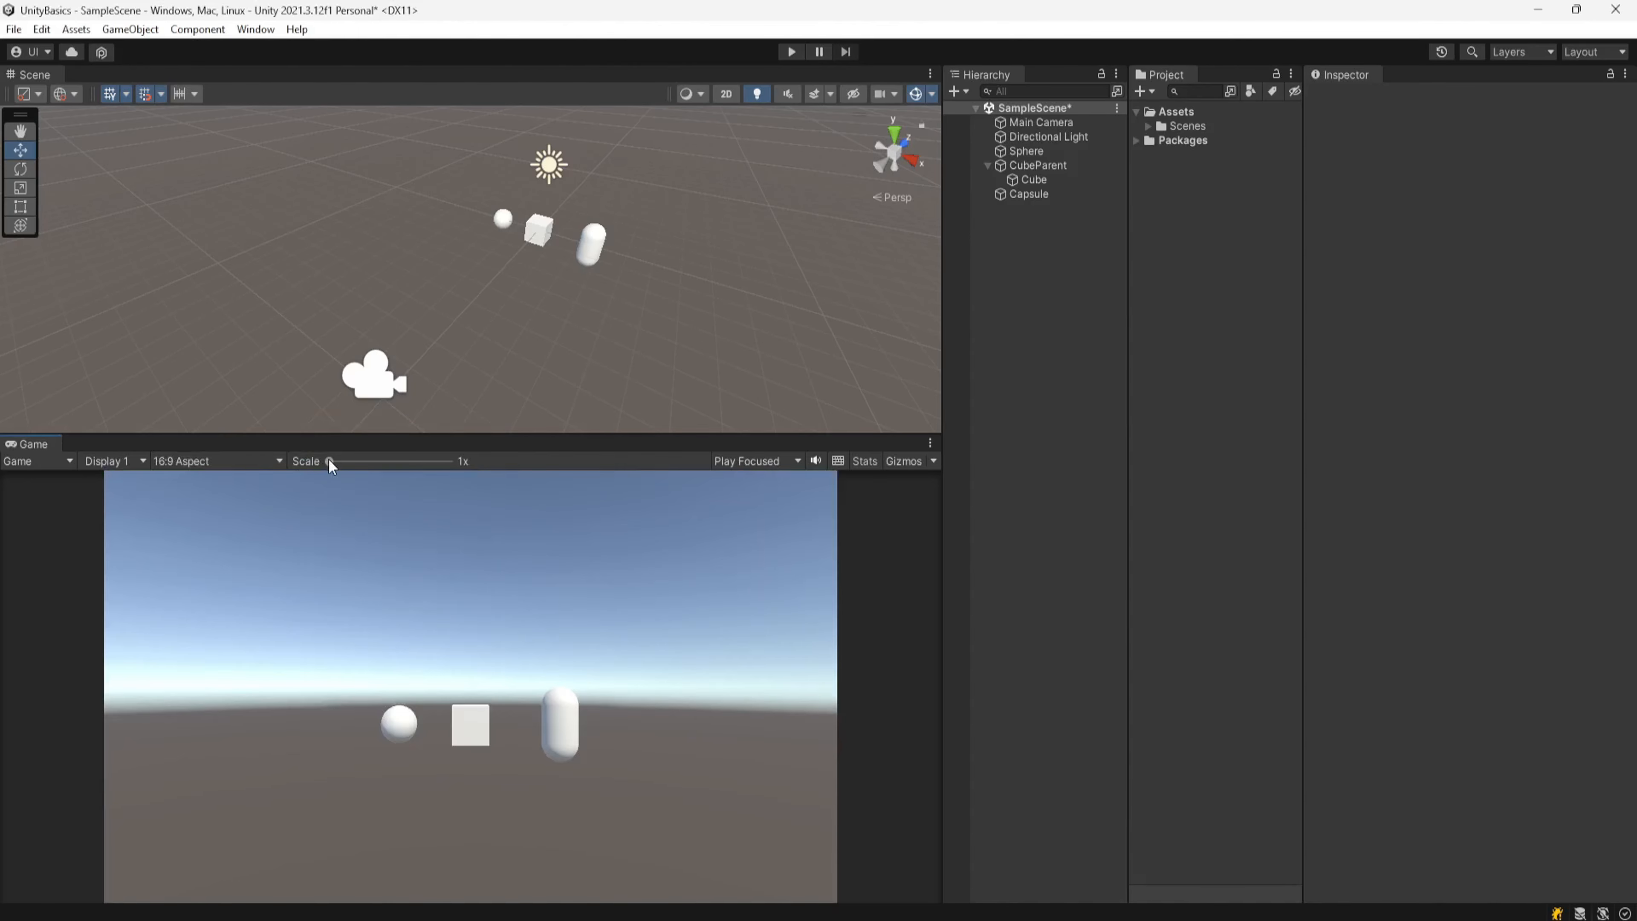
Step: Scale the Game view up to about 3.5x and back down to 1x
{"action": "left_click_drag", "start_coordinate": [330, 461], "coordinate": [421, 470]}
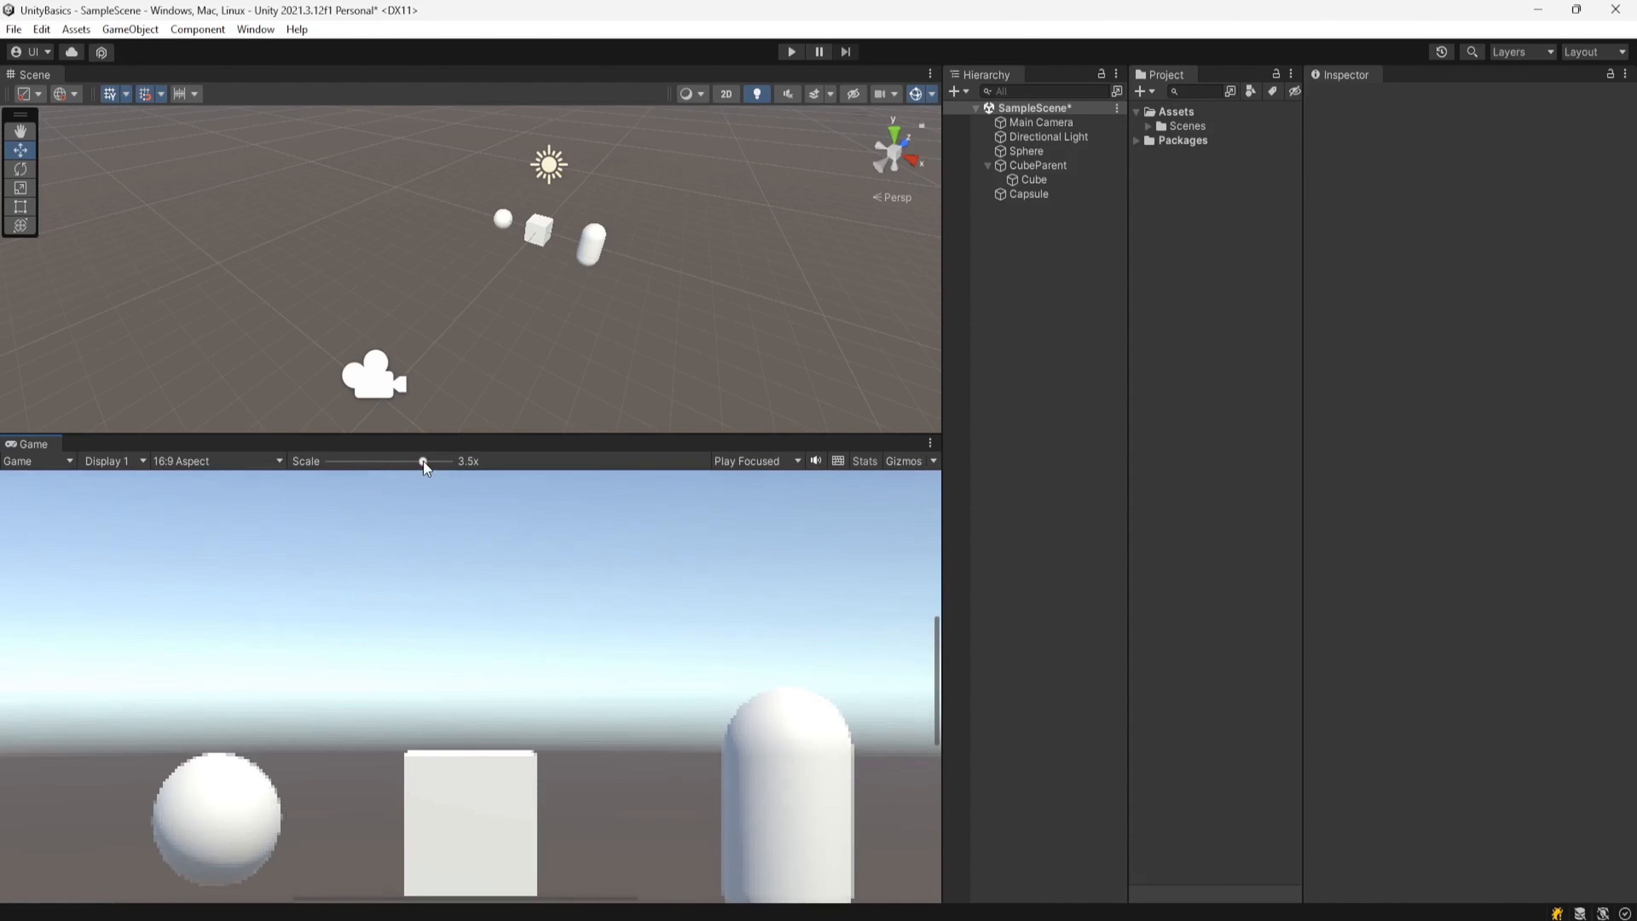
{"action": "left_click_drag", "start_coordinate": [423, 461], "coordinate": [328, 465]}
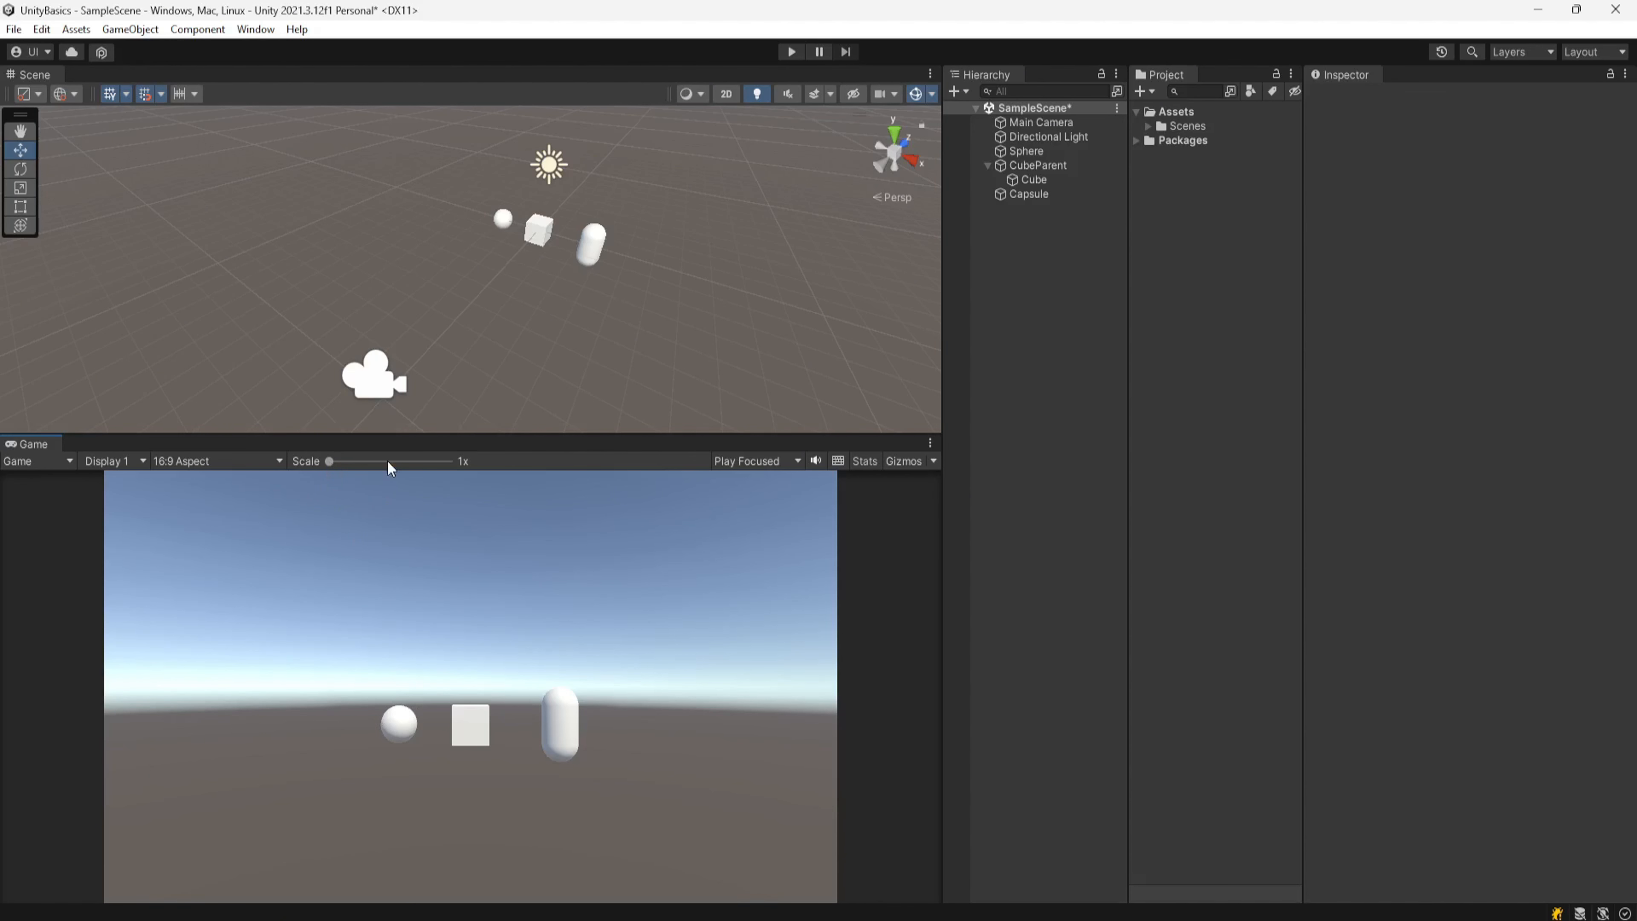
Step: Review the Game view's play mode behavior options and the File menu's save commands
{"action": "left_click", "coordinate": [776, 460]}
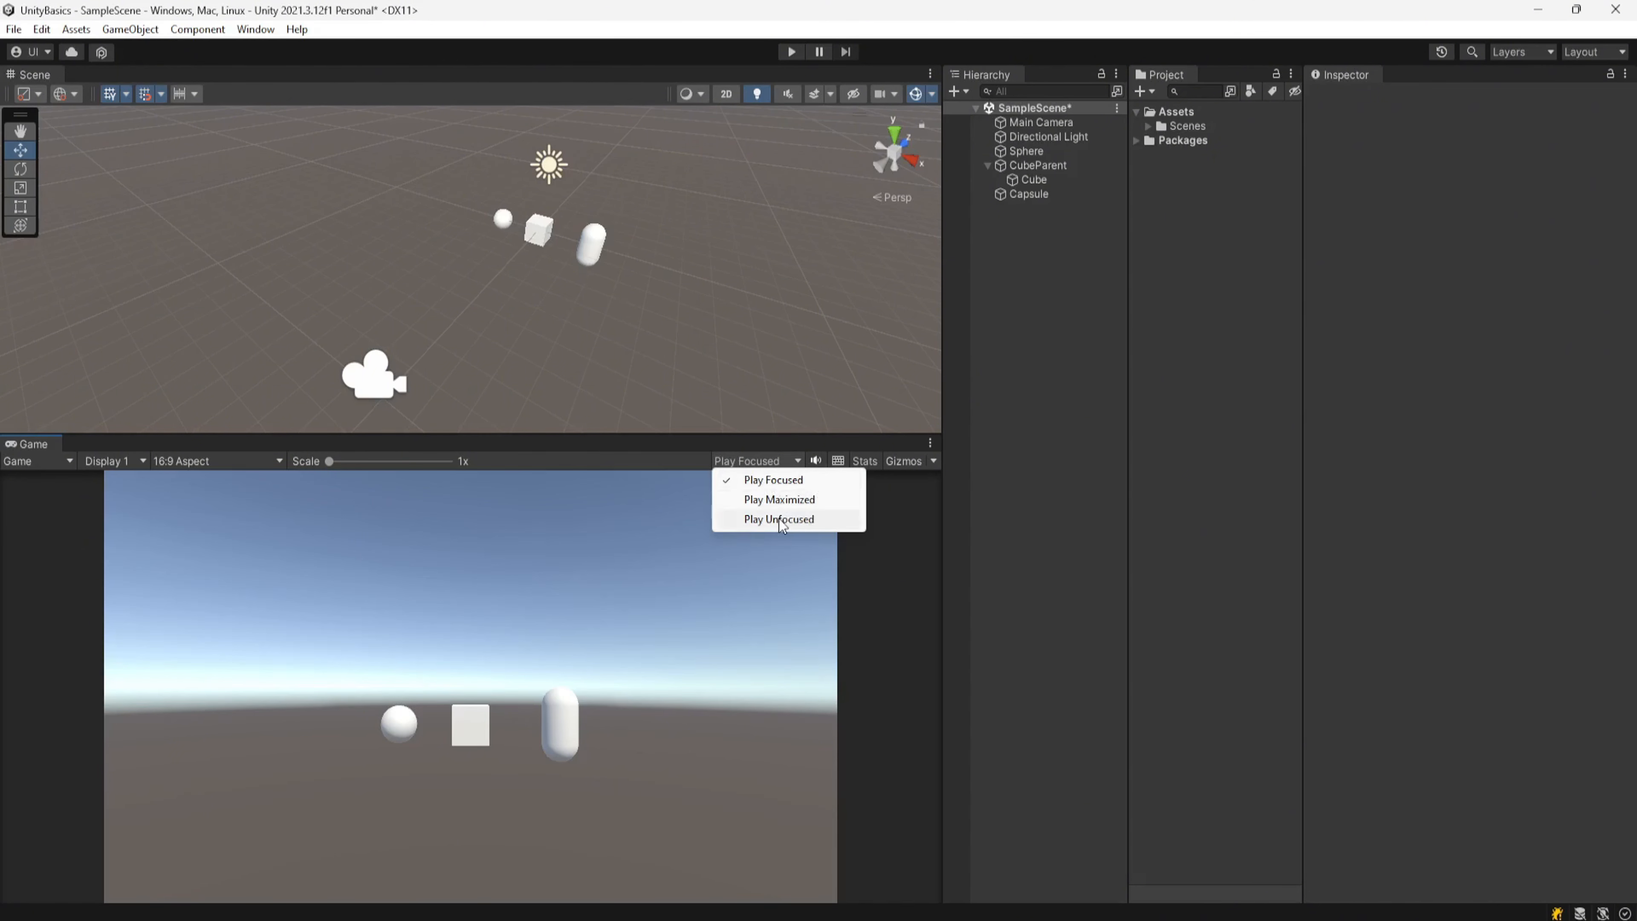
{"action": "left_click", "coordinate": [634, 461]}
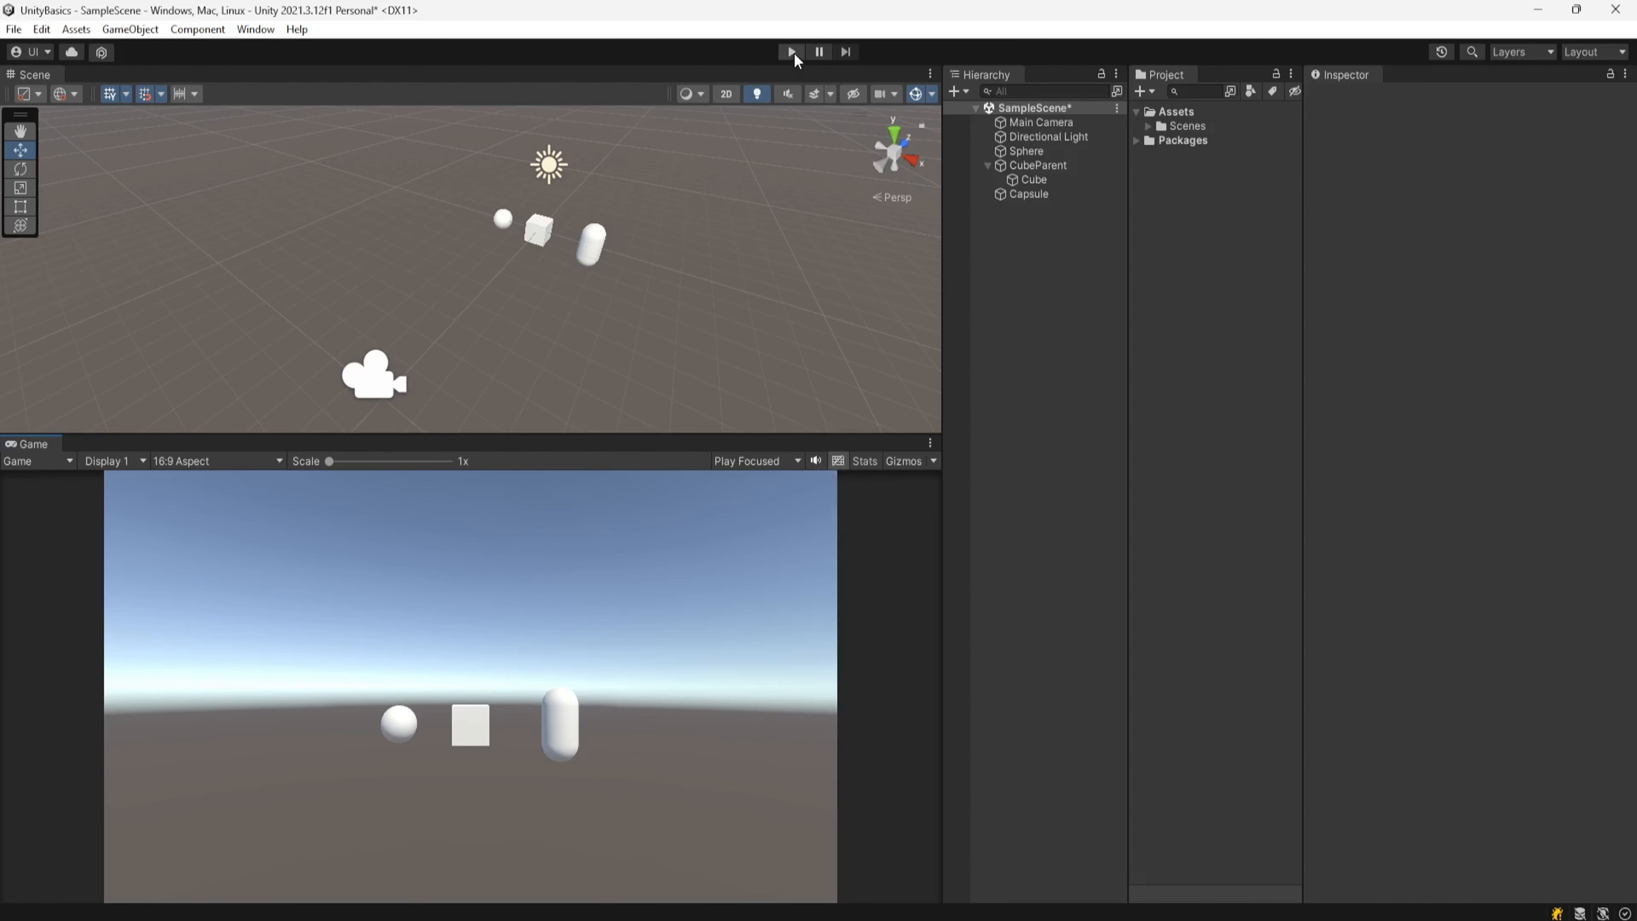
{"action": "left_click", "coordinate": [14, 29]}
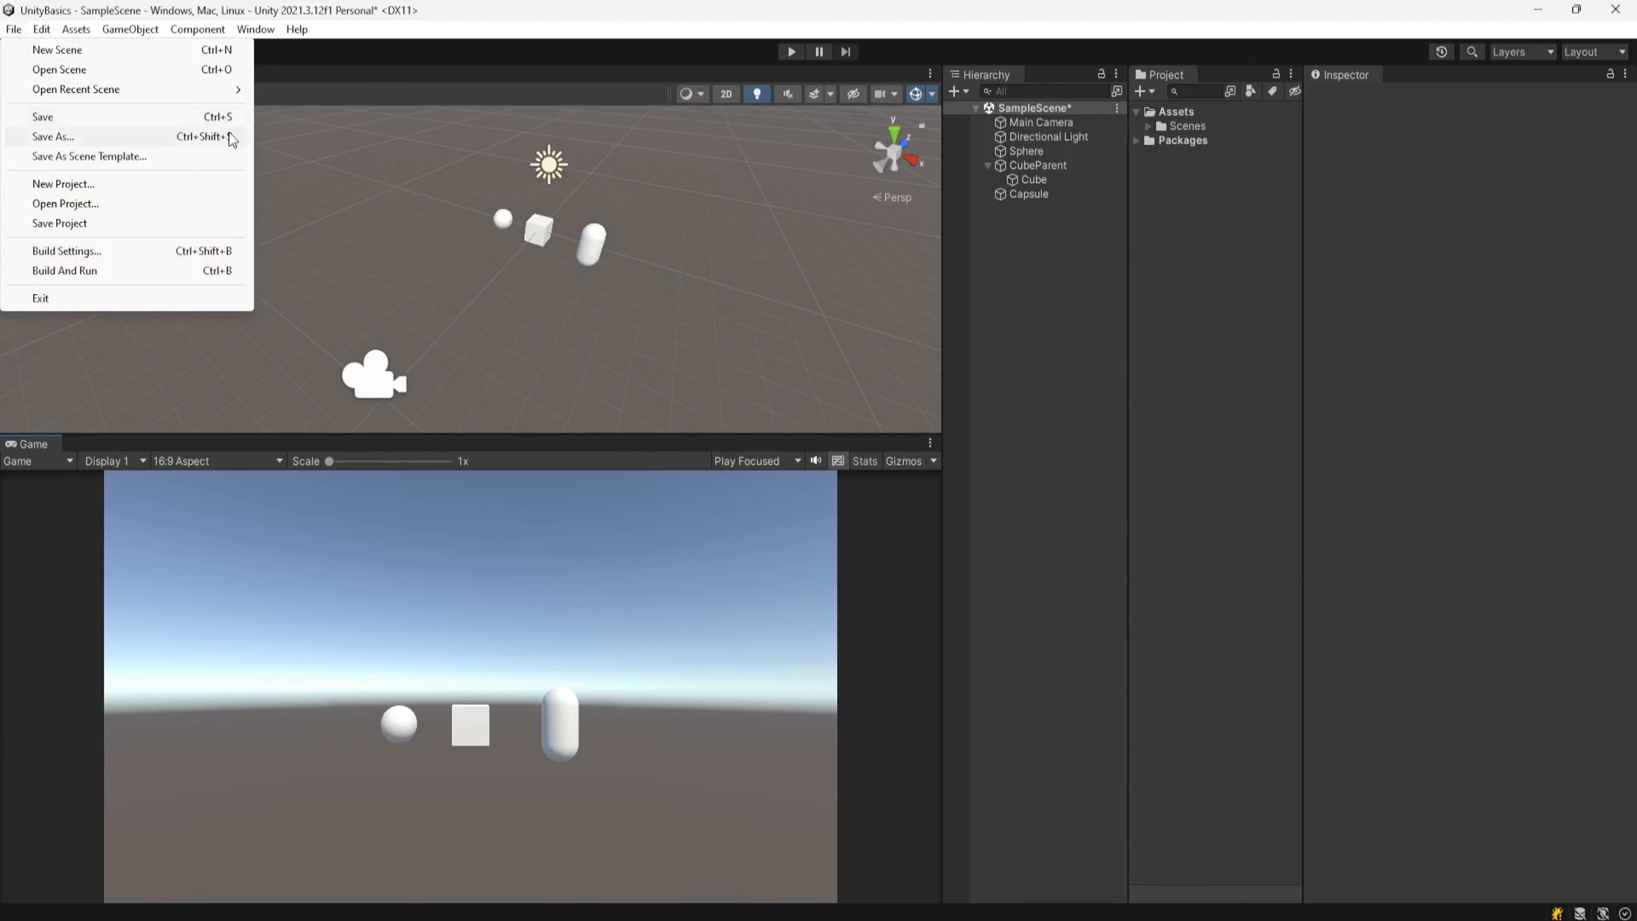
{"action": "left_click", "coordinate": [494, 52]}
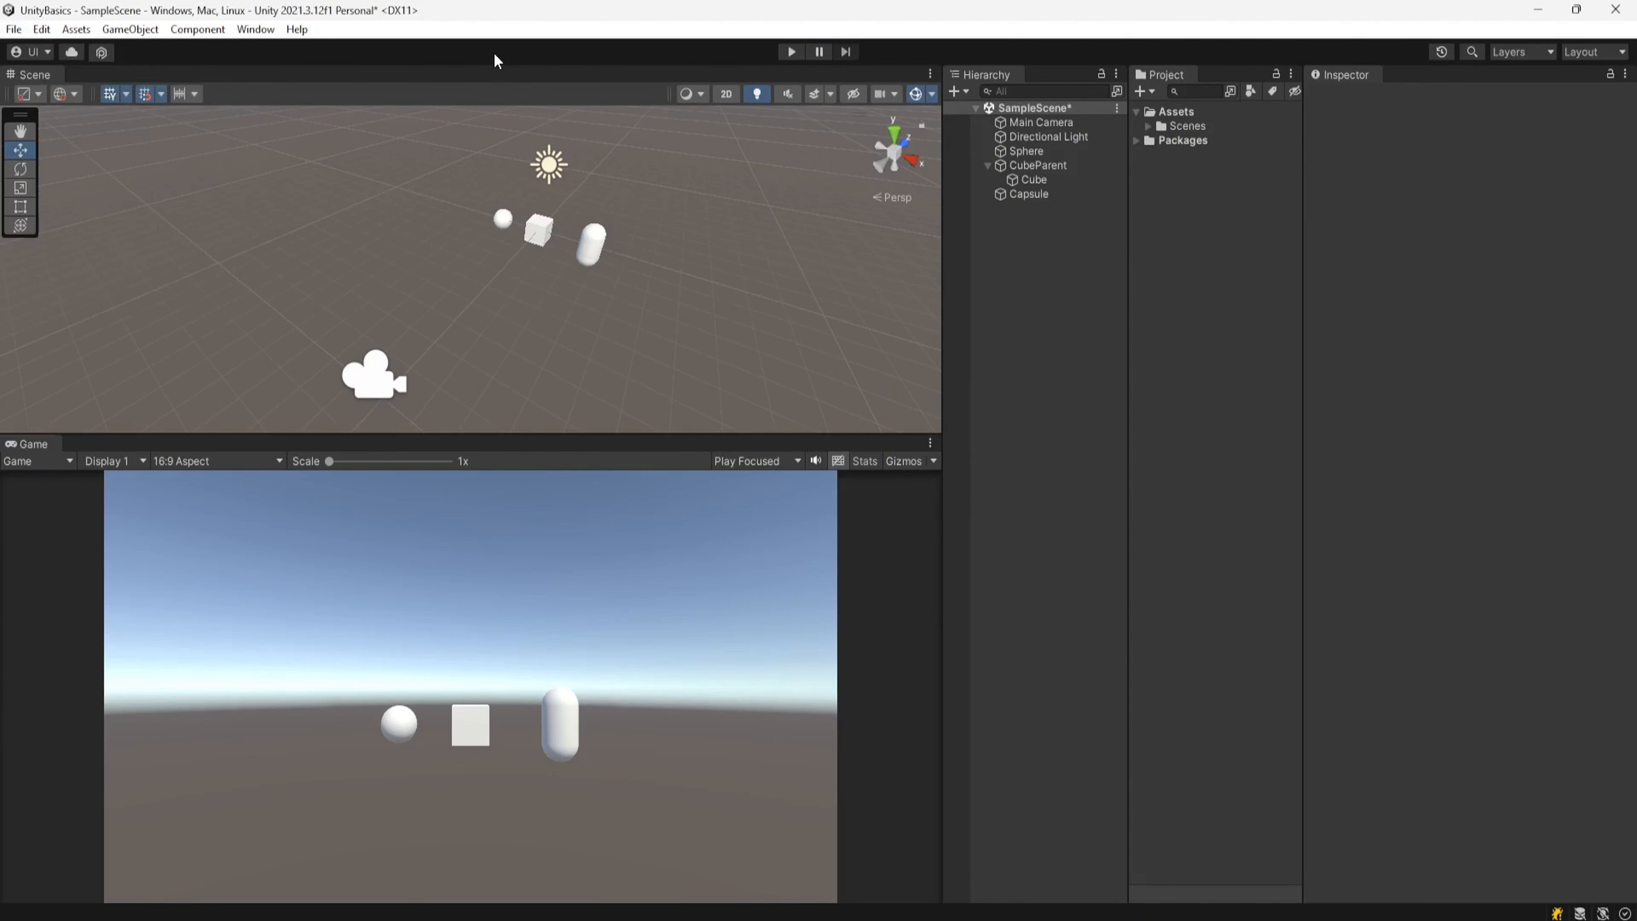
Step: Try to save the scene while in Play mode, then exit Play mode
{"action": "left_click", "coordinate": [790, 51]}
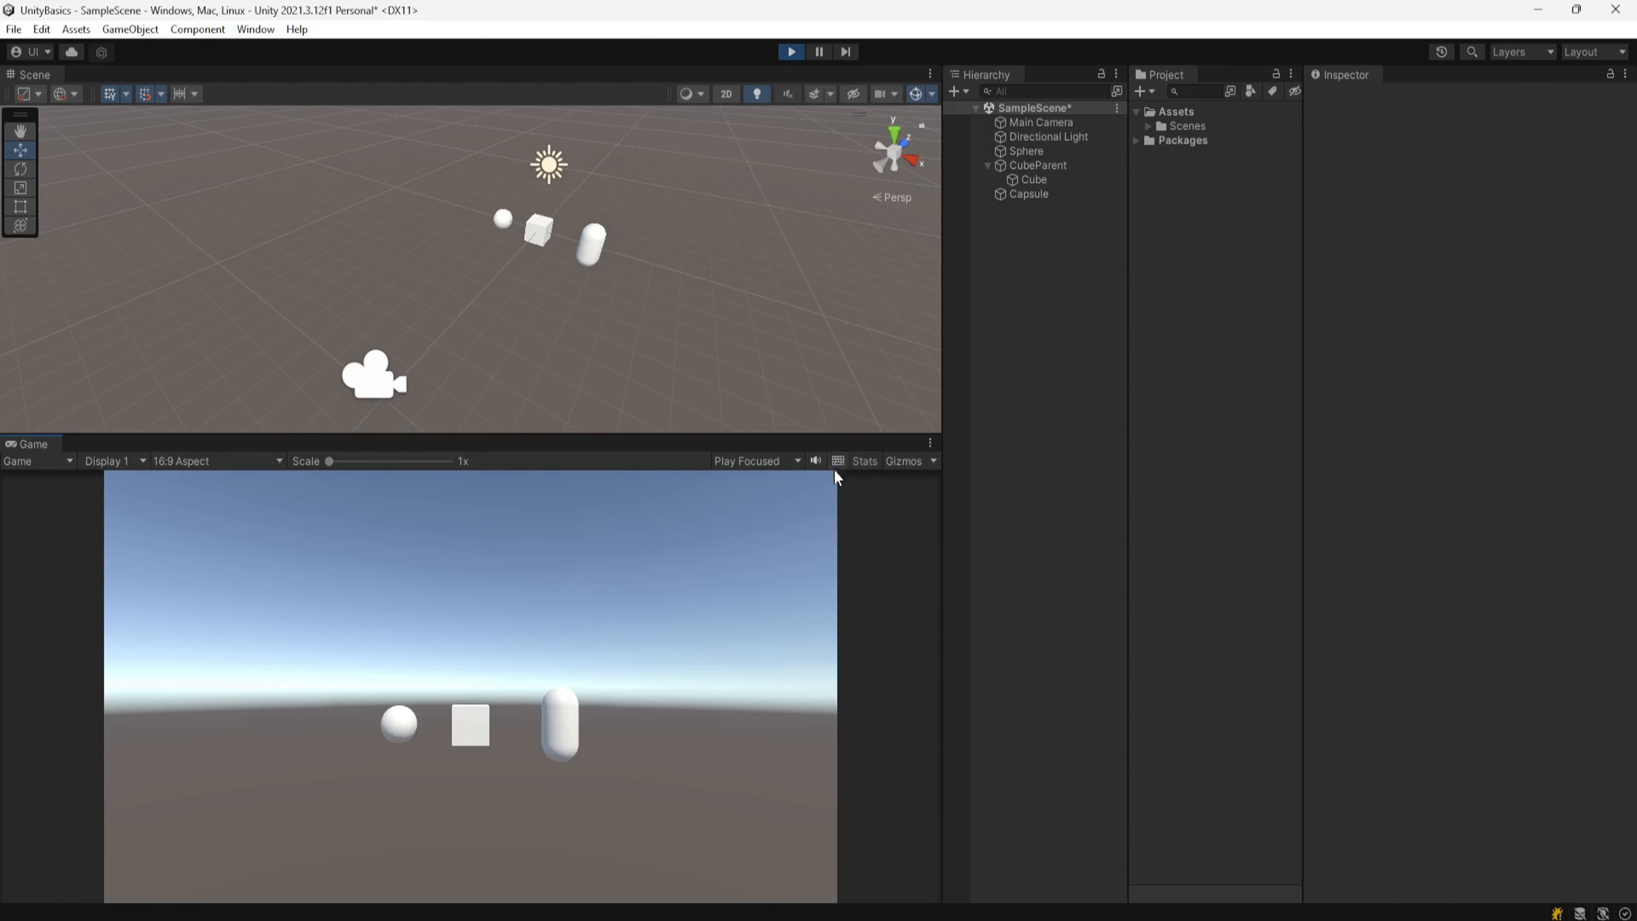
{"action": "key", "text": "ctrl+s"}
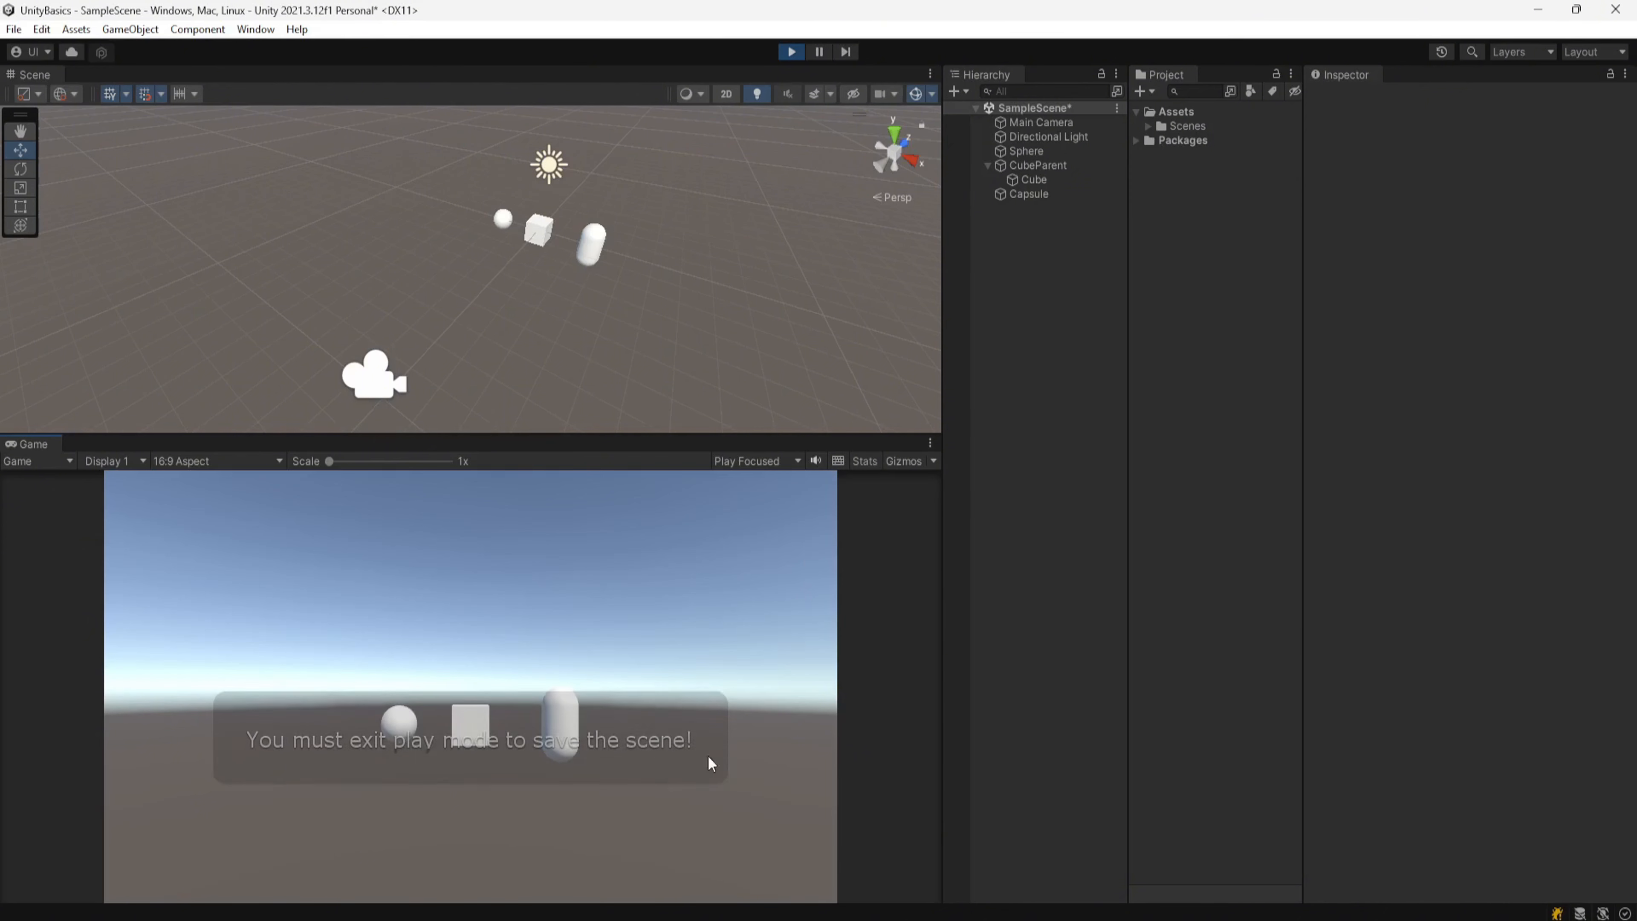
{"action": "left_click", "coordinate": [791, 52]}
Step: Turn on the Game view's Stats overlay
{"action": "left_click", "coordinate": [837, 460]}
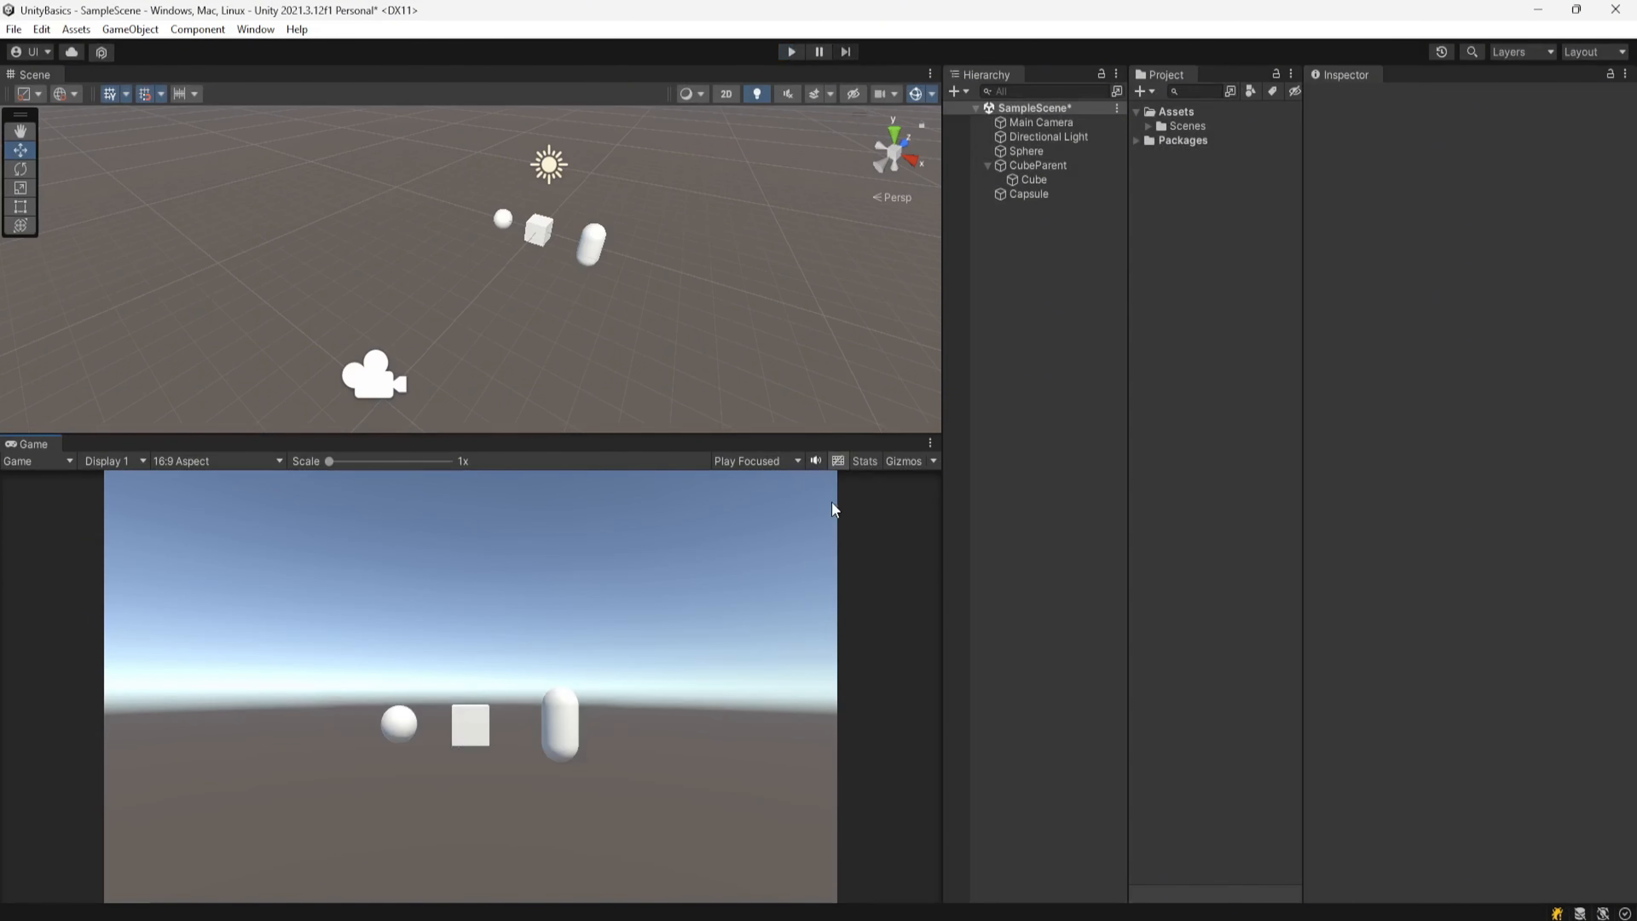
{"action": "left_click", "coordinate": [864, 461]}
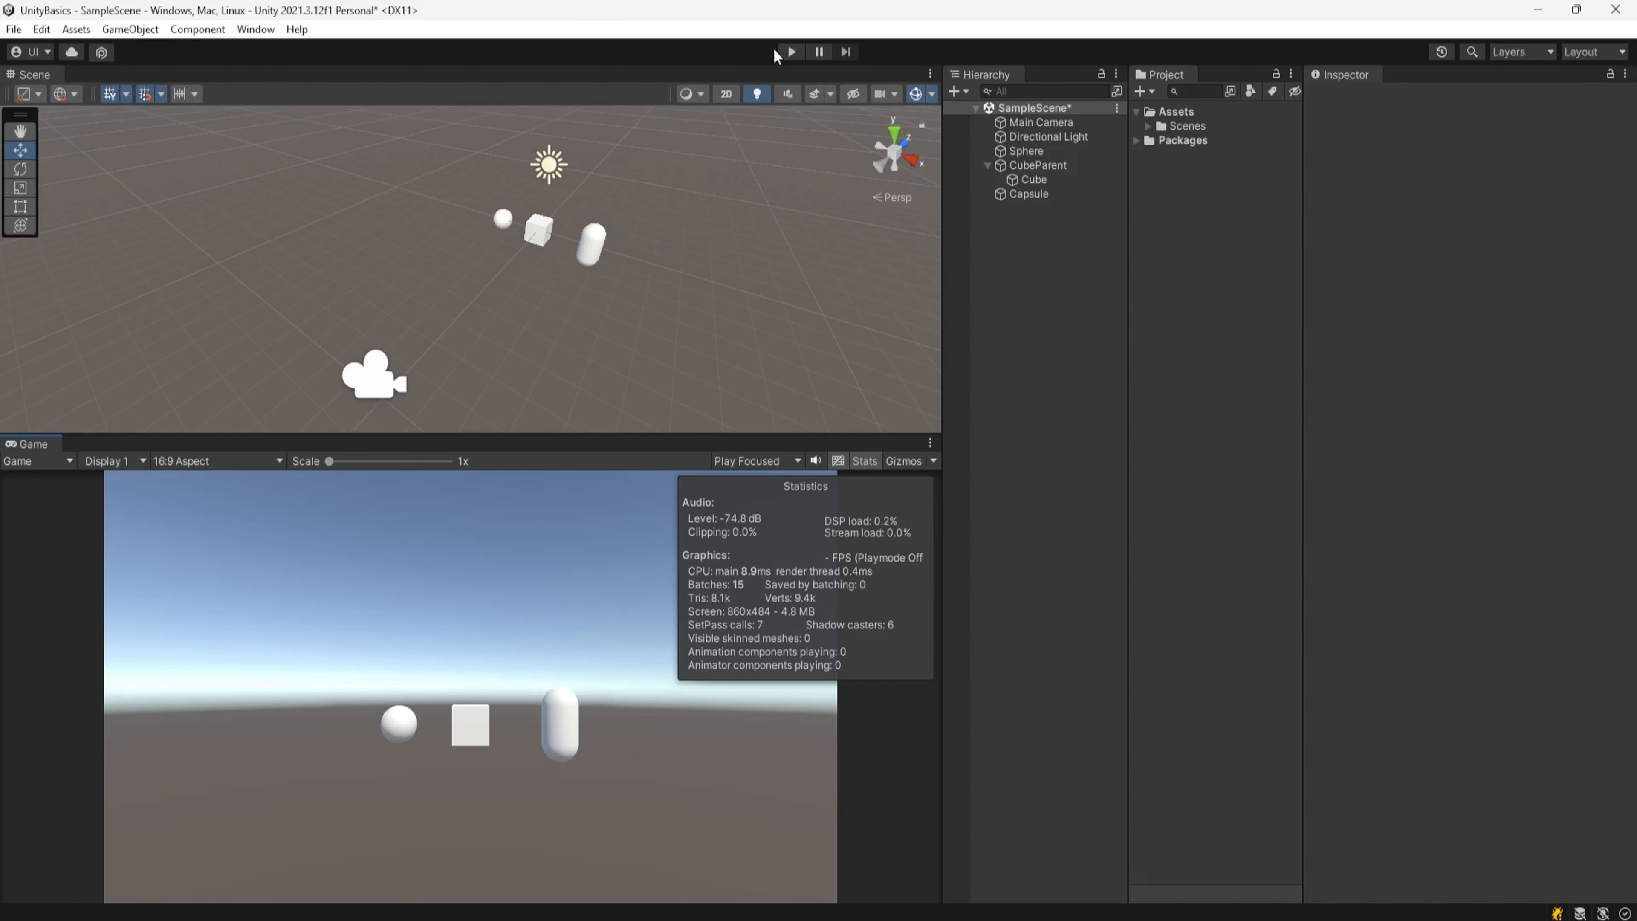
Step: Run the scene in Play mode briefly, turning the Stats overlay off before stopping Play mode
{"action": "left_click", "coordinate": [791, 52]}
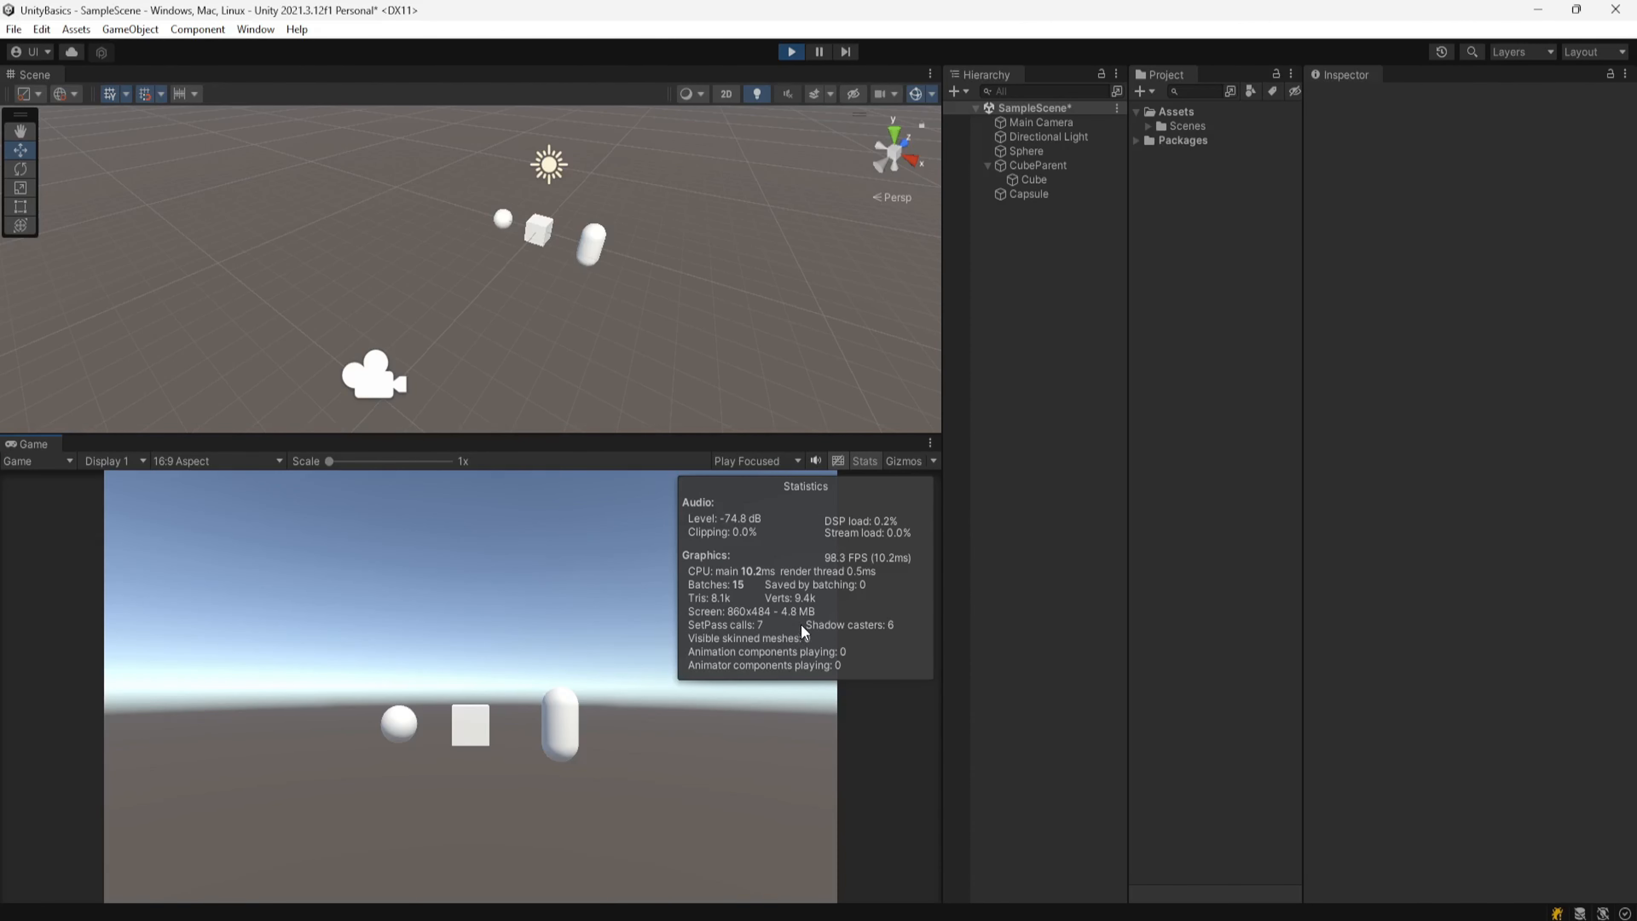
{"action": "left_click", "coordinate": [865, 459]}
{"action": "left_click", "coordinate": [792, 52]}
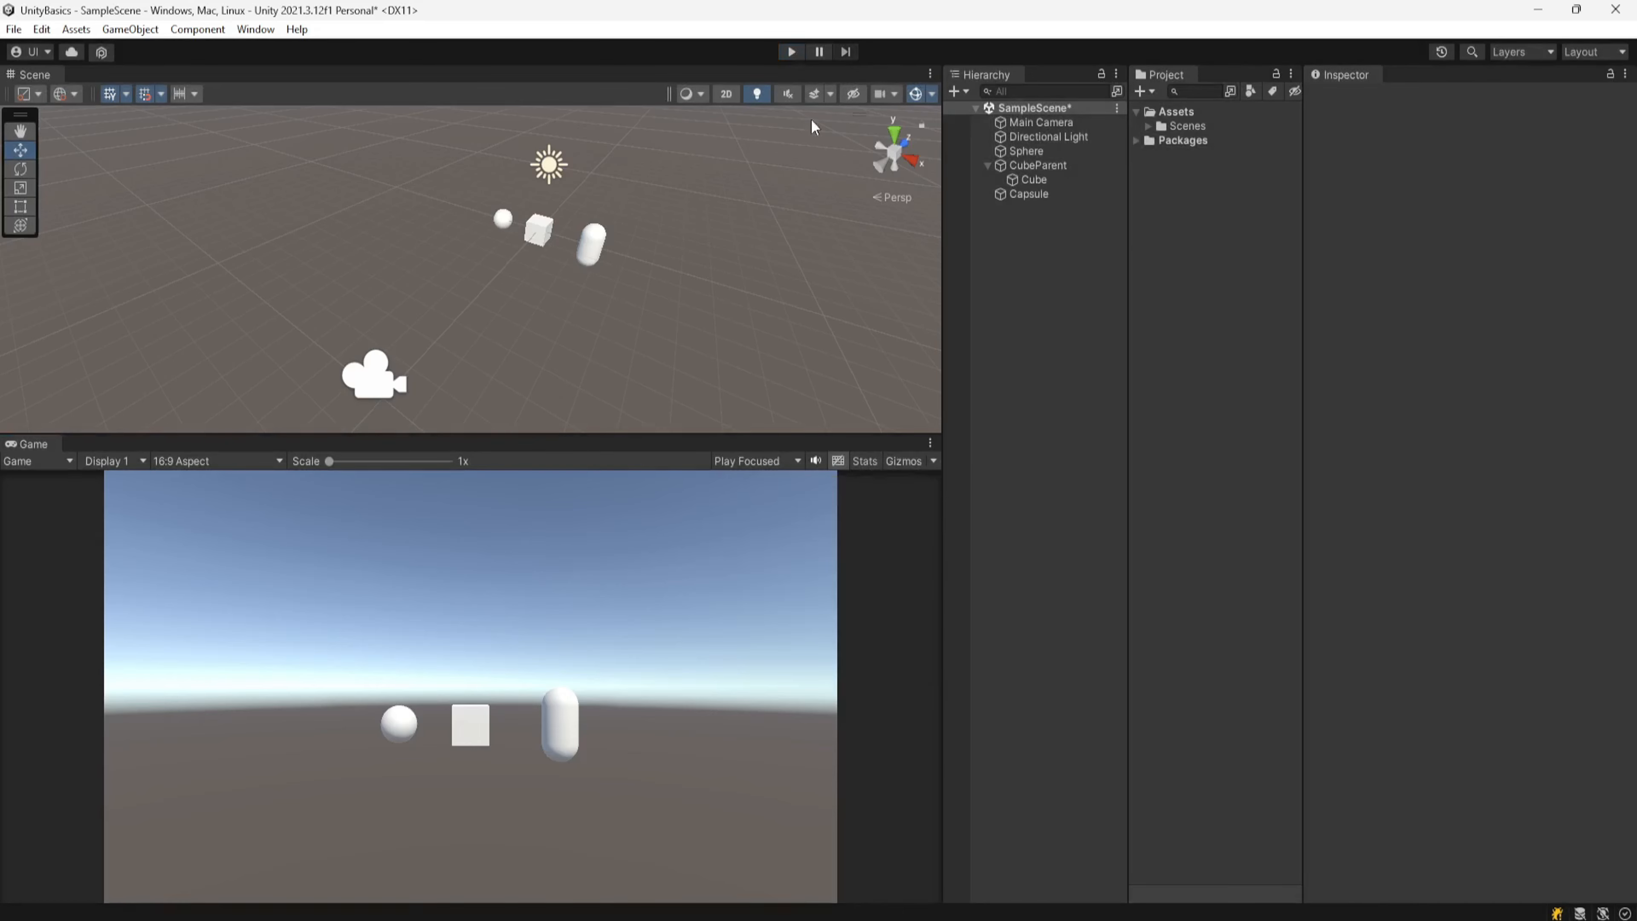
Step: Toggle the Game view's Gizmos display on and off, leaving gizmos shown
{"action": "left_click", "coordinate": [901, 461]}
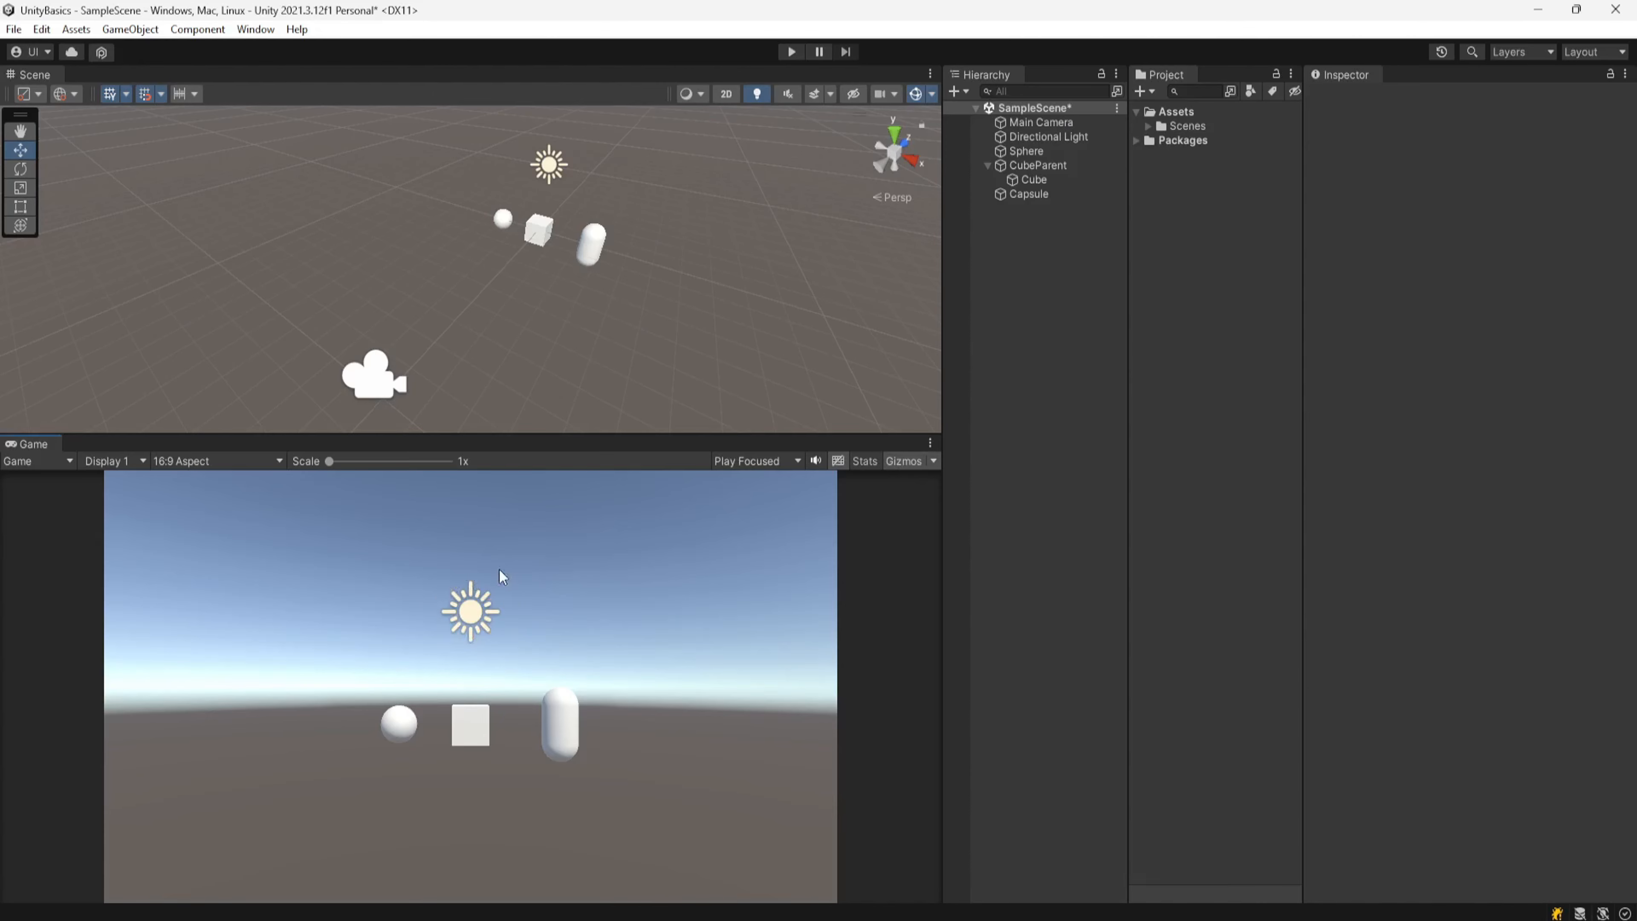
{"action": "left_click", "coordinate": [905, 465]}
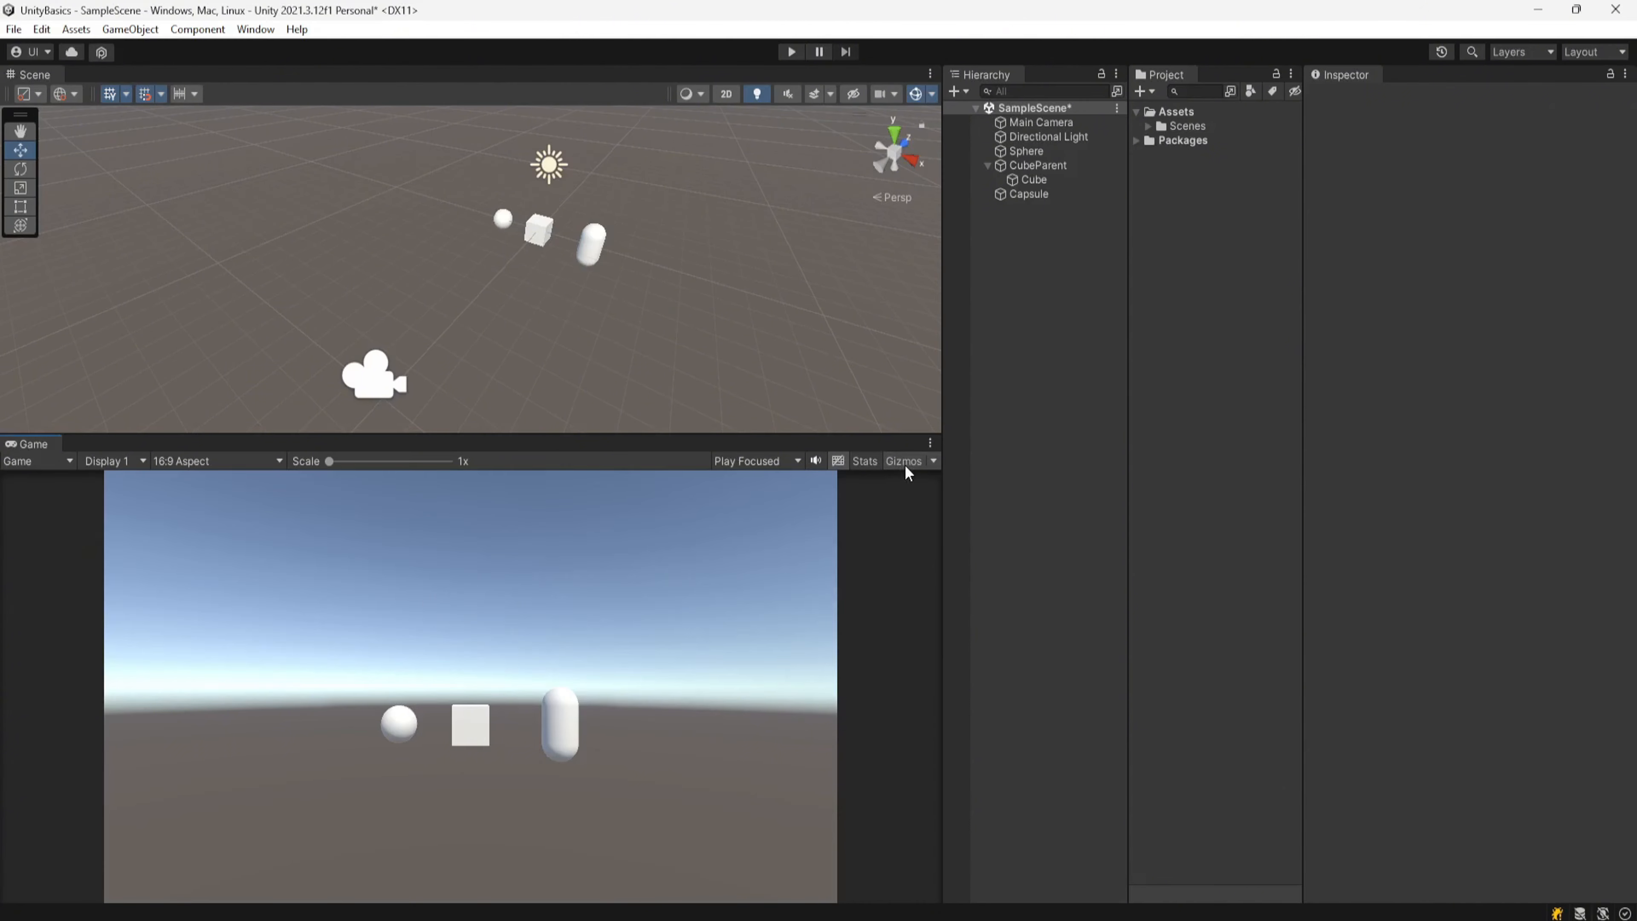
{"action": "left_click", "coordinate": [904, 464]}
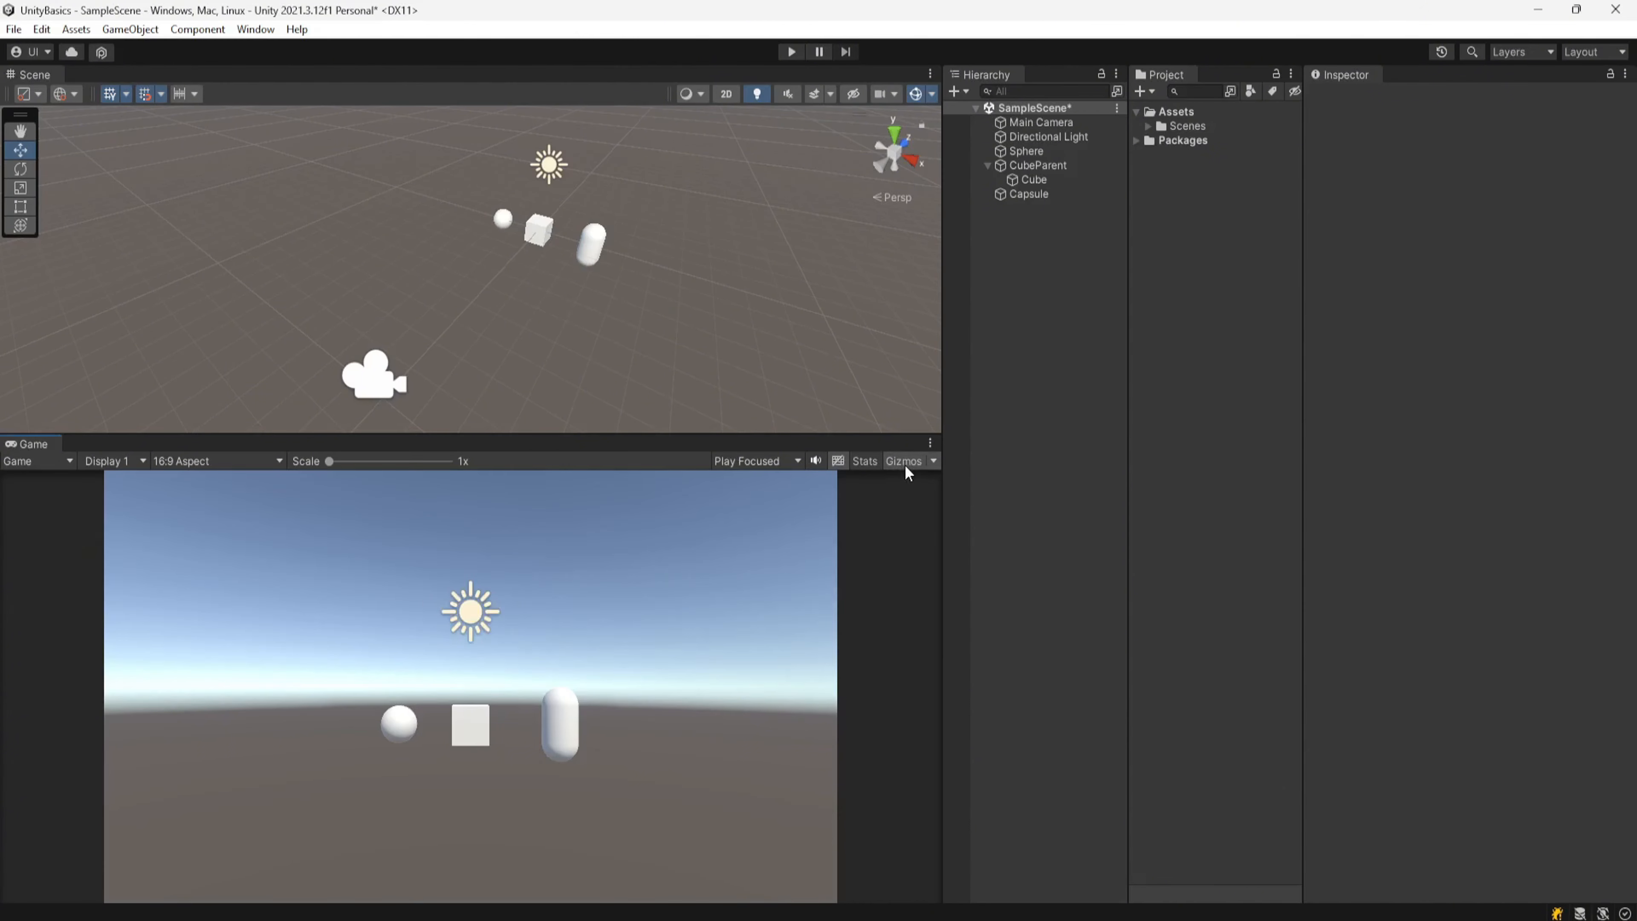
Step: Shrink the 3D Icons size in the Game view's Gizmos options and browse the component gizmo list
{"action": "left_click", "coordinate": [933, 460]}
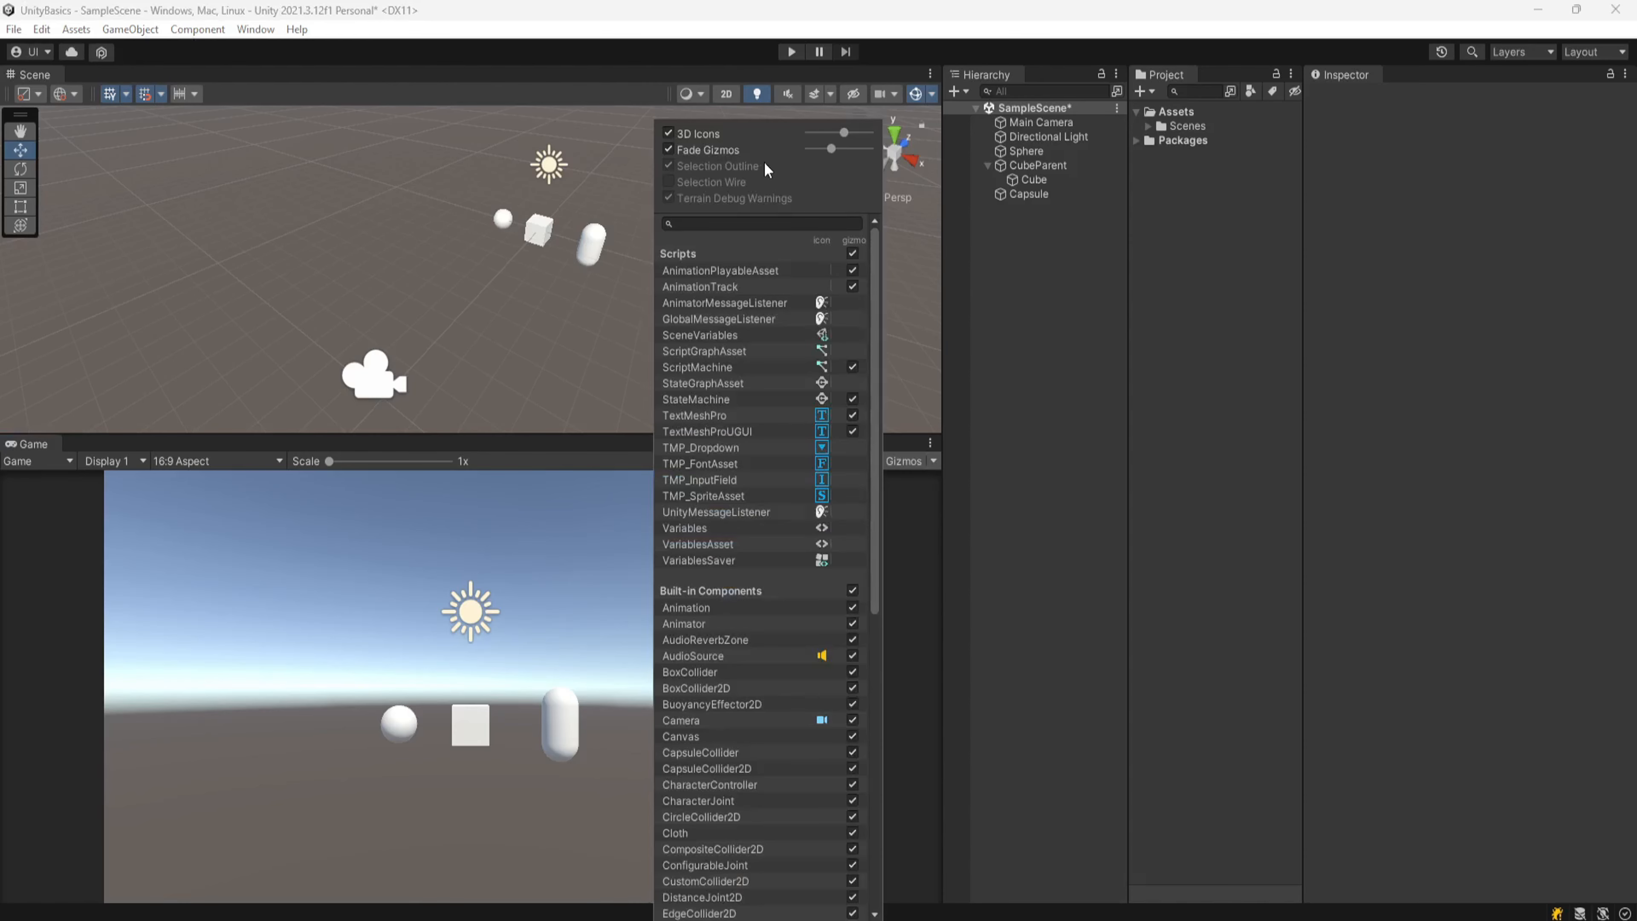
{"action": "left_click_drag", "start_coordinate": [842, 131], "coordinate": [838, 133]}
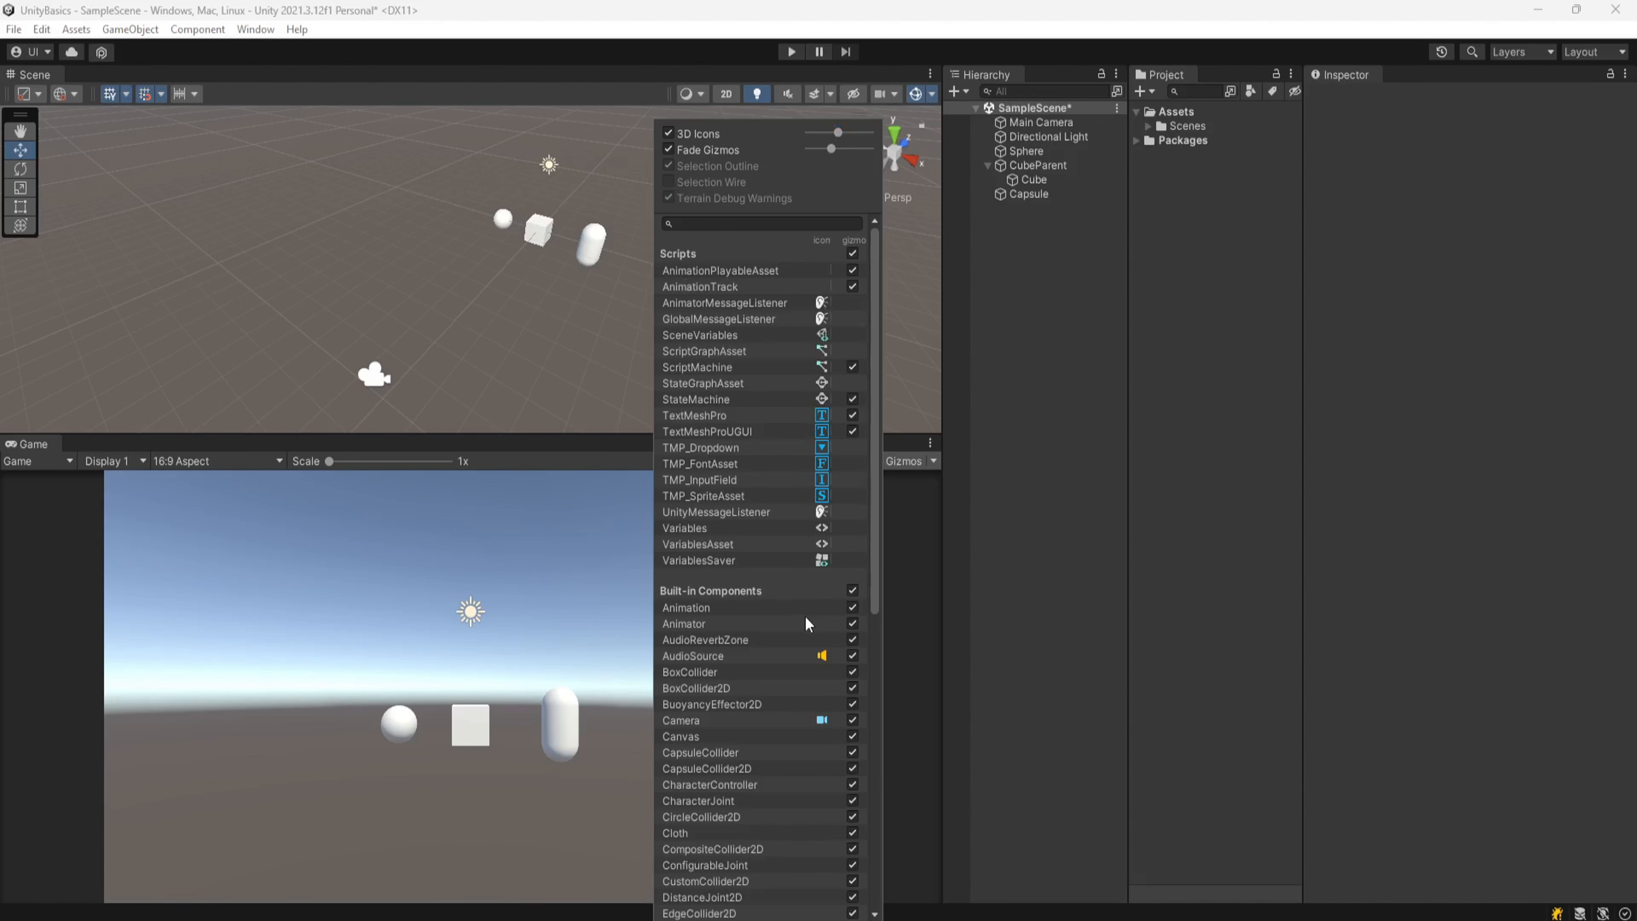
{"action": "scroll", "coordinate": [794, 589], "scroll_direction": "down", "scroll_amount": 9}
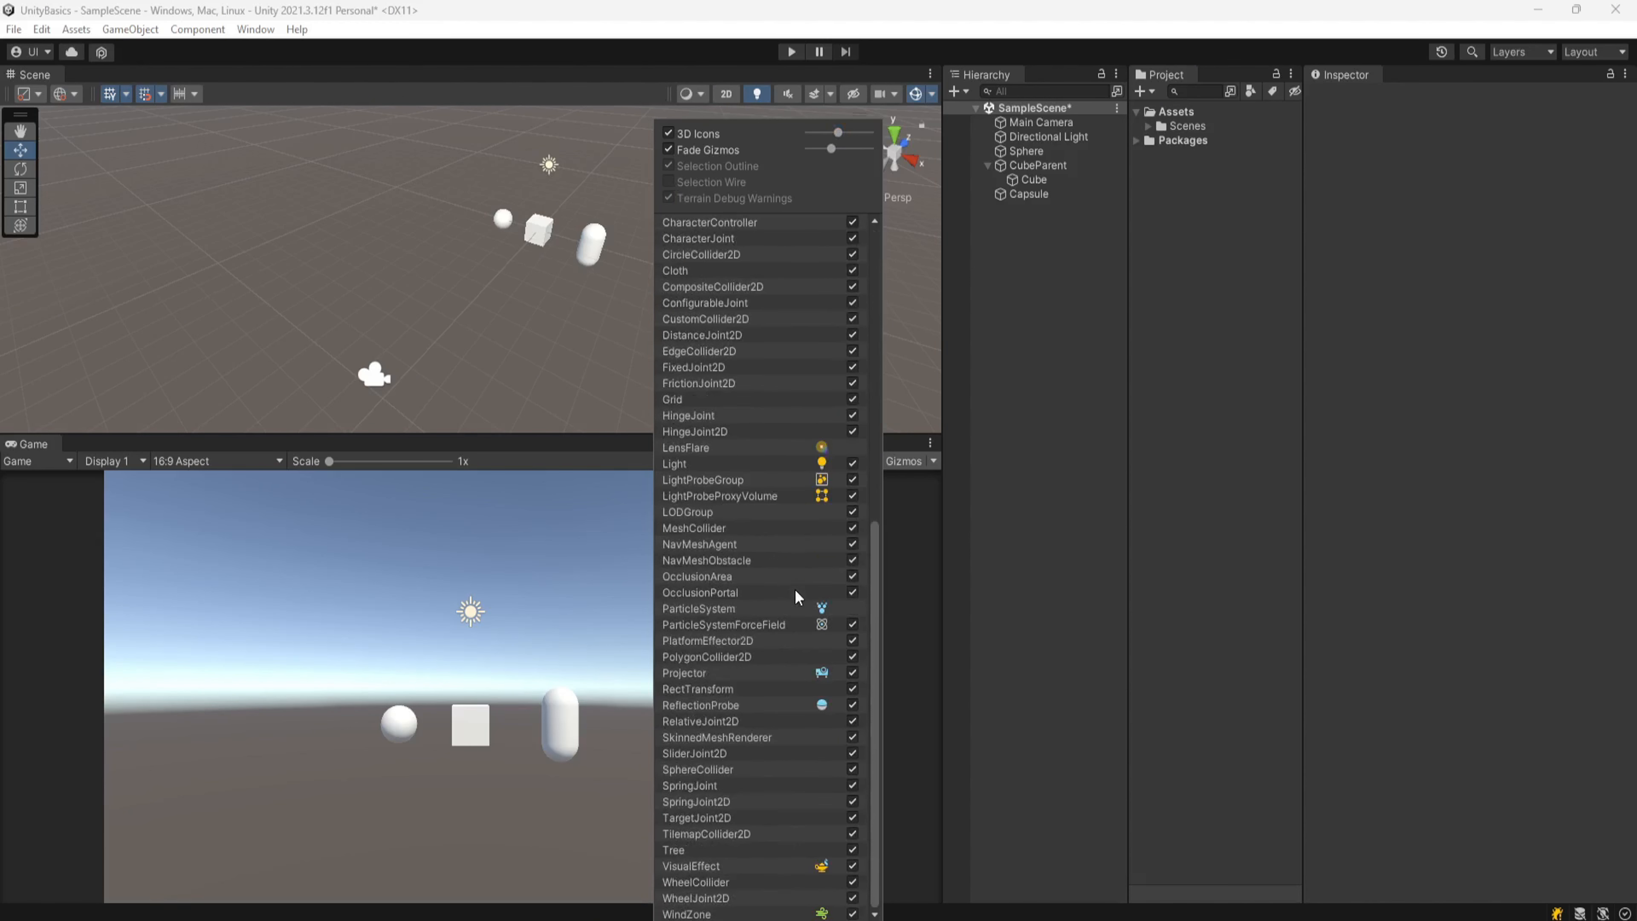
{"action": "scroll", "coordinate": [794, 587], "scroll_direction": "up", "scroll_amount": 5}
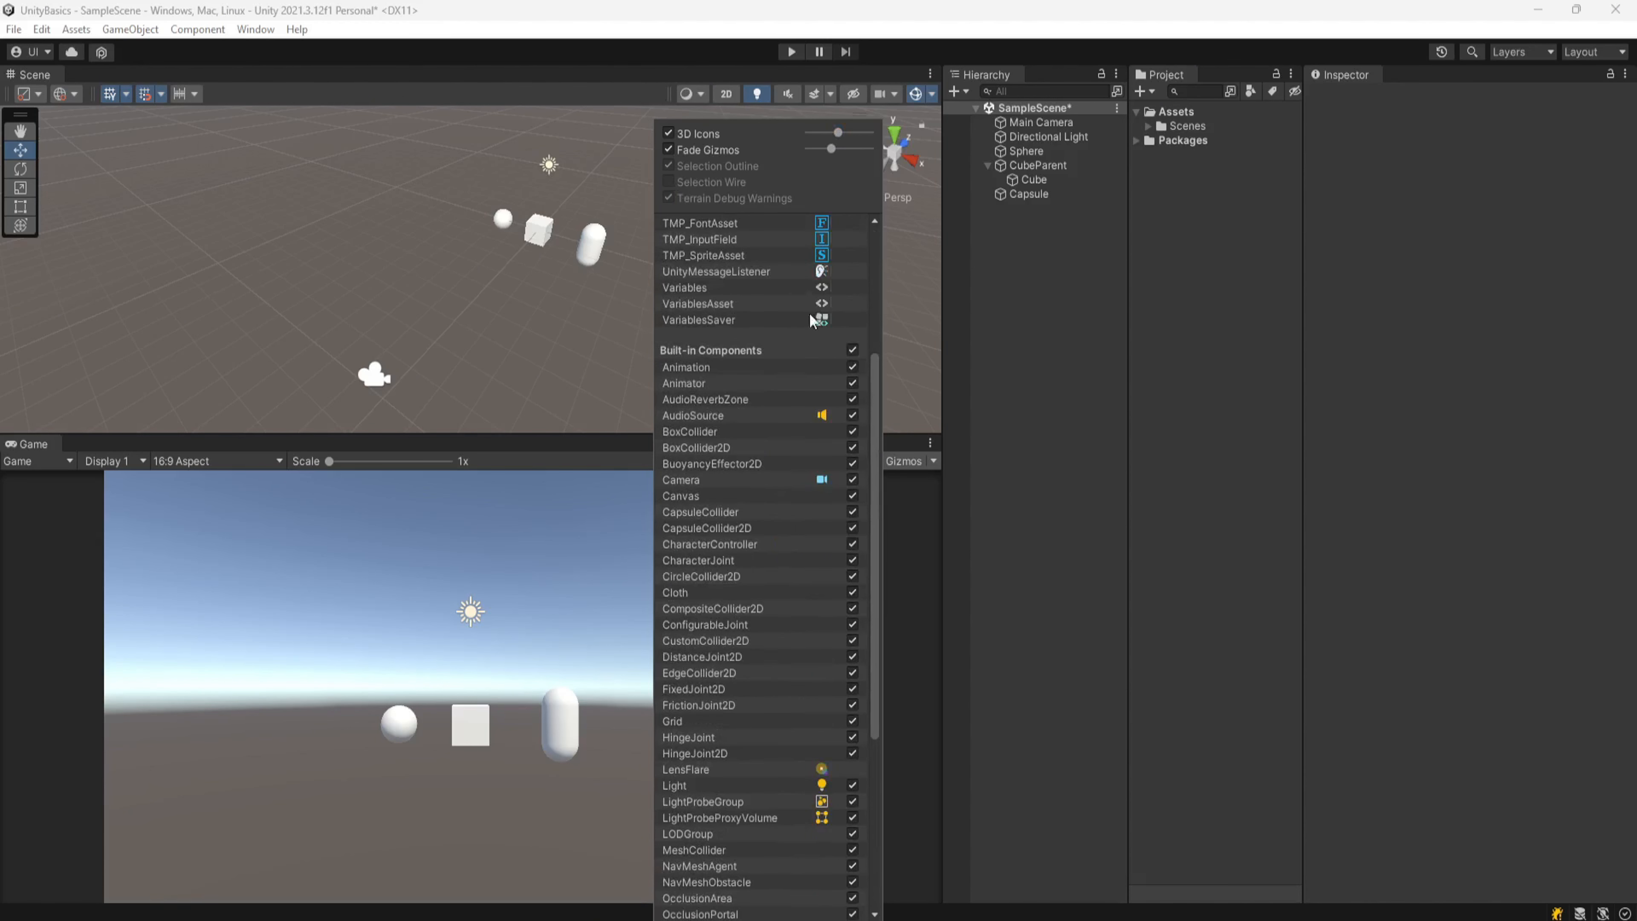
{"action": "scroll", "coordinate": [810, 312], "scroll_direction": "up", "scroll_amount": 5}
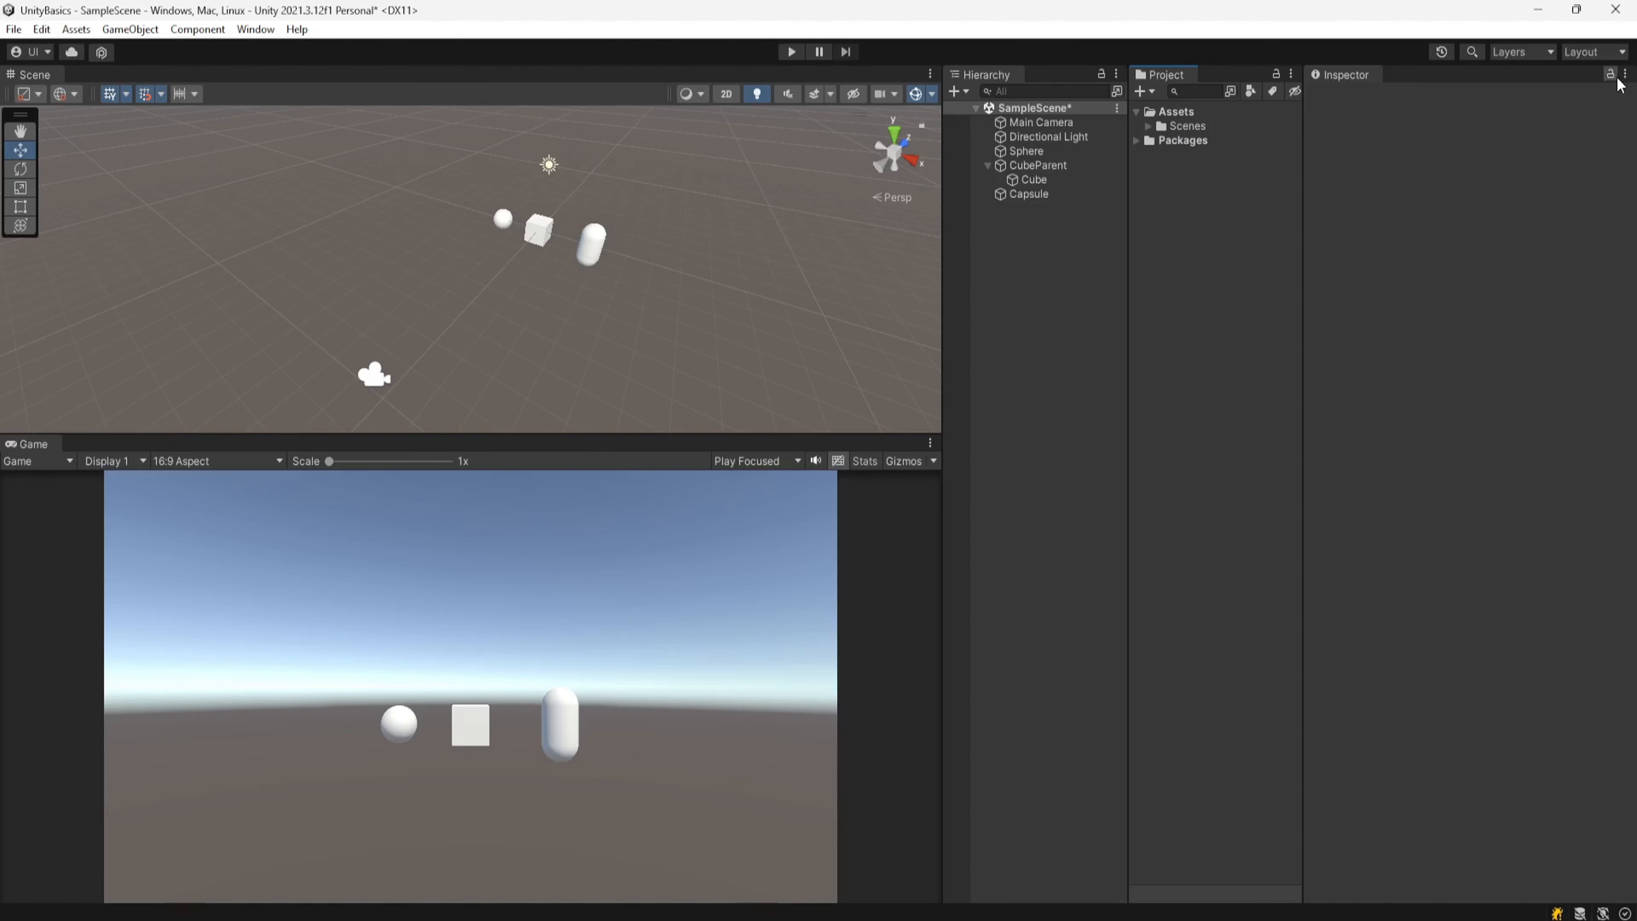
Step: Select the Cube in the Hierarchy and lock the Inspector on it
{"action": "left_click", "coordinate": [1050, 182]}
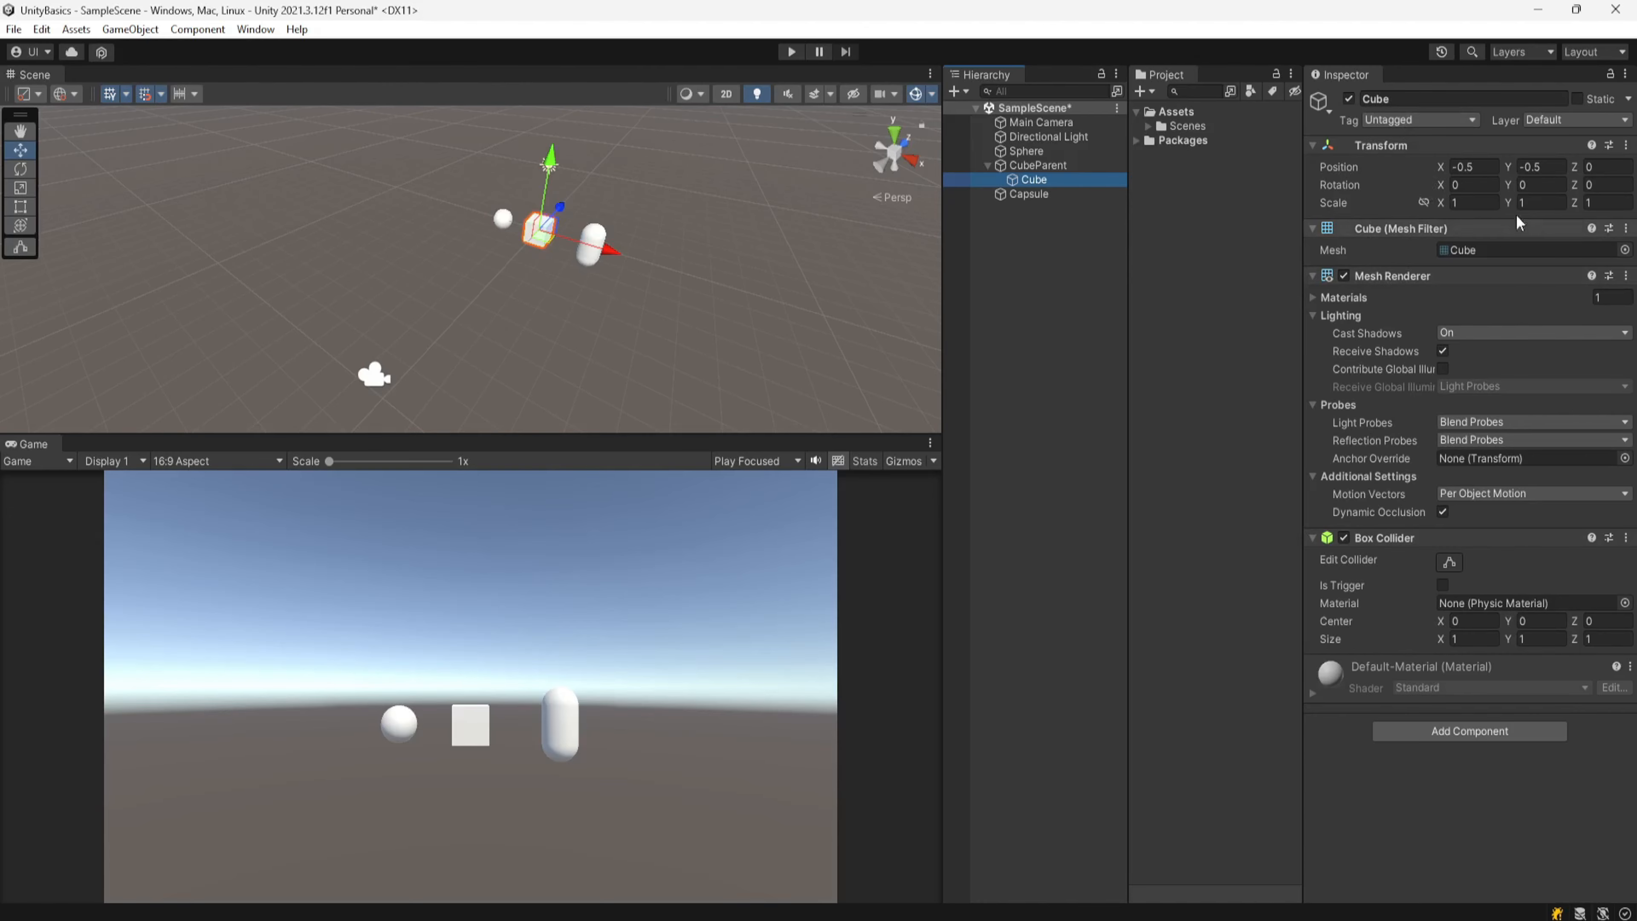
{"action": "left_click", "coordinate": [1611, 74]}
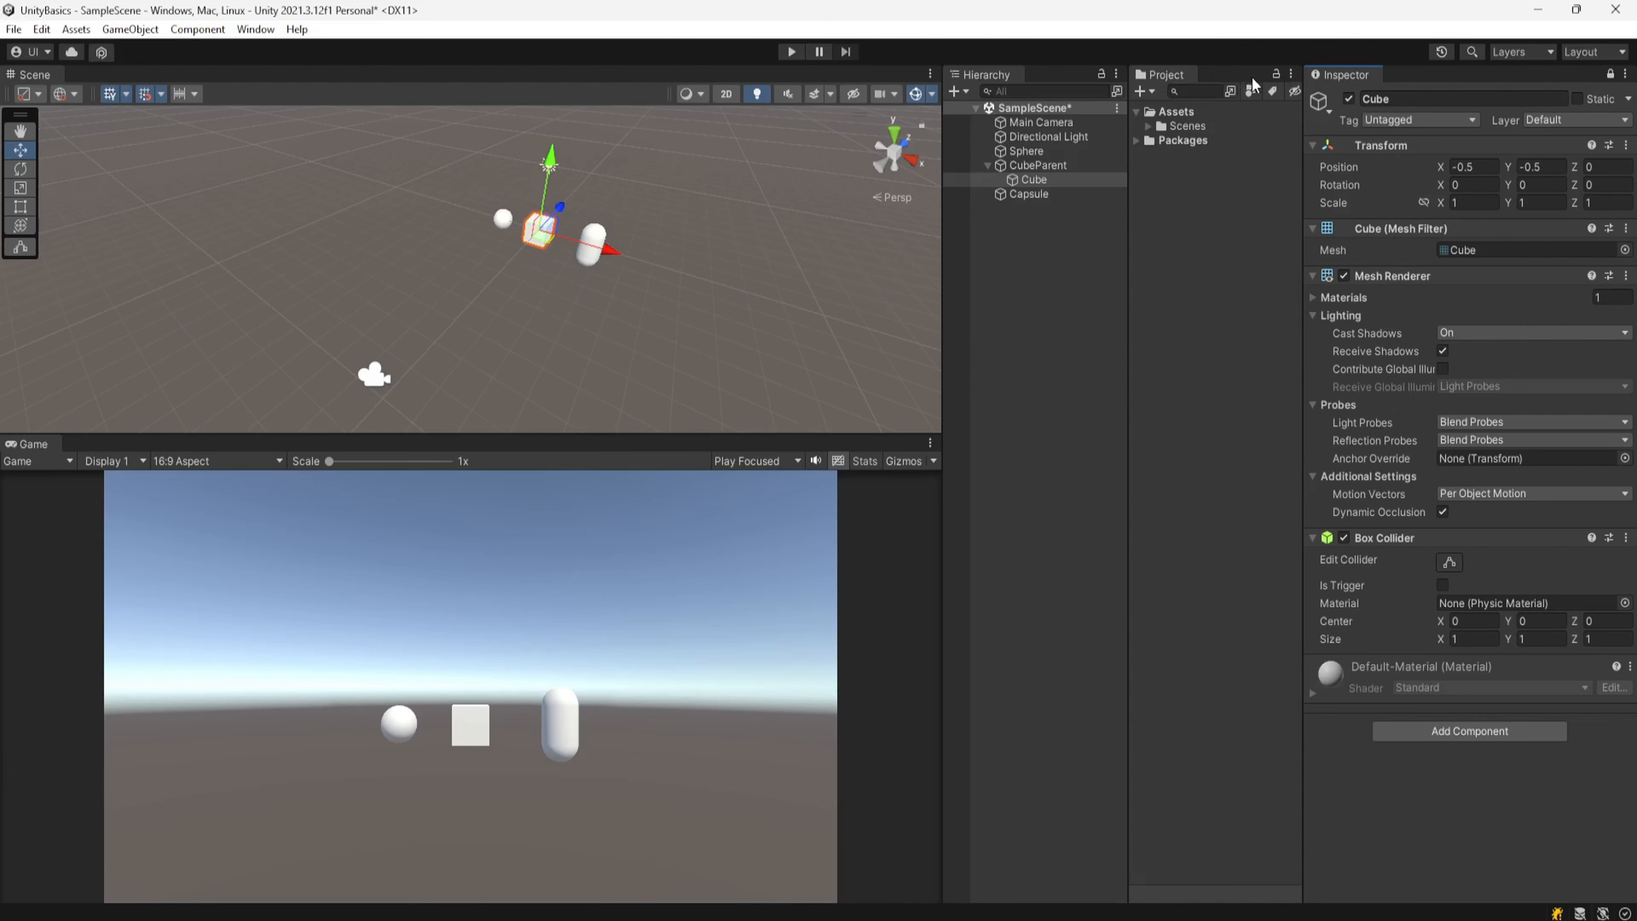
Step: Add a second Inspector tab to the Project window's panel
{"action": "left_click", "coordinate": [1292, 72]}
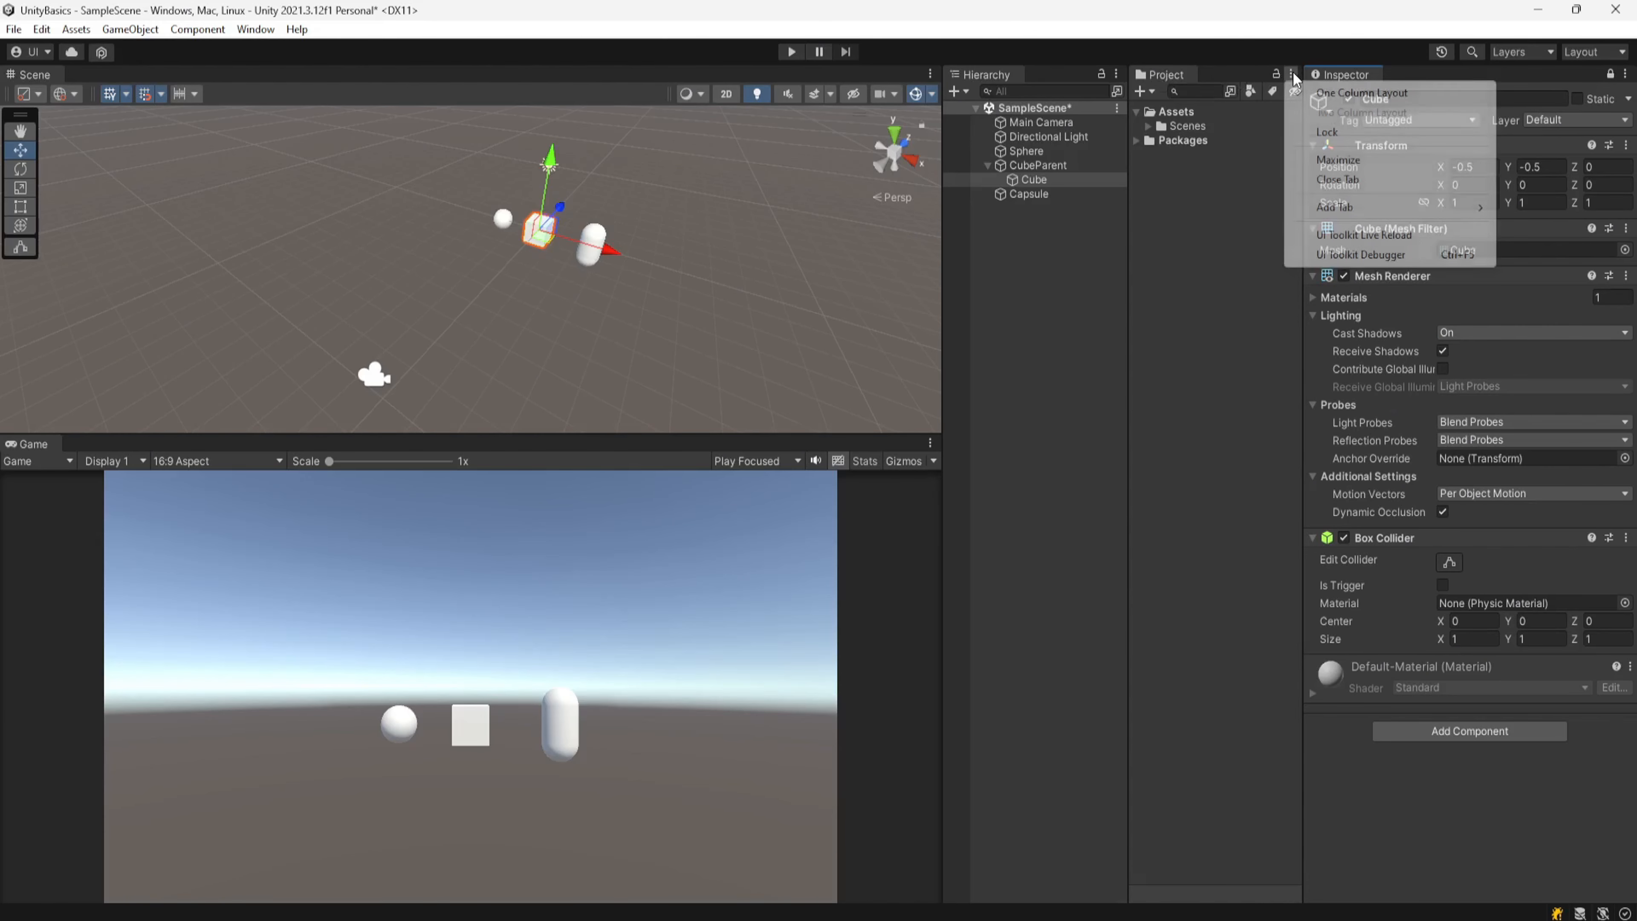
{"action": "mouse_move", "coordinate": [1371, 207]}
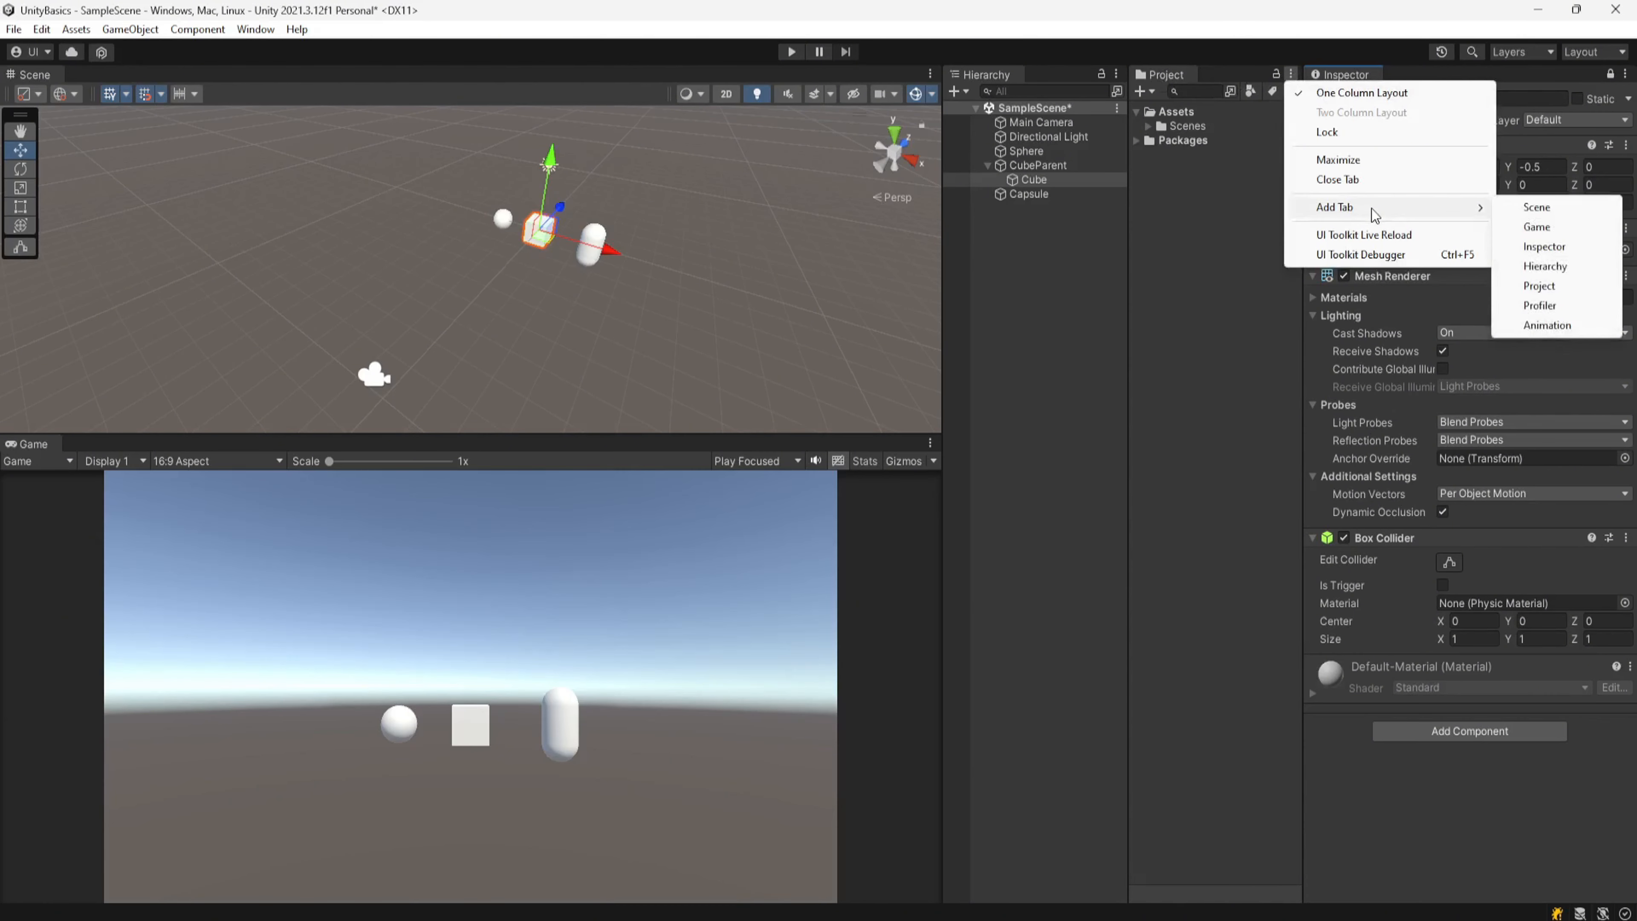
{"action": "left_click", "coordinate": [1575, 248]}
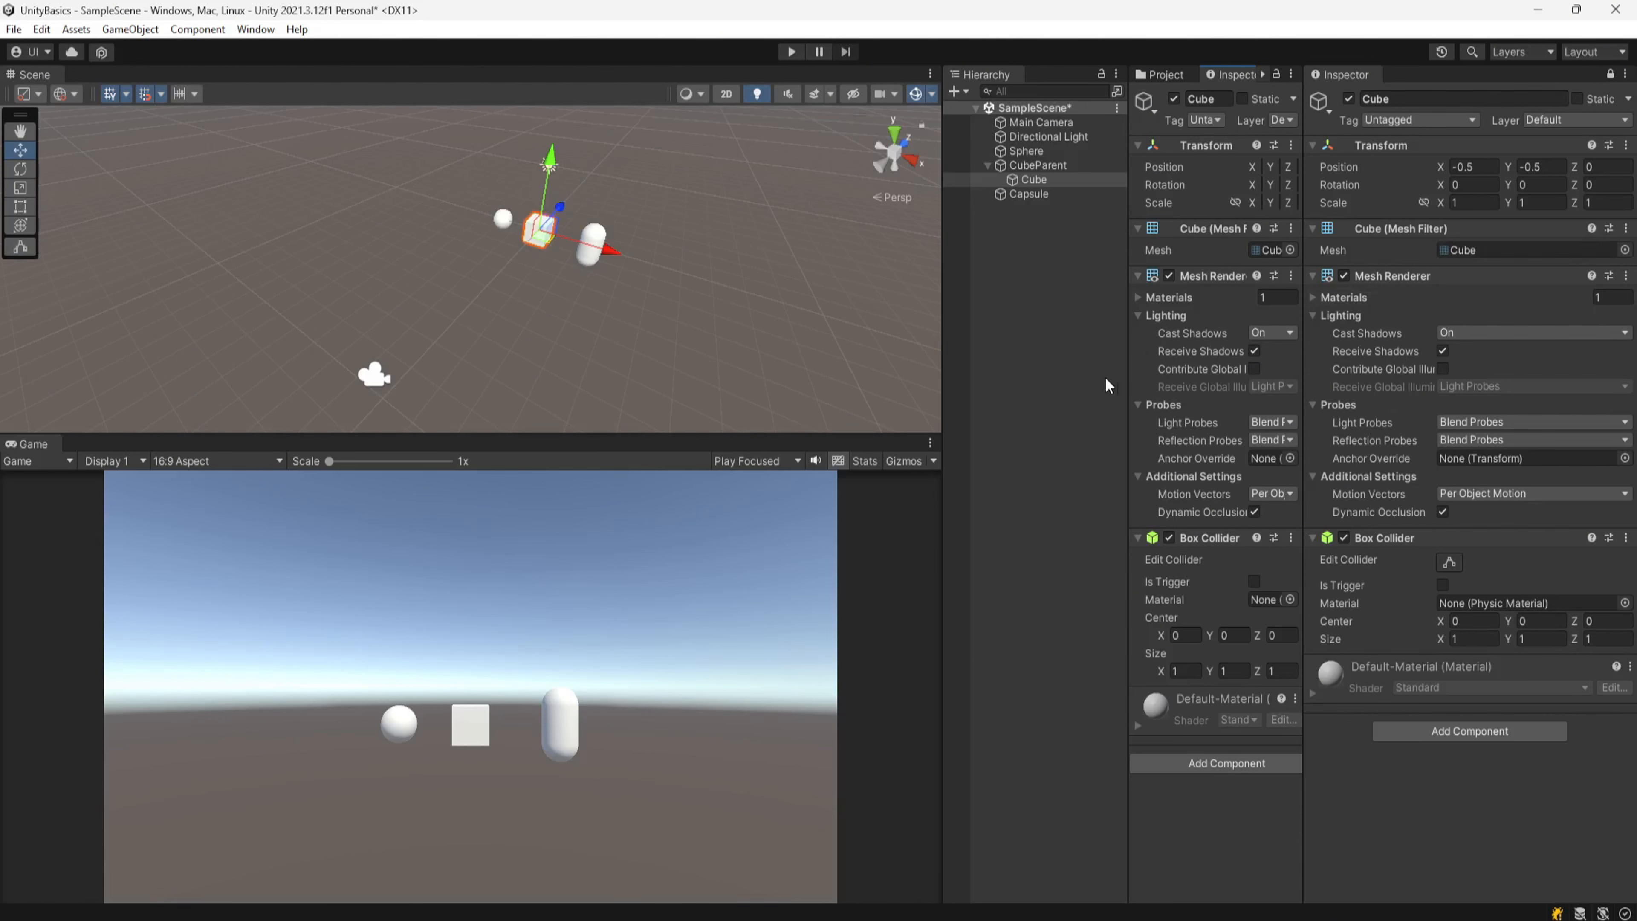
Step: Widen the new Inspector by resizing the panels, and select the Capsule in the Hierarchy
{"action": "left_click_drag", "start_coordinate": [940, 379], "coordinate": [777, 385]}
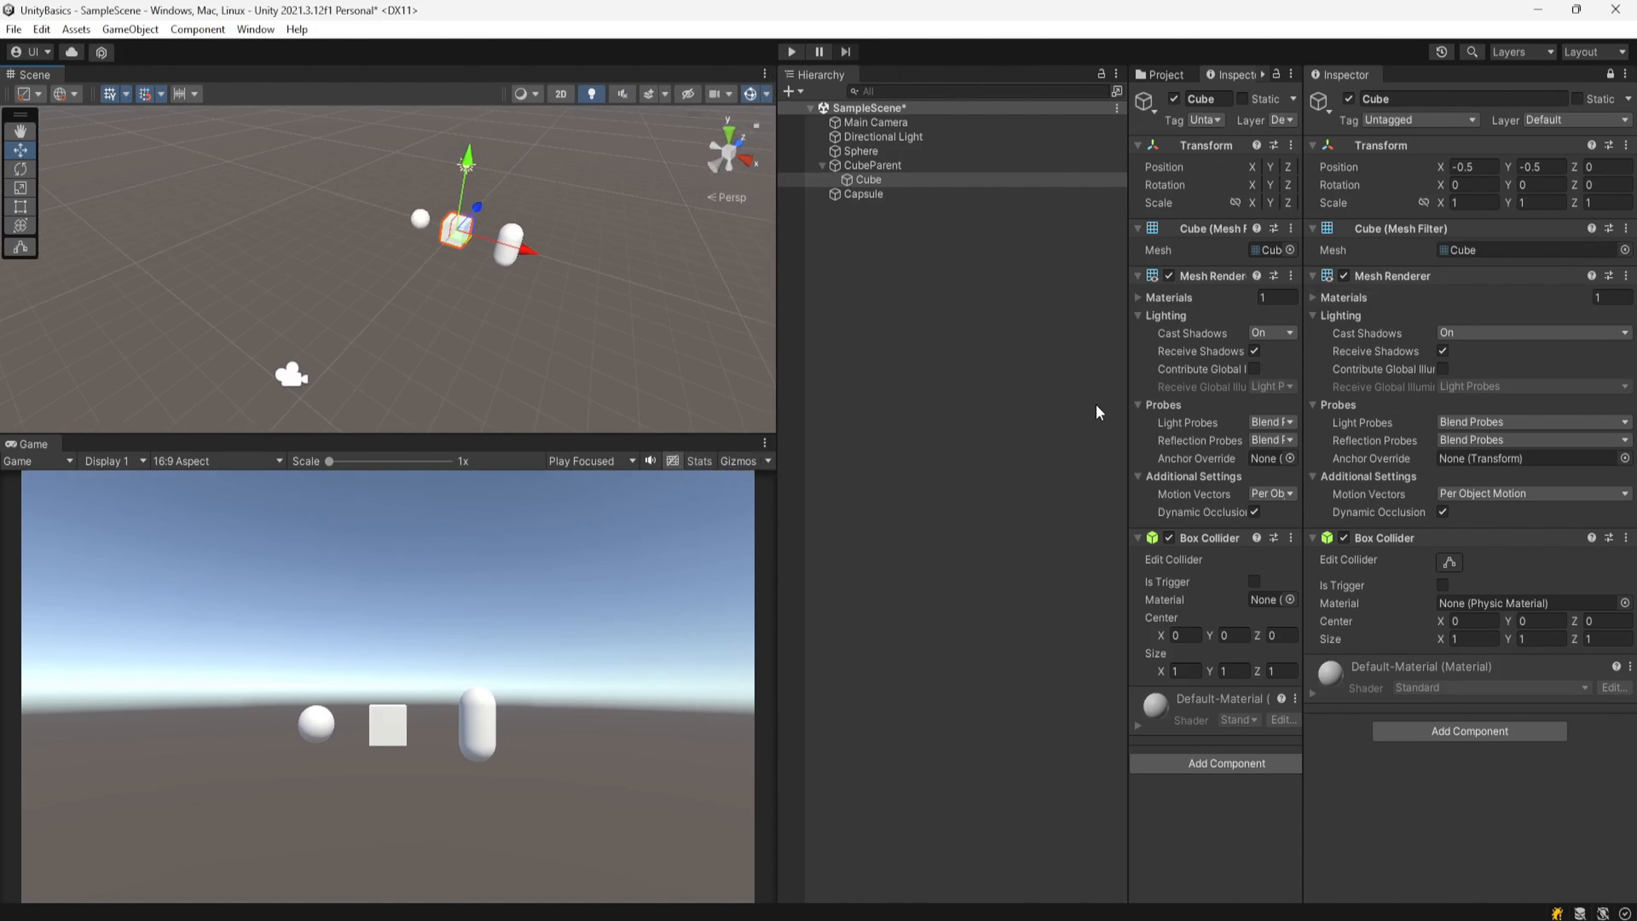
{"action": "left_click_drag", "start_coordinate": [1124, 405], "coordinate": [980, 423]}
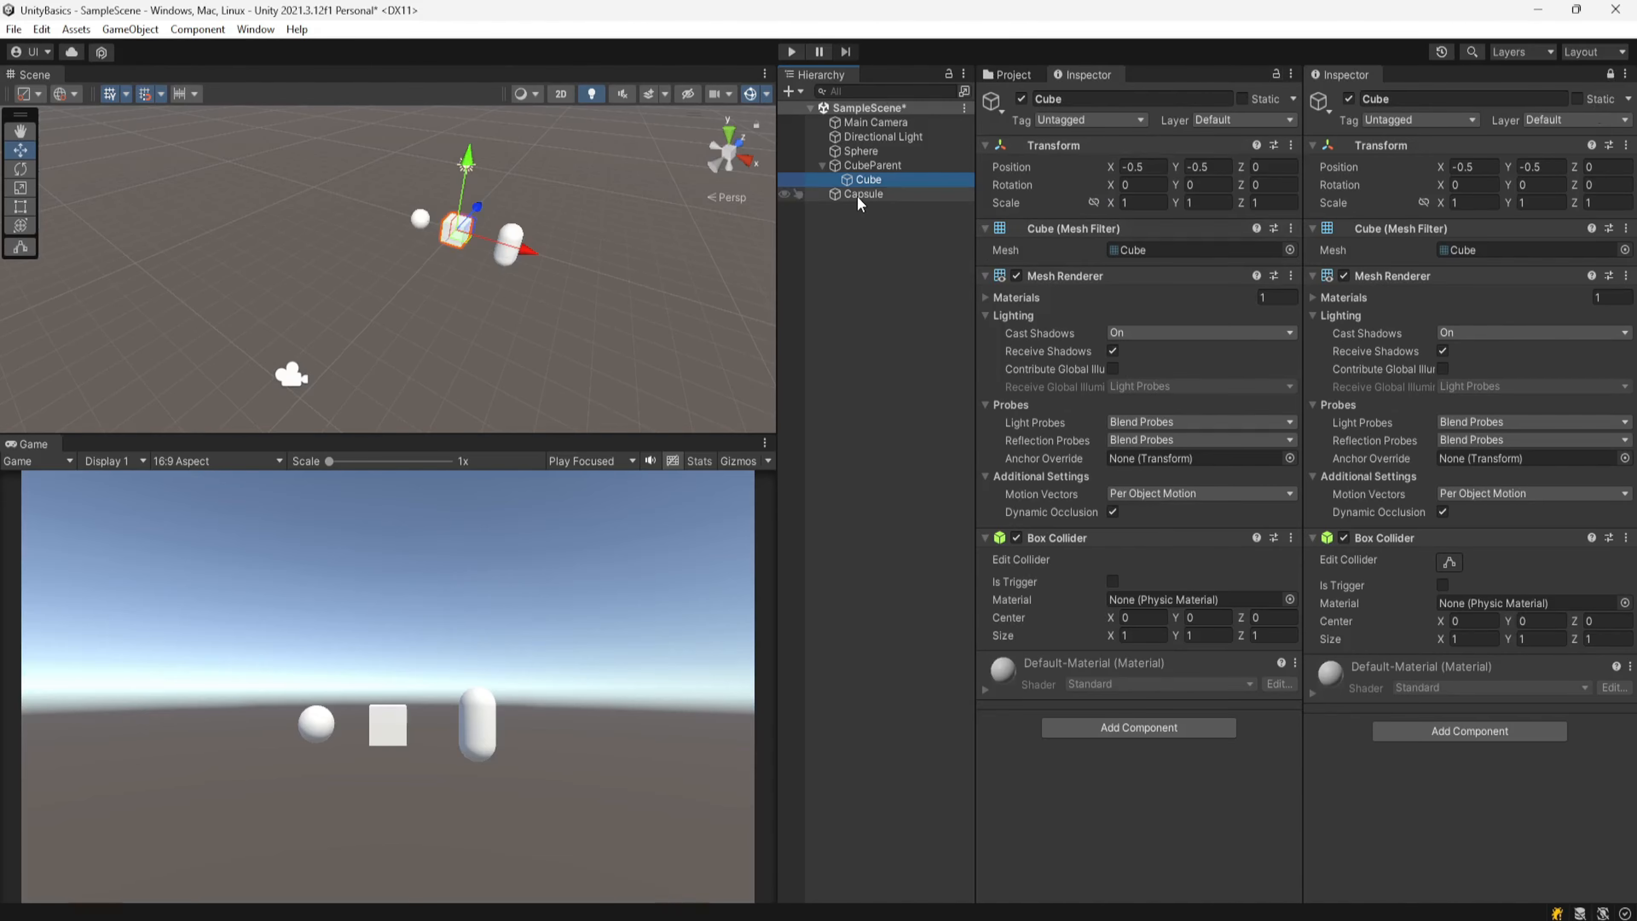
{"action": "left_click", "coordinate": [871, 195]}
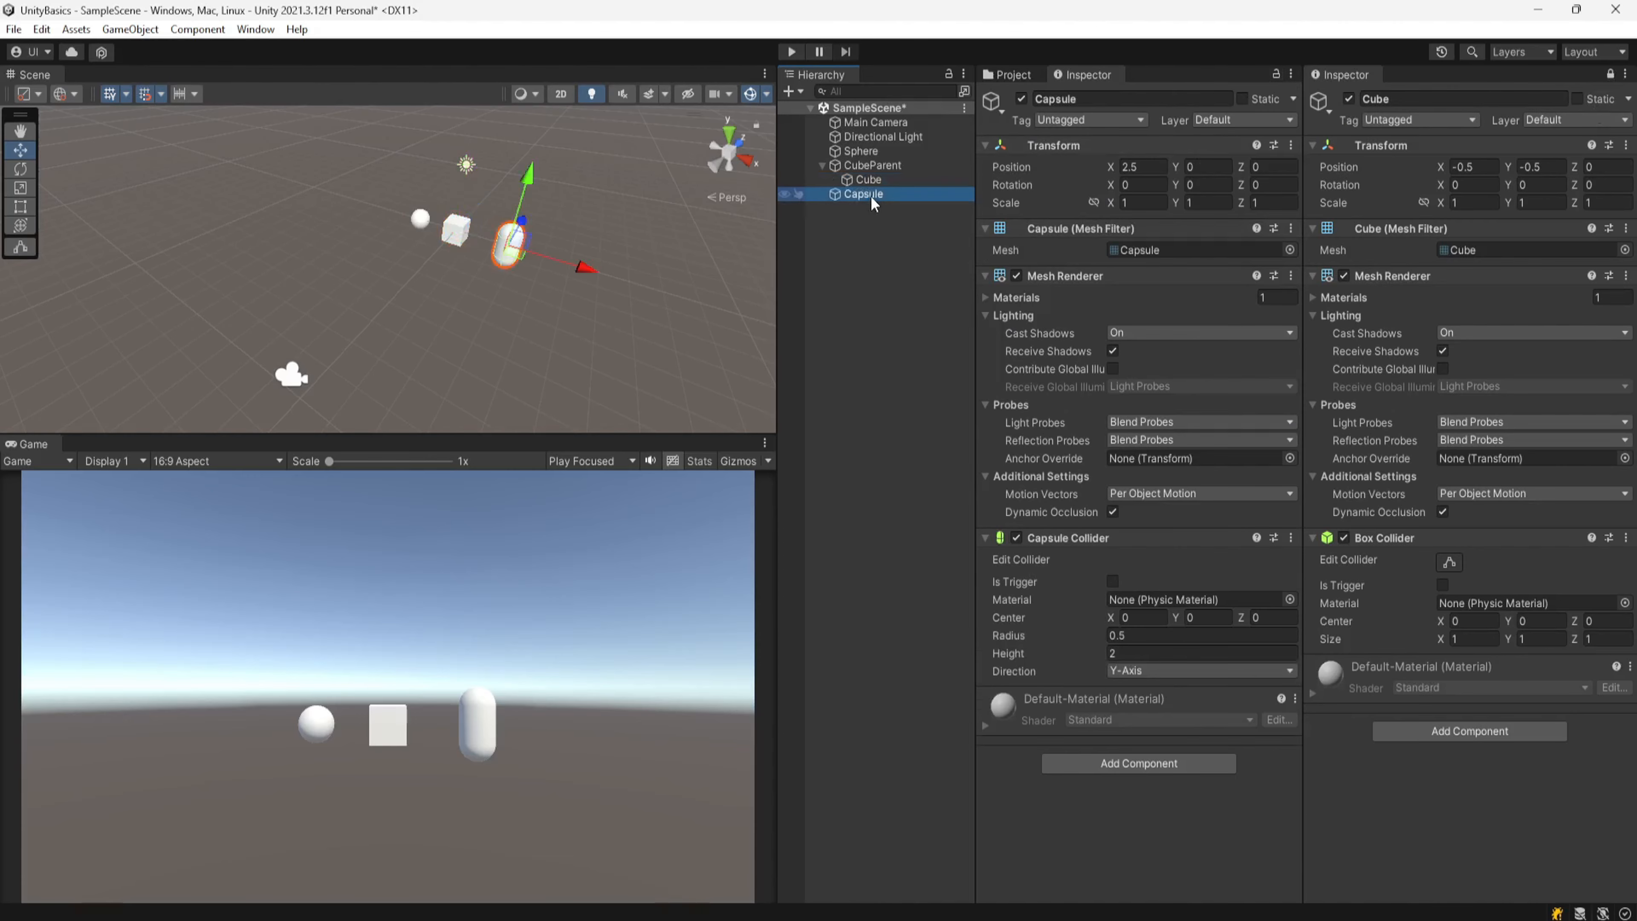